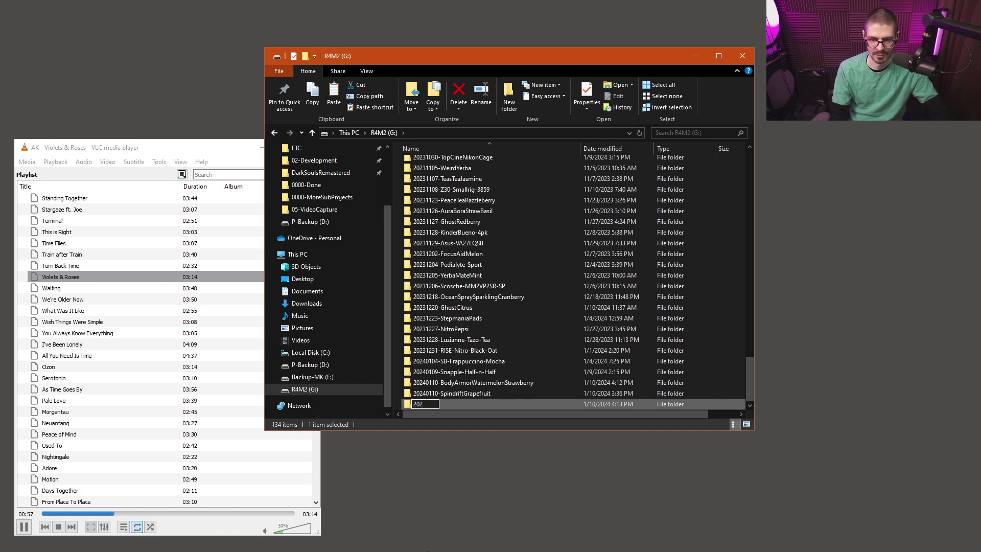
Step: Name the new folder on the R4M2 (G:) drive 20240110-OldLaptopUses and open it
{"action": "type", "text": "4"}
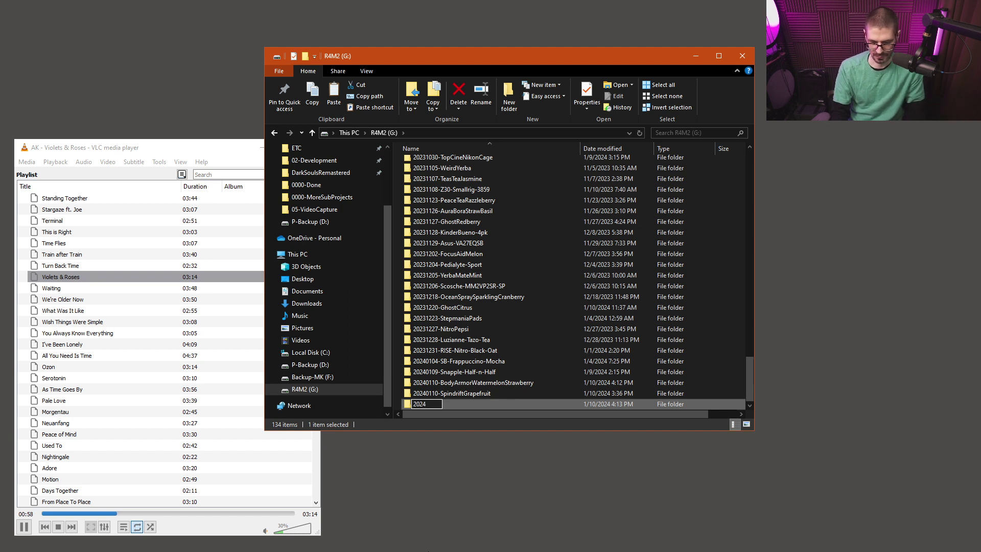
{"action": "type", "text": "01"}
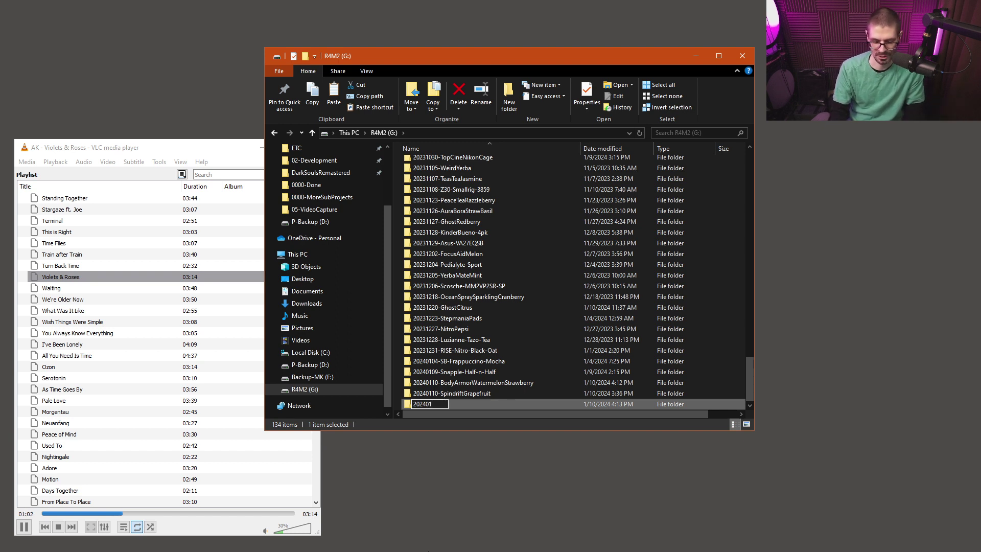
{"action": "type", "text": "10"}
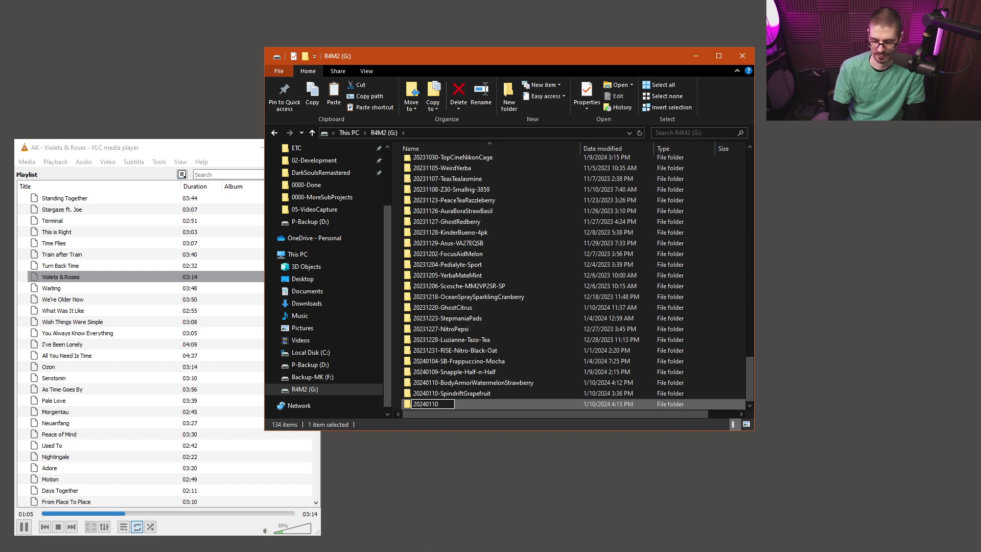
{"action": "type", "text": "-"}
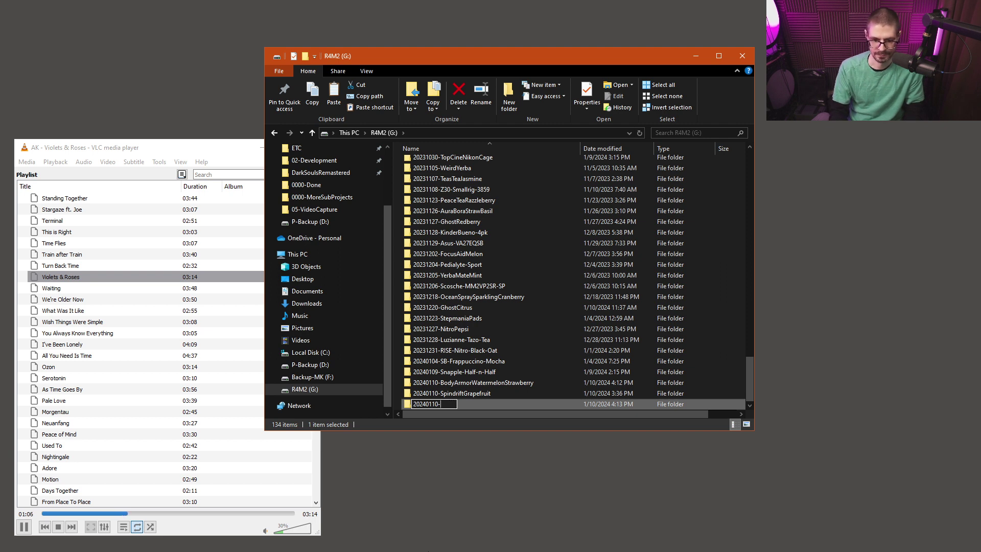
{"action": "type", "text": "OldLaptopUse"}
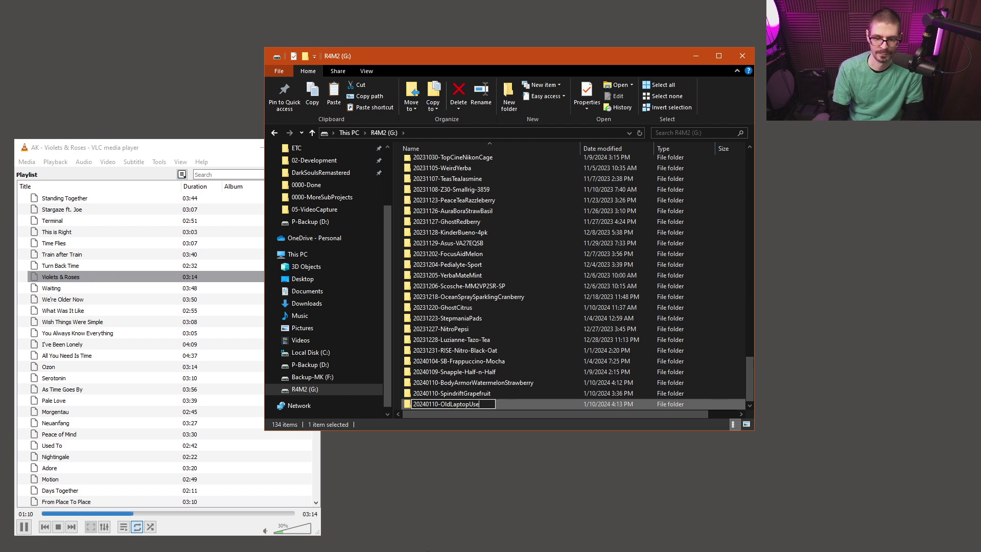
{"action": "type", "text": "s"}
{"action": "key", "text": "Return"}
{"action": "key", "text": "Return"}
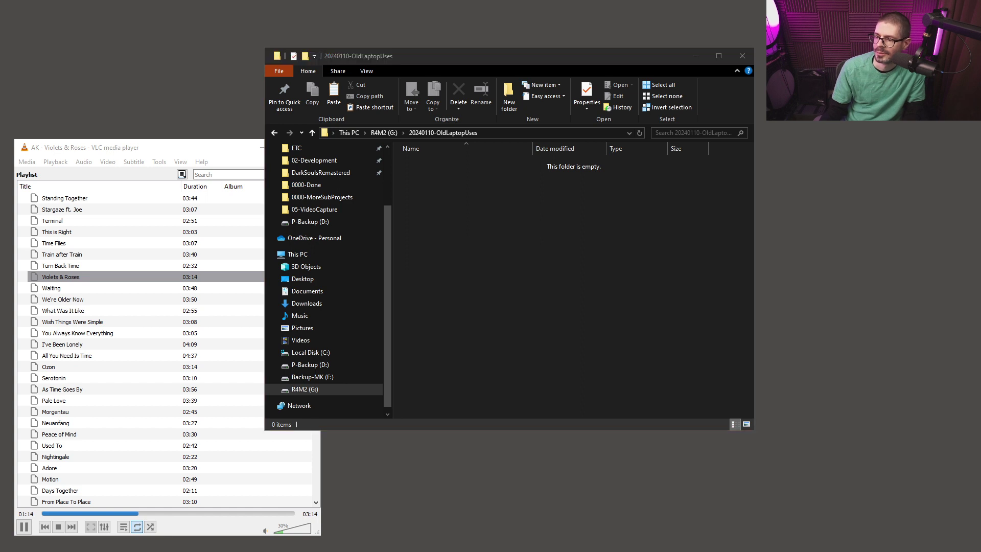
Step: Paste the copied MP4 recording into the empty 20240110-OldLaptopUses folder
{"action": "left_click", "coordinate": [544, 252]}
{"action": "key", "text": "ctrl+v"}
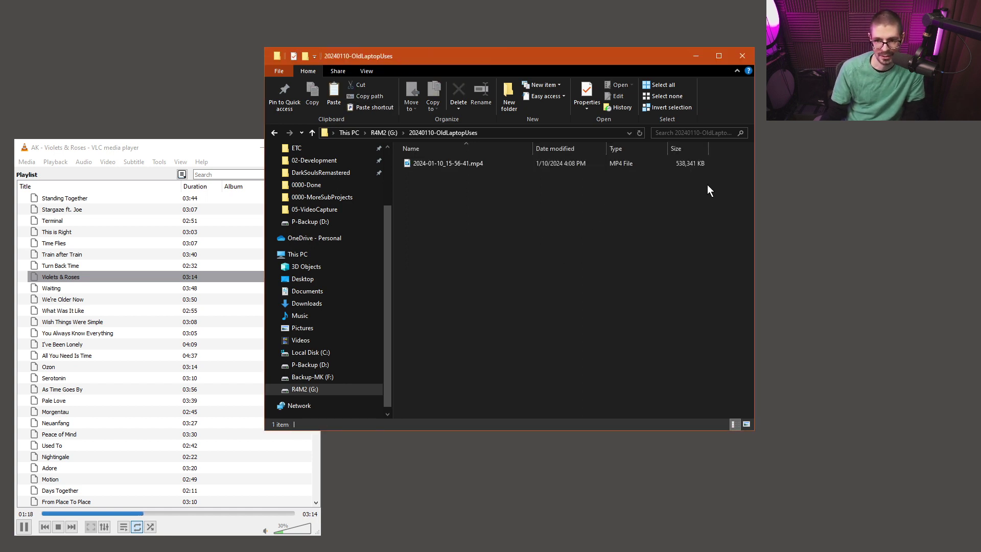
{"action": "left_click", "coordinate": [664, 162]}
{"action": "left_click", "coordinate": [486, 203]}
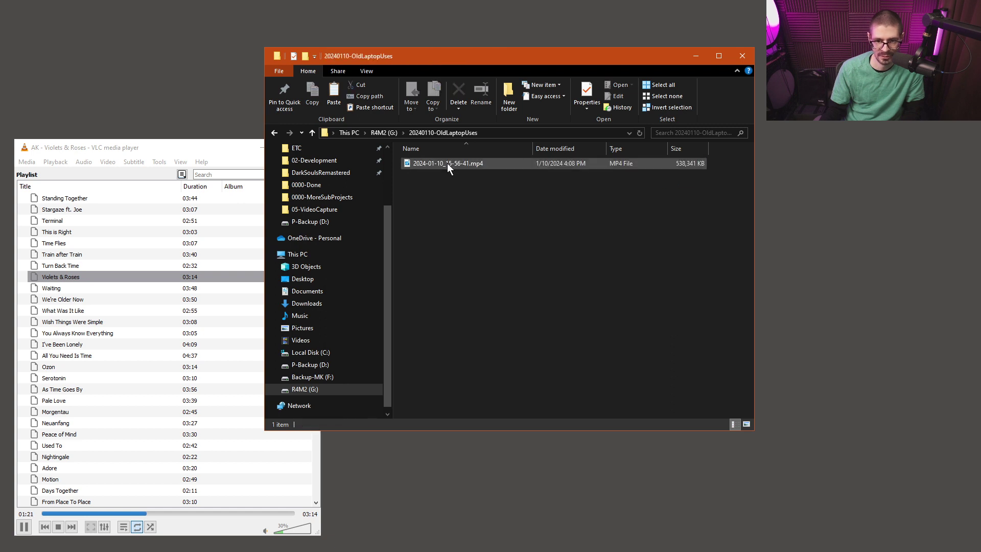
{"action": "left_click_drag", "start_coordinate": [500, 60], "coordinate": [500, 76]}
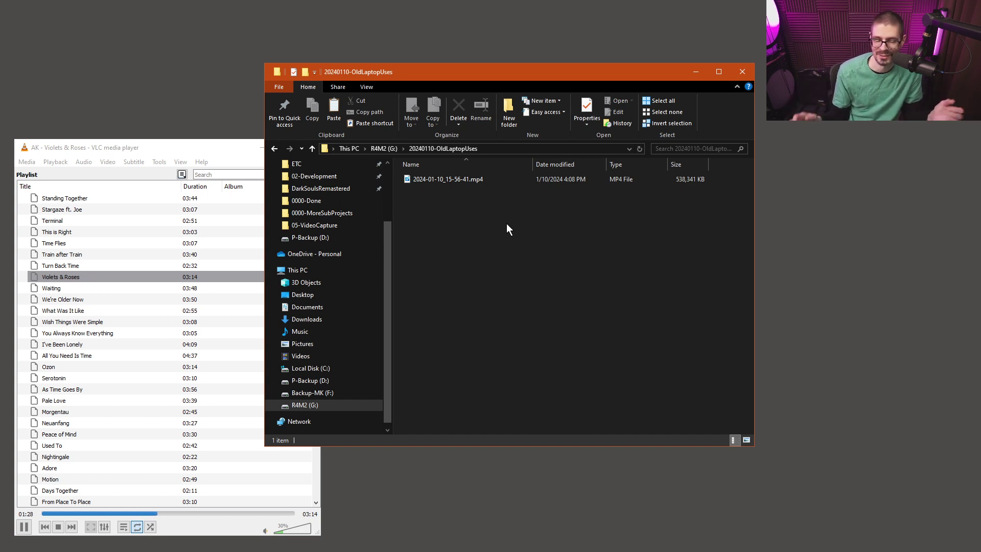
{"action": "mouse_move", "coordinate": [452, 79]}
{"action": "left_mouse_down"}
{"action": "mouse_move", "coordinate": [427, 89]}
{"action": "mouse_move", "coordinate": [433, 76]}
{"action": "left_mouse_up"}
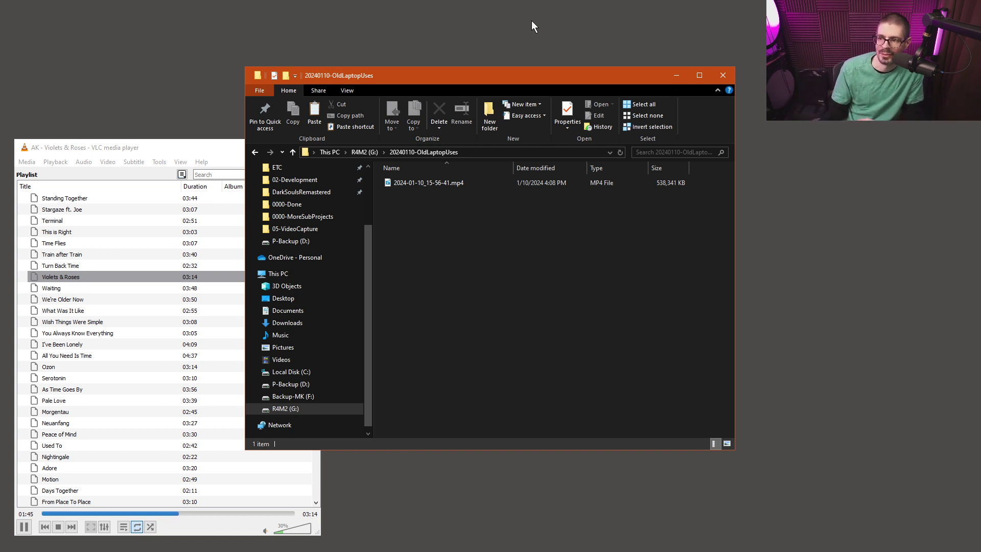
{"action": "left_click_drag", "start_coordinate": [516, 238], "coordinate": [430, 182]}
{"action": "left_click", "coordinate": [486, 250]}
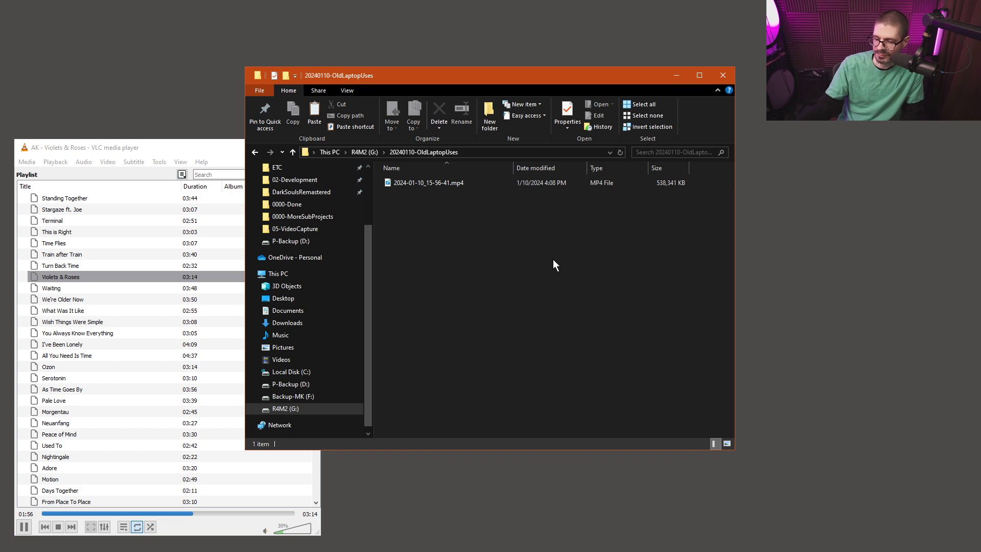
{"action": "left_click_drag", "start_coordinate": [463, 185], "coordinate": [423, 195]}
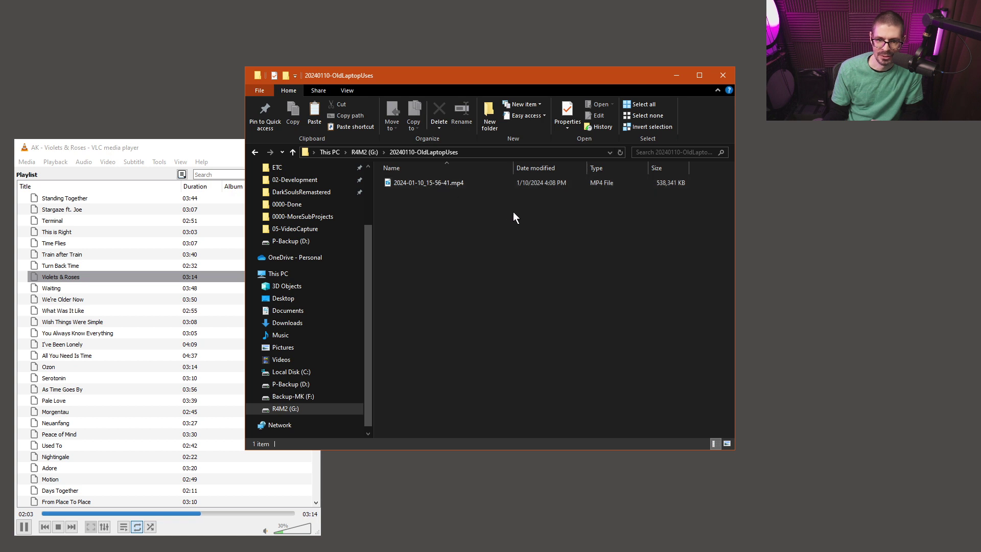
{"action": "left_click_drag", "start_coordinate": [674, 203], "coordinate": [642, 180]}
{"action": "left_click", "coordinate": [599, 229]}
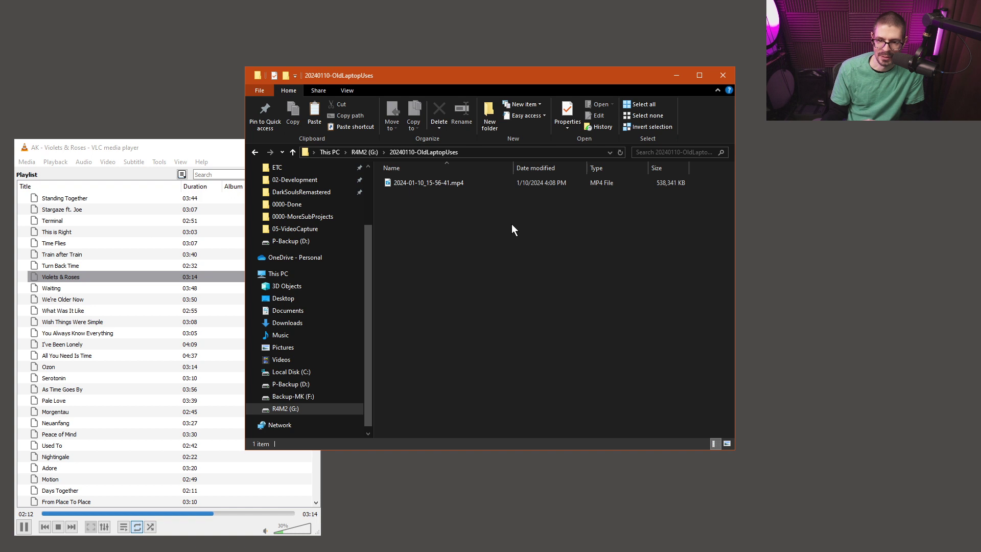
{"action": "left_click_drag", "start_coordinate": [482, 69], "coordinate": [653, 63]}
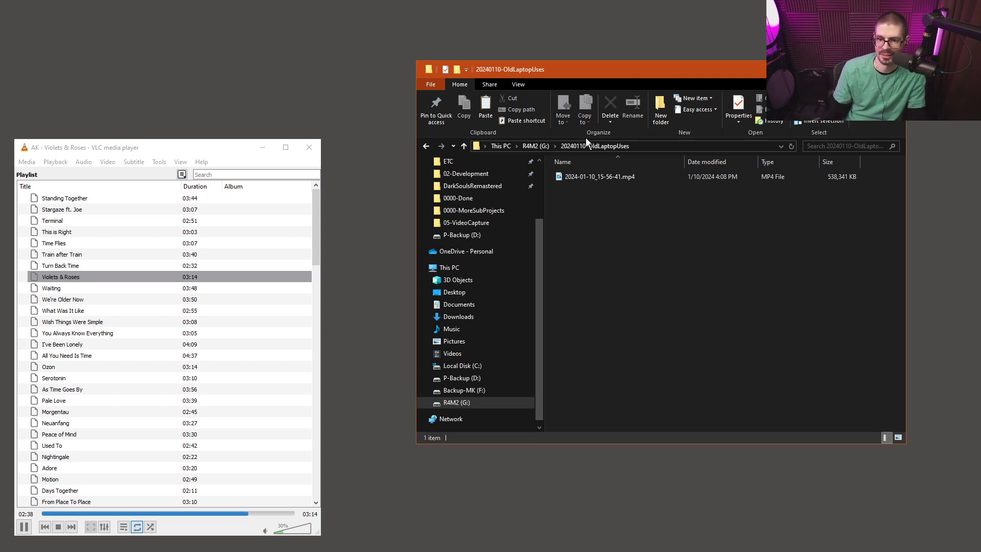
Step: Return to the root of the R4M2 (G:) drive and open the 20220909-Fujinon-55mm-M42 project folder
{"action": "left_click", "coordinate": [536, 145]}
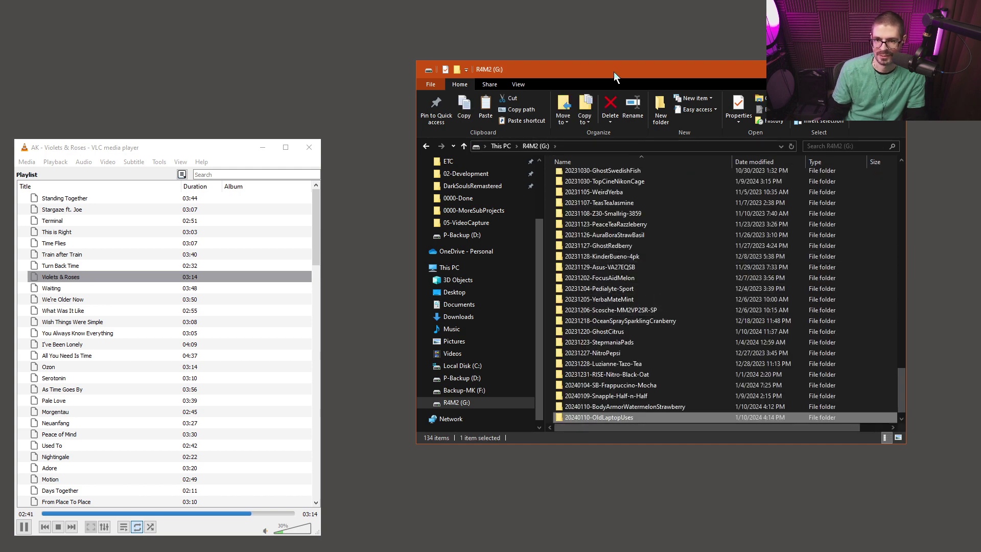
{"action": "left_click_drag", "start_coordinate": [612, 72], "coordinate": [517, 110]}
{"action": "left_click_drag", "start_coordinate": [811, 412], "coordinate": [817, 221]}
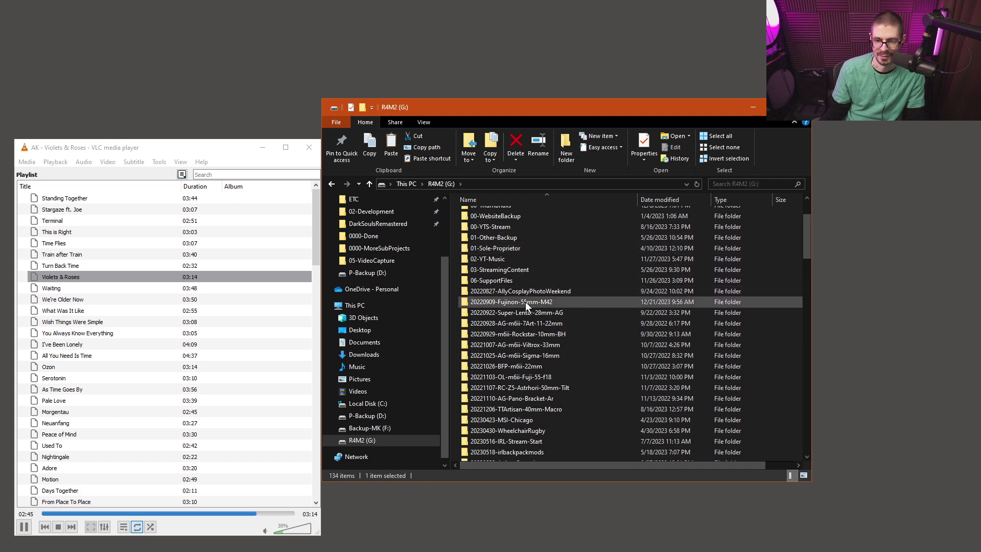
{"action": "left_click", "coordinate": [512, 292]}
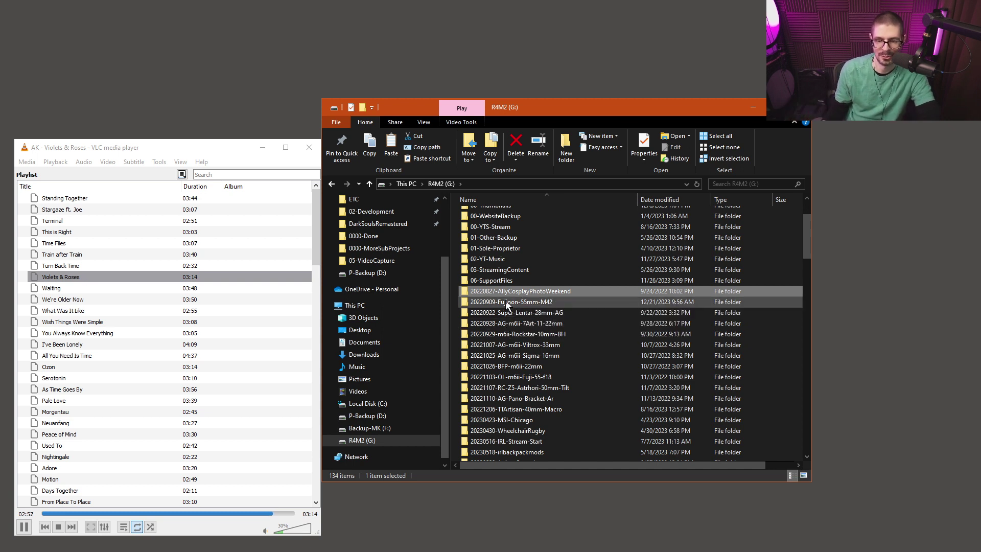
{"action": "left_click", "coordinate": [454, 300]}
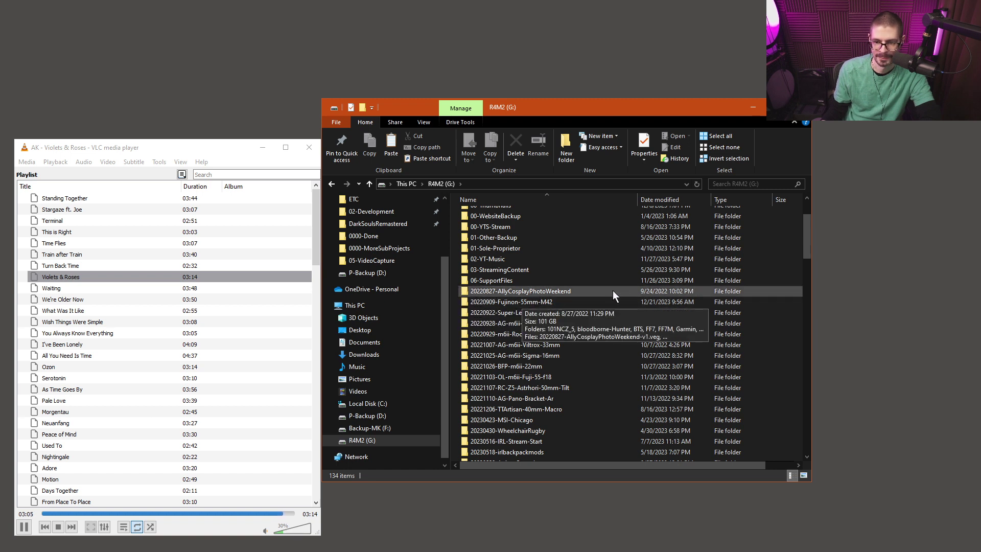
{"action": "left_click", "coordinate": [489, 302]}
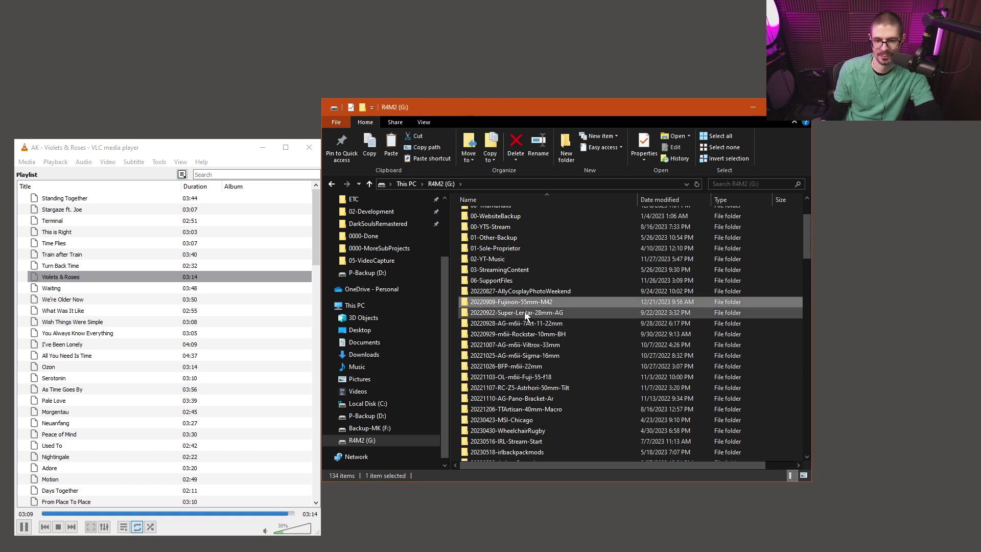
{"action": "double_click", "coordinate": [501, 304]}
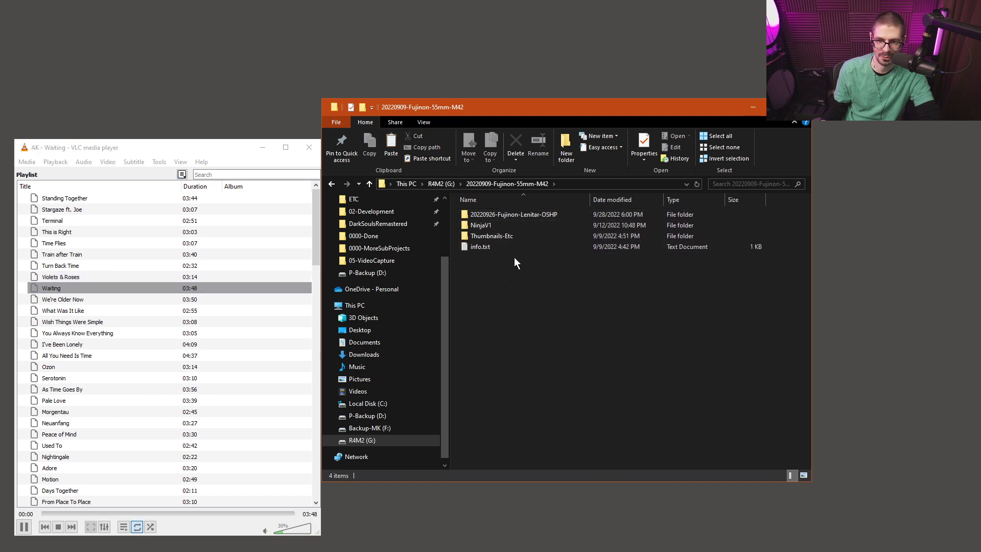
Step: Look at the clips in the NinjaV1 subfolder and go back to the 20220909-Fujinon-55mm-M42 folder
{"action": "left_click_drag", "start_coordinate": [518, 104], "coordinate": [583, 97]}
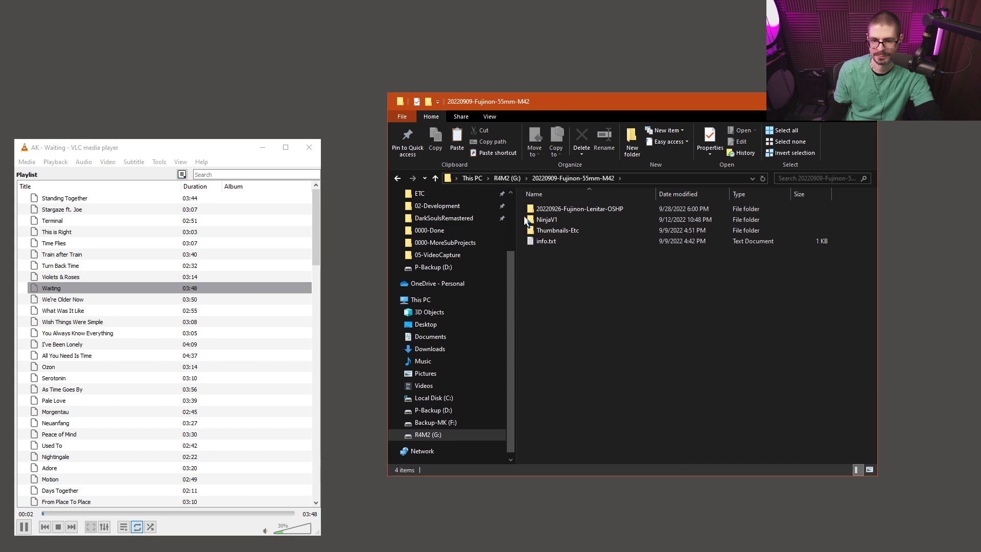
{"action": "double_click", "coordinate": [544, 220]}
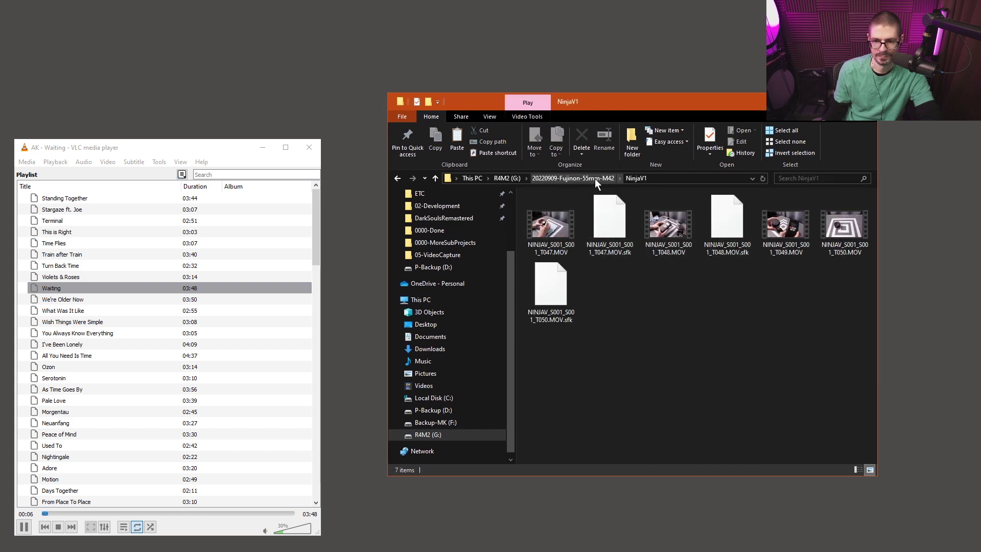
{"action": "left_click", "coordinate": [550, 174]}
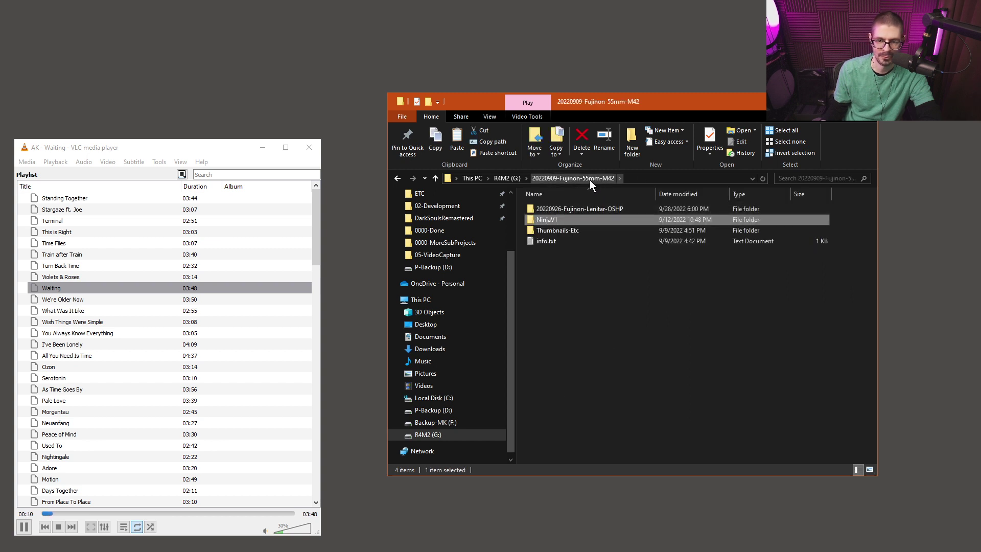
Step: Open the GoPro folder inside 20220926-Fujinon-Lenitar-OSHP, skim through the clip GX011209.MP4 at several points, and close the player
{"action": "double_click", "coordinate": [560, 209]}
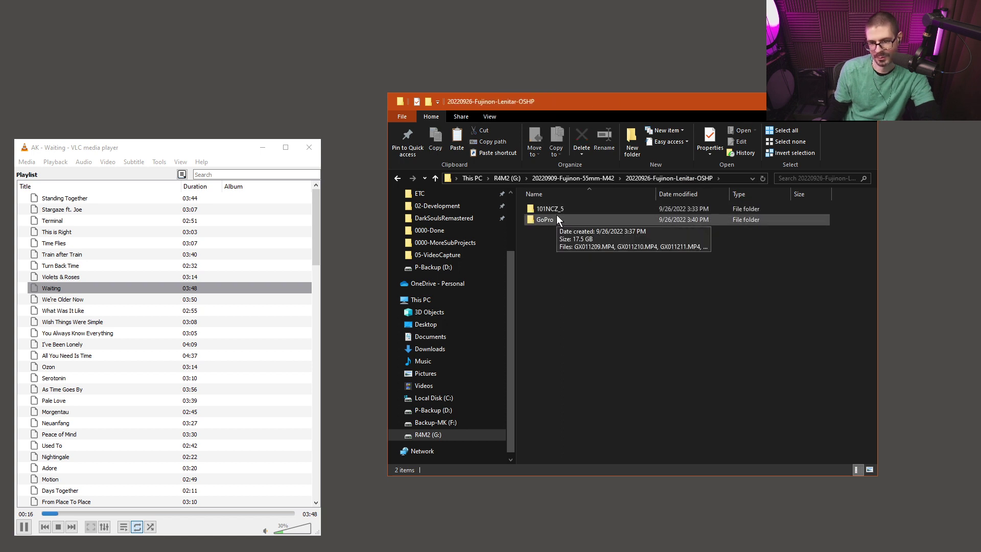
{"action": "double_click", "coordinate": [556, 220]}
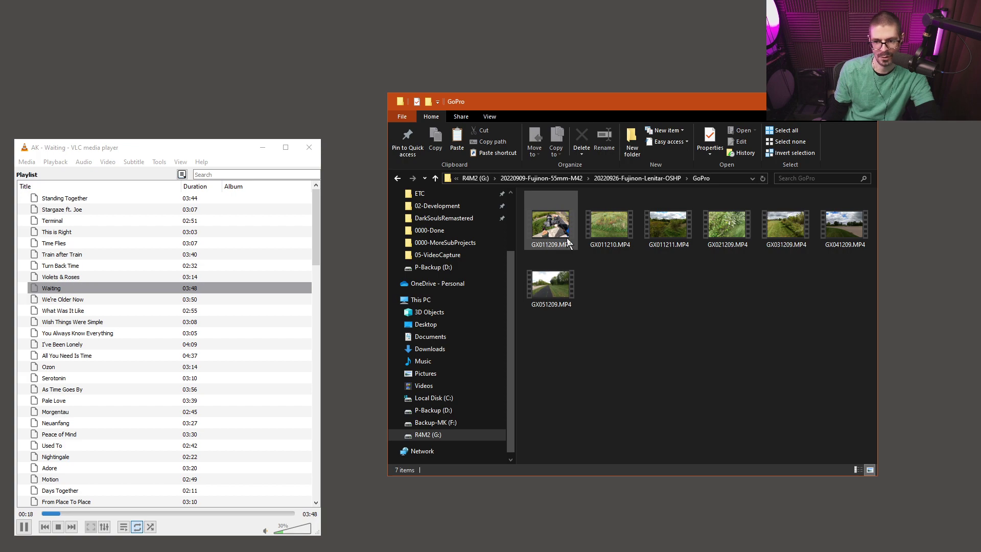
{"action": "double_click", "coordinate": [556, 240]}
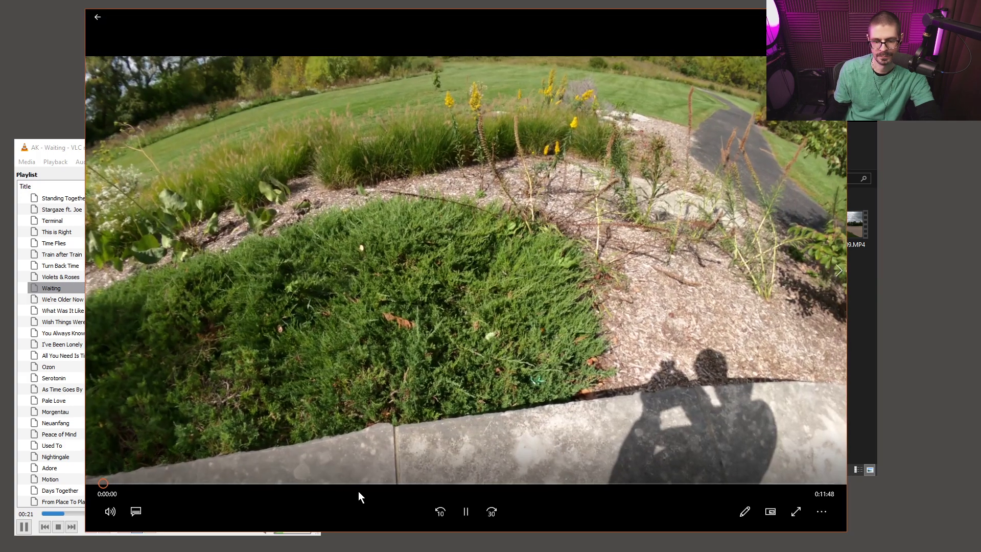
{"action": "left_click_drag", "start_coordinate": [359, 484], "coordinate": [567, 484]}
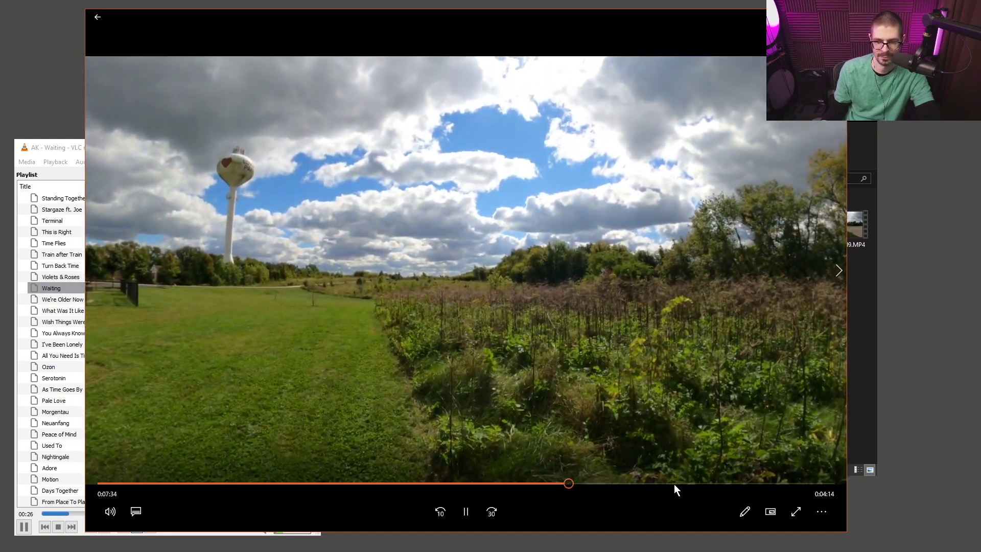
{"action": "left_click", "coordinate": [673, 484]}
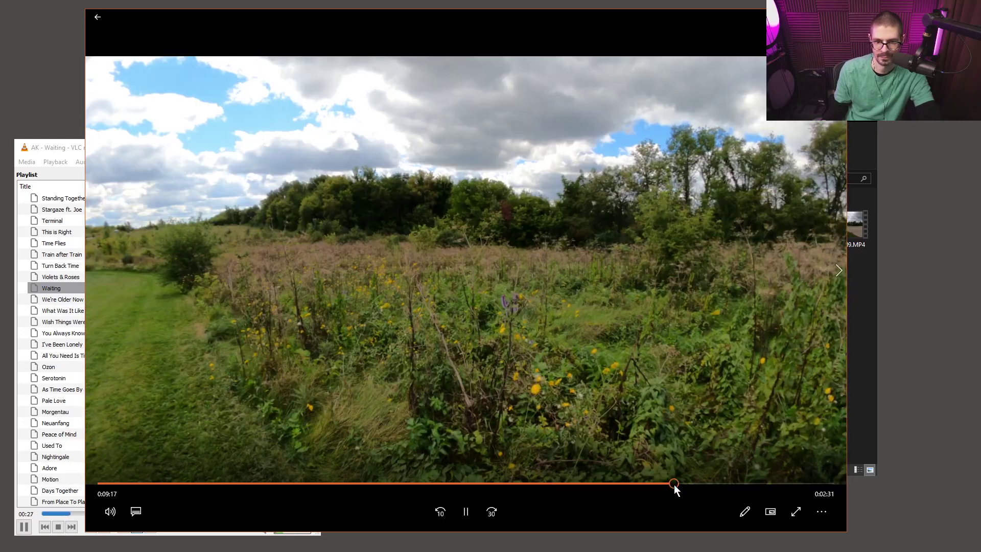
{"action": "left_click", "coordinate": [740, 483]}
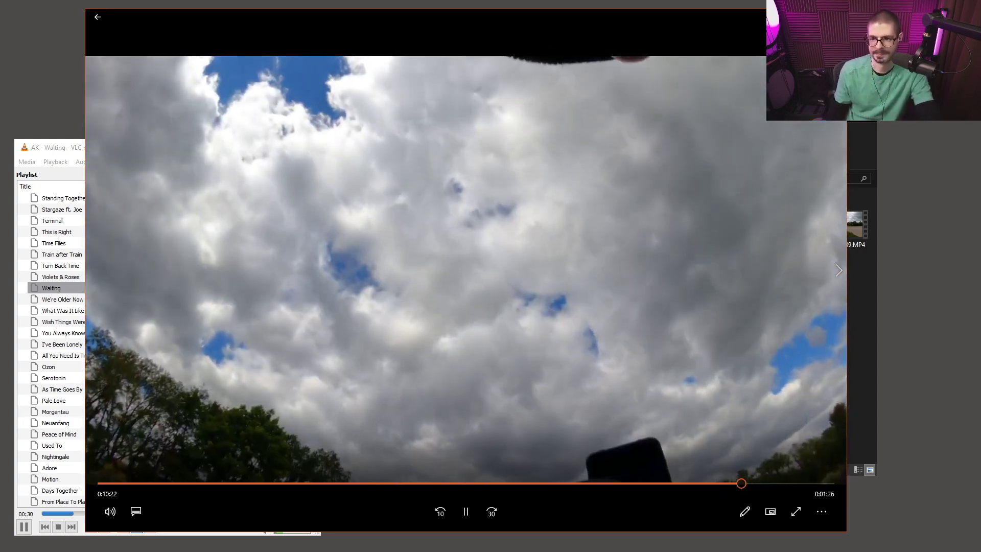
{"action": "key", "text": "alt+F4"}
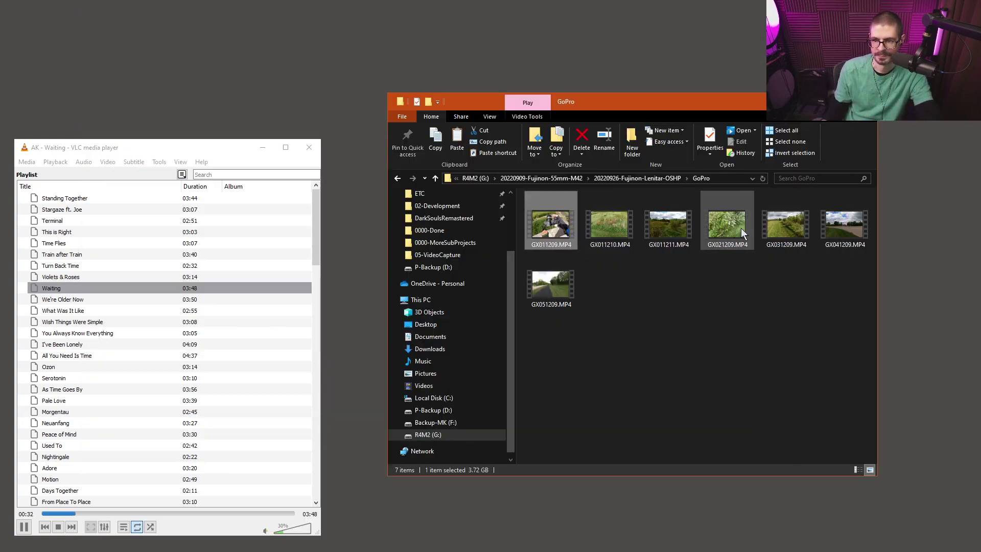
Step: Skim through the clip GX031209.MP4 and close the player
{"action": "double_click", "coordinate": [779, 226]}
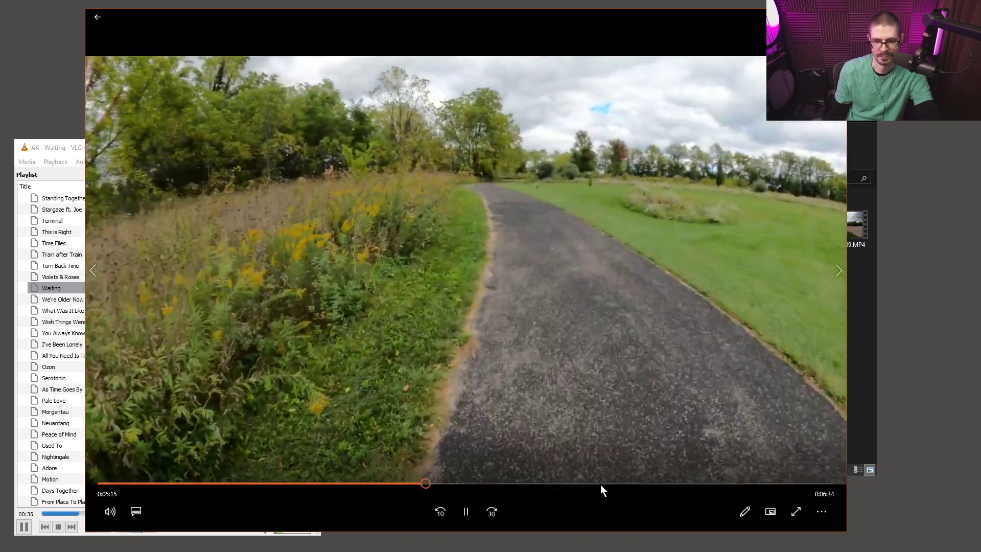
{"action": "left_click", "coordinate": [600, 483]}
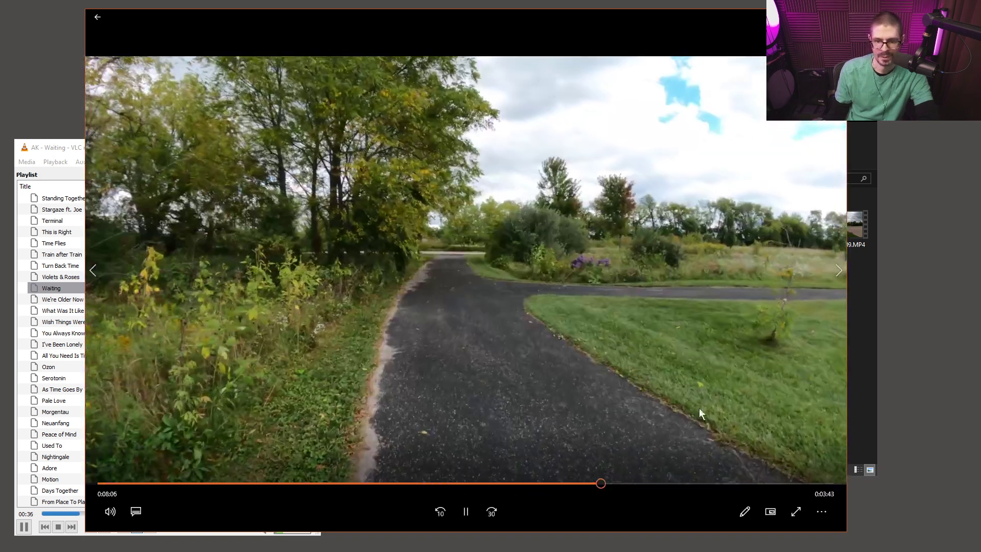
{"action": "key", "text": "alt+F4"}
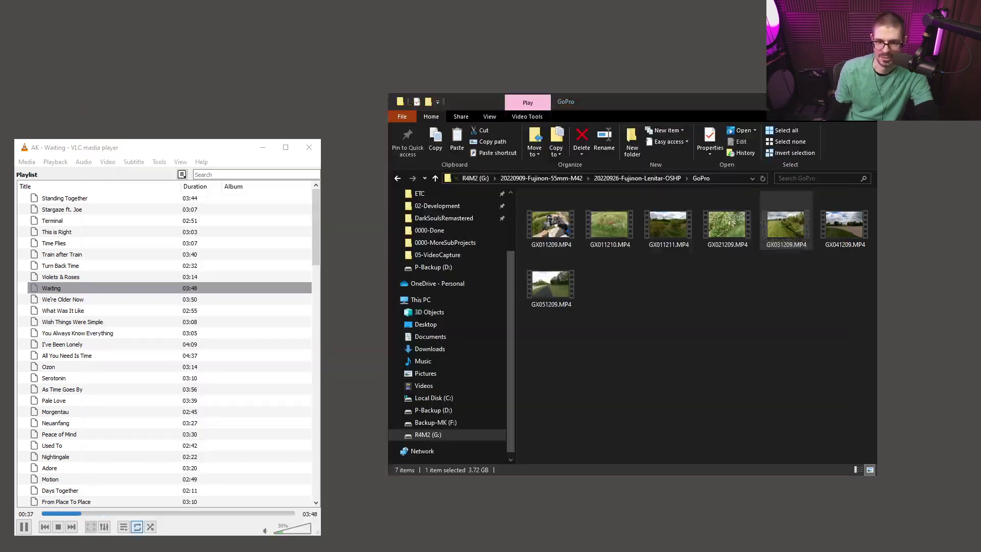
{"action": "left_click", "coordinate": [731, 329]}
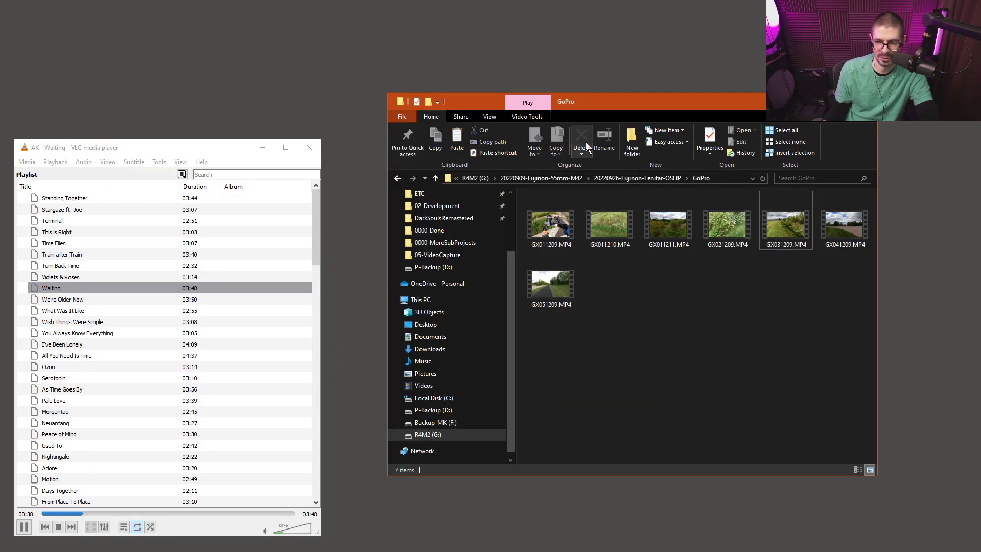
Step: Go back up to the 20220909-Fujinon-55mm-M42 folder and reopen its NinjaV1 subfolder
{"action": "left_click", "coordinate": [572, 179]}
{"action": "double_click", "coordinate": [544, 219]}
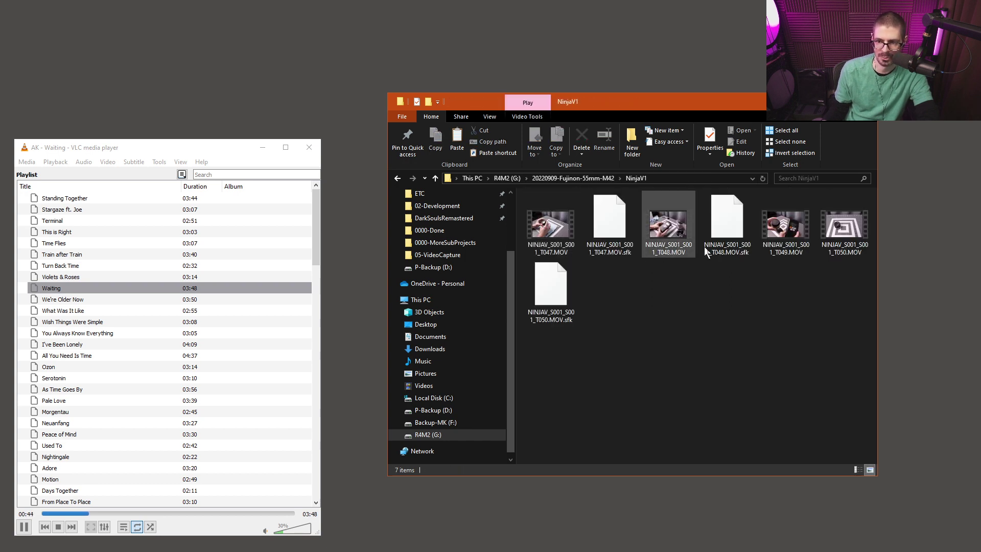
Step: Open the clip NINJAV_S001_S001_T049.MOV, pause it, skim through several points, and close the player
{"action": "left_click", "coordinate": [785, 251]}
{"action": "double_click", "coordinate": [786, 251]}
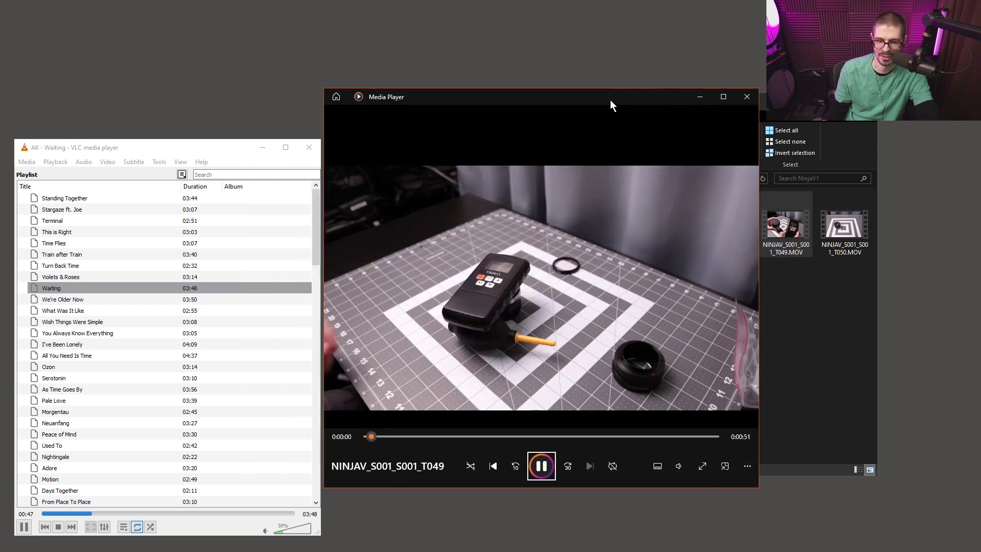
{"action": "left_click", "coordinate": [541, 462]}
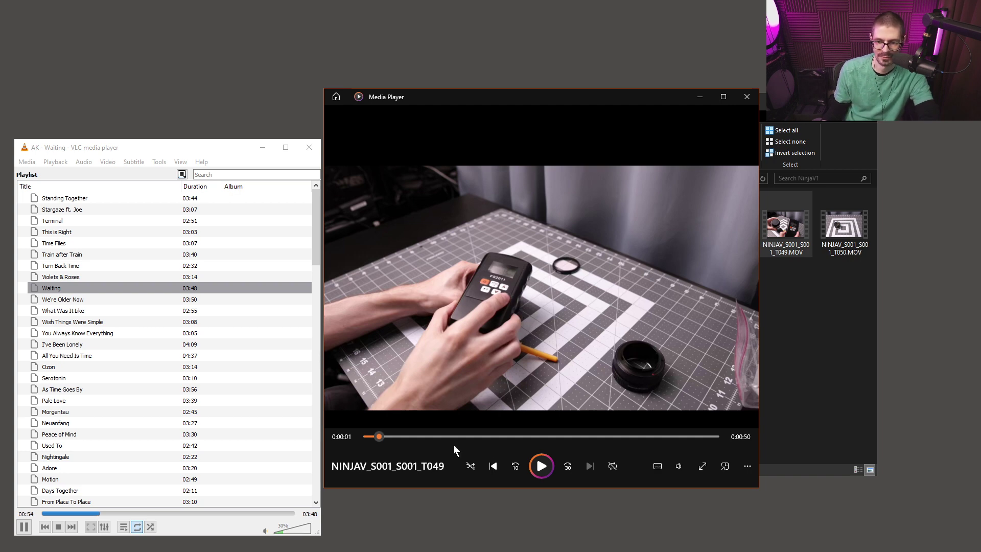
{"action": "left_click_drag", "start_coordinate": [428, 438], "coordinate": [516, 443]}
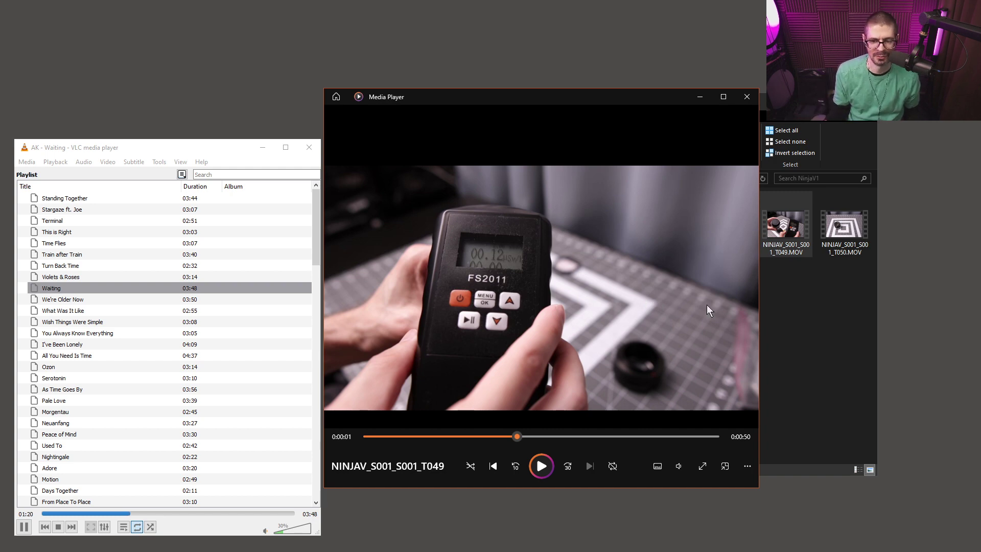
{"action": "left_click_drag", "start_coordinate": [496, 97], "coordinate": [449, 83]}
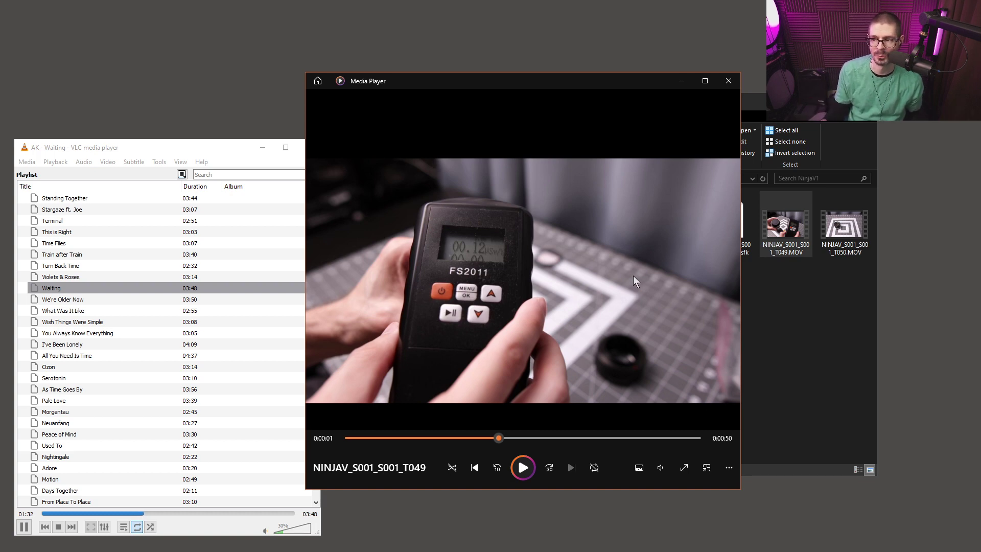
{"action": "left_click_drag", "start_coordinate": [550, 438], "coordinate": [492, 440]}
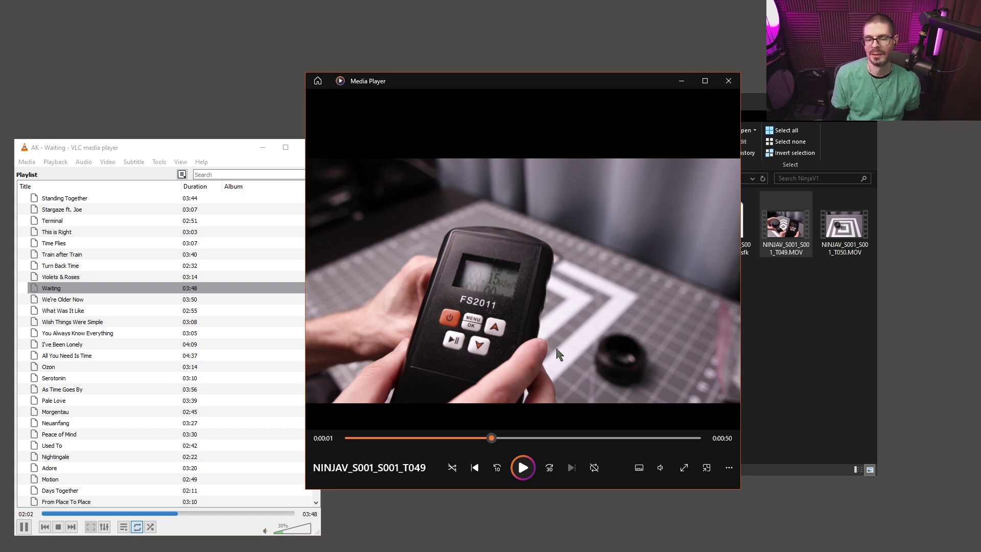
{"action": "left_click_drag", "start_coordinate": [511, 438], "coordinate": [564, 426]}
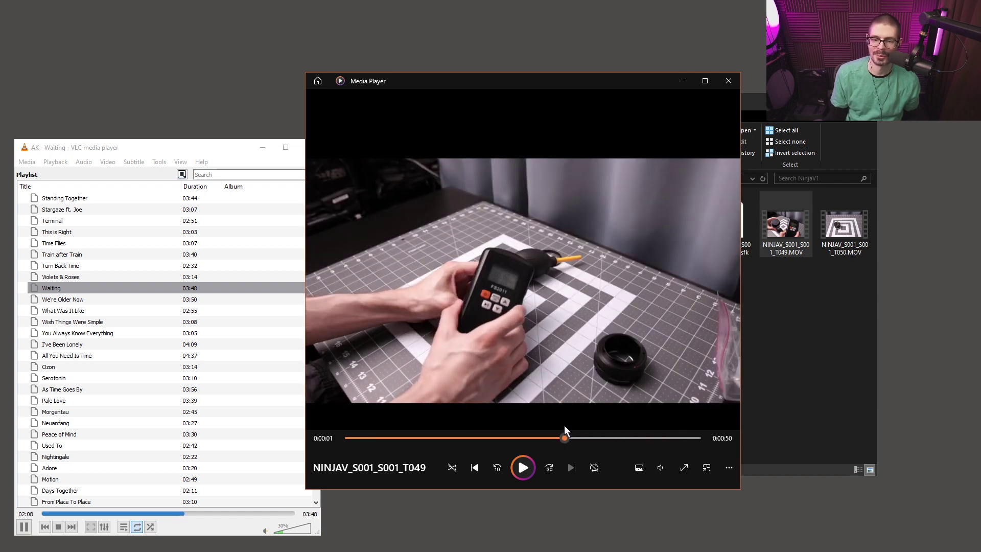
{"action": "left_click", "coordinate": [730, 81]}
Step: Return to the G: drive root, open 20220922-Super-Lentar-28mm-AG, and look inside its 101NCZ_5 and GoPro subfolders
{"action": "left_click", "coordinate": [508, 177]}
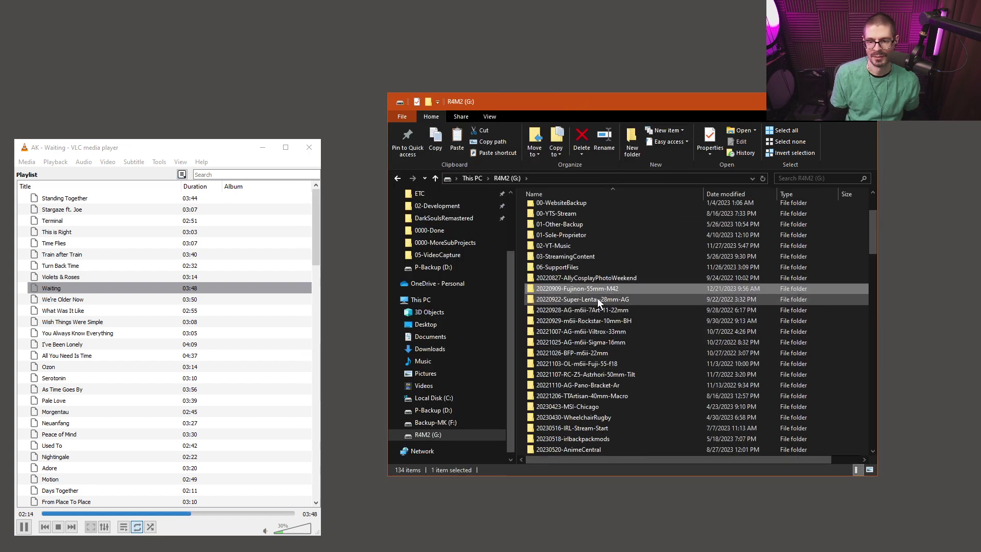
{"action": "double_click", "coordinate": [596, 299]}
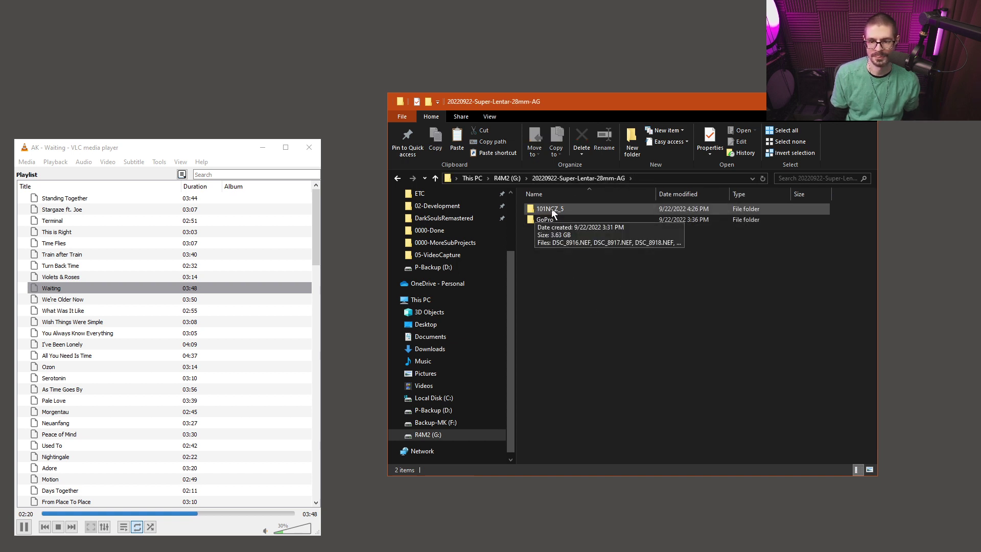
{"action": "double_click", "coordinate": [547, 208]}
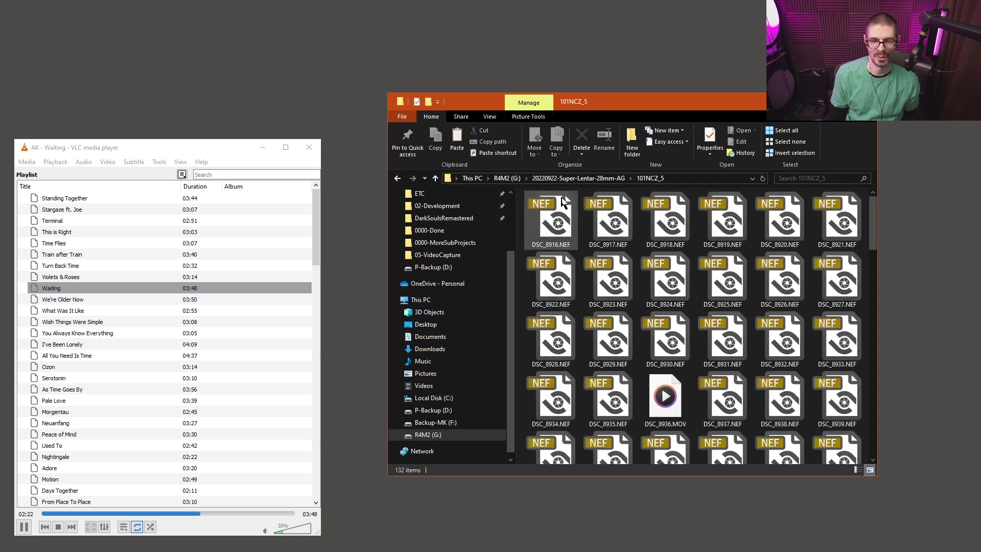
{"action": "left_click", "coordinate": [578, 178]}
{"action": "double_click", "coordinate": [545, 220]}
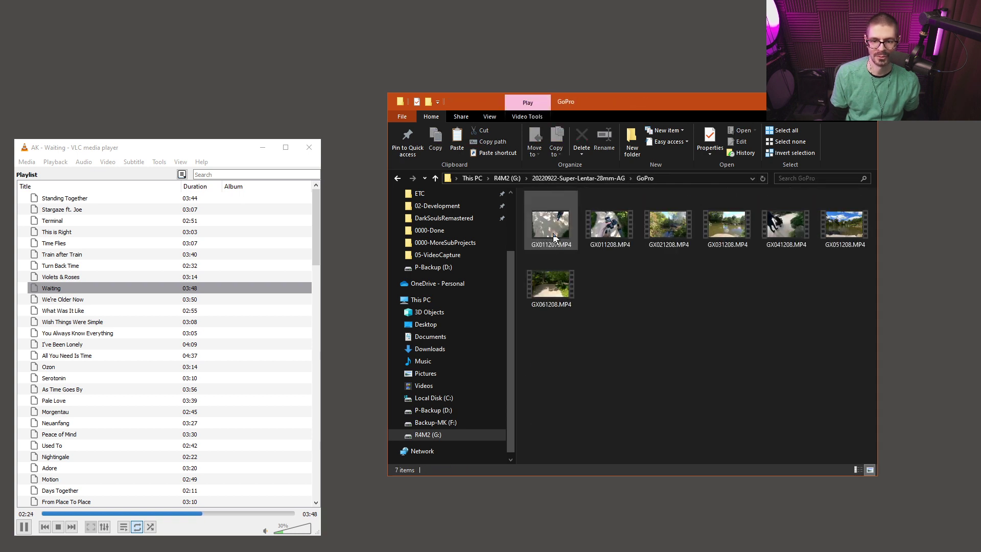
Step: Play the clip GX011208.MP4, pause it near the start to view the frame, and close the player
{"action": "left_click", "coordinate": [606, 231]}
{"action": "double_click", "coordinate": [605, 231]}
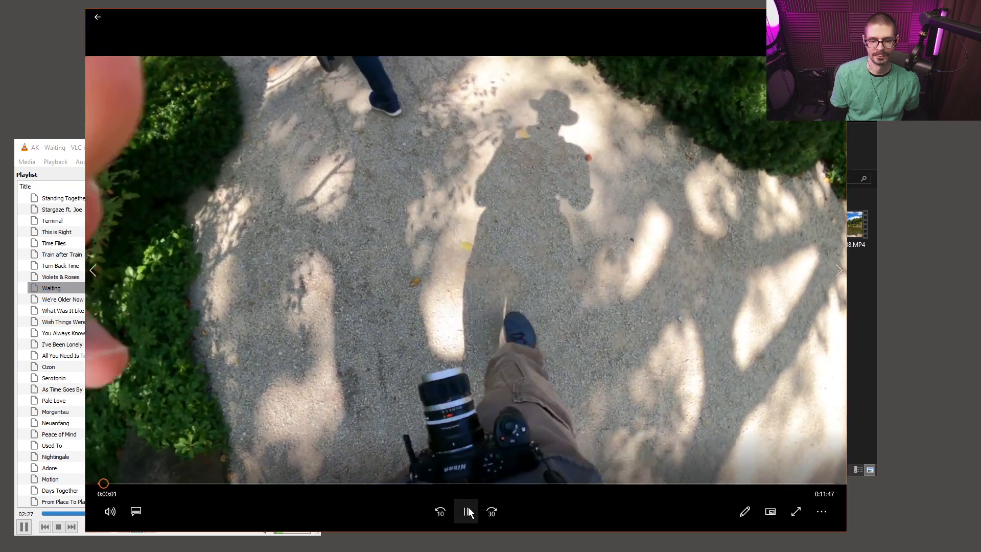
{"action": "left_click", "coordinate": [467, 511]}
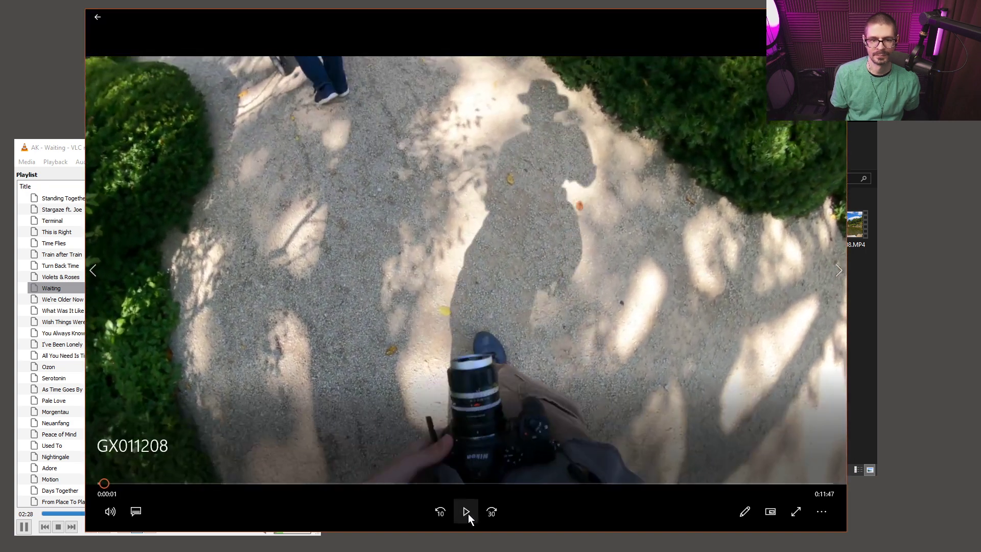
{"action": "left_click_drag", "start_coordinate": [645, 20], "coordinate": [703, 25]}
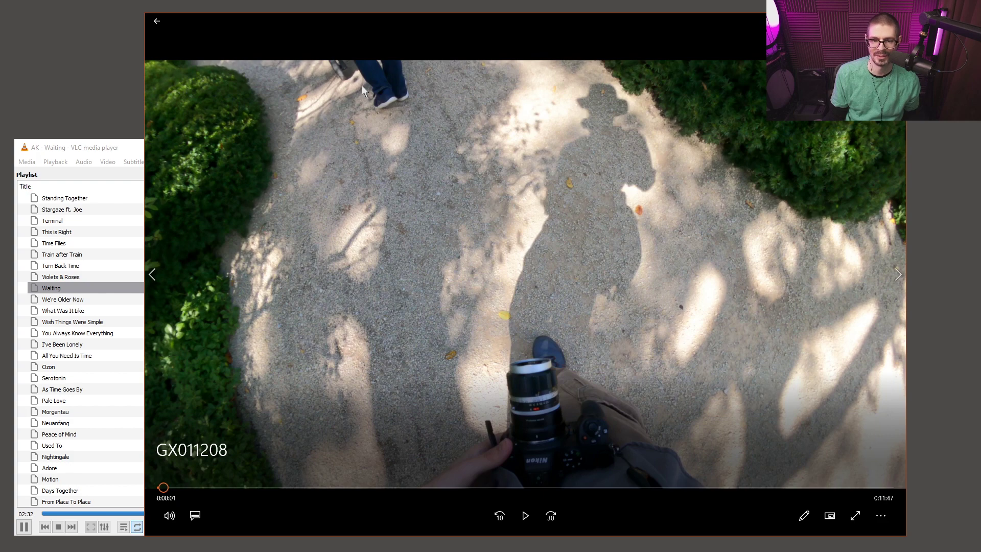
{"action": "left_click_drag", "start_coordinate": [759, 32], "coordinate": [774, 35]}
{"action": "left_click", "coordinate": [908, 25]}
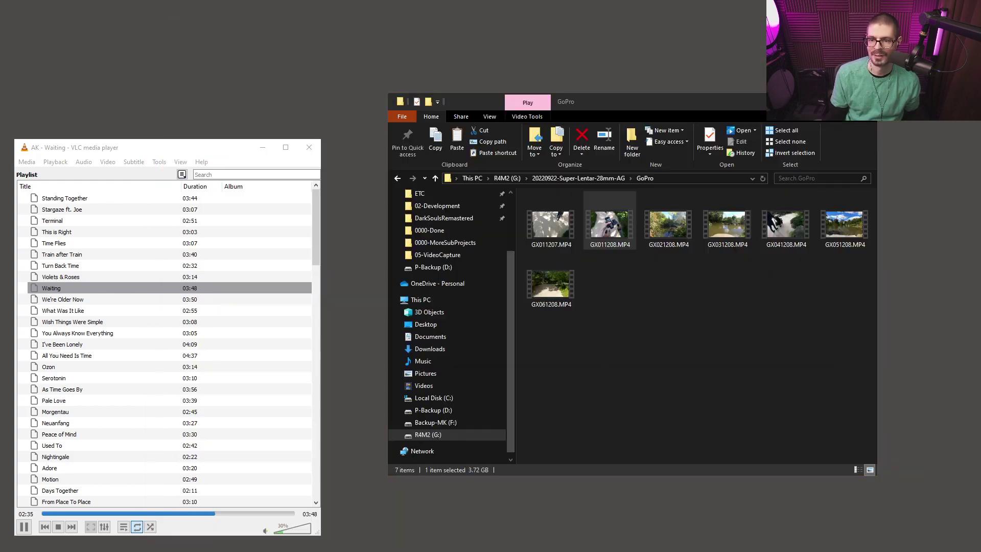
{"action": "left_click", "coordinate": [654, 312]}
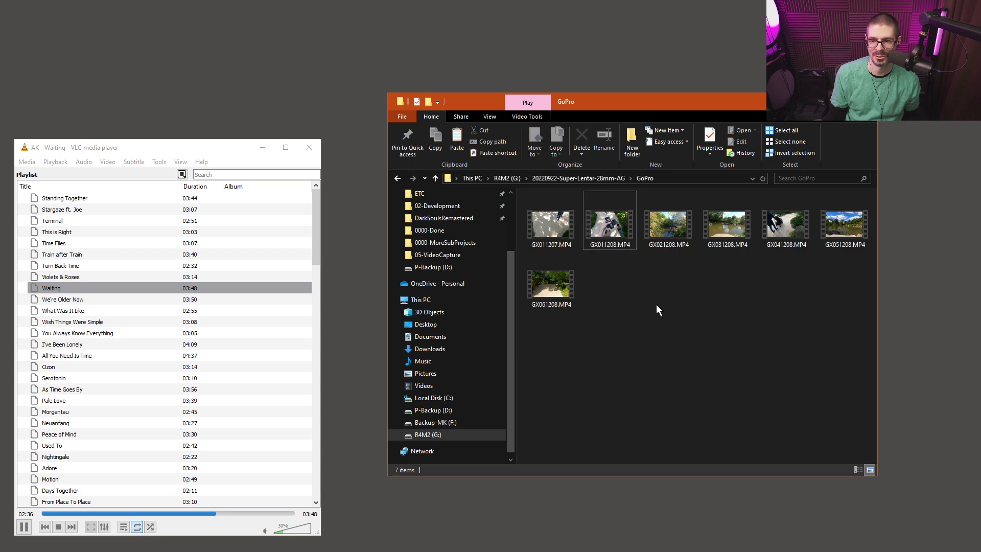
Step: Go back to the G: drive root and view the clips in the GoPro subfolder of 20220928-AG-m6ii-7Art-11-22mm
{"action": "left_click", "coordinate": [505, 177]}
{"action": "scroll", "coordinate": [645, 407], "scroll_direction": "down", "scroll_amount": 1}
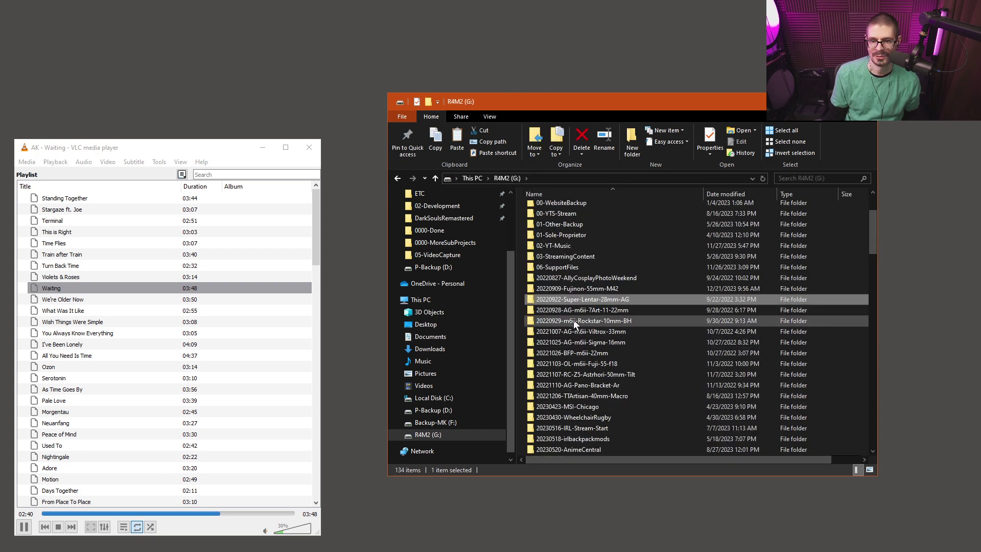
{"action": "left_click", "coordinate": [547, 315]}
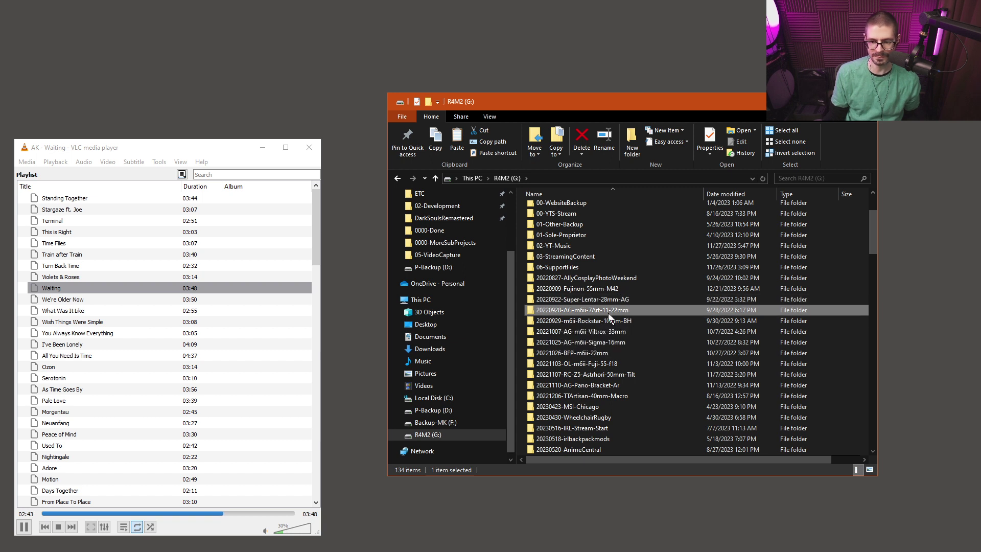
{"action": "double_click", "coordinate": [569, 312]}
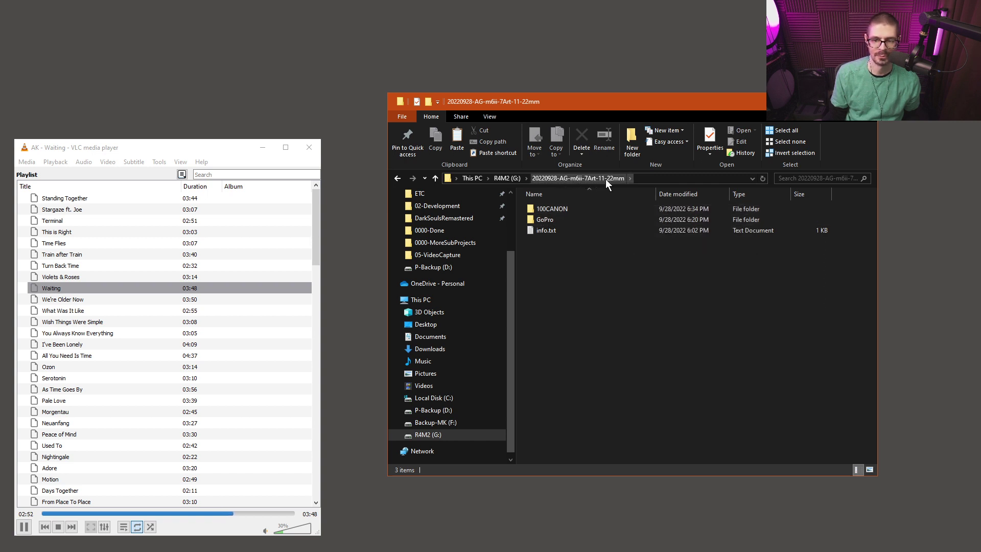
{"action": "double_click", "coordinate": [551, 220]}
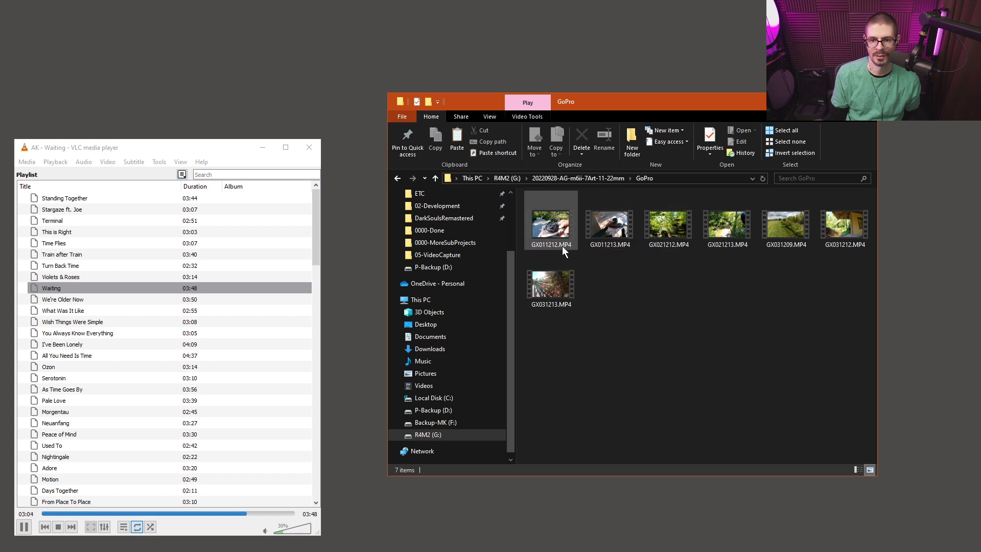
{"action": "mouse_move", "coordinate": [544, 229]}
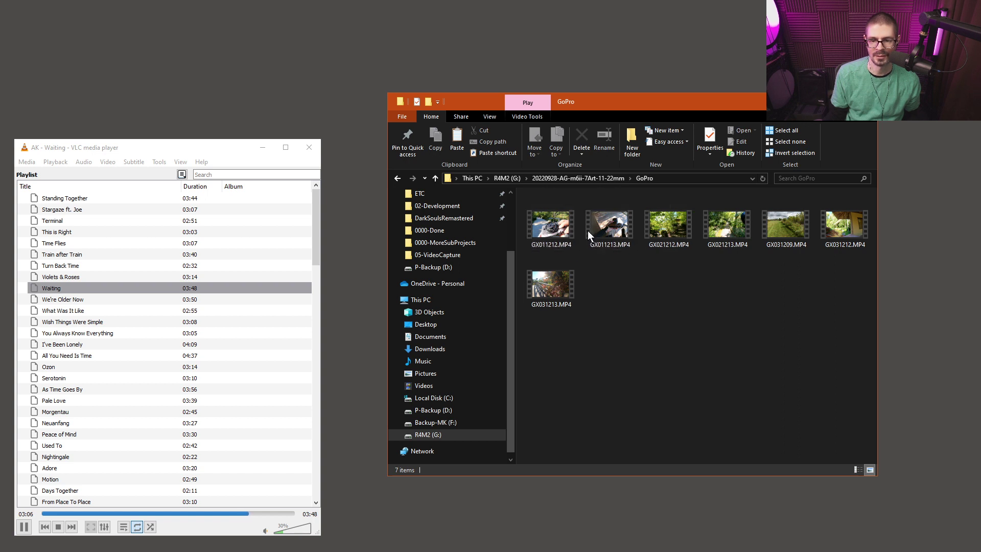
{"action": "mouse_move", "coordinate": [616, 246]}
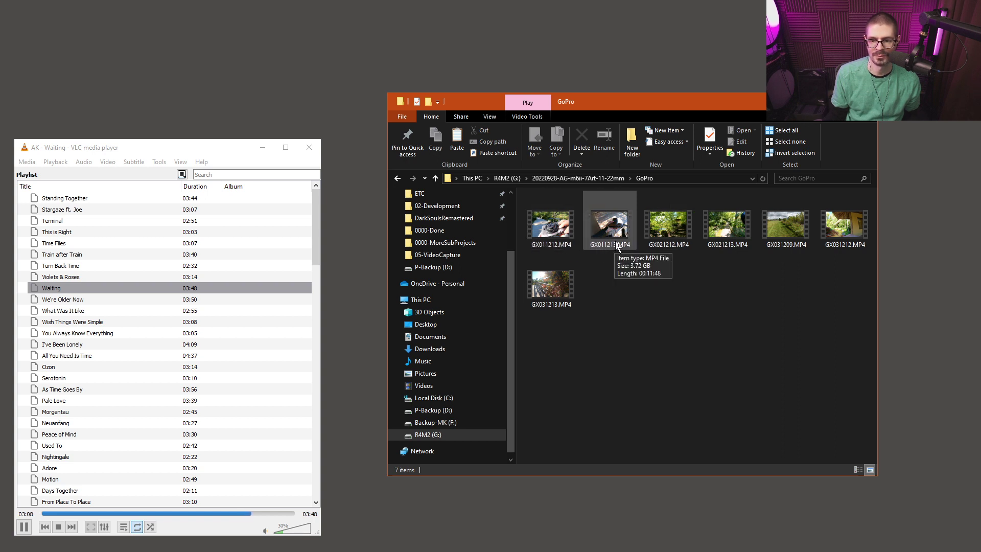
Step: Look at the contents of the 20220929-m6ii-Rockstar-10mm-BH folder on the G: drive and return to the drive root
{"action": "left_click", "coordinate": [505, 177]}
{"action": "scroll", "coordinate": [593, 388], "scroll_direction": "down", "scroll_amount": 3}
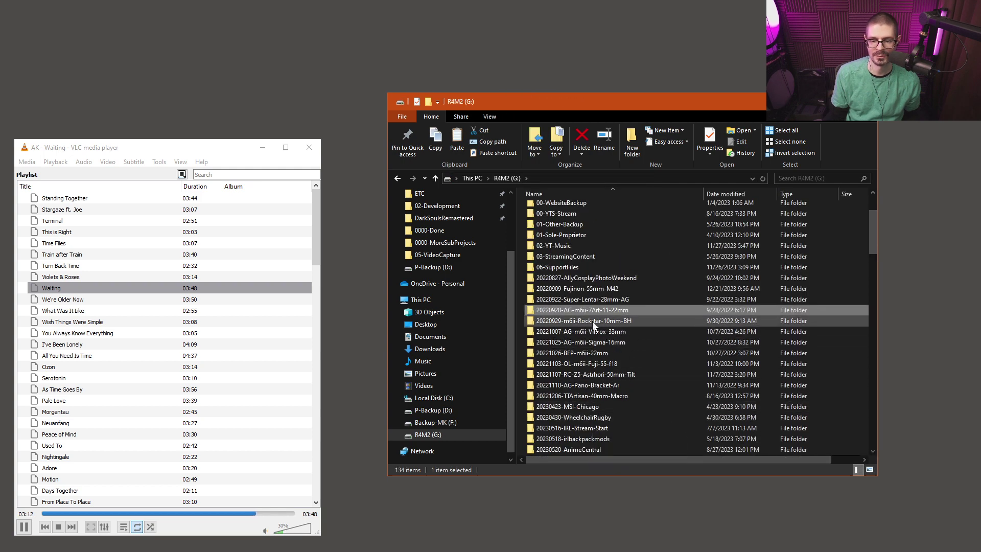
{"action": "double_click", "coordinate": [592, 321]}
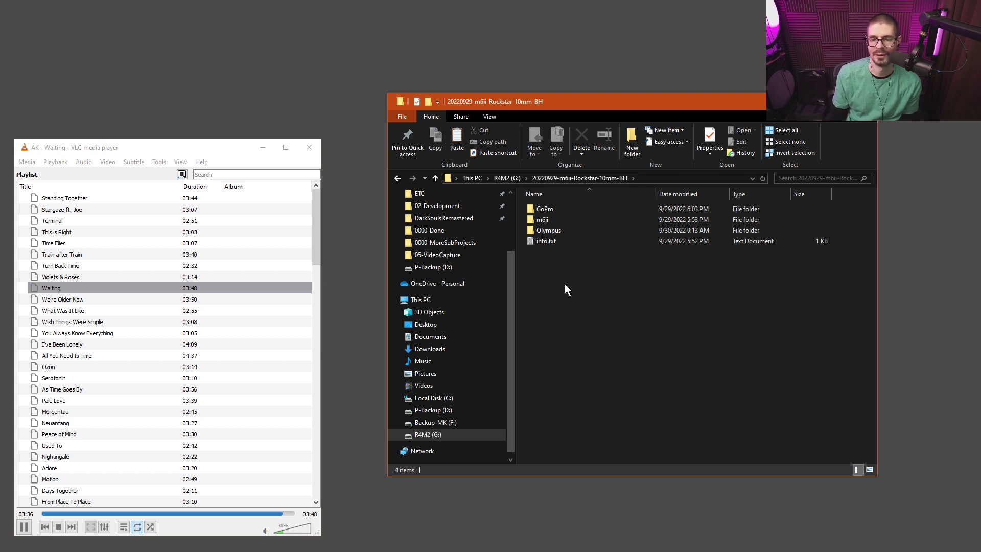
{"action": "left_click", "coordinate": [517, 177]}
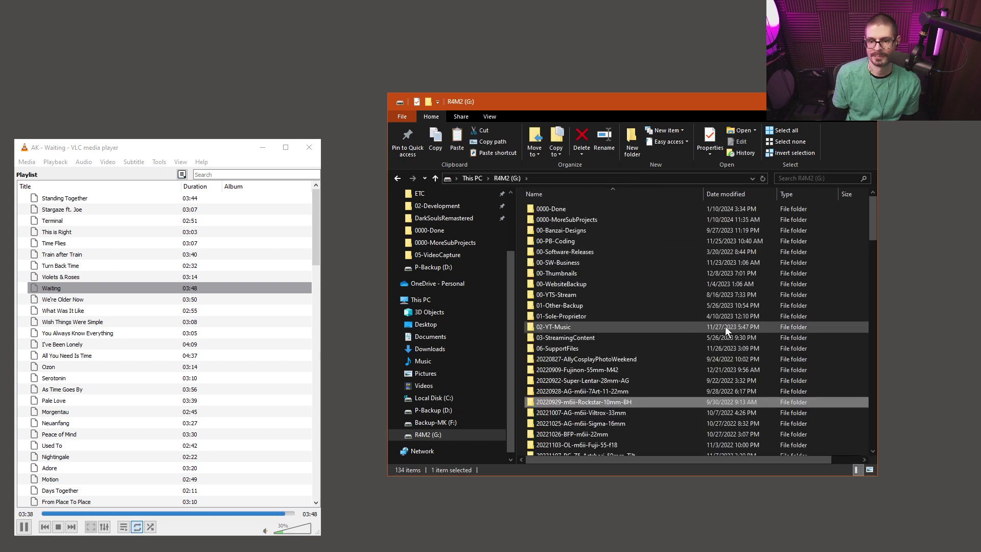
{"action": "scroll", "coordinate": [627, 388], "scroll_direction": "down", "scroll_amount": 2}
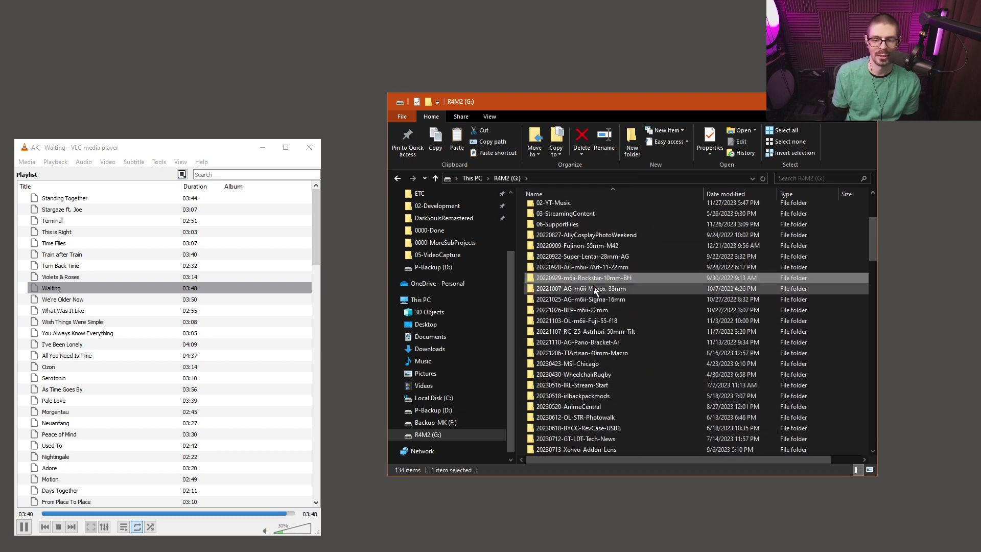
Step: Reposition the file window on the desktop and highlight the 20221007-AG-m6ii-Viltrox-33mm folder in the drive listing
{"action": "left_click_drag", "start_coordinate": [594, 103], "coordinate": [544, 72]}
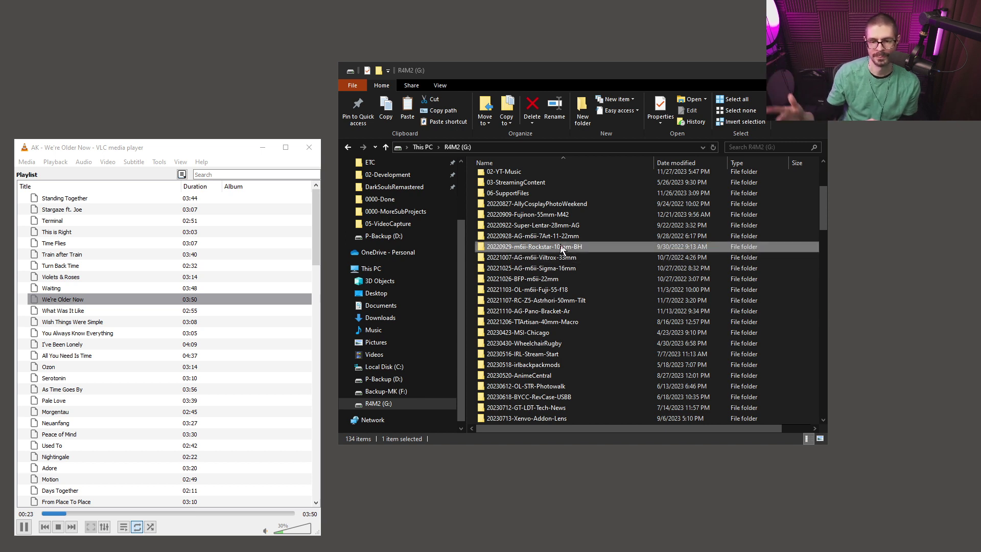
{"action": "left_click", "coordinate": [553, 256]}
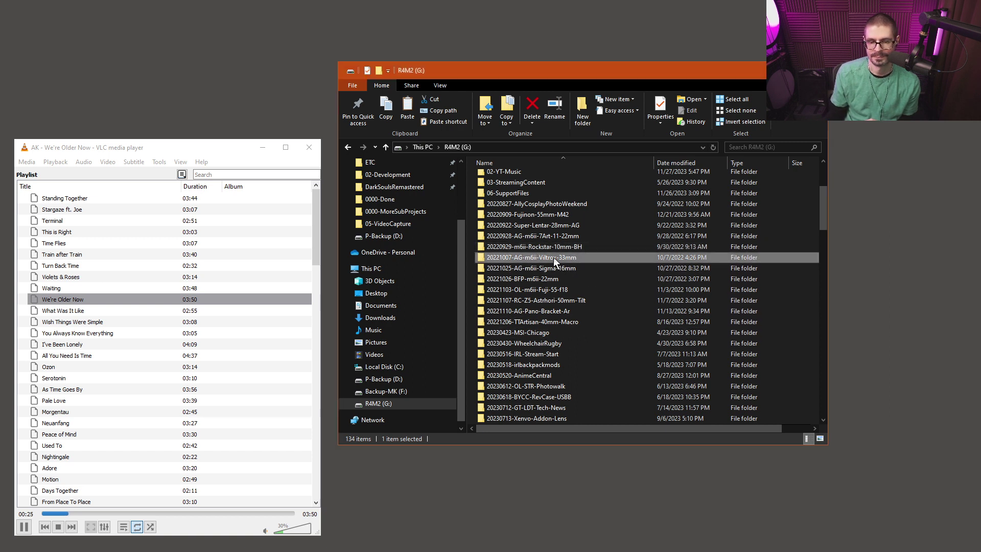
{"action": "mouse_move", "coordinate": [525, 260]}
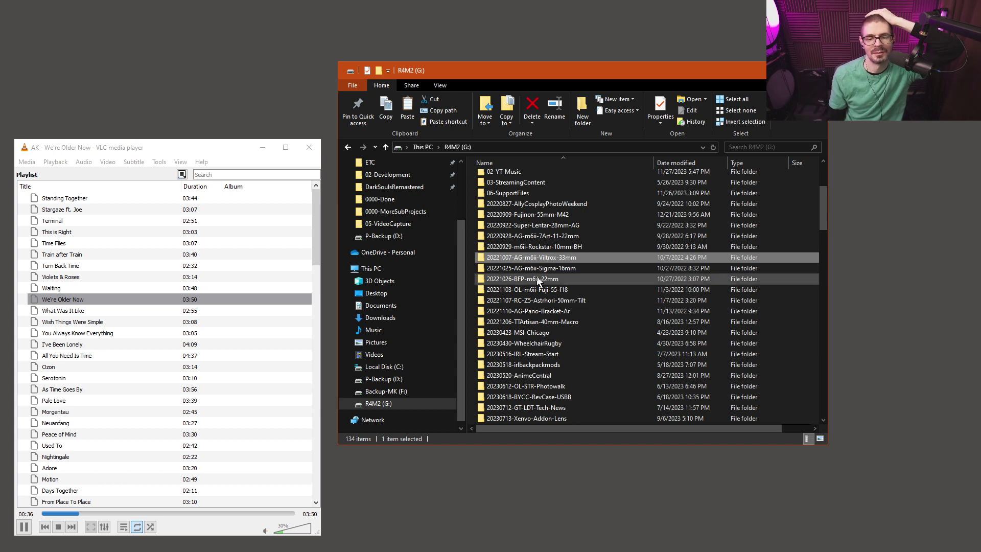
{"action": "mouse_move", "coordinate": [583, 259]}
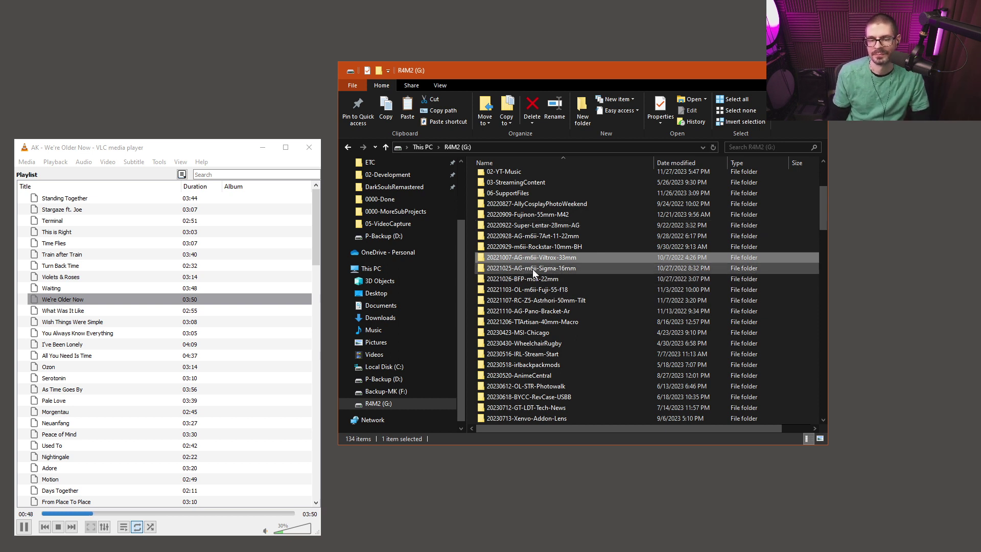
{"action": "left_click", "coordinate": [878, 253]}
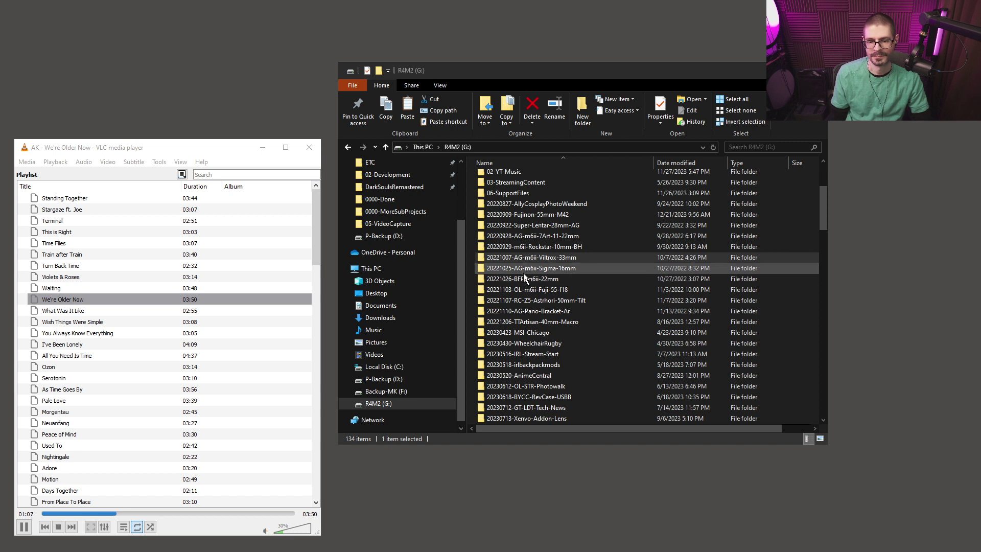
Step: Select the range of project folders from 20220909-Fujinon-55mm-M42 through 20221107-RC-Z5-Astrhori-50mm-Tilt
{"action": "left_click", "coordinate": [531, 214]}
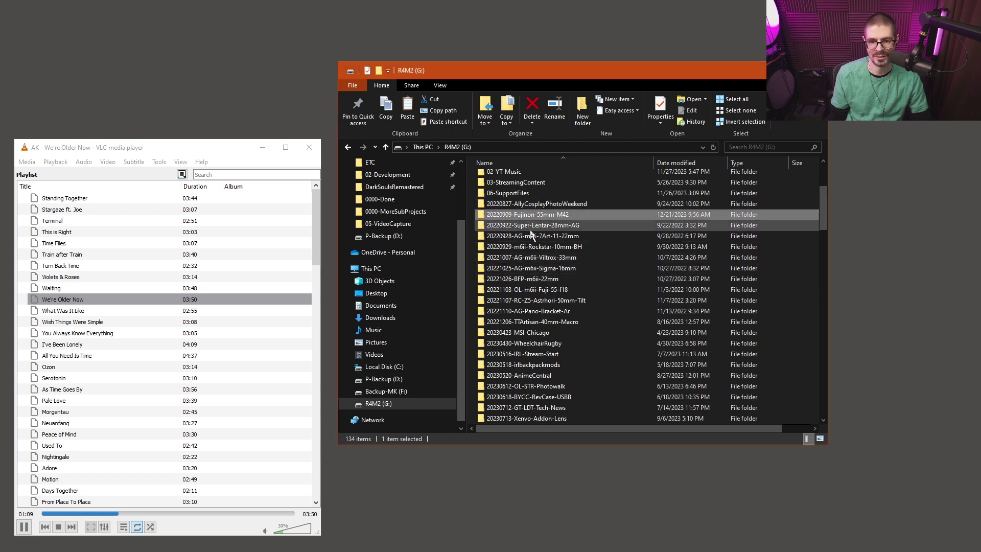
{"action": "left_click", "coordinate": [560, 300], "text": "shift"}
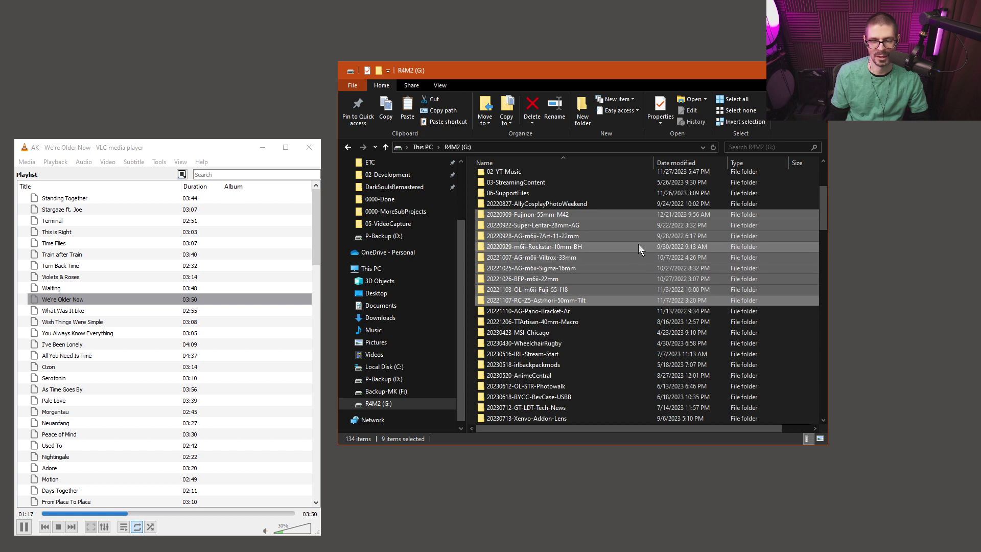
{"action": "mouse_move", "coordinate": [608, 235]}
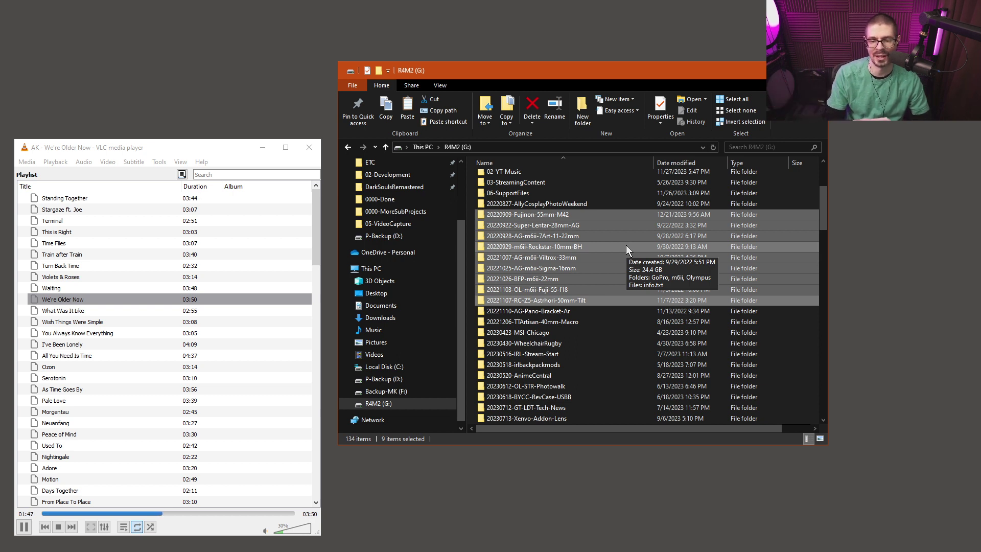
{"action": "mouse_move", "coordinate": [565, 296]}
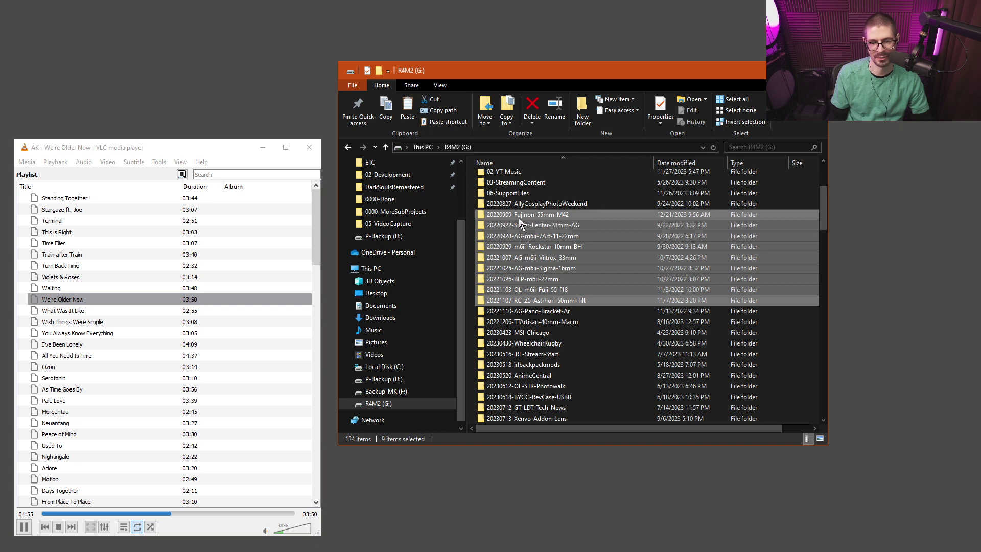
{"action": "mouse_move", "coordinate": [559, 217]}
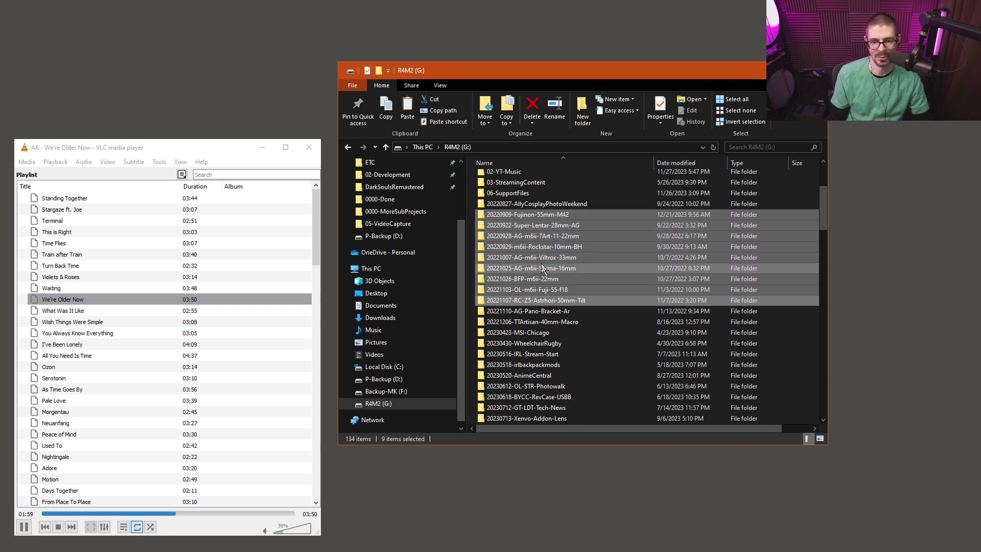
Step: Open the 20221110-AG-Pano-Bracket-Ar project folder on the G: drive and view the clips in its GoPro subfolder
{"action": "mouse_move", "coordinate": [526, 260]}
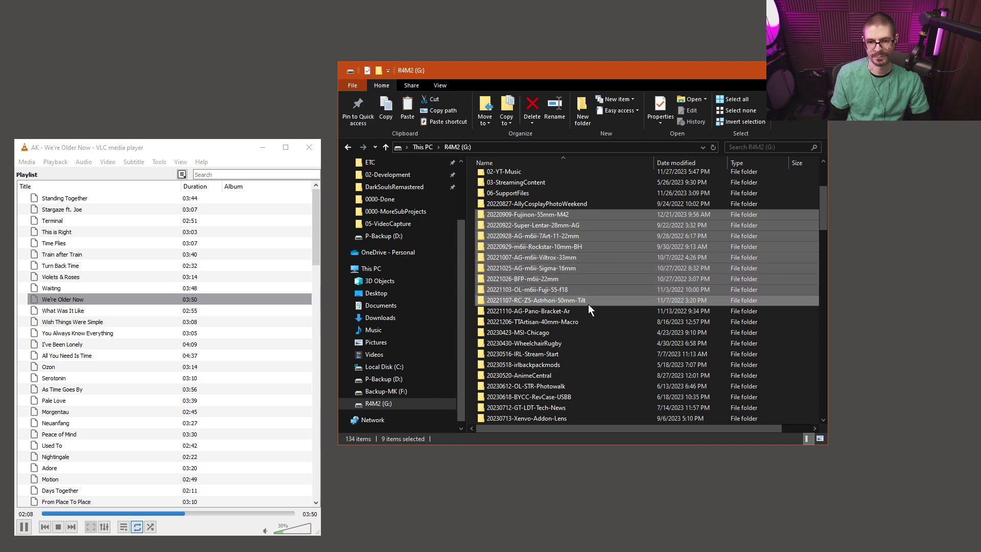
{"action": "scroll", "coordinate": [556, 309], "scroll_direction": "down", "scroll_amount": 2}
{"action": "scroll", "coordinate": [550, 306], "scroll_direction": "down", "scroll_amount": 2}
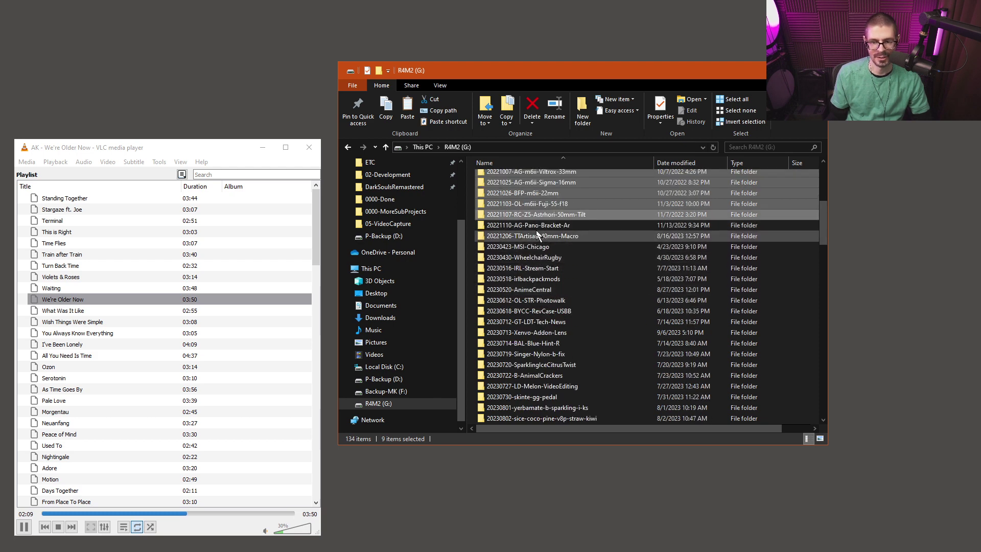
{"action": "scroll", "coordinate": [629, 281], "scroll_direction": "up", "scroll_amount": 5}
{"action": "scroll", "coordinate": [626, 302], "scroll_direction": "down", "scroll_amount": 1}
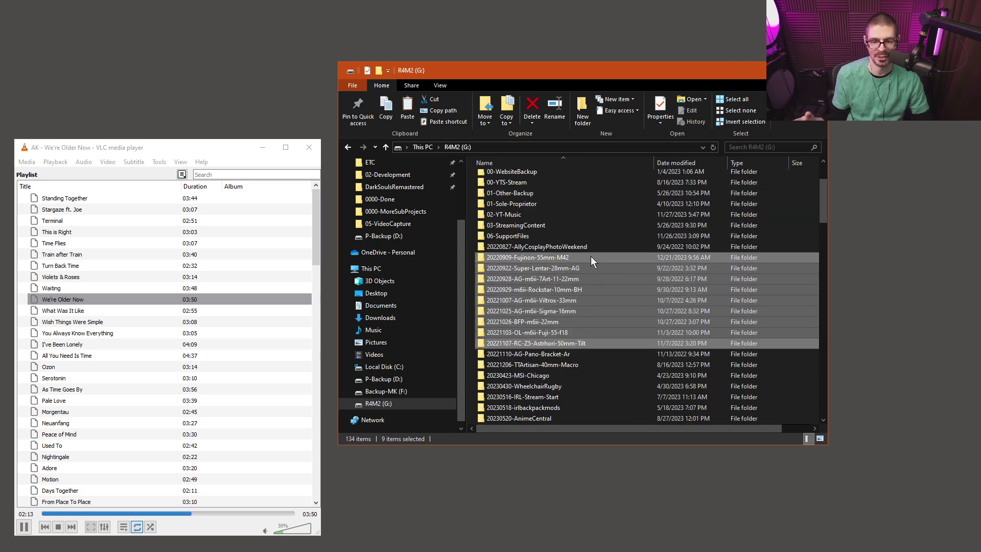
{"action": "scroll", "coordinate": [586, 291], "scroll_direction": "down", "scroll_amount": 3}
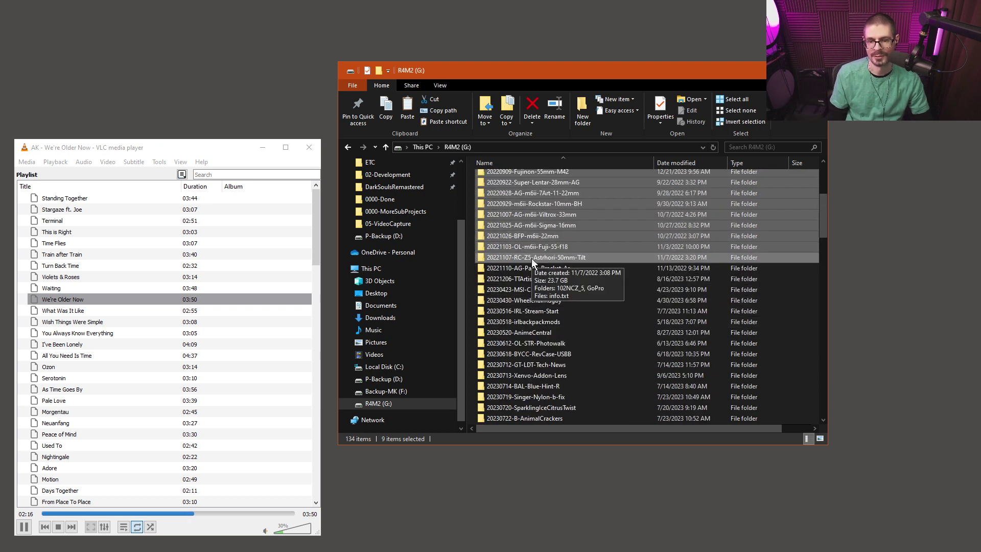
{"action": "left_click", "coordinate": [524, 269]}
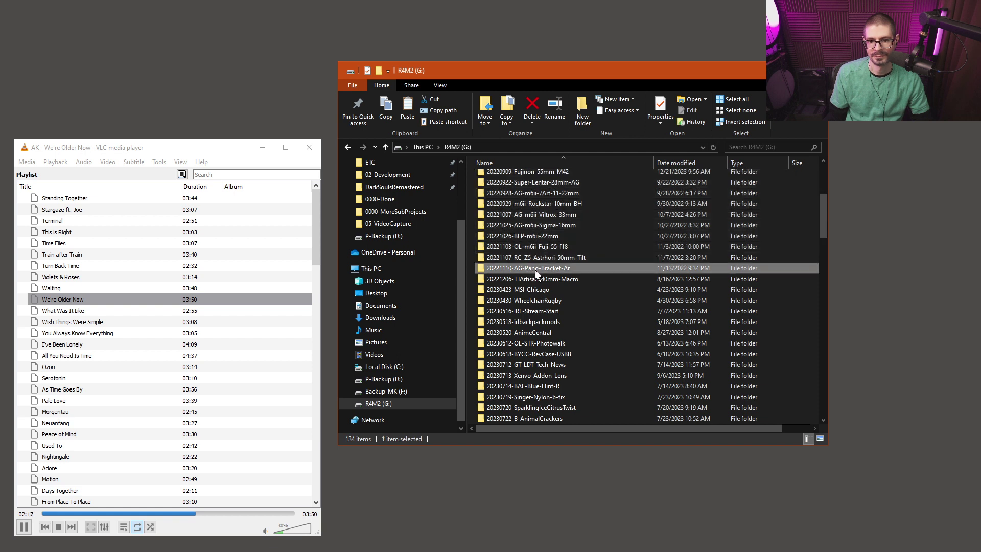
{"action": "double_click", "coordinate": [526, 268]}
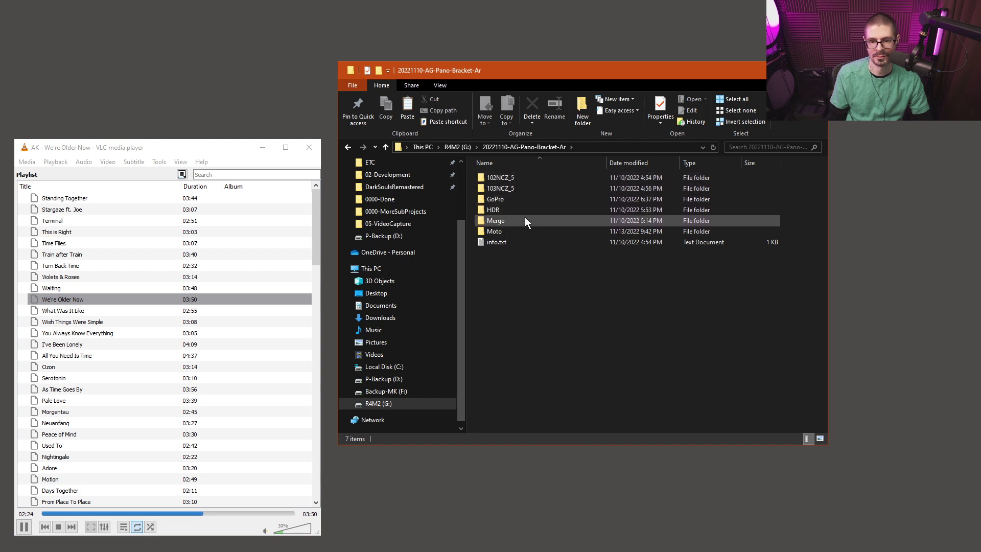
{"action": "double_click", "coordinate": [519, 198]}
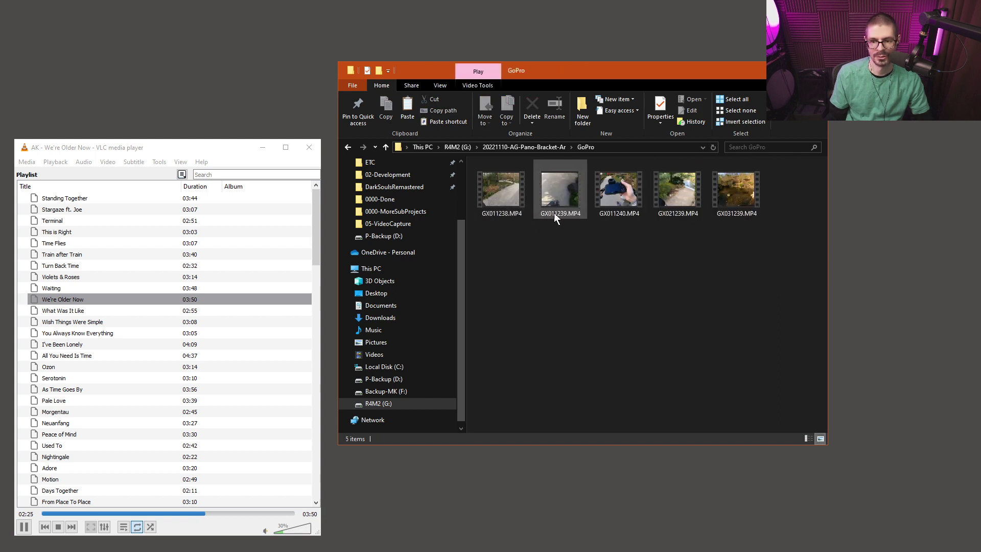
Step: Play GX011240.MP4, skip ahead and pause it at 0:01:31, and reposition the player window on the desktop
{"action": "double_click", "coordinate": [622, 213]}
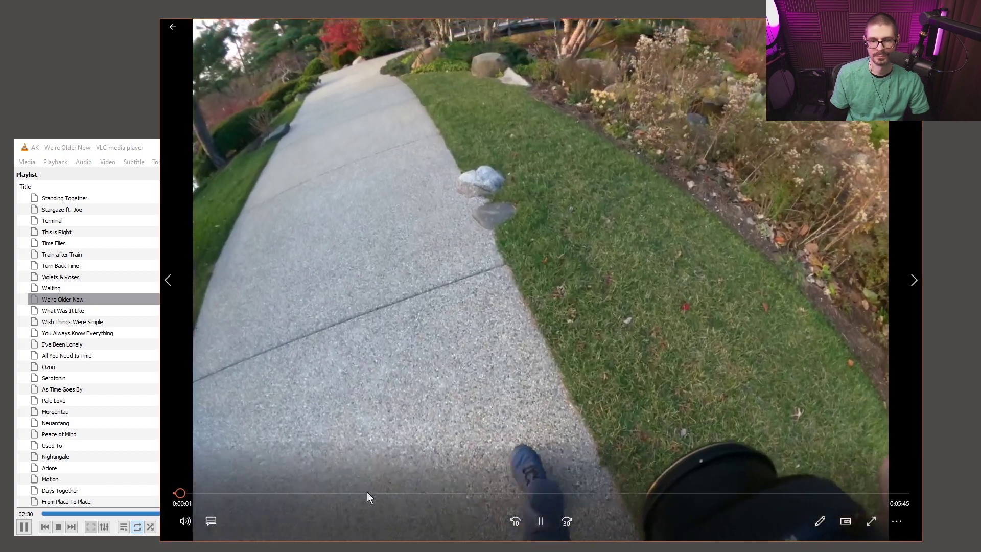
{"action": "left_click", "coordinate": [367, 492]}
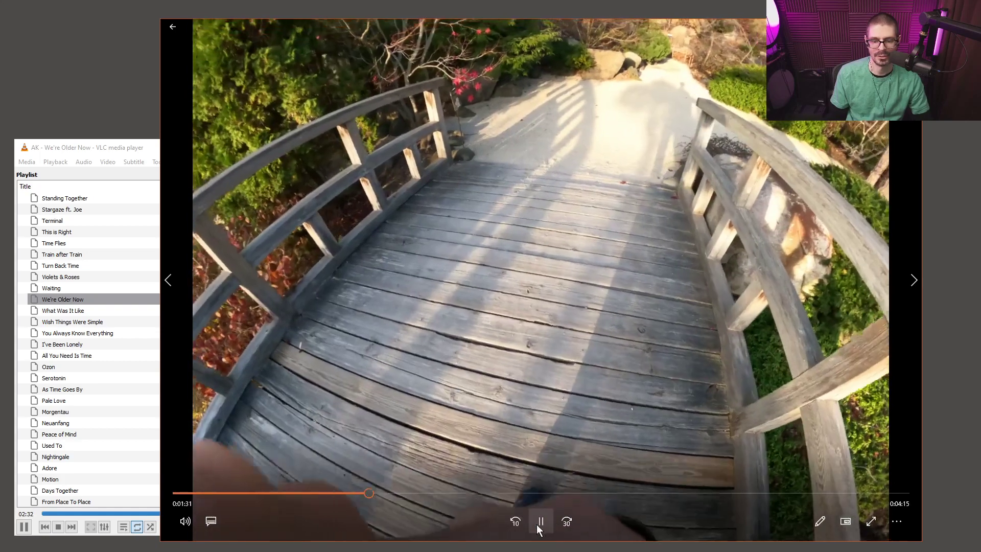
{"action": "left_click", "coordinate": [541, 521]}
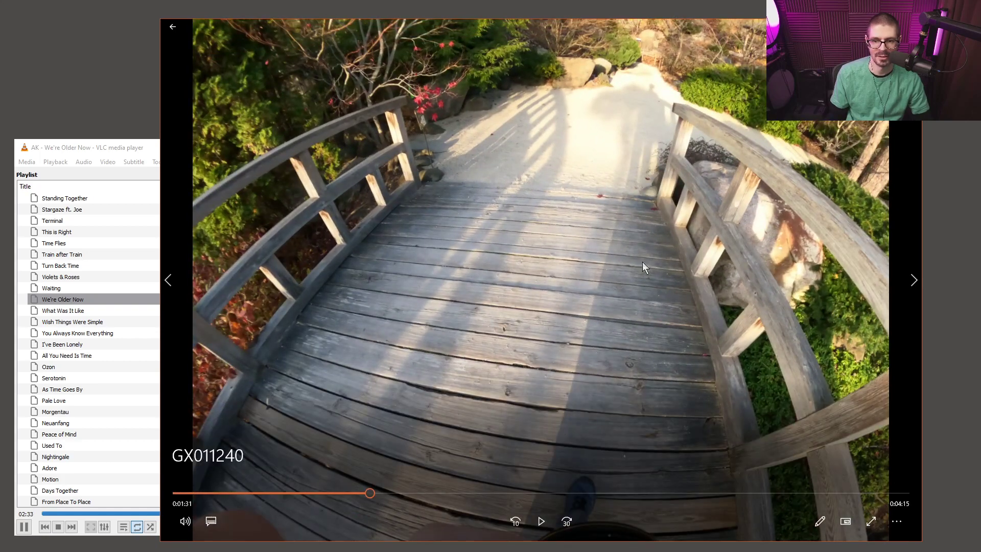
{"action": "left_click_drag", "start_coordinate": [695, 24], "coordinate": [682, 15]}
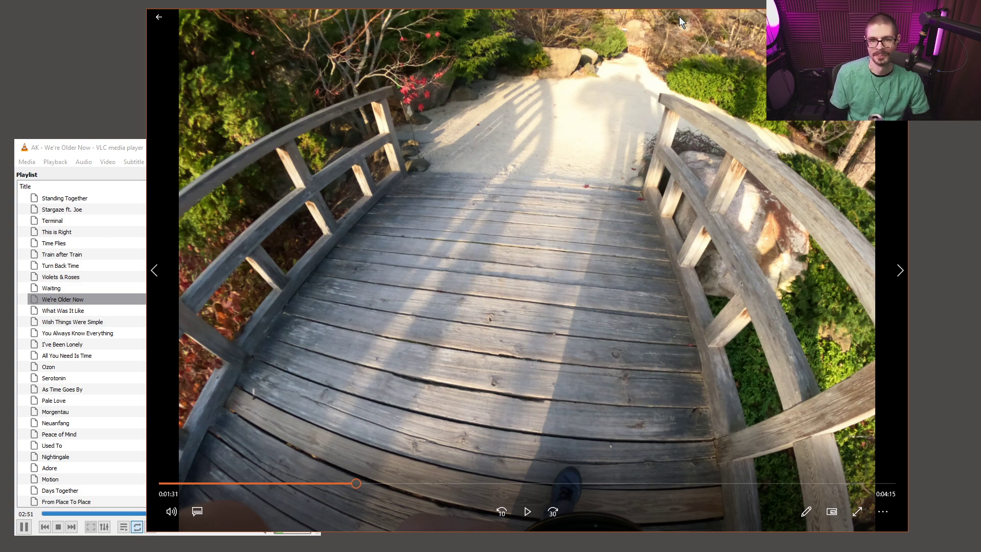
{"action": "left_click_drag", "start_coordinate": [664, 20], "coordinate": [636, 17]}
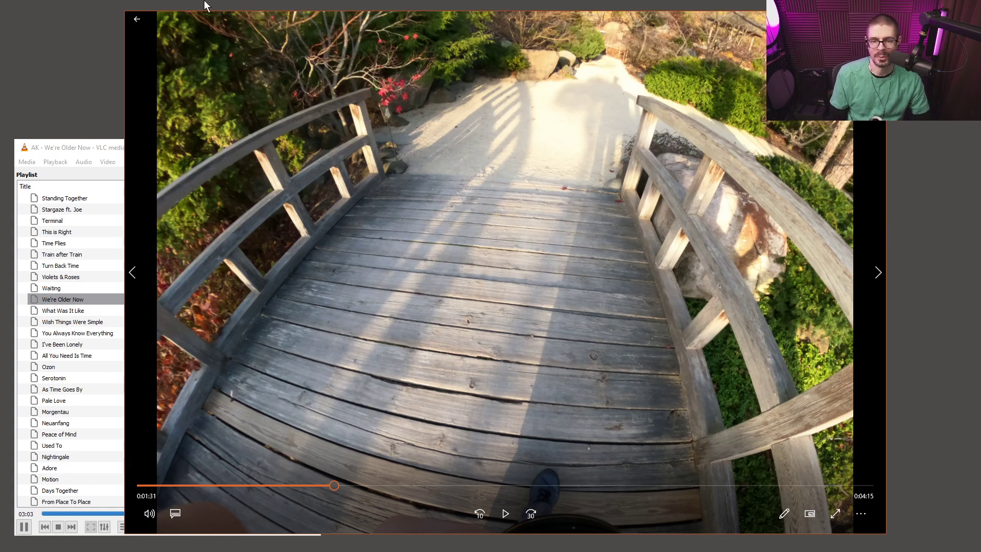
Step: Enlarge the player window, skim the rest of the GX011240 clip at several further points, and close the player
{"action": "double_click", "coordinate": [535, 11]}
{"action": "left_click", "coordinate": [364, 500]}
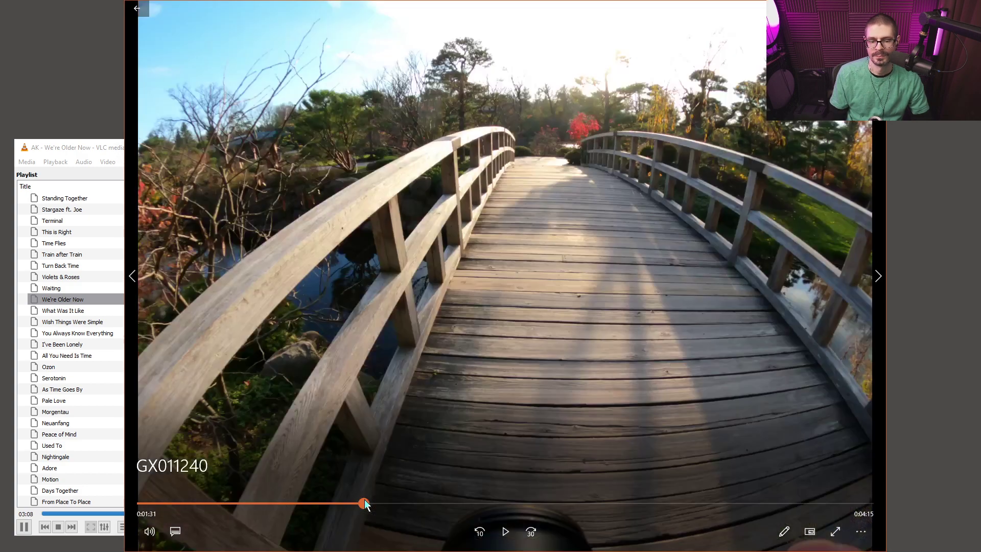
{"action": "left_click", "coordinate": [403, 503]}
{"action": "left_click", "coordinate": [455, 508]}
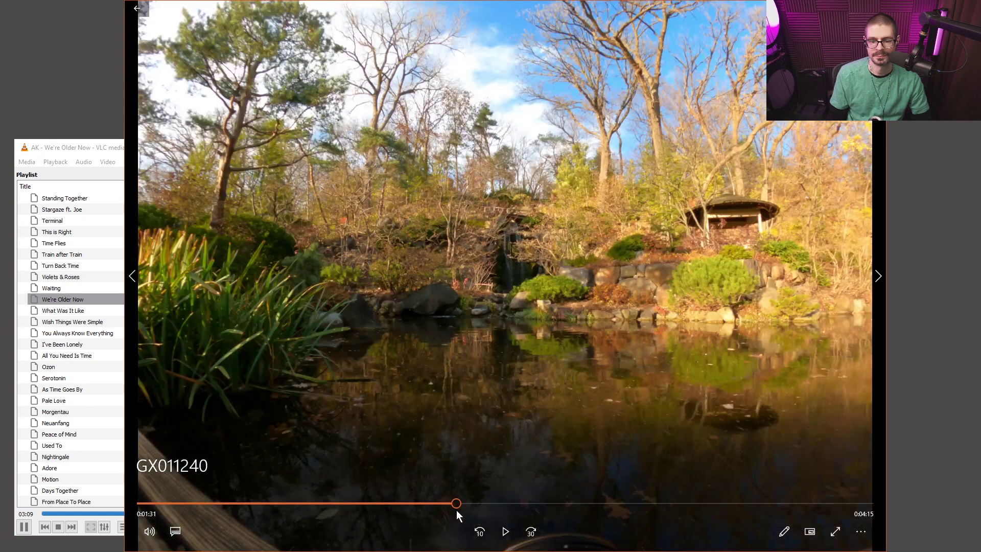
{"action": "left_click", "coordinate": [492, 503]}
{"action": "left_click", "coordinate": [557, 503]}
{"action": "left_click", "coordinate": [623, 508]}
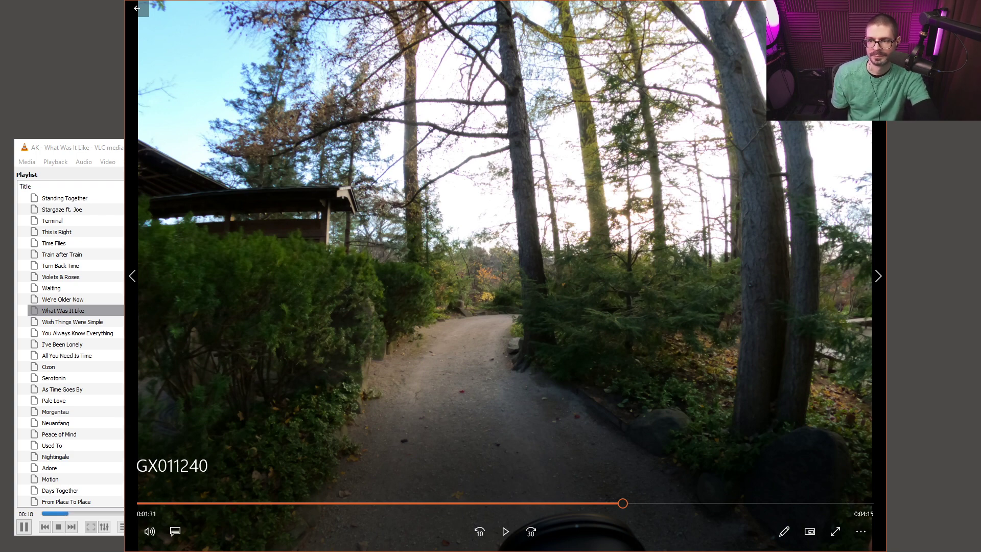
{"action": "key", "text": "alt+F4"}
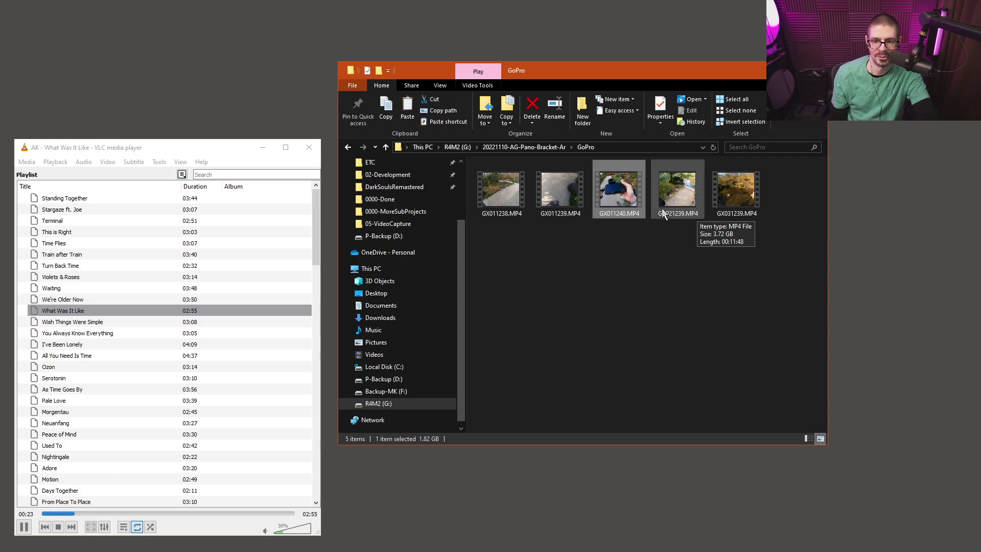
Step: Replay GX011240.MP4, pause it at 0:01:09 on the shot of the camera on the bridge railing, and close the player
{"action": "double_click", "coordinate": [621, 211]}
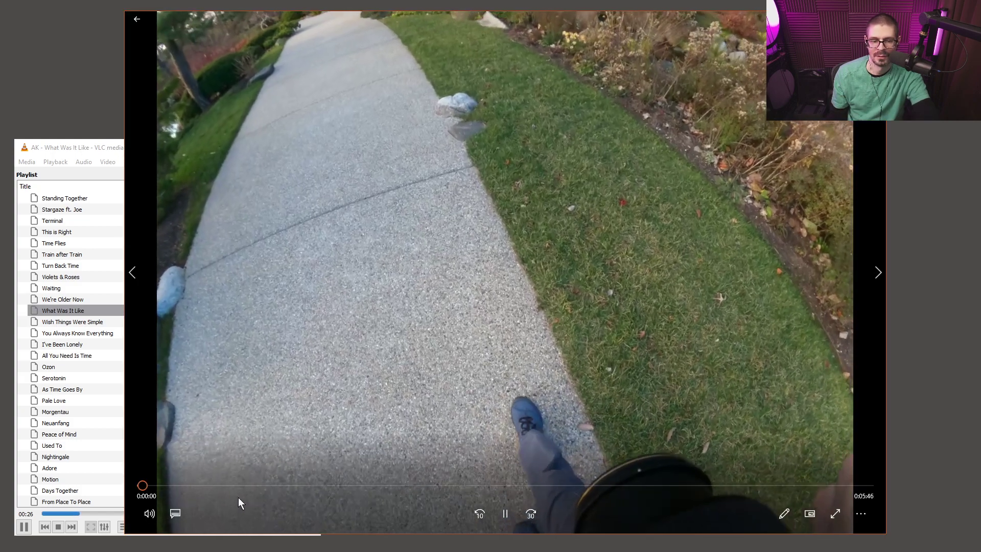
{"action": "left_click", "coordinate": [263, 486]}
{"action": "left_click", "coordinate": [289, 486]}
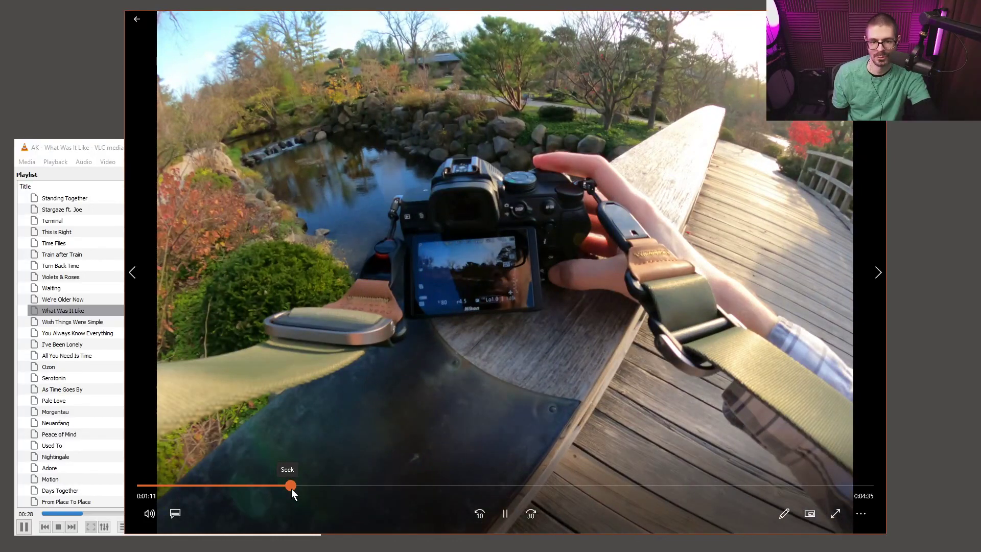
{"action": "left_click", "coordinate": [286, 486]}
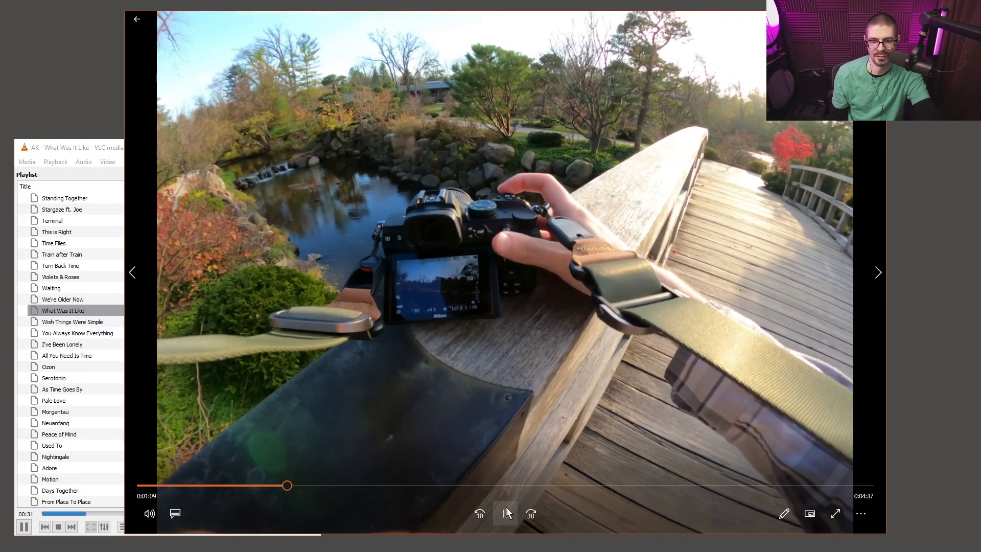
{"action": "left_click", "coordinate": [505, 514]}
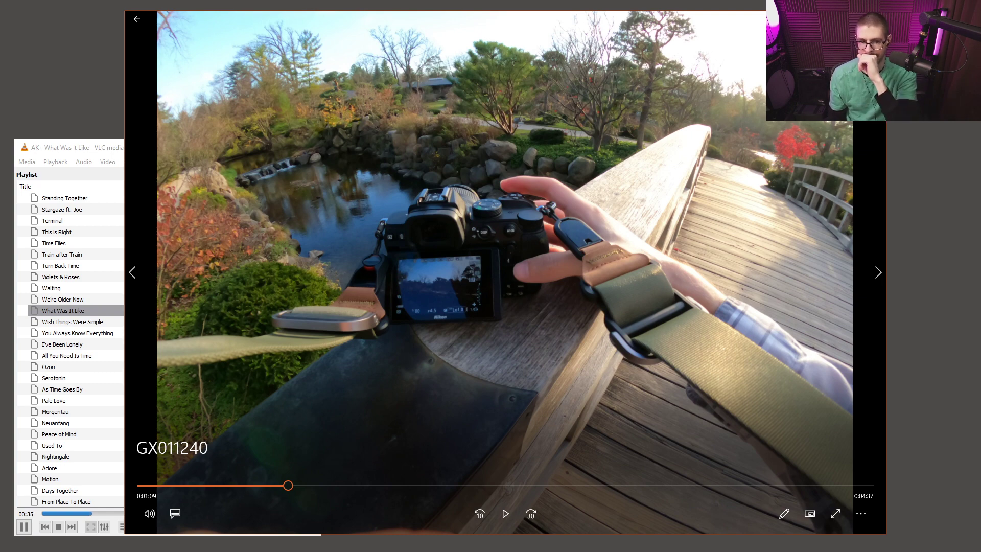
{"action": "key", "text": "alt+F4"}
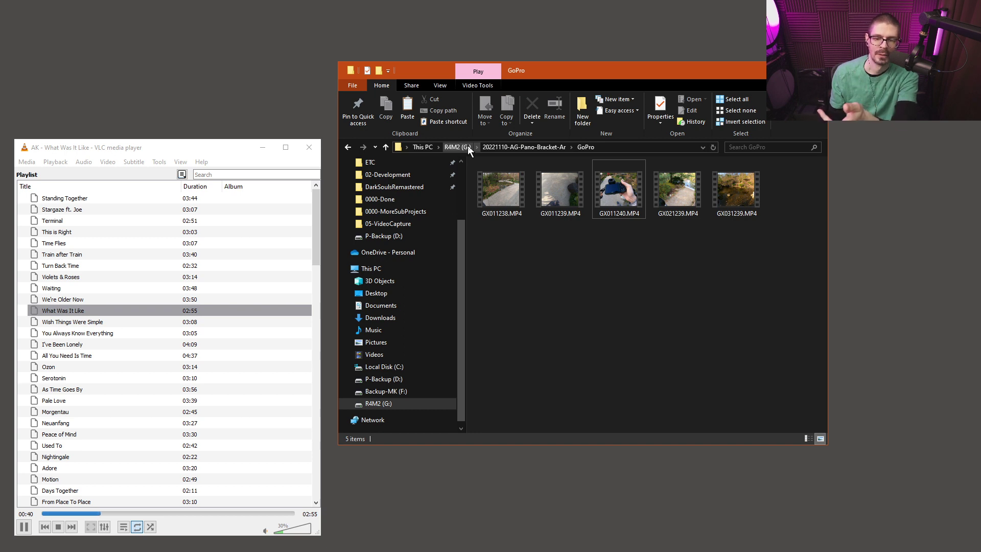
Step: Look at the files in the HDR subfolder of 20221110-AG-Pano-Bracket-Ar and return to the project folder
{"action": "left_click", "coordinate": [487, 147]}
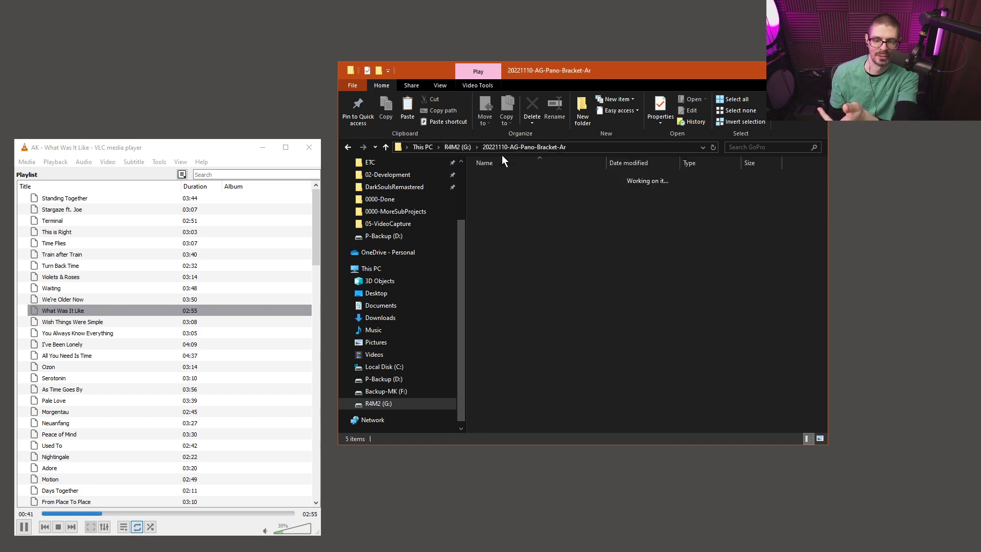
{"action": "left_click", "coordinate": [520, 312]}
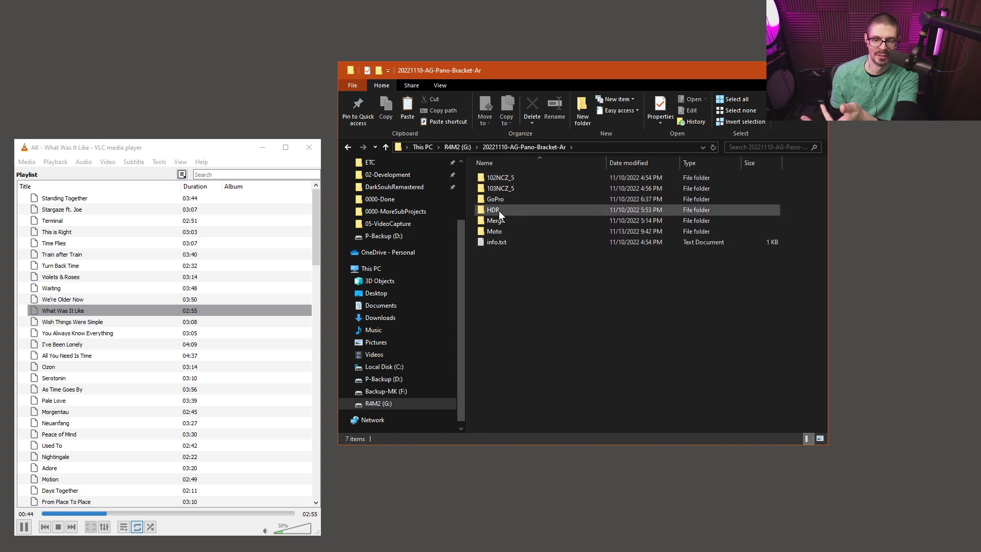
{"action": "double_click", "coordinate": [498, 210]}
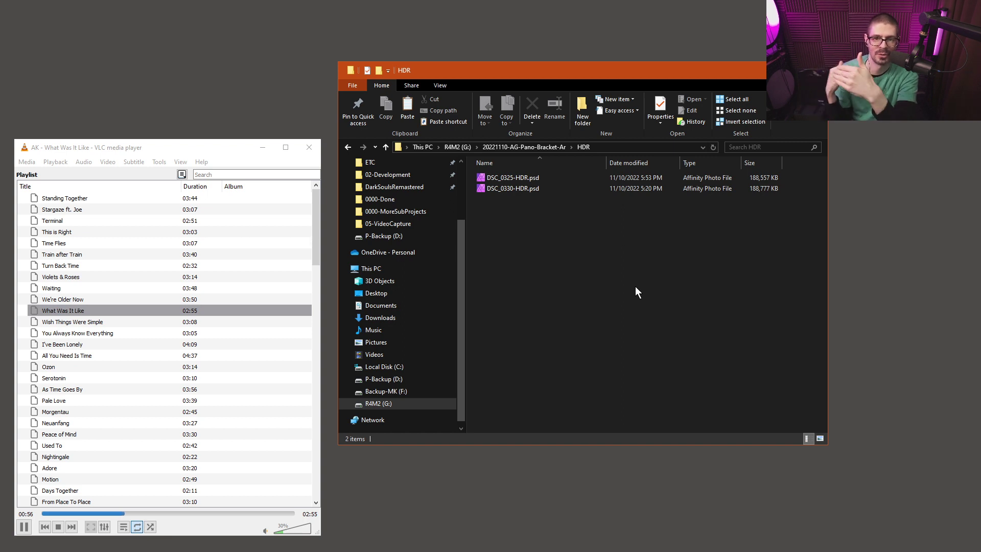
{"action": "left_click", "coordinate": [494, 148]}
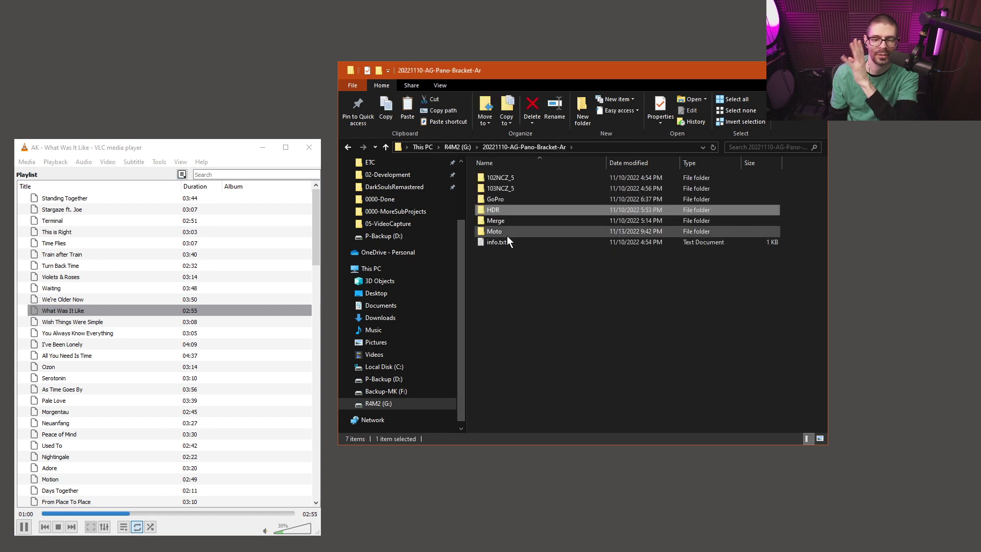
Step: Open DSC_9970-Panorama.psd from the Merge subfolder in Affinity Photo and view the whole stitched image
{"action": "double_click", "coordinate": [510, 221]}
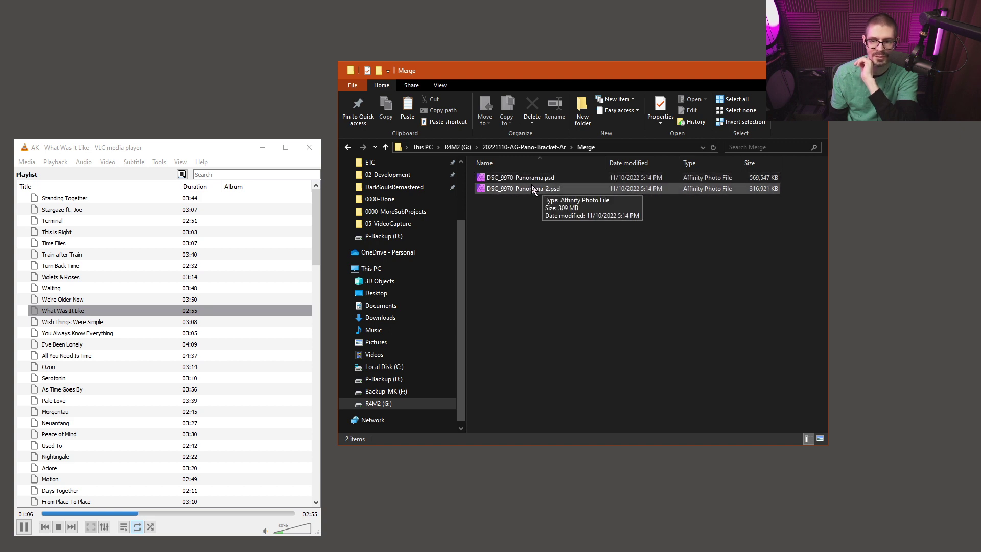
{"action": "left_click", "coordinate": [534, 177]}
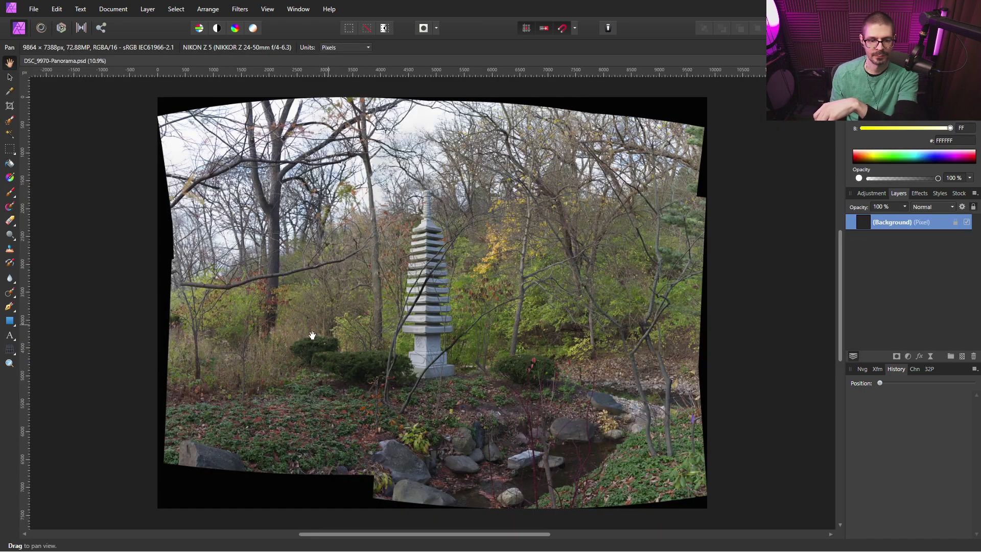
{"action": "scroll", "coordinate": [187, 272], "scroll_direction": "up", "scroll_amount": 3}
{"action": "scroll", "coordinate": [522, 141], "scroll_direction": "down", "scroll_amount": 3}
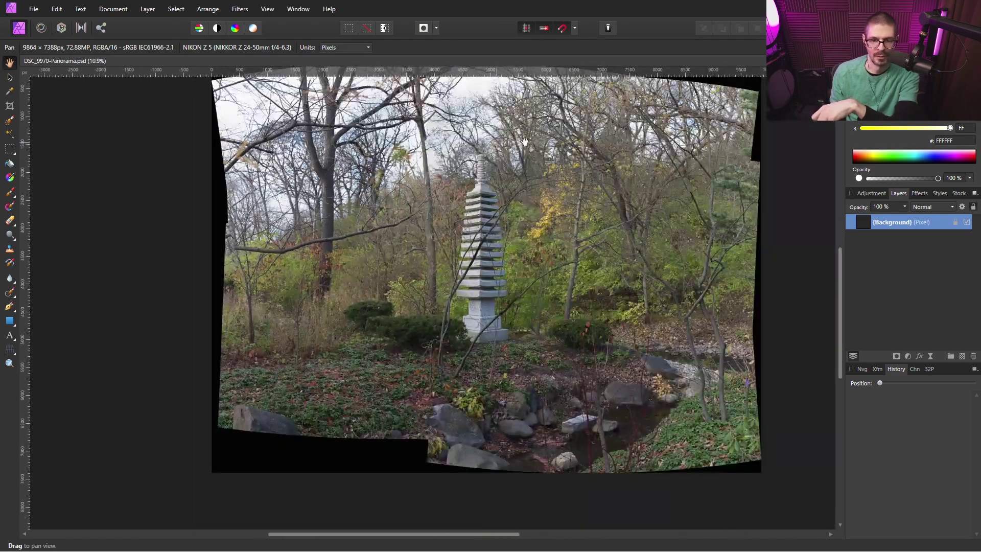
{"action": "left_click_drag", "start_coordinate": [616, 157], "coordinate": [575, 182]}
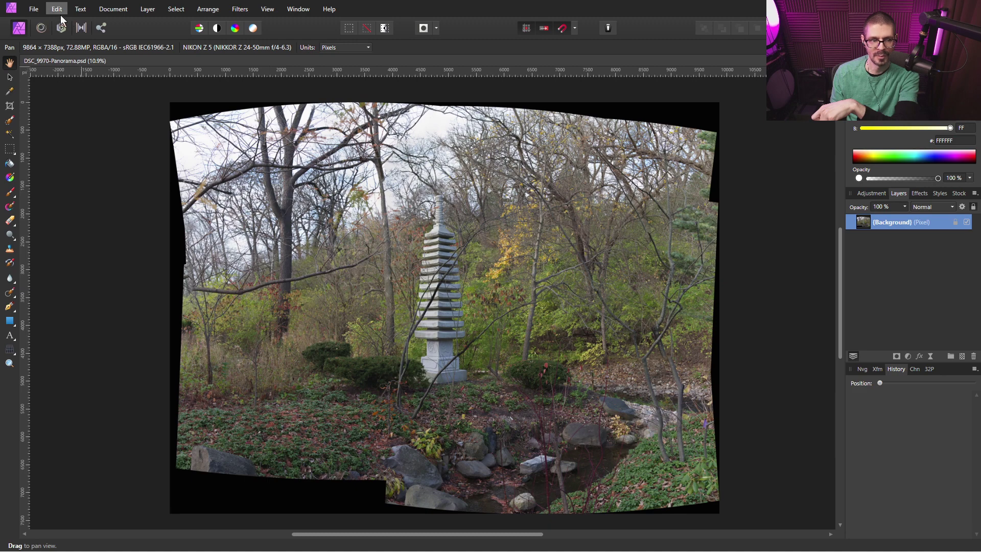
{"action": "left_click", "coordinate": [35, 10]}
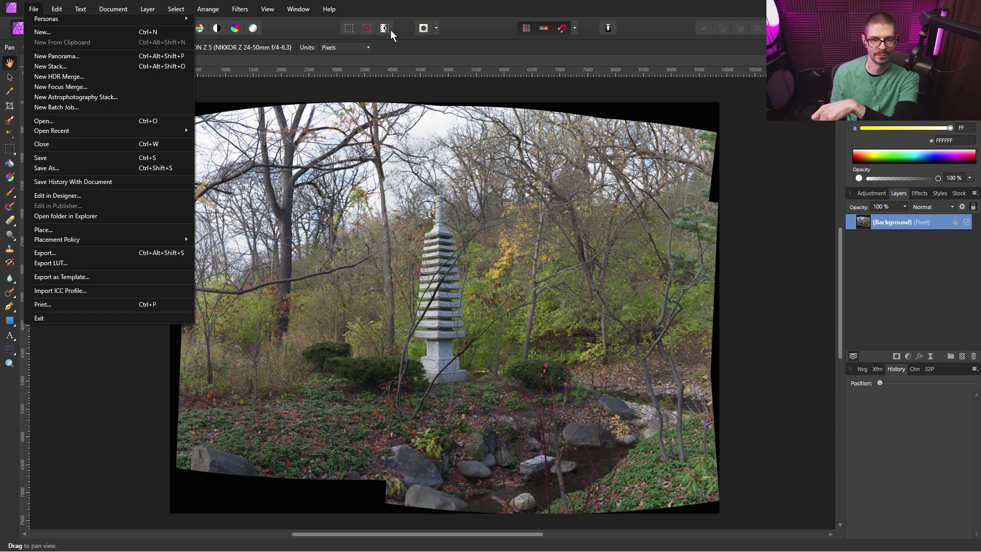
{"action": "left_click", "coordinate": [442, 6]}
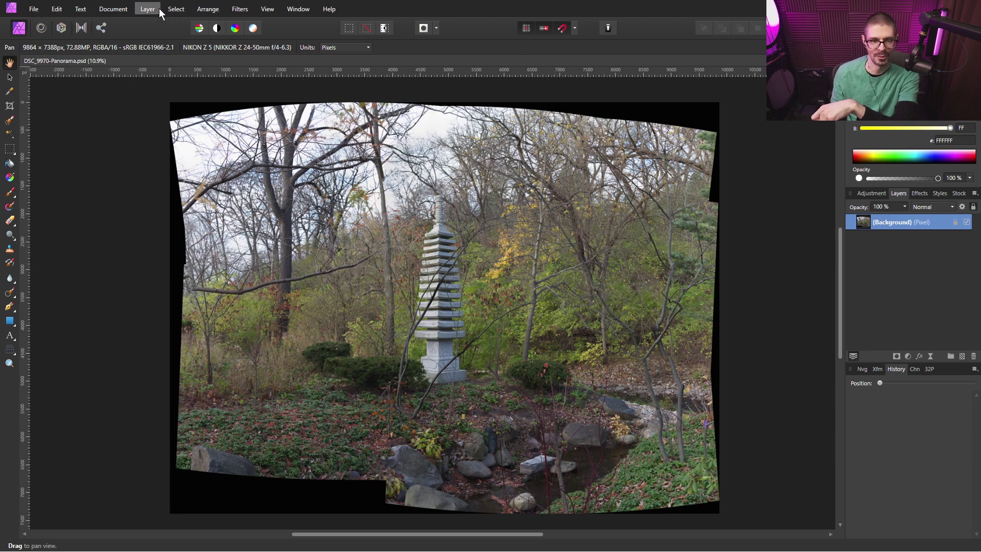
Step: Examine the stone pagoda and the surrounding trees in the panorama up close
{"action": "scroll", "coordinate": [473, 374], "scroll_direction": "up", "scroll_amount": 1}
{"action": "scroll", "coordinate": [330, 343], "scroll_direction": "down", "scroll_amount": 2}
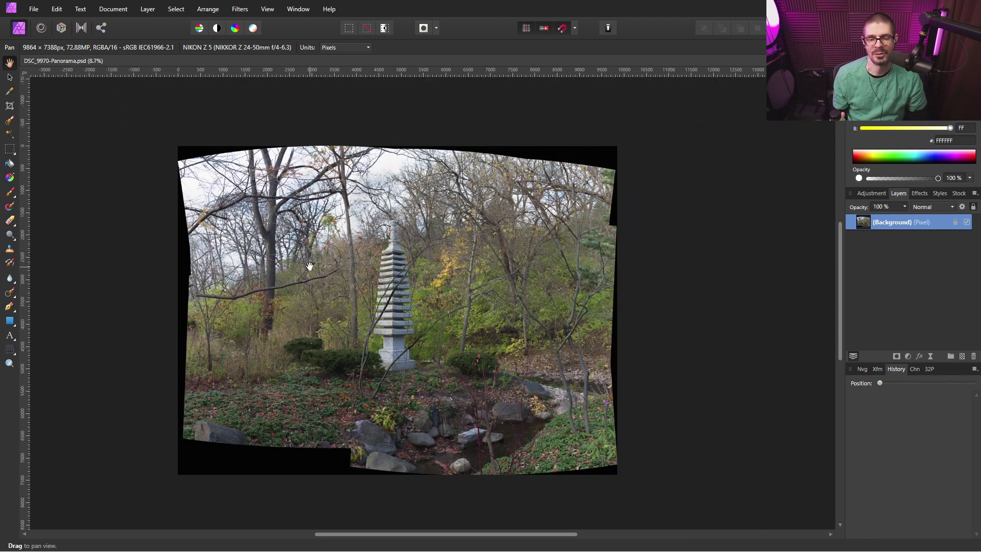
{"action": "scroll", "coordinate": [362, 327], "scroll_direction": "up", "scroll_amount": 2}
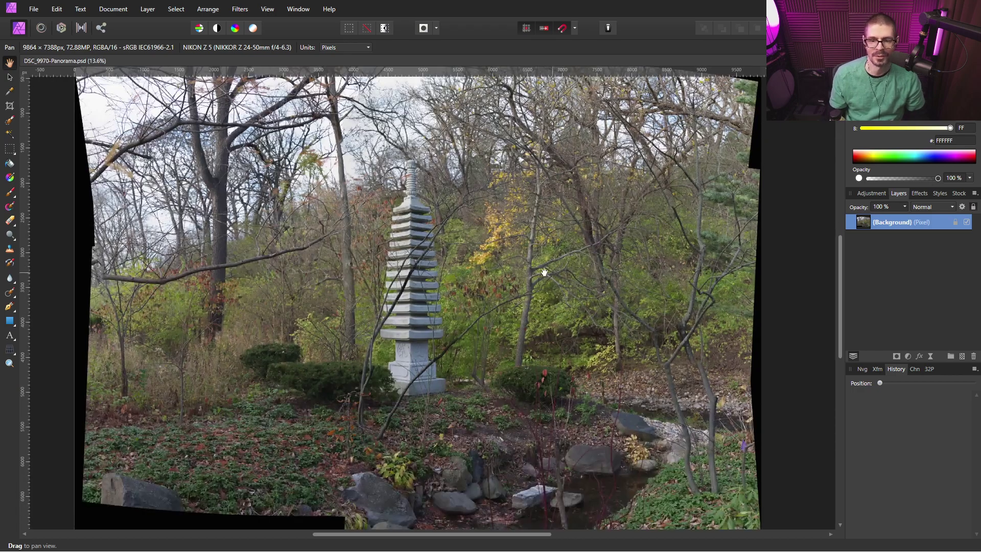
{"action": "scroll", "coordinate": [550, 269], "scroll_direction": "up", "scroll_amount": 6}
{"action": "scroll", "coordinate": [490, 299], "scroll_direction": "down", "scroll_amount": 8}
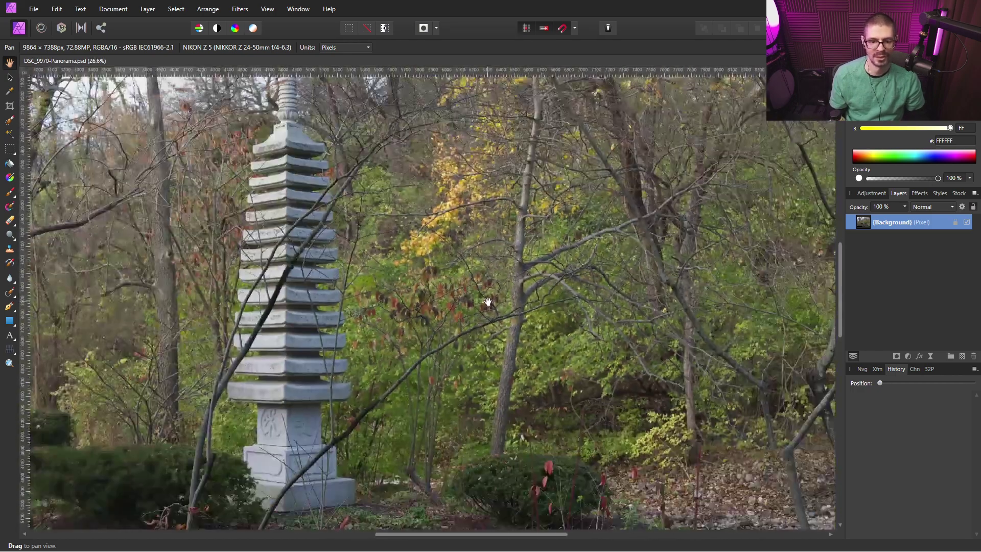
{"action": "scroll", "coordinate": [480, 308], "scroll_direction": "up", "scroll_amount": 3}
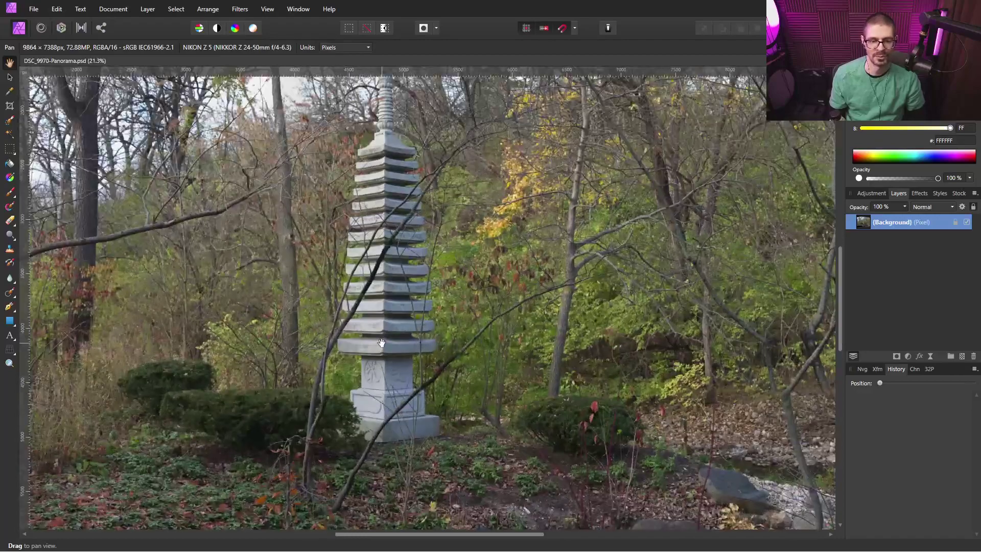
Step: Examine the bare tree trunks and branches against the sky beside the pagoda's tip in the panorama up close
{"action": "scroll", "coordinate": [391, 305], "scroll_direction": "up", "scroll_amount": 2}
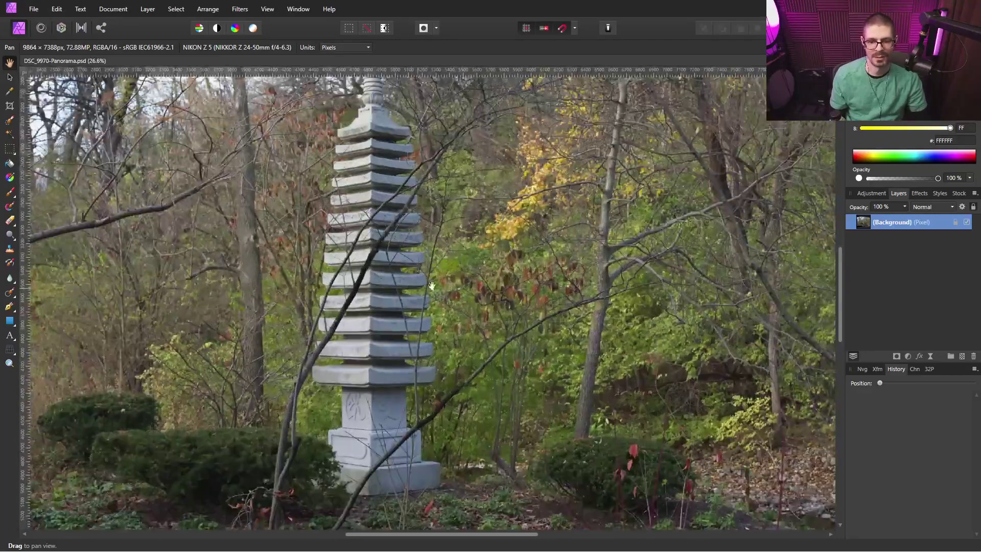
{"action": "left_click_drag", "start_coordinate": [268, 193], "coordinate": [621, 305]}
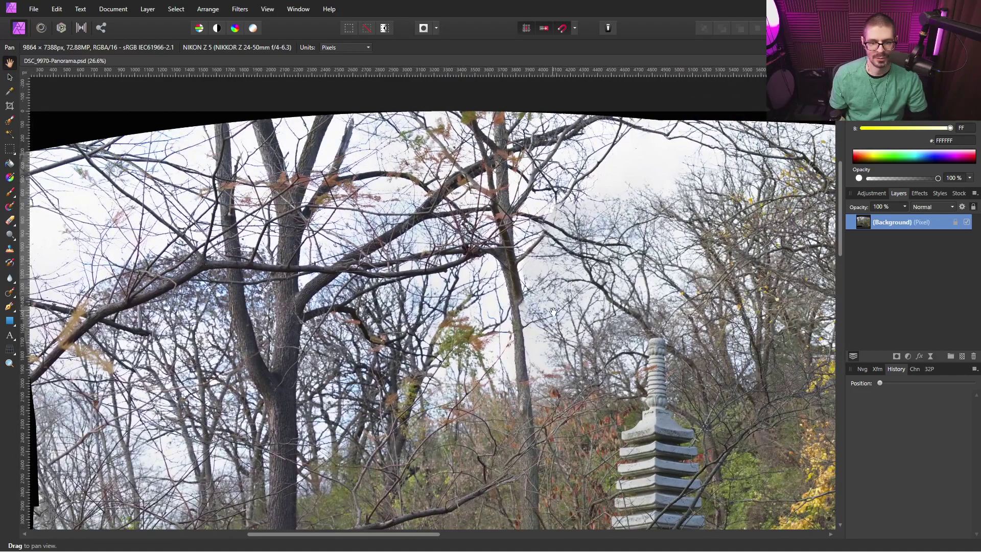
{"action": "scroll", "coordinate": [620, 305], "scroll_direction": "up", "scroll_amount": 5}
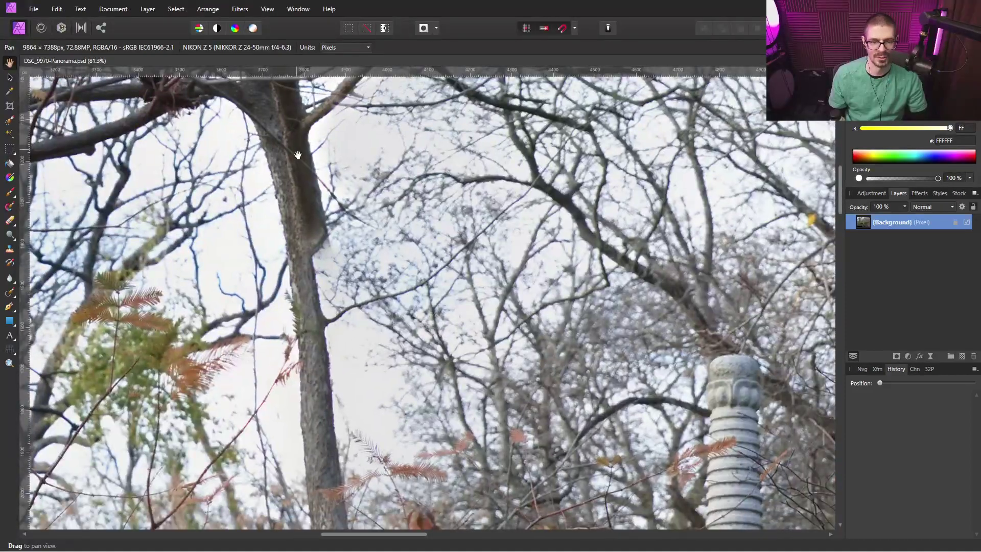
{"action": "scroll", "coordinate": [324, 216], "scroll_direction": "down", "scroll_amount": 2}
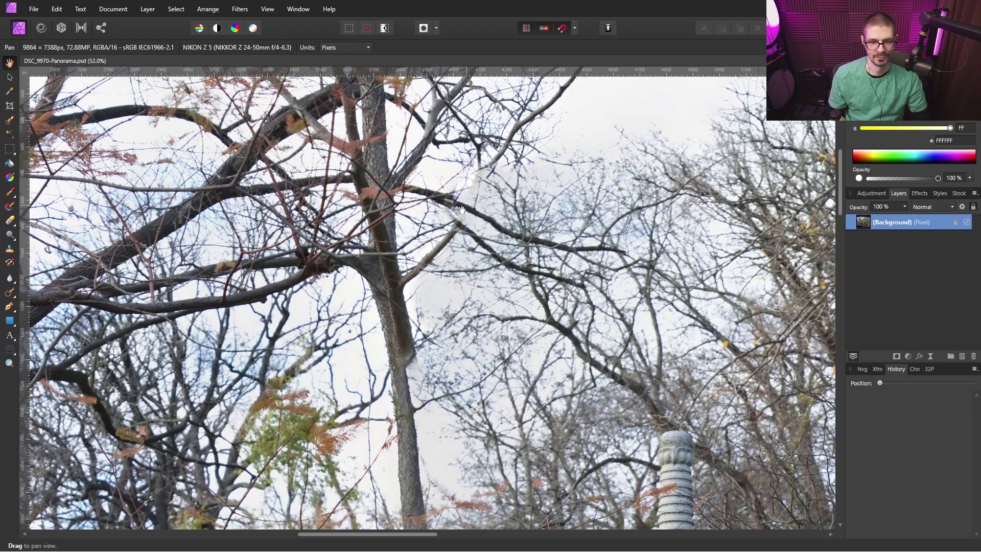
{"action": "scroll", "coordinate": [375, 198], "scroll_direction": "up", "scroll_amount": 4}
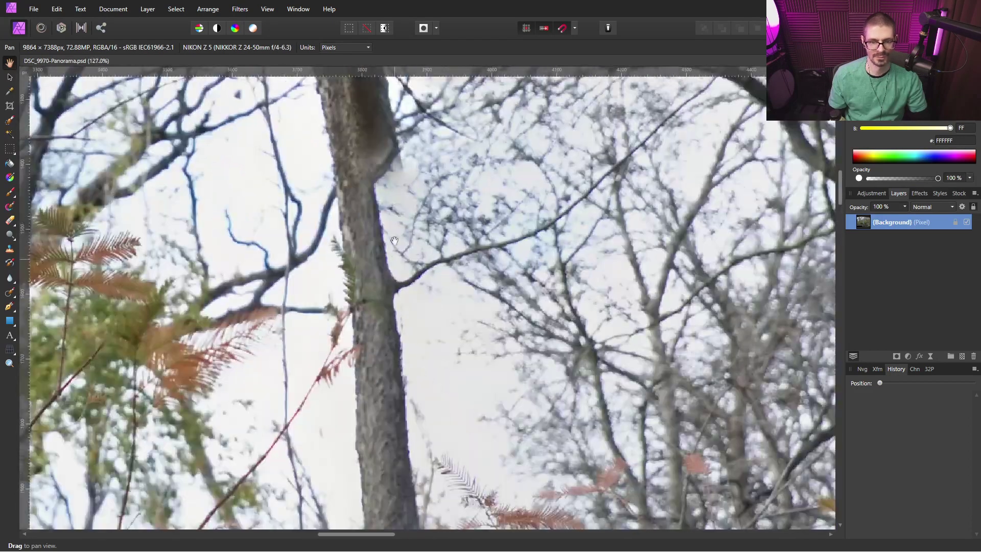
{"action": "scroll", "coordinate": [666, 319], "scroll_direction": "down", "scroll_amount": 5}
{"action": "scroll", "coordinate": [666, 323], "scroll_direction": "down", "scroll_amount": 2}
{"action": "left_click_drag", "start_coordinate": [667, 323], "coordinate": [459, 269]}
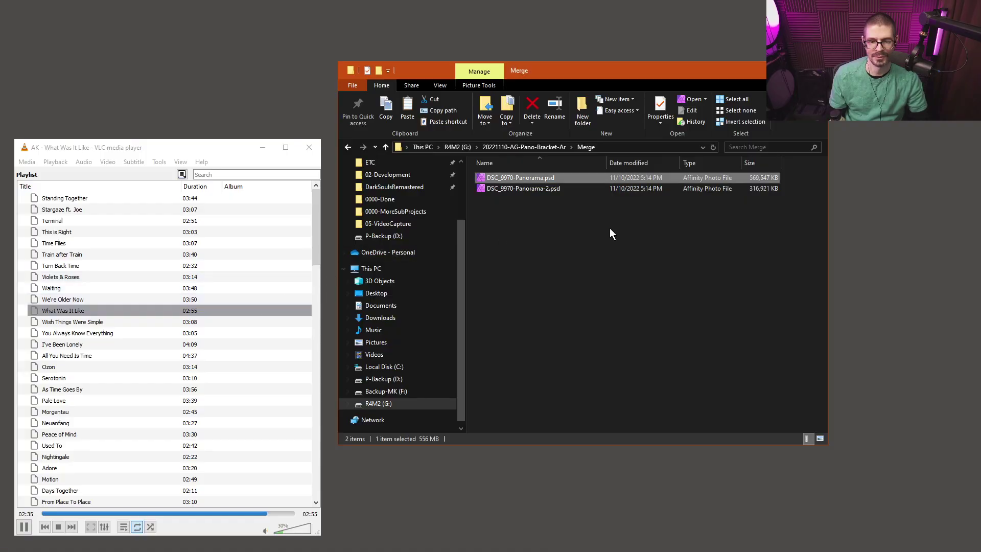
Step: Return to the root of the G: drive and look through the dated project folders around 20221206-TTArtisan-40mm-Macro
{"action": "left_click", "coordinate": [468, 148]}
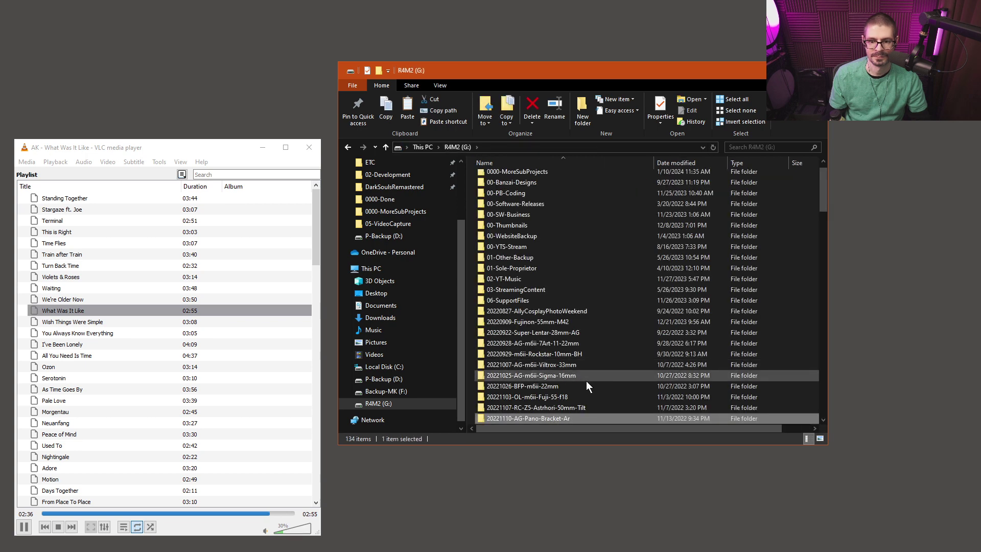
{"action": "scroll", "coordinate": [606, 363], "scroll_direction": "down", "scroll_amount": 5}
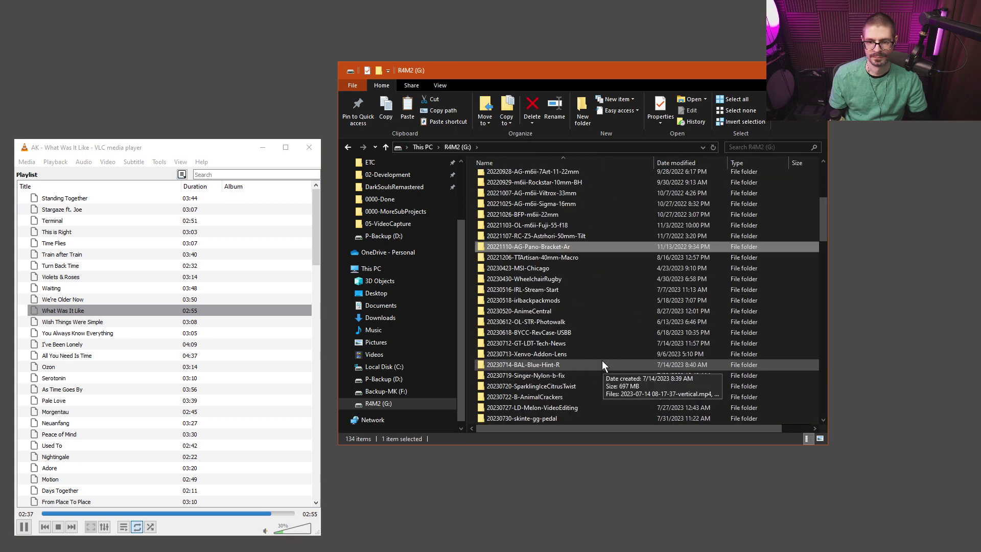
{"action": "left_click", "coordinate": [561, 258]}
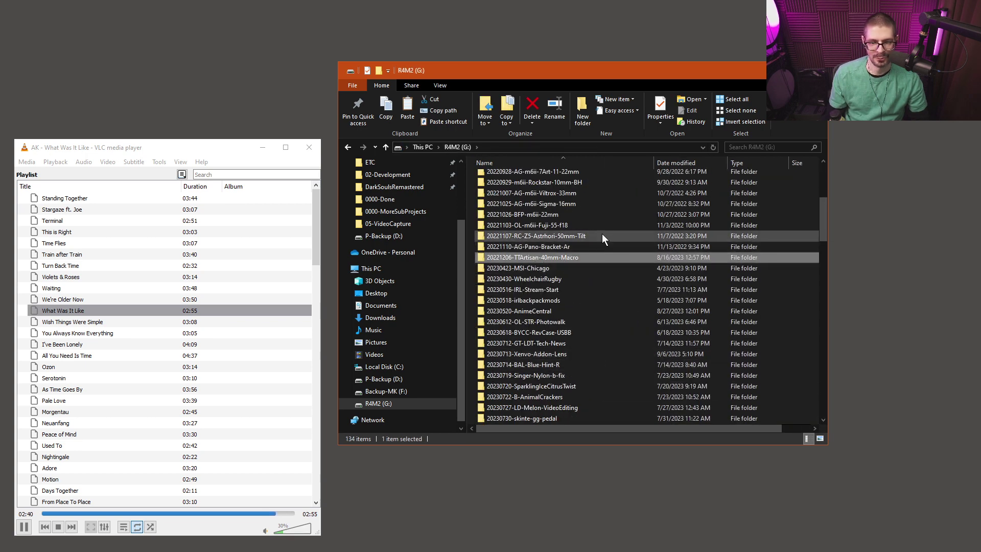
{"action": "scroll", "coordinate": [589, 235], "scroll_direction": "up", "scroll_amount": 5}
{"action": "scroll", "coordinate": [588, 237], "scroll_direction": "down", "scroll_amount": 4}
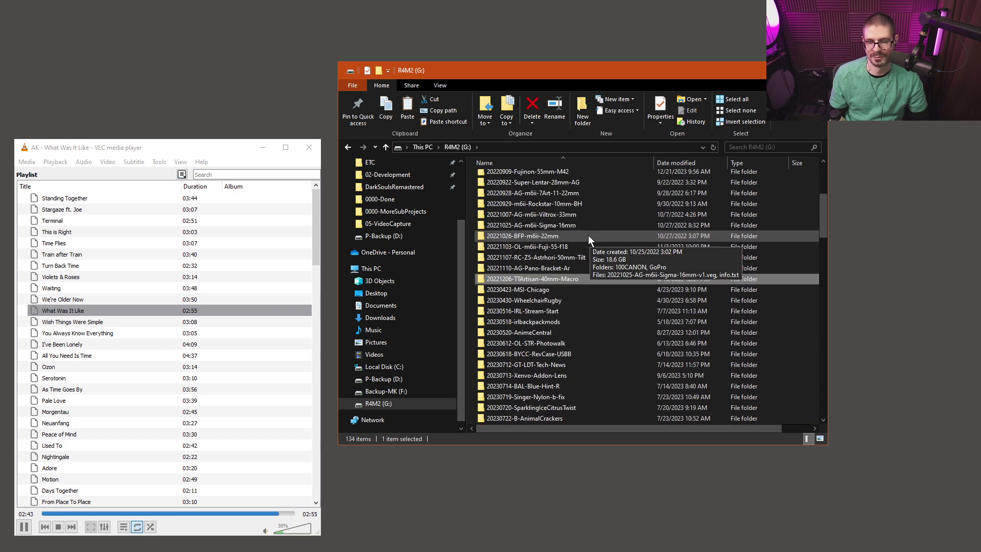
{"action": "scroll", "coordinate": [591, 262], "scroll_direction": "down", "scroll_amount": 1}
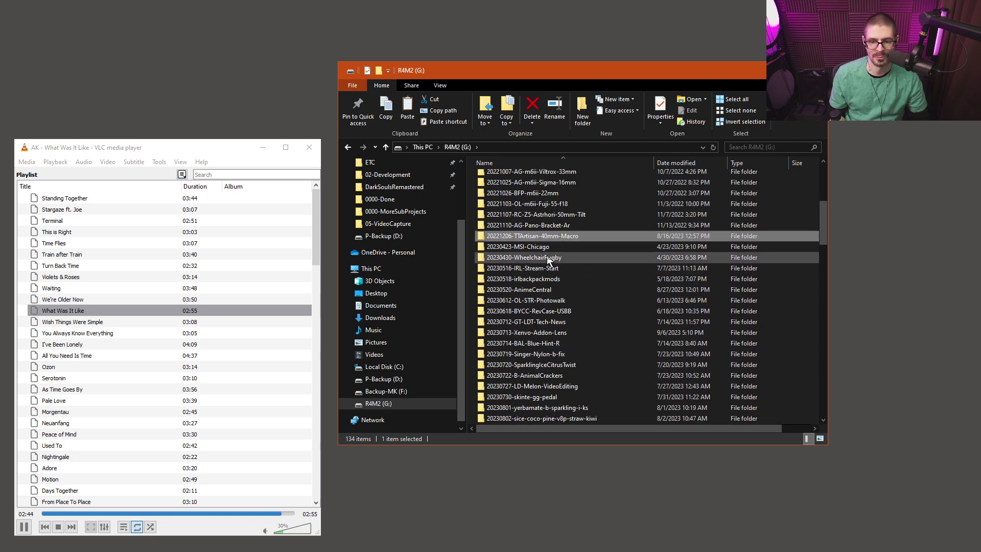
Step: View the contents of 20230423-MSI-Chicago, and open the 20230430-WheelchairRugby folder from the G: drive
{"action": "left_click", "coordinate": [523, 246]}
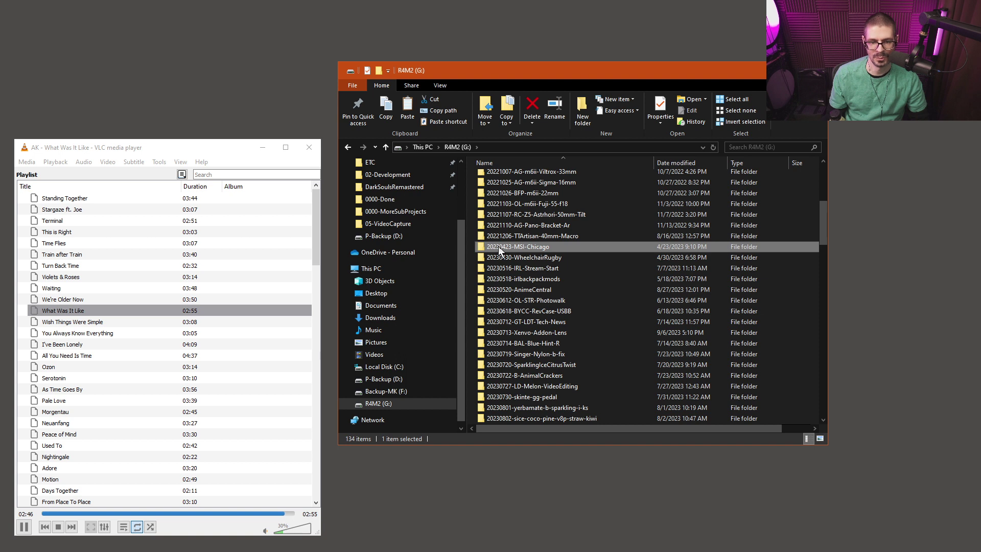
{"action": "double_click", "coordinate": [498, 246]}
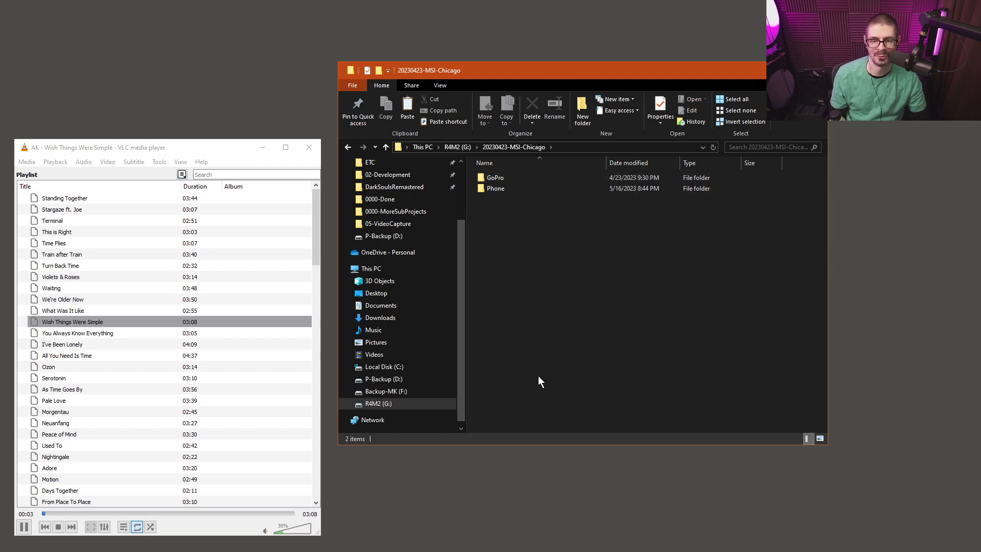
{"action": "left_click", "coordinate": [457, 147]}
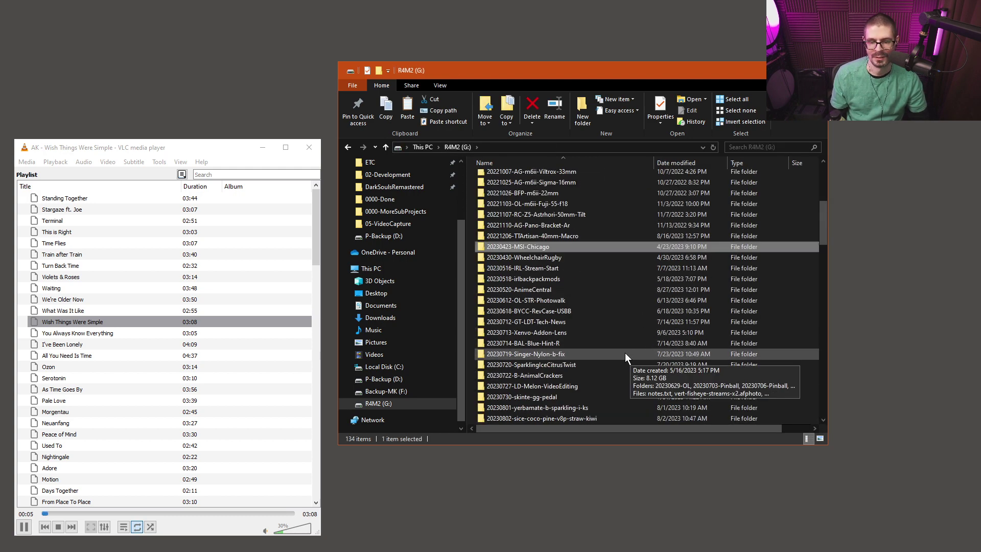
{"action": "double_click", "coordinate": [537, 258]}
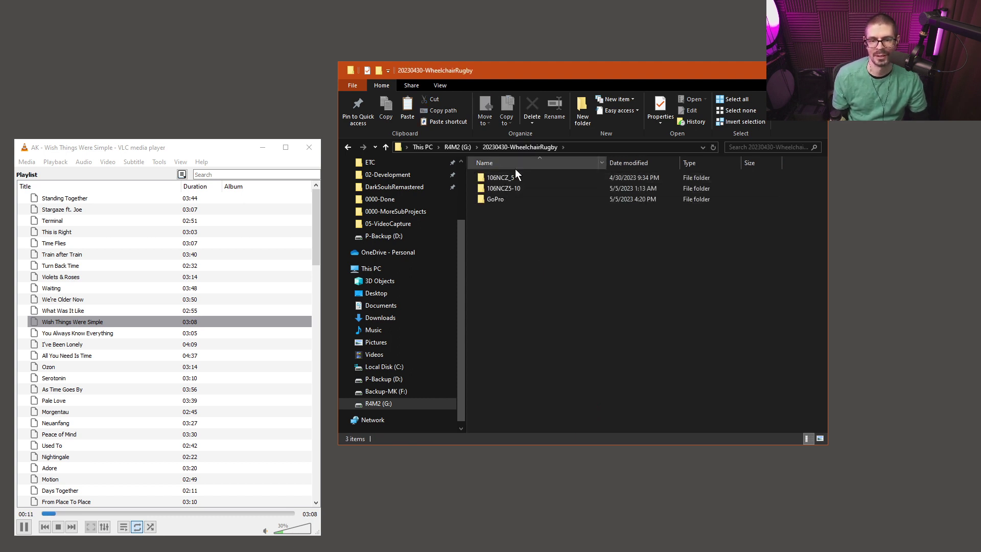
{"action": "left_click_drag", "start_coordinate": [532, 252], "coordinate": [554, 173]}
{"action": "left_click", "coordinate": [656, 295]}
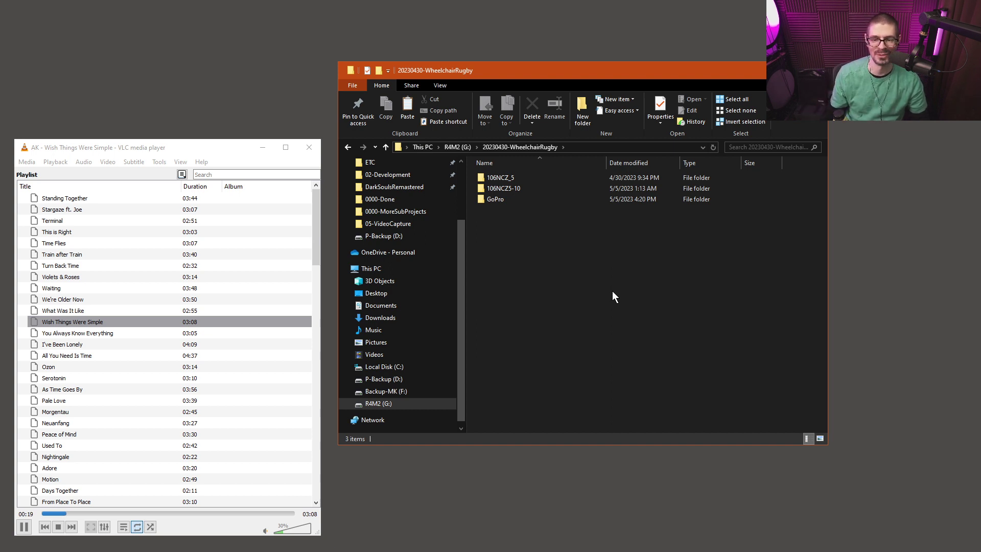
{"action": "left_click_drag", "start_coordinate": [540, 240], "coordinate": [511, 179]}
{"action": "left_click", "coordinate": [535, 232]}
{"action": "left_click_drag", "start_coordinate": [596, 244], "coordinate": [572, 152]}
{"action": "left_click_drag", "start_coordinate": [585, 247], "coordinate": [567, 137]}
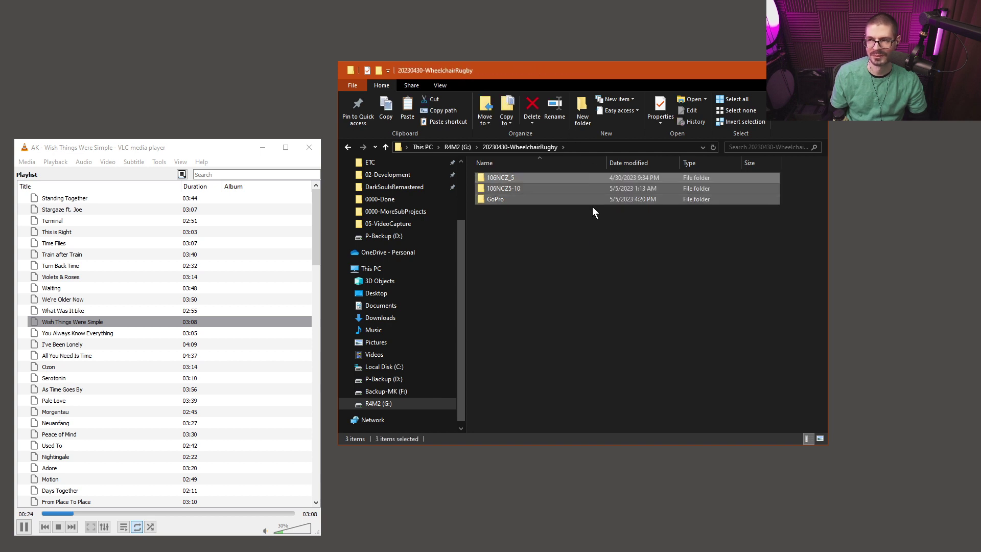
{"action": "left_click", "coordinate": [604, 256]}
{"action": "left_click_drag", "start_coordinate": [586, 235], "coordinate": [574, 173]}
{"action": "left_click_drag", "start_coordinate": [573, 219], "coordinate": [541, 149]}
{"action": "left_click", "coordinate": [566, 228]}
{"action": "left_click_drag", "start_coordinate": [579, 262], "coordinate": [550, 155]}
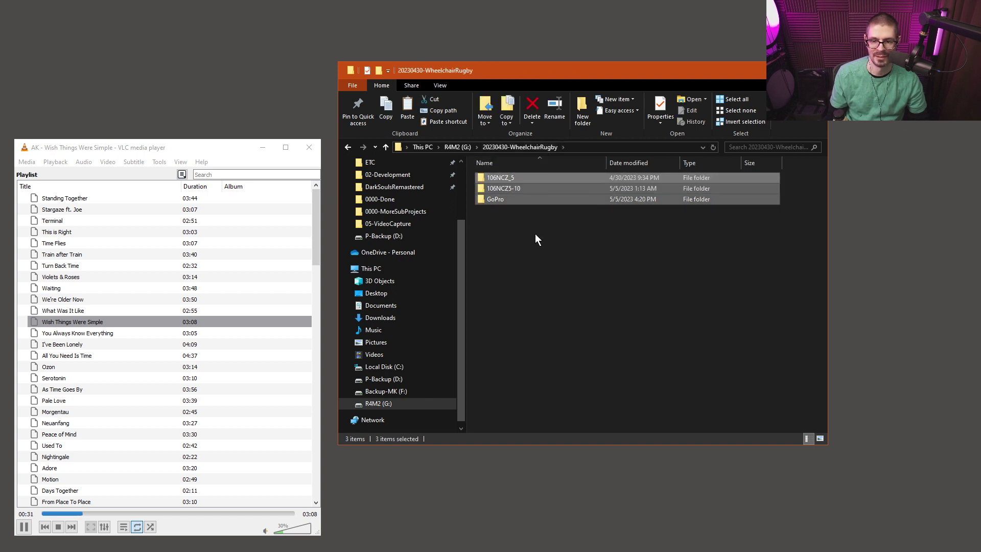
{"action": "left_click", "coordinate": [534, 234]}
{"action": "left_click_drag", "start_coordinate": [587, 243], "coordinate": [541, 145]}
{"action": "left_click", "coordinate": [556, 228]}
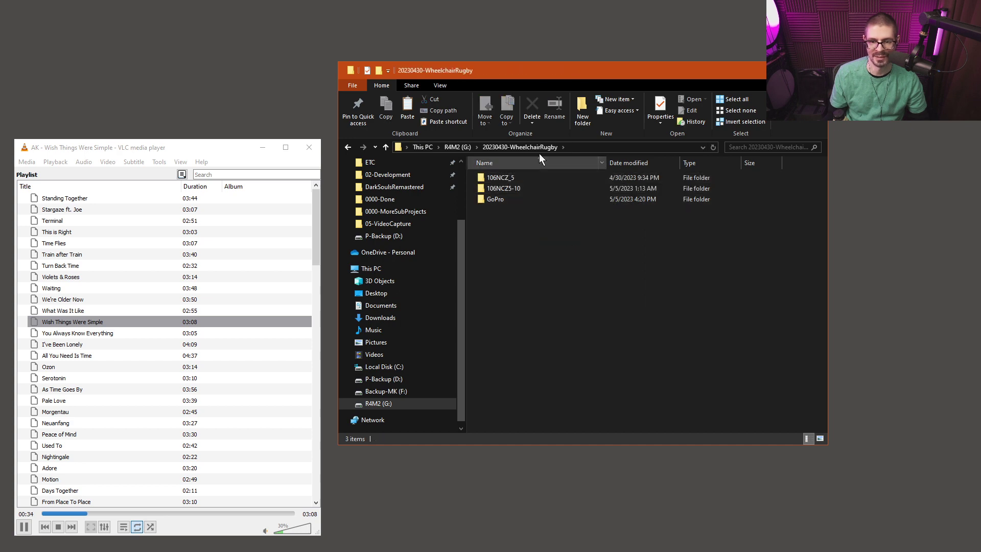
Step: Return to the G: drive and open the 20230516-IRL-Stream-Start folder to view its contents
{"action": "left_click", "coordinate": [464, 147]}
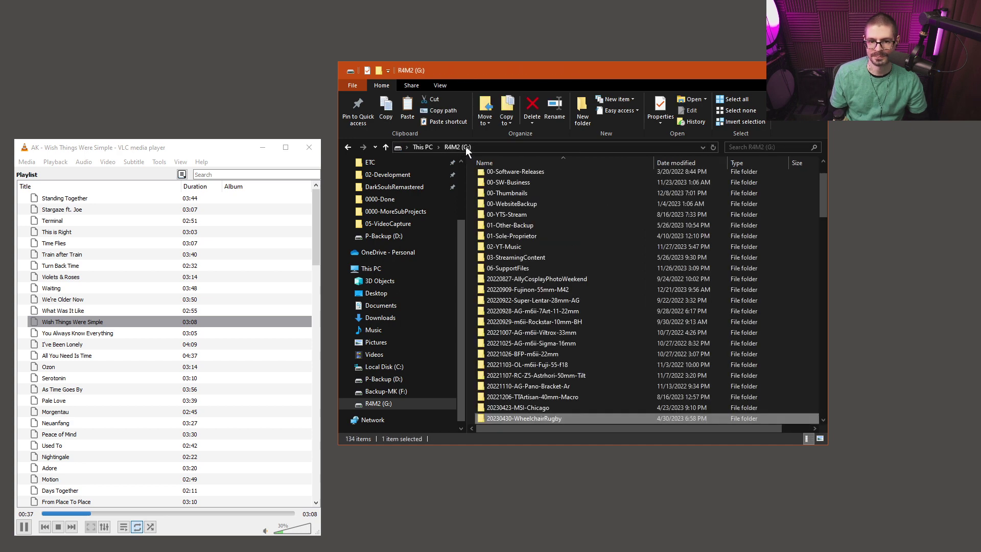
{"action": "scroll", "coordinate": [589, 381], "scroll_direction": "down", "scroll_amount": 7}
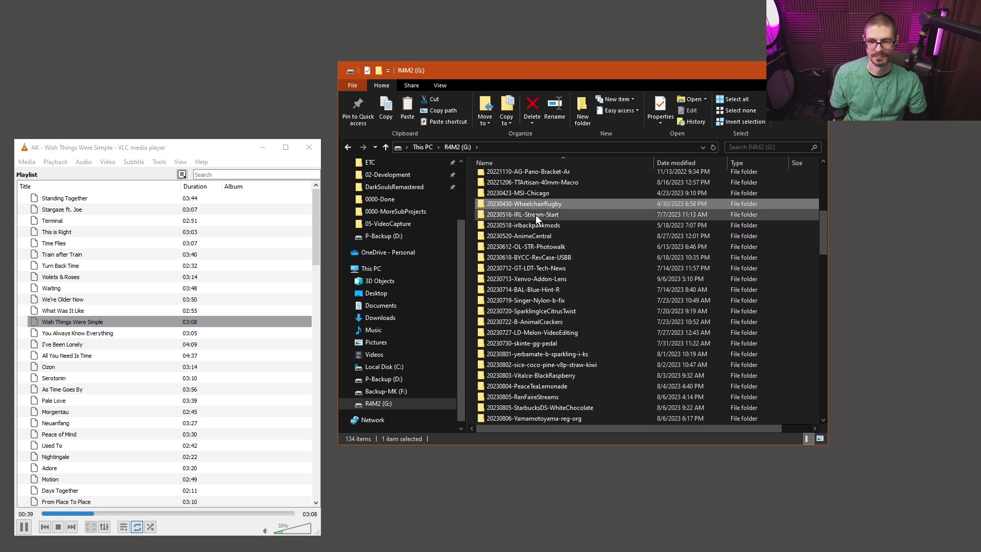
{"action": "left_click", "coordinate": [536, 214]}
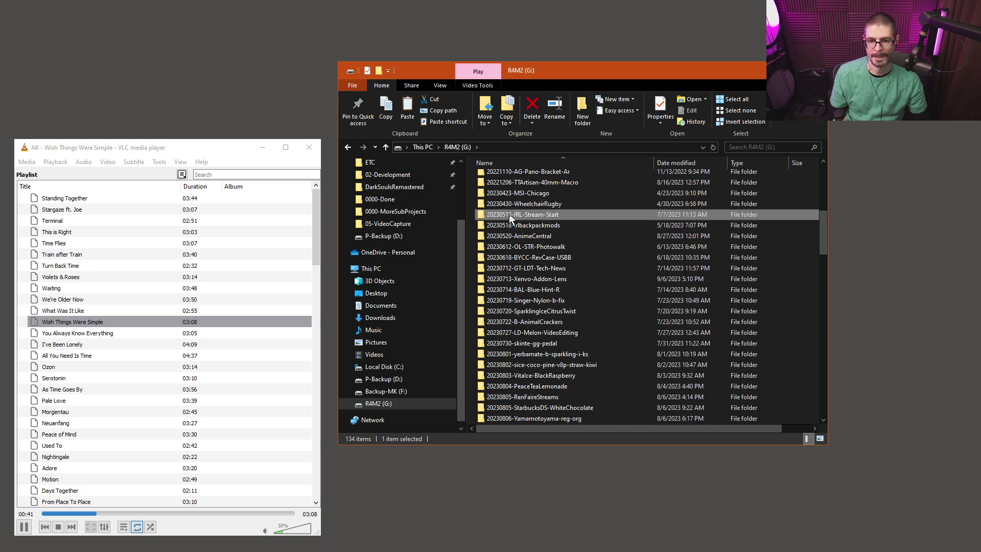
{"action": "mouse_move", "coordinate": [562, 225]}
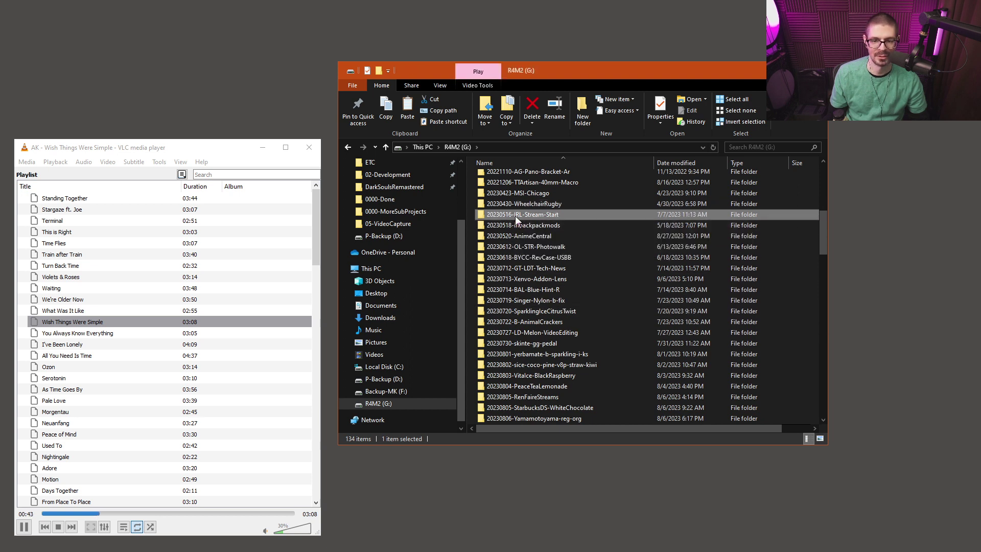
{"action": "mouse_move", "coordinate": [522, 219]}
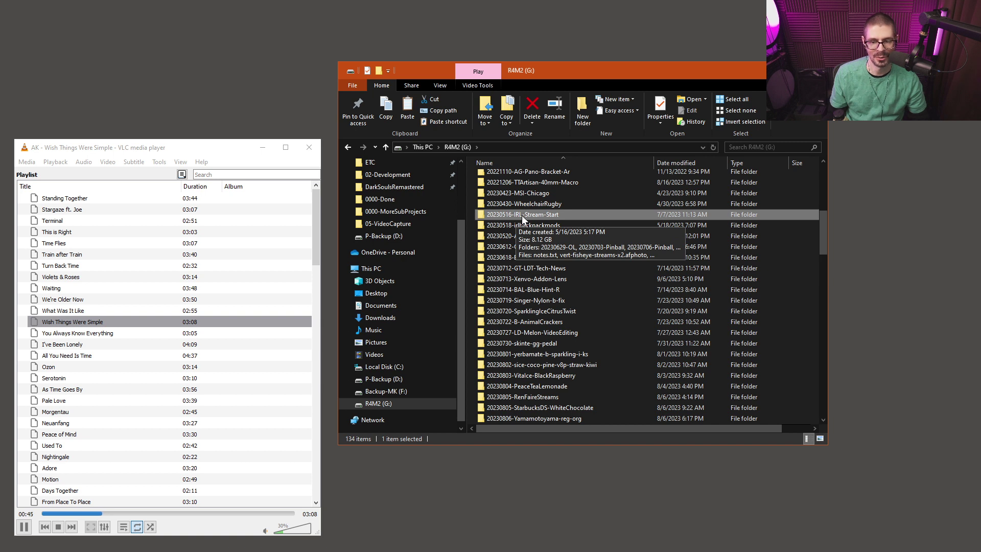
{"action": "double_click", "coordinate": [529, 216]}
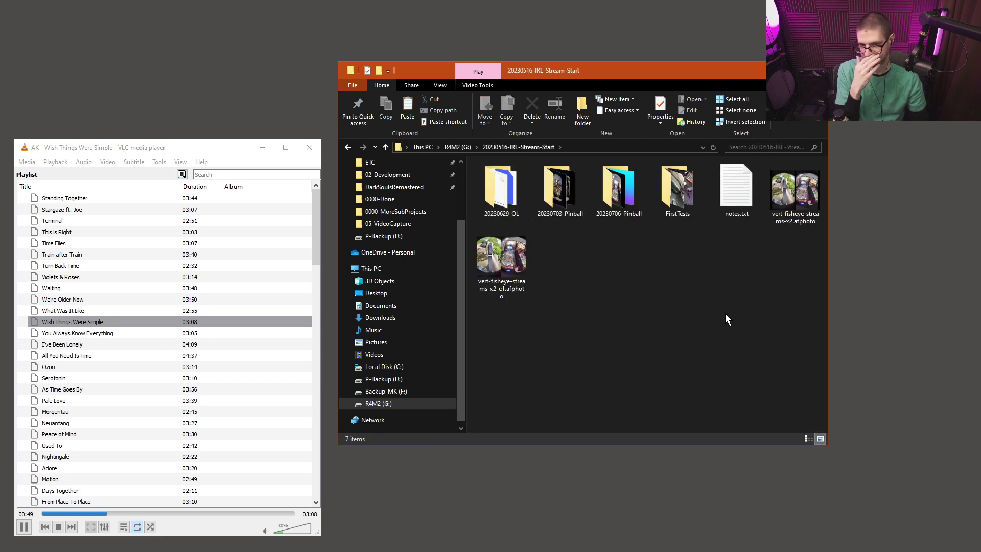
Step: Go back to the G: drive's folder list and reopen 20230516-IRL-Stream-Start
{"action": "left_click", "coordinate": [464, 147]}
{"action": "scroll", "coordinate": [561, 371], "scroll_direction": "down", "scroll_amount": 4}
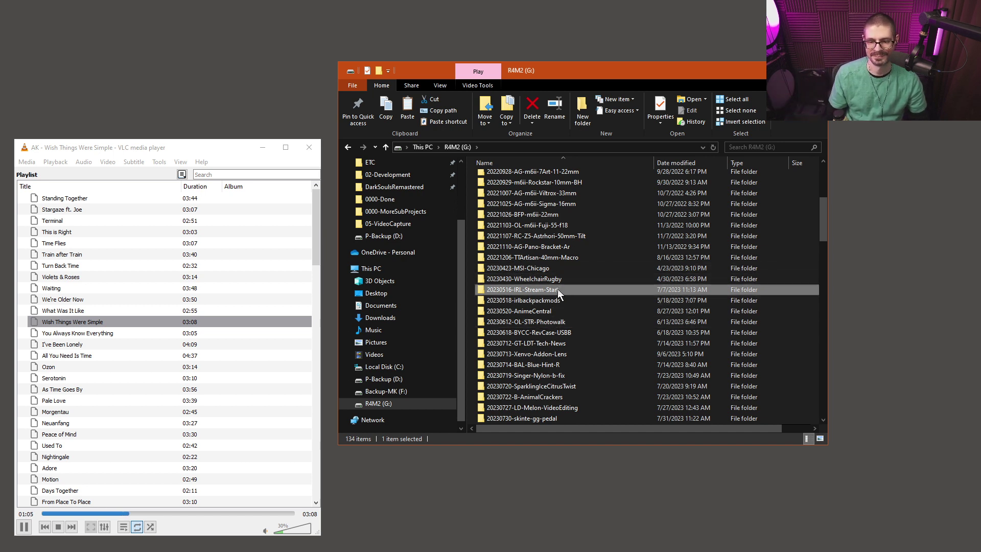
{"action": "scroll", "coordinate": [557, 288], "scroll_direction": "down", "scroll_amount": 1}
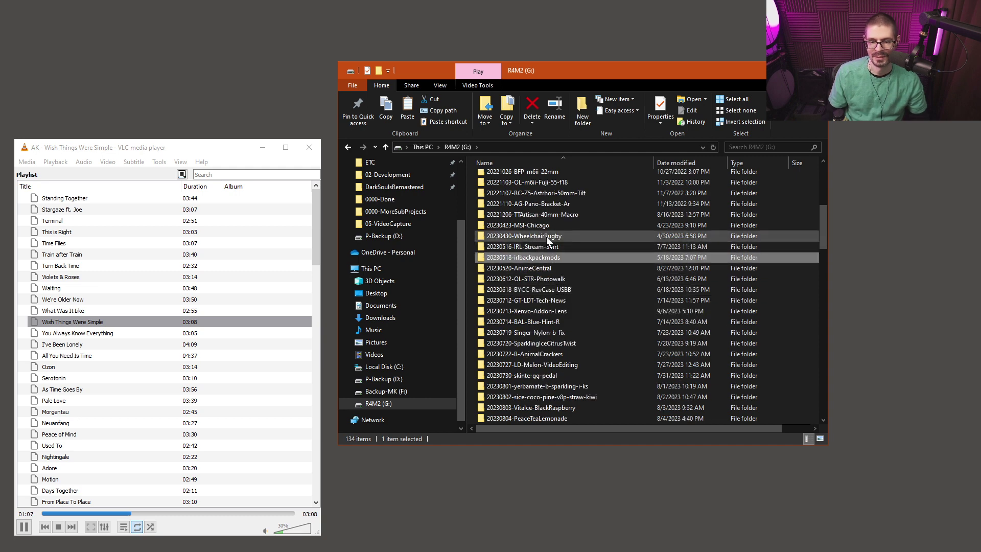
{"action": "double_click", "coordinate": [541, 247]}
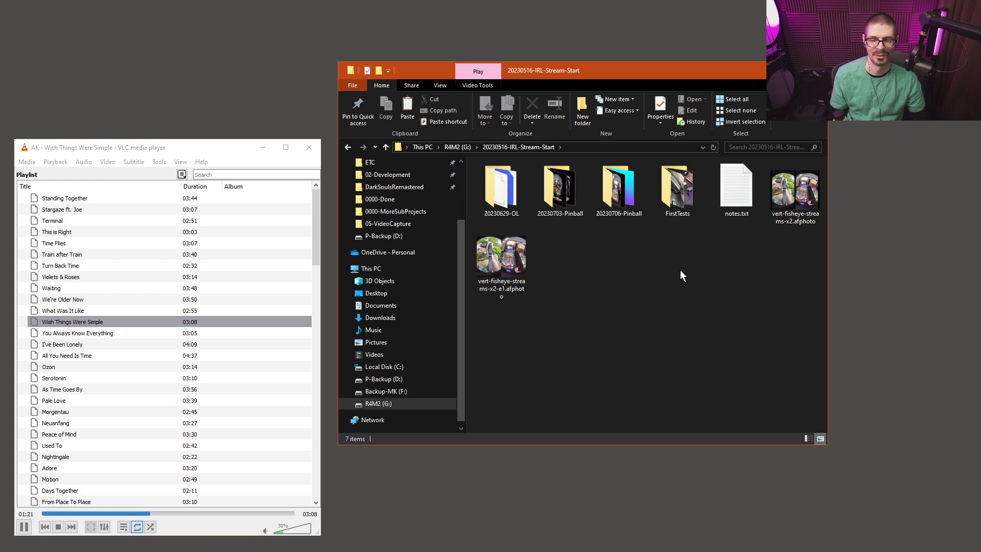
{"action": "left_click_drag", "start_coordinate": [804, 315], "coordinate": [498, 185]}
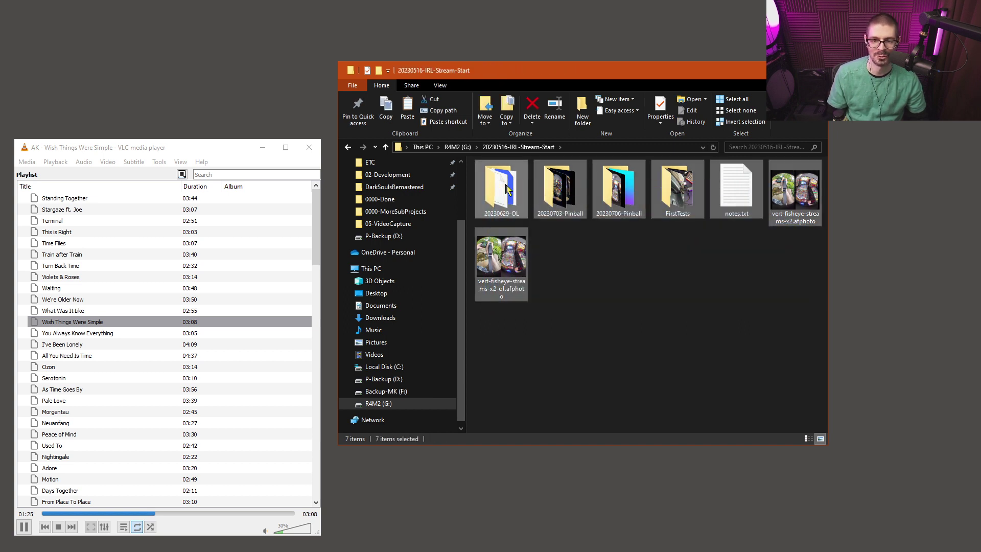
{"action": "left_click_drag", "start_coordinate": [812, 308], "coordinate": [442, 139]}
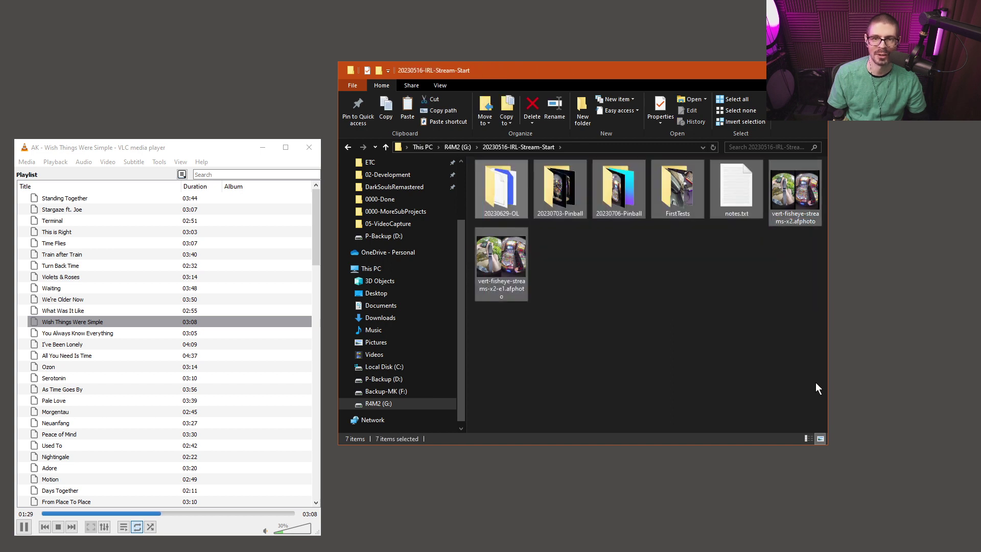
{"action": "left_click_drag", "start_coordinate": [807, 332], "coordinate": [501, 187]}
{"action": "left_click", "coordinate": [648, 283]}
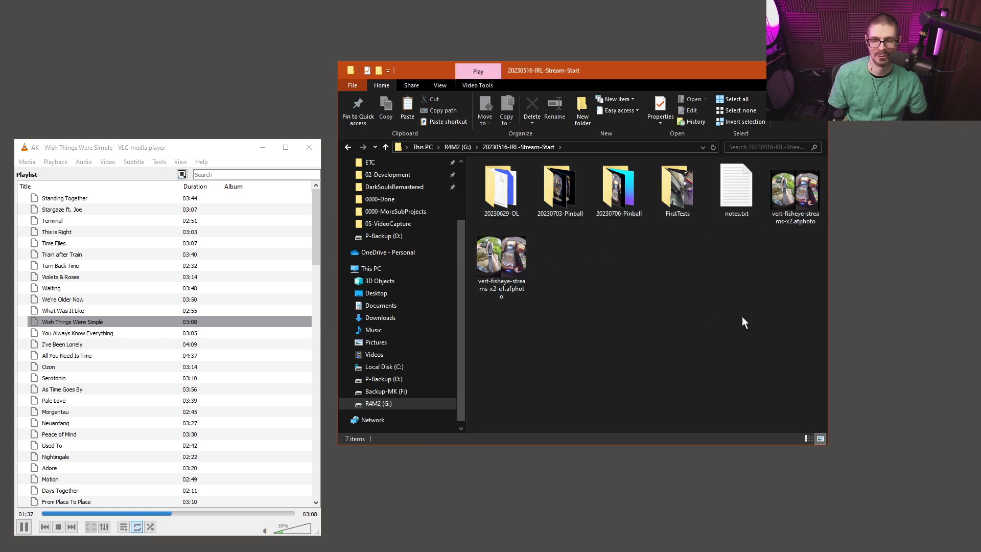
{"action": "left_click_drag", "start_coordinate": [811, 328], "coordinate": [643, 329]}
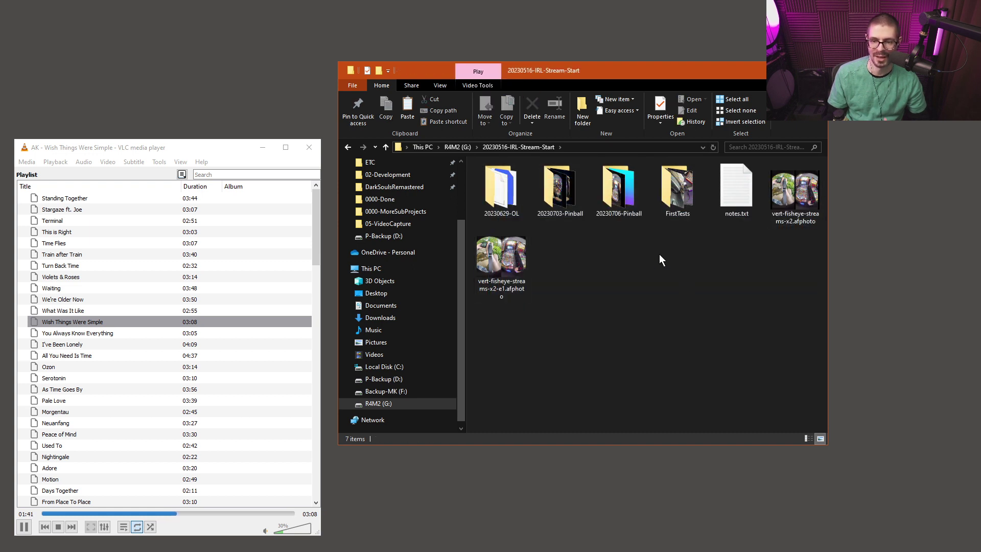
Step: Leave 20230516-IRL-Stream-Start for the G: drive root and check the folder details of 20230518-irlbackpackmods
{"action": "left_click", "coordinate": [458, 147]}
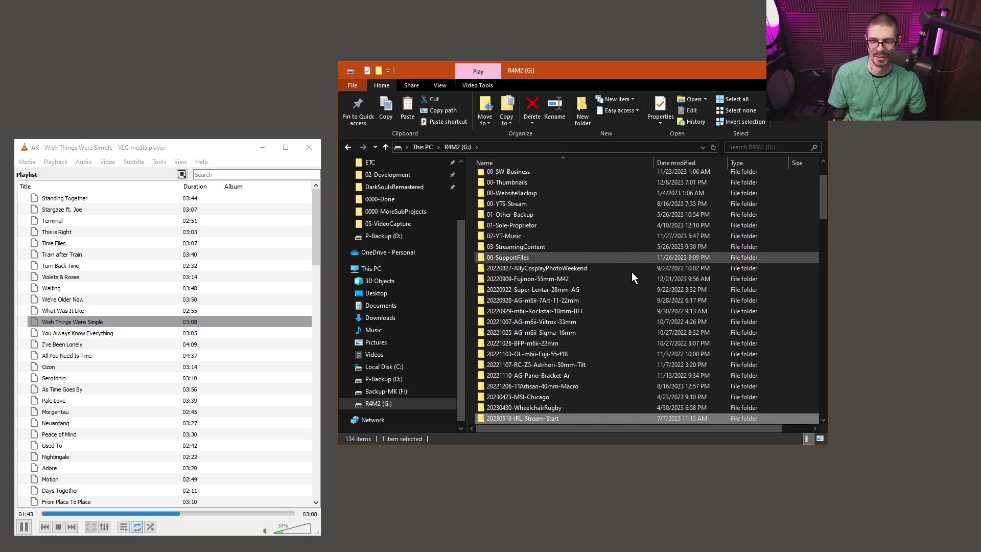
{"action": "scroll", "coordinate": [559, 341], "scroll_direction": "down", "scroll_amount": 3}
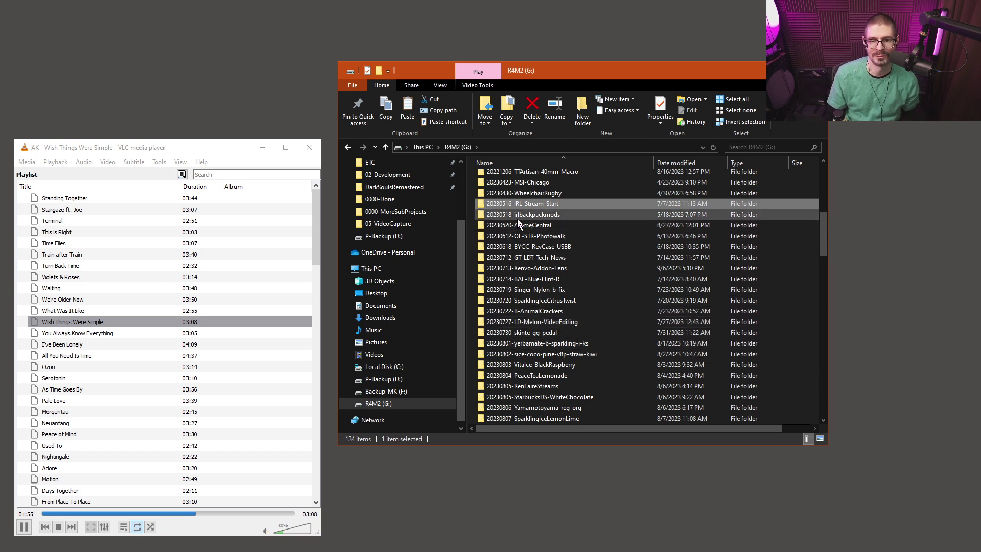
{"action": "mouse_move", "coordinate": [517, 219]}
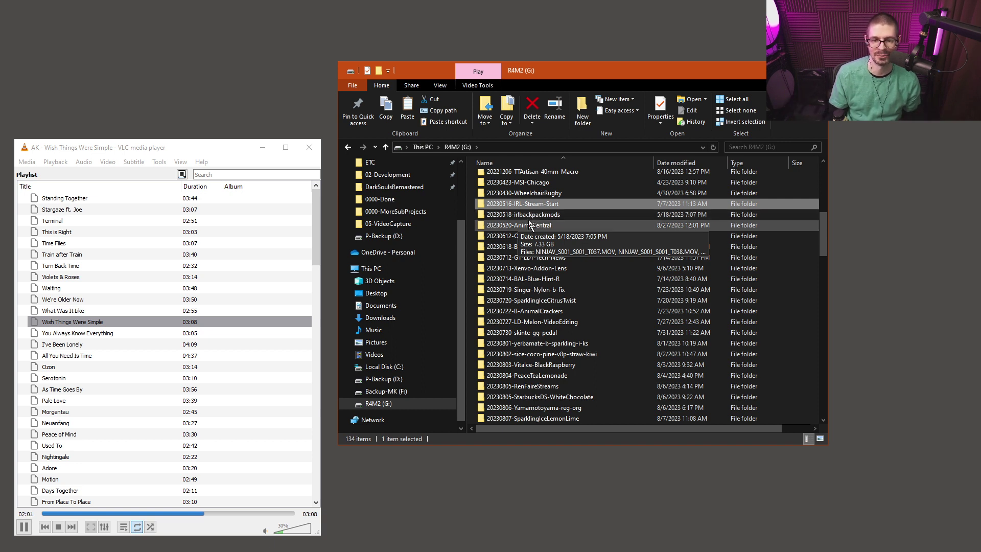
Step: Open the 20230518-irlbackpackmods folder and look over its MOV clips
{"action": "left_click", "coordinate": [531, 215]}
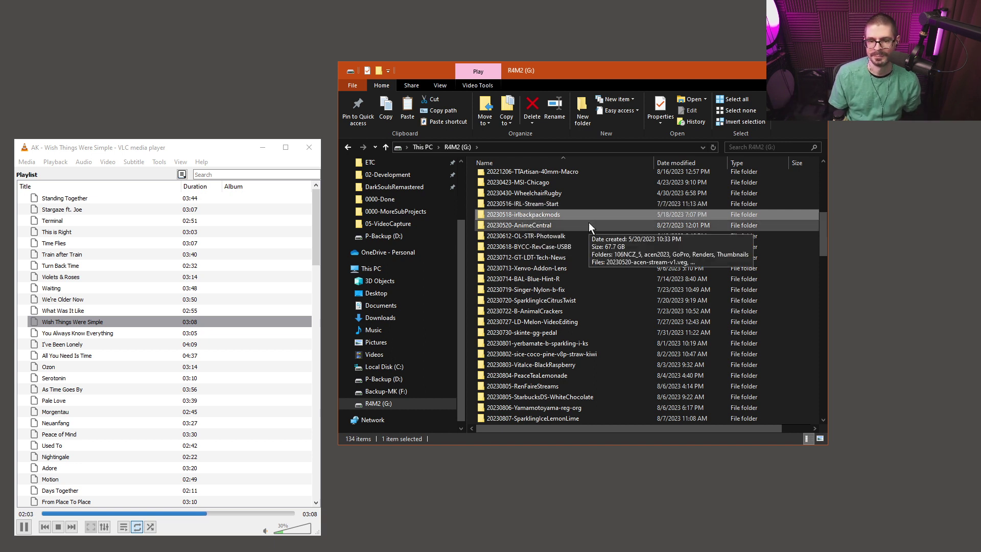
{"action": "double_click", "coordinate": [515, 217]}
{"action": "left_click_drag", "start_coordinate": [787, 260], "coordinate": [496, 196]}
{"action": "left_click_drag", "start_coordinate": [762, 261], "coordinate": [485, 164]}
{"action": "left_click_drag", "start_coordinate": [774, 257], "coordinate": [469, 157]}
{"action": "left_click", "coordinate": [669, 242]}
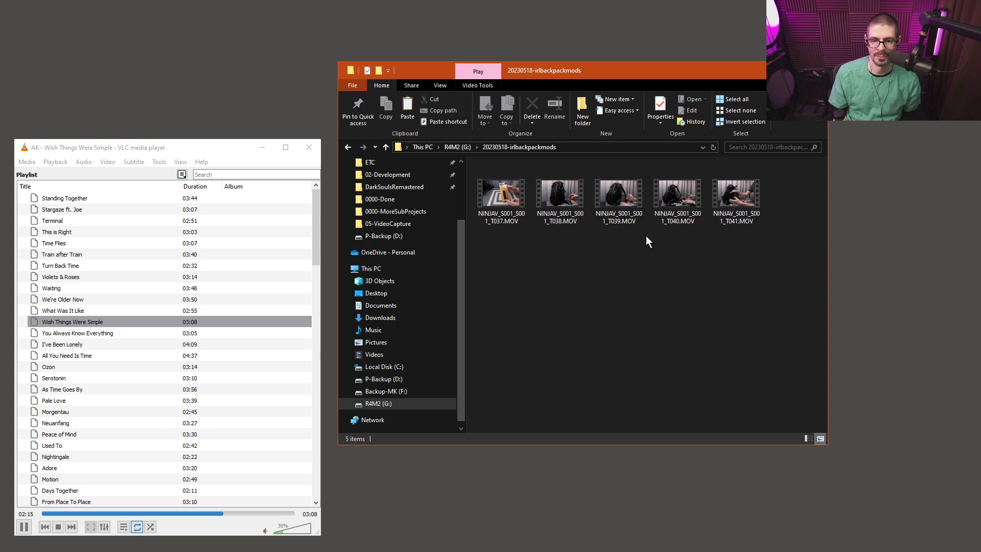
Step: Return to the G: drive's folder list and open the 20230520-AnimeCentral folder
{"action": "left_click", "coordinate": [456, 147]}
{"action": "scroll", "coordinate": [569, 301], "scroll_direction": "down", "scroll_amount": 3}
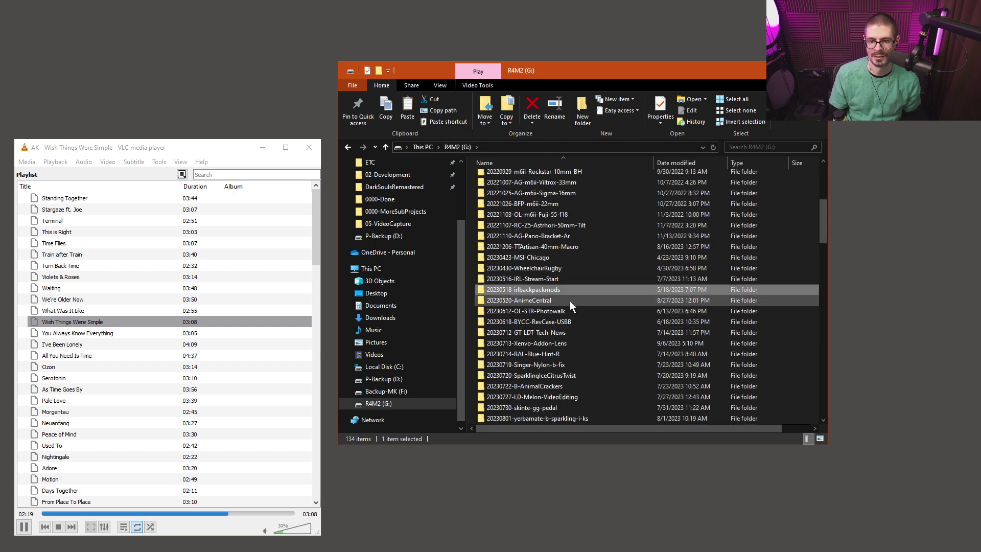
{"action": "double_click", "coordinate": [528, 215]}
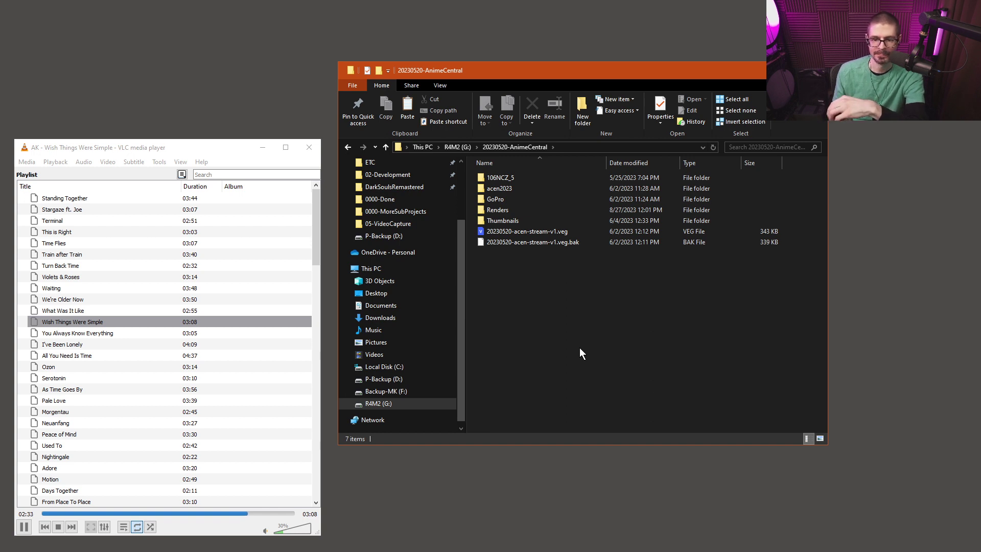
Step: Open the GoPro subfolder of 20230520-AnimeCentral, look through its clips and select all its files to check their total size
{"action": "left_click", "coordinate": [499, 190]}
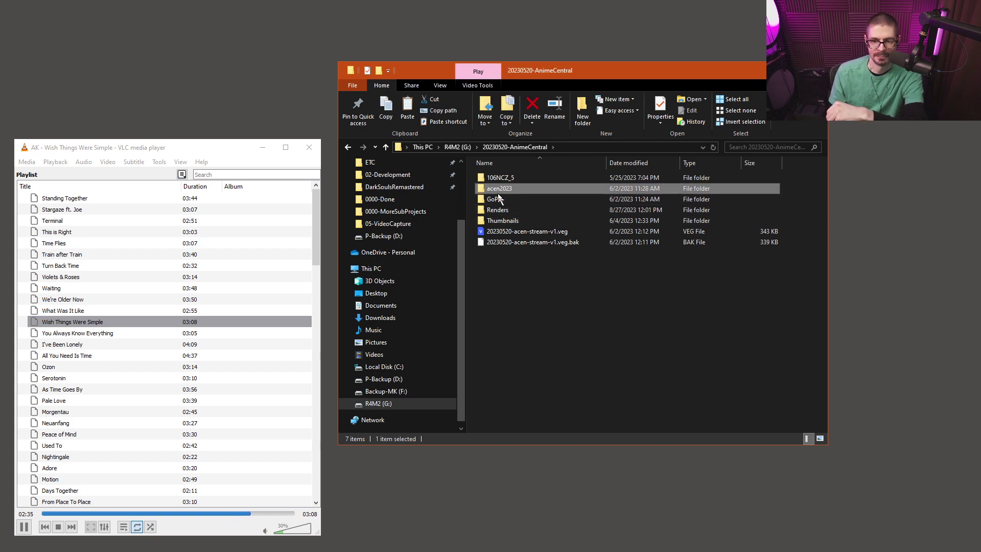
{"action": "double_click", "coordinate": [498, 199]}
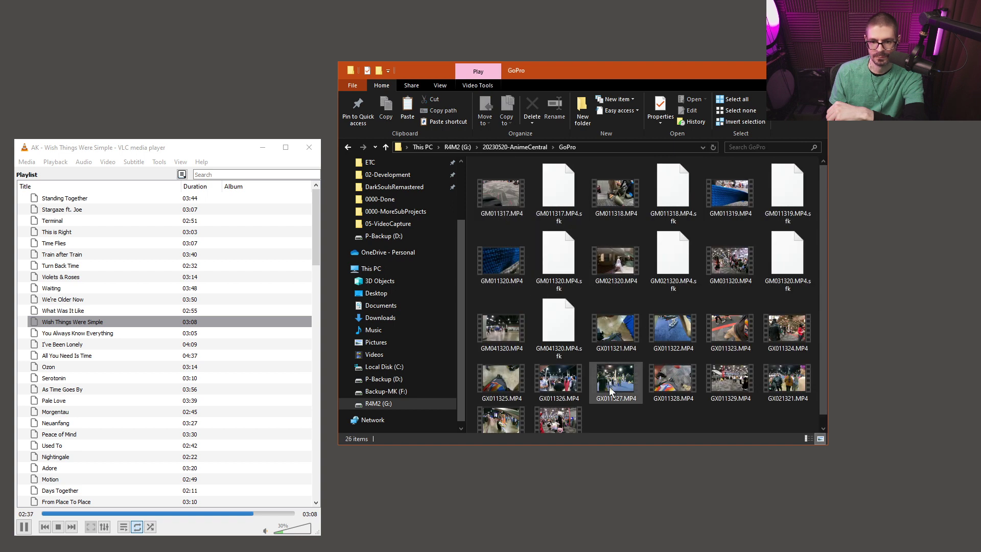
{"action": "scroll", "coordinate": [613, 398], "scroll_direction": "down", "scroll_amount": 1}
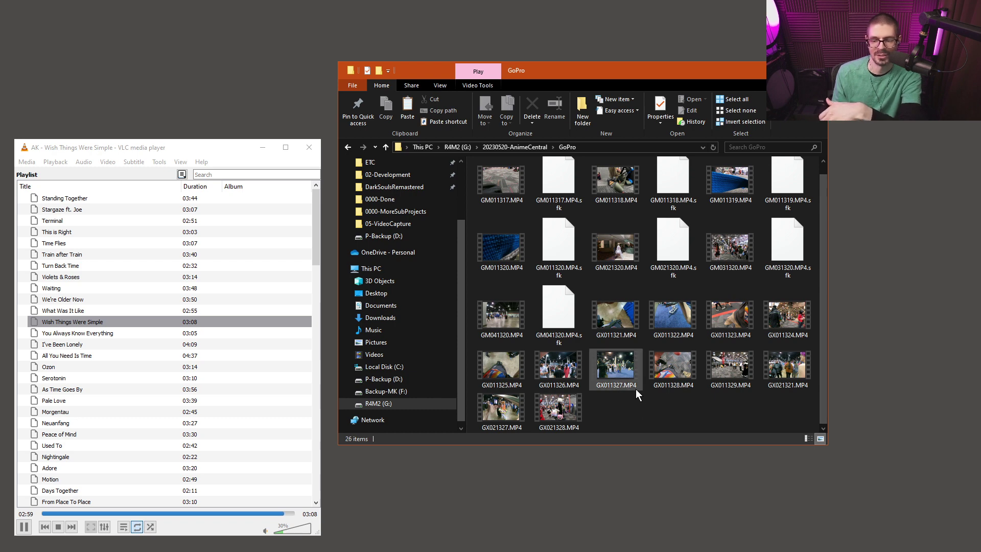
{"action": "mouse_move", "coordinate": [636, 388]}
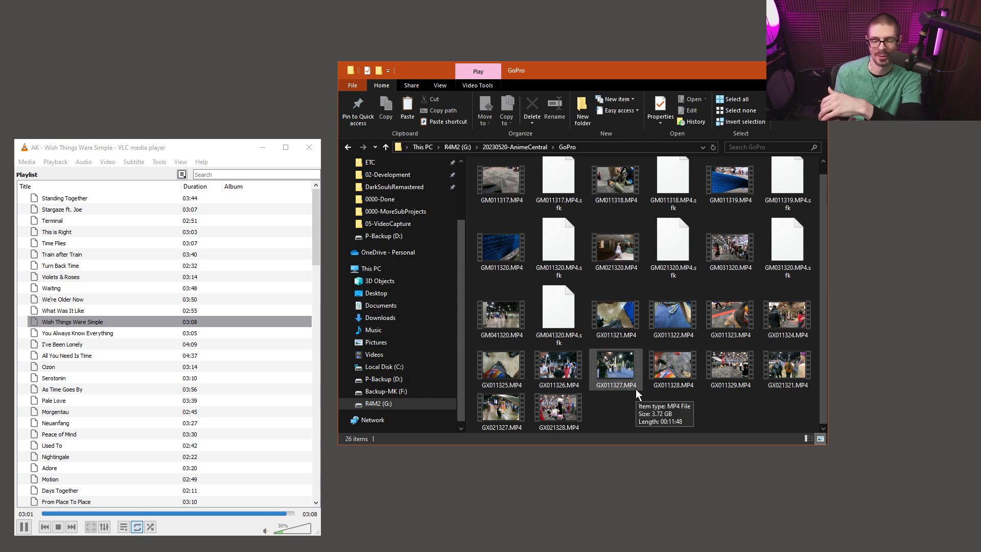
{"action": "left_click_drag", "start_coordinate": [802, 409], "coordinate": [467, 152]}
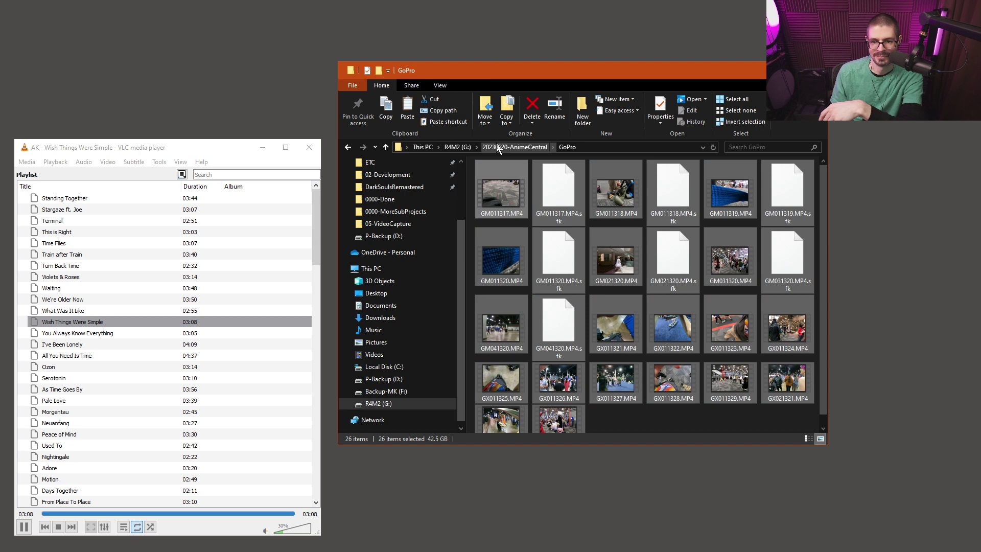
Step: Go back to the G: drive and open 20230612-OL-STR-Photowalk to view its contents
{"action": "left_click", "coordinate": [458, 147]}
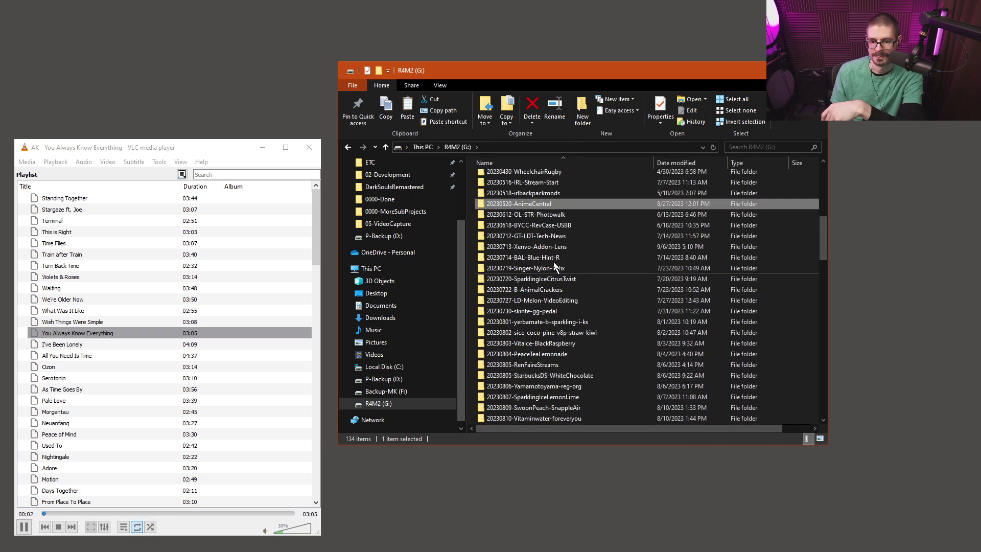
{"action": "double_click", "coordinate": [519, 214]}
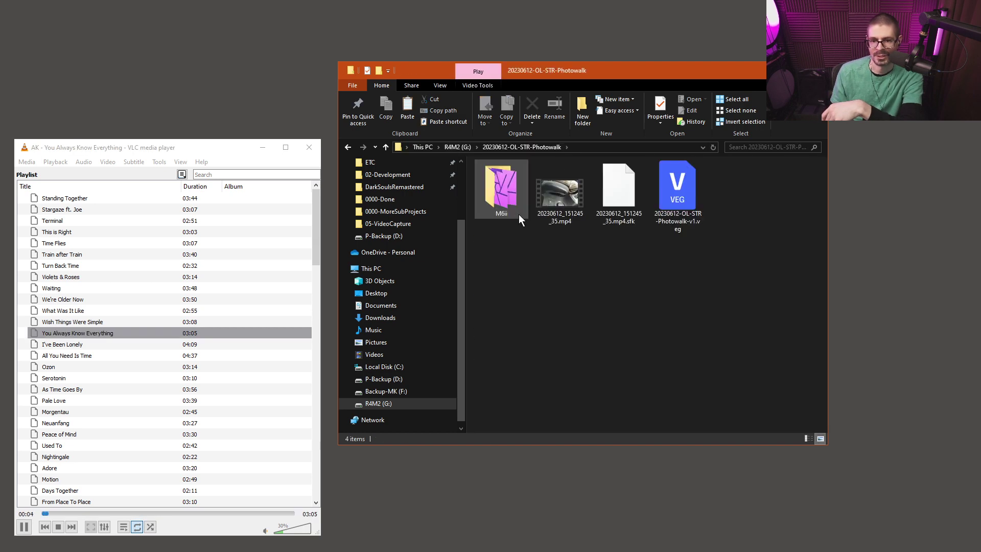
{"action": "left_click_drag", "start_coordinate": [766, 305], "coordinate": [501, 245]}
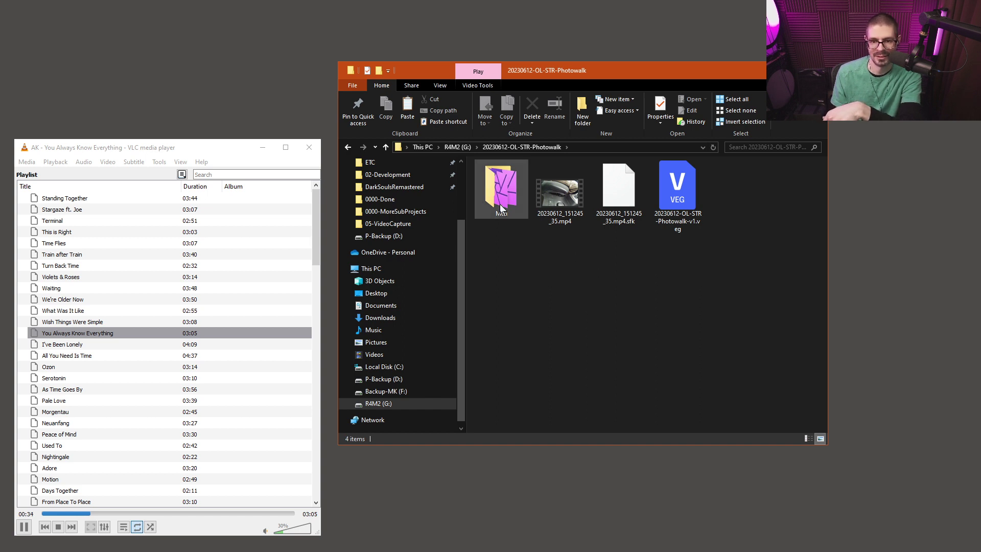
Step: Leave 20230612-OL-STR-Photowalk for the G: drive root and examine the project folders from 2022 to mid-2023
{"action": "left_click", "coordinate": [452, 147]}
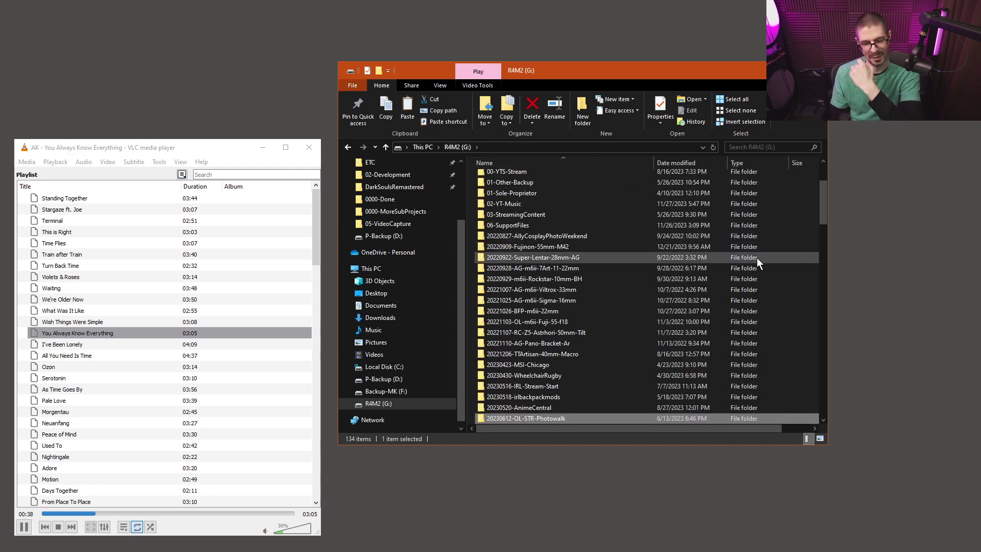
{"action": "left_click", "coordinate": [470, 382]}
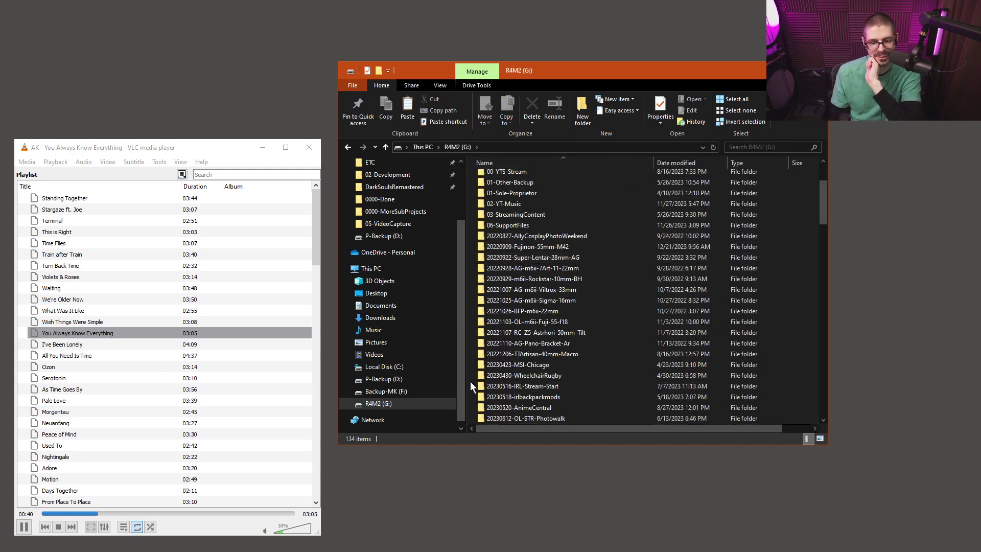
{"action": "scroll", "coordinate": [470, 381], "scroll_direction": "down", "scroll_amount": 2}
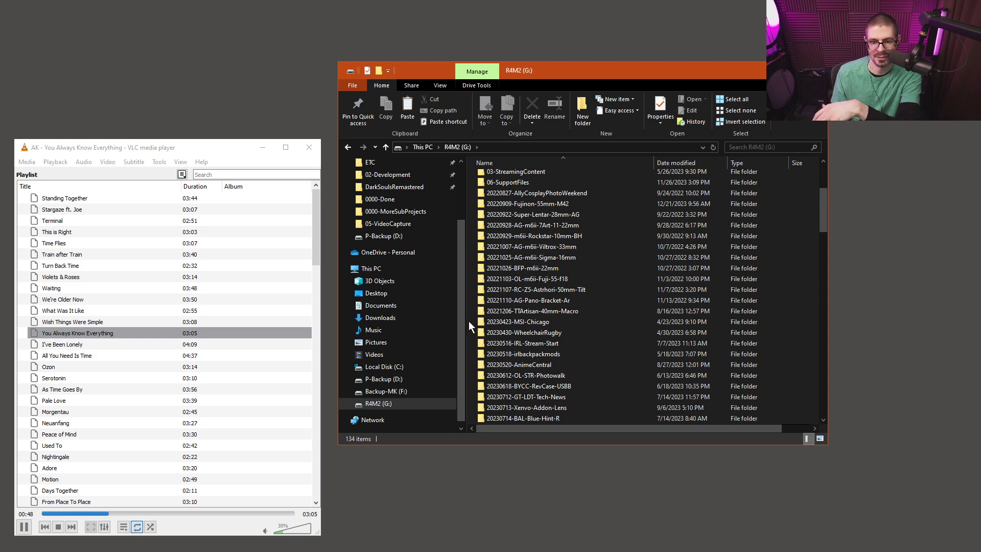
{"action": "scroll", "coordinate": [468, 317], "scroll_direction": "up", "scroll_amount": 2}
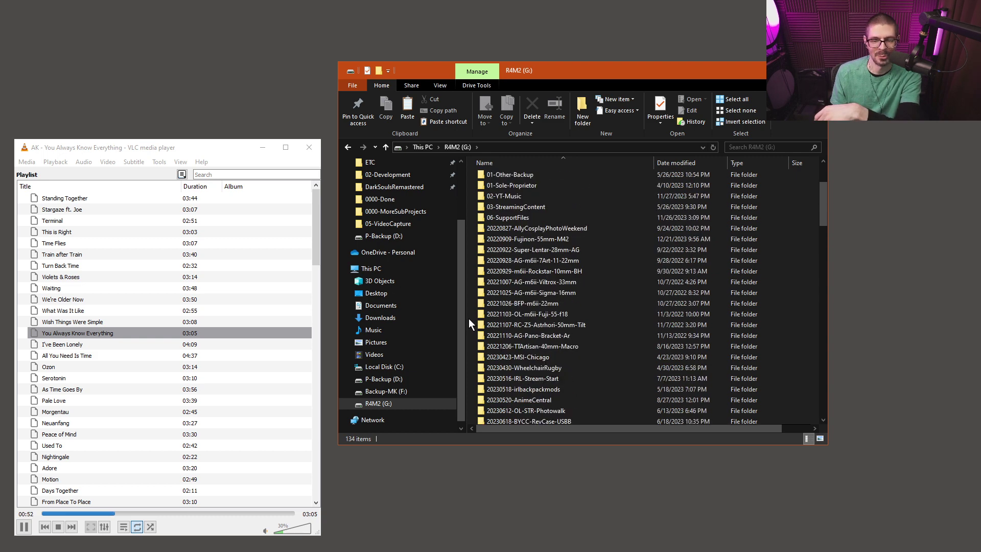
{"action": "scroll", "coordinate": [467, 323], "scroll_direction": "down", "scroll_amount": 1}
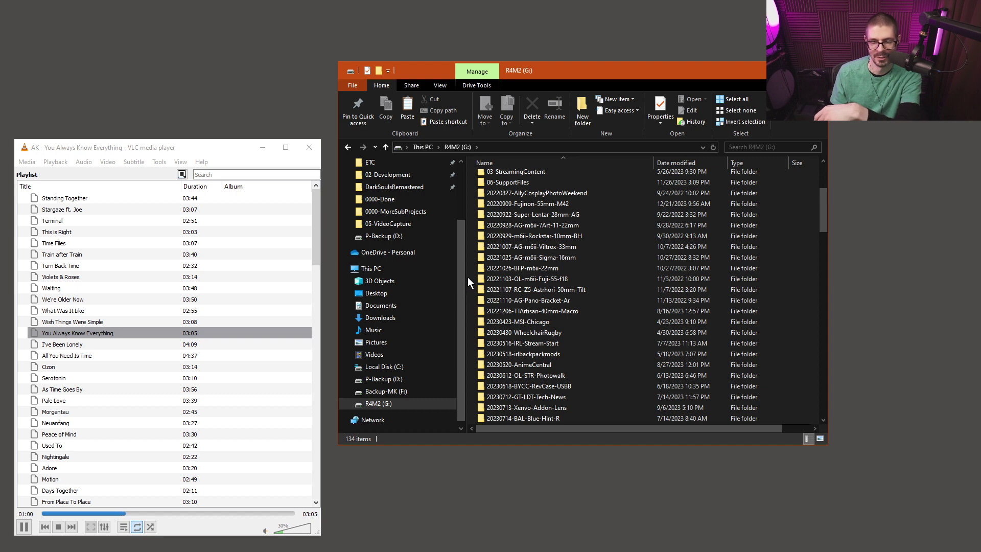
{"action": "scroll", "coordinate": [467, 277], "scroll_direction": "down", "scroll_amount": 2}
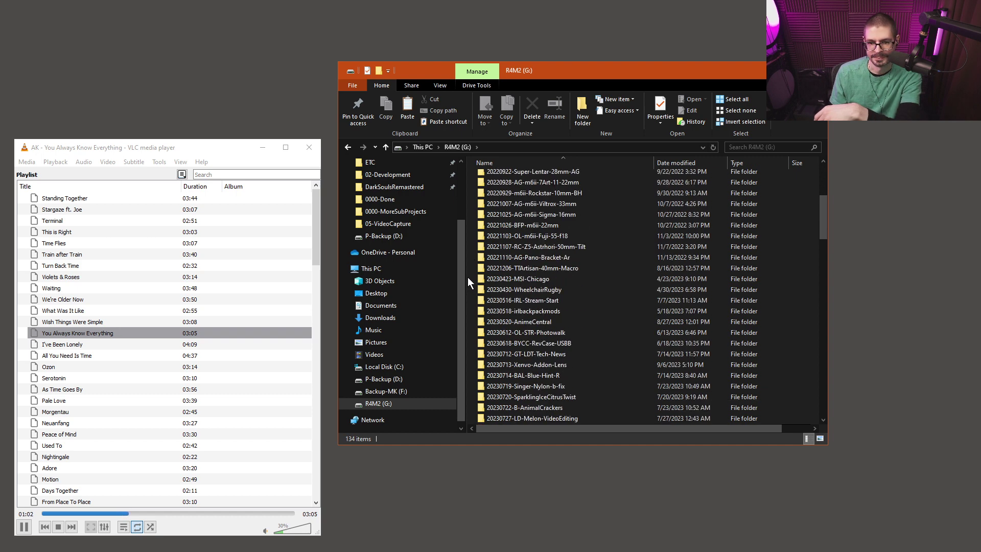
{"action": "scroll", "coordinate": [467, 278], "scroll_direction": "down", "scroll_amount": 2}
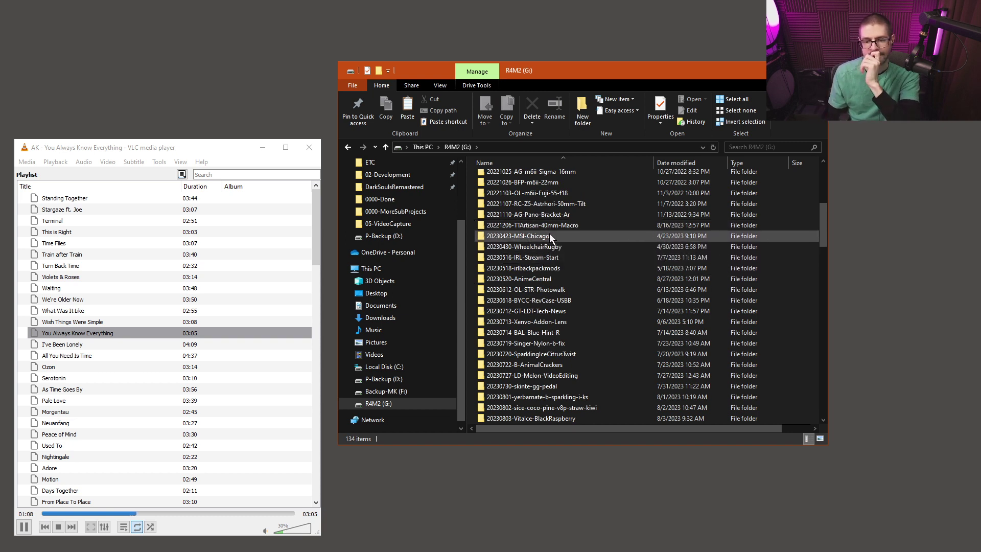
{"action": "scroll", "coordinate": [537, 233], "scroll_direction": "up", "scroll_amount": 4}
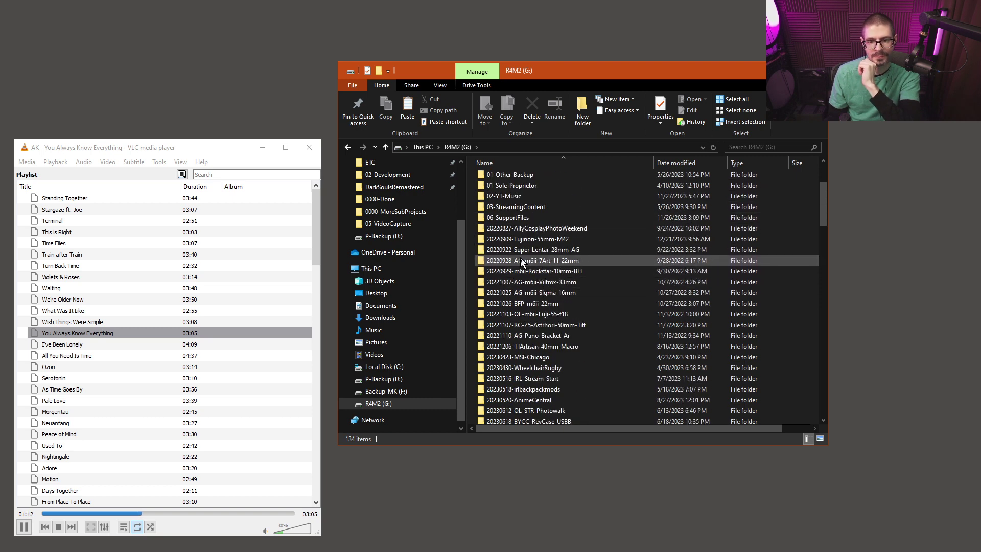
Step: Find the 20230805-RenFaireStreams folder on the G: drive and open it to view its contents
{"action": "scroll", "coordinate": [498, 353], "scroll_direction": "down", "scroll_amount": 5}
{"action": "scroll", "coordinate": [499, 352], "scroll_direction": "down", "scroll_amount": 4}
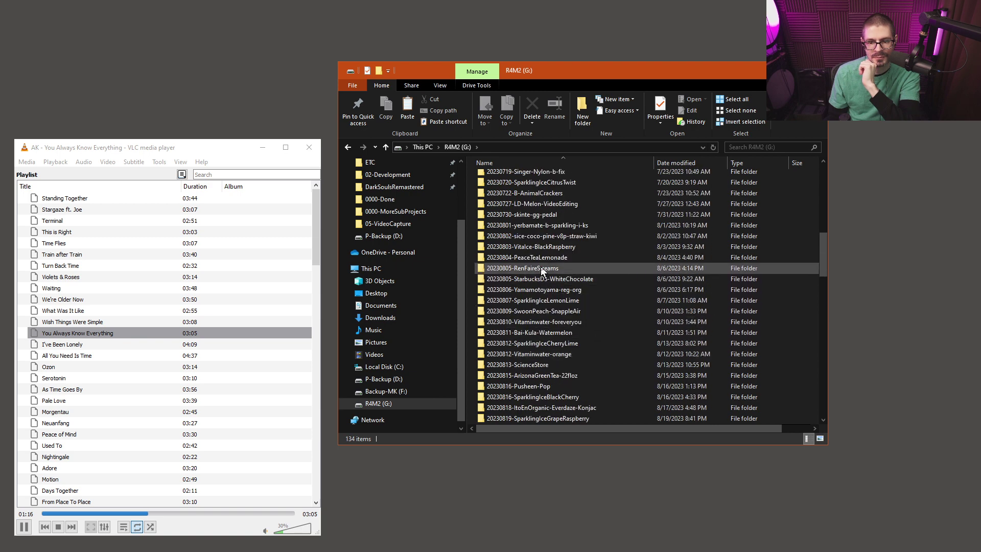
{"action": "double_click", "coordinate": [542, 269]}
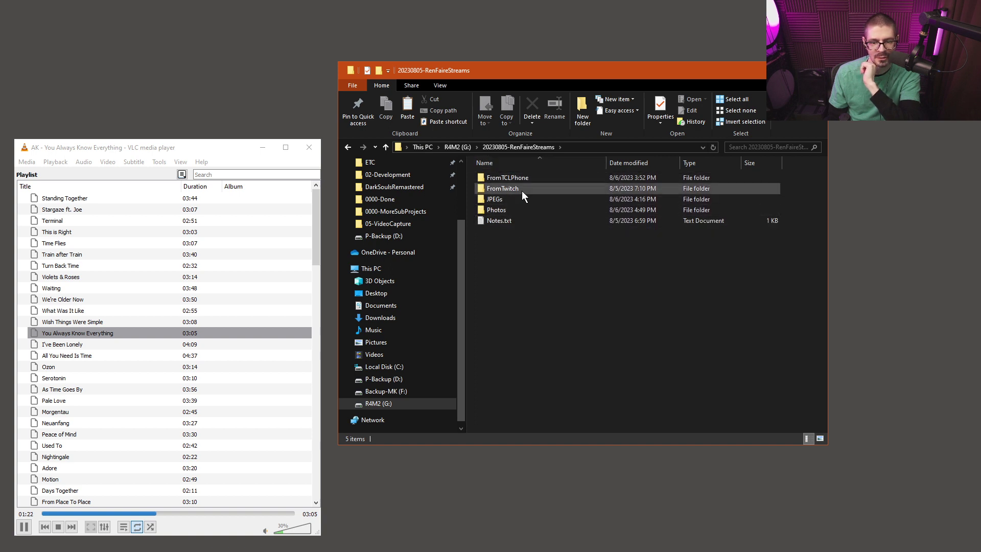
Step: Return to the G: drive root and scan the dated project folders from mid-2023 through January 2024
{"action": "left_click", "coordinate": [458, 147]}
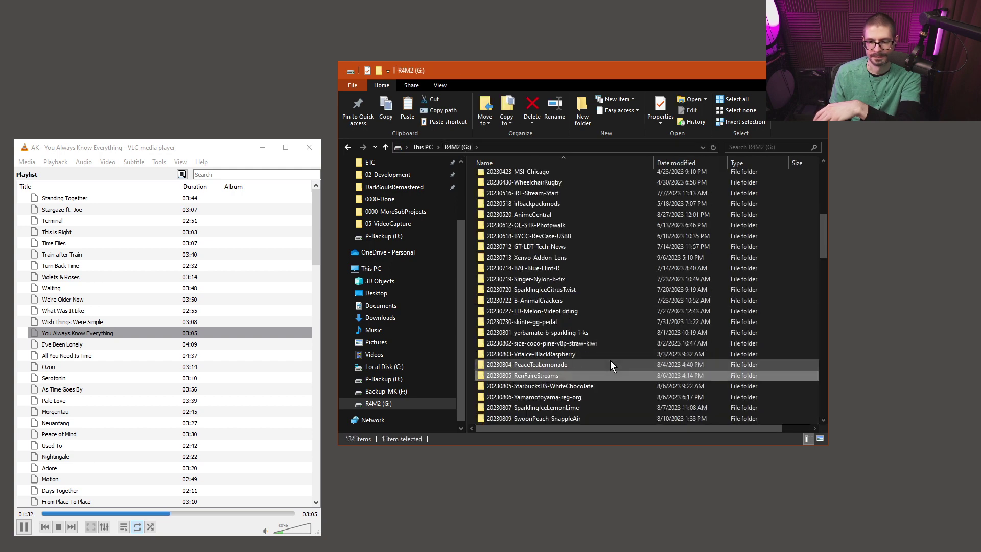
{"action": "left_click", "coordinate": [535, 278]}
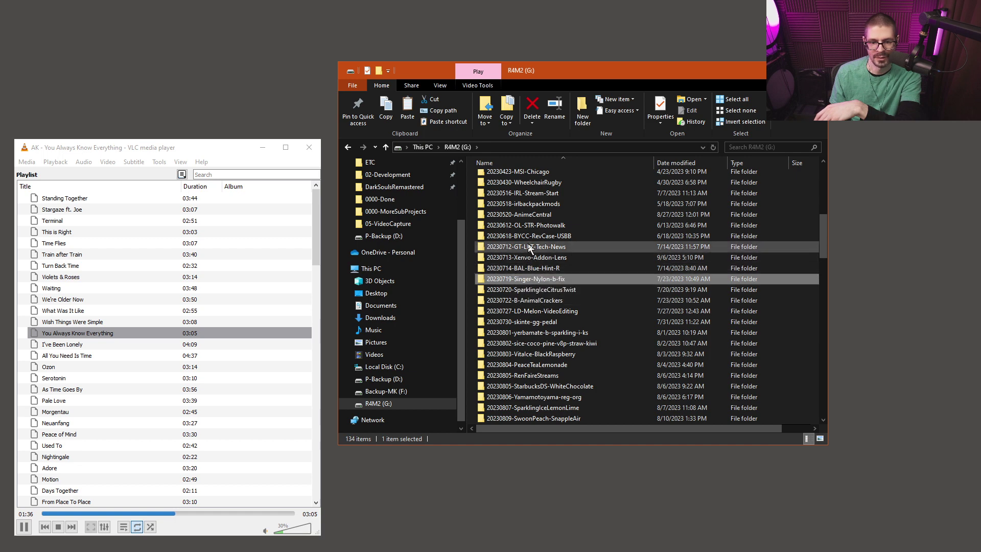
{"action": "scroll", "coordinate": [540, 250], "scroll_direction": "down", "scroll_amount": 2}
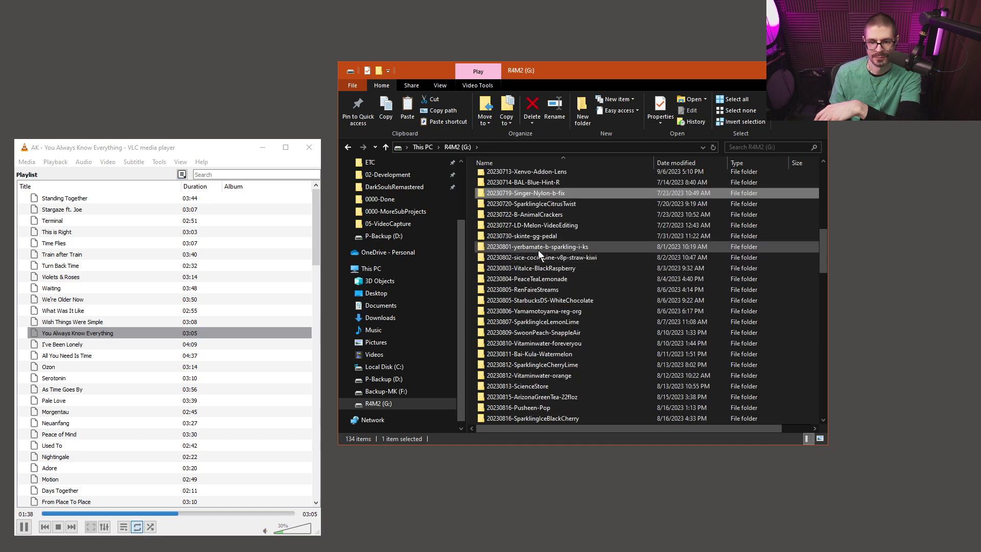
{"action": "left_click", "coordinate": [538, 248]}
{"action": "scroll", "coordinate": [526, 272], "scroll_direction": "down", "scroll_amount": 1}
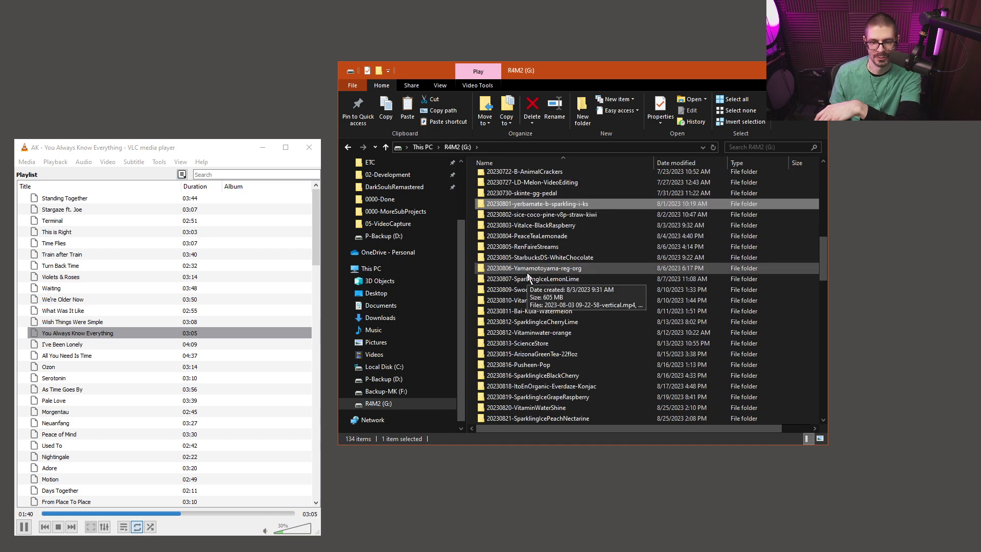
{"action": "scroll", "coordinate": [528, 274], "scroll_direction": "down", "scroll_amount": 4}
{"action": "scroll", "coordinate": [529, 273], "scroll_direction": "down", "scroll_amount": 8}
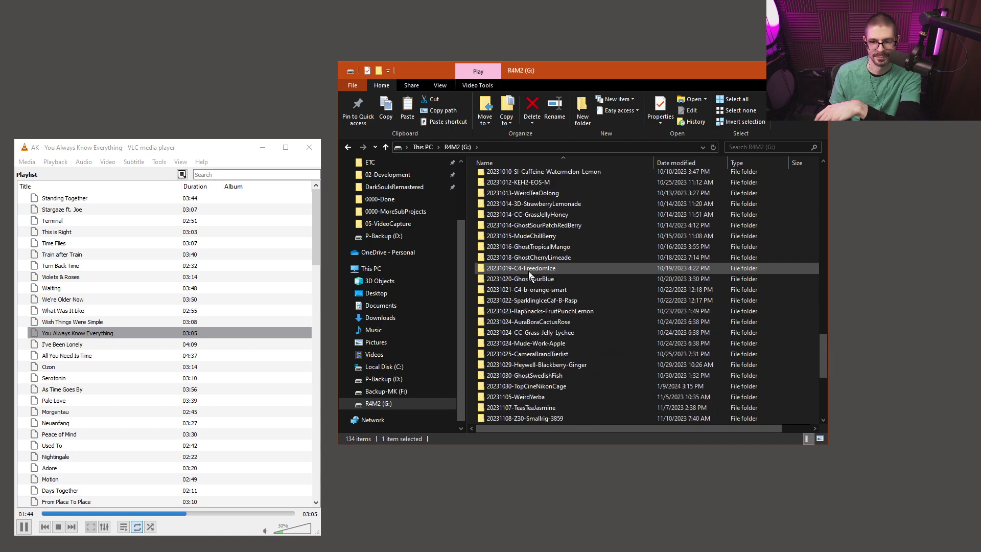
{"action": "scroll", "coordinate": [529, 274], "scroll_direction": "down", "scroll_amount": 5}
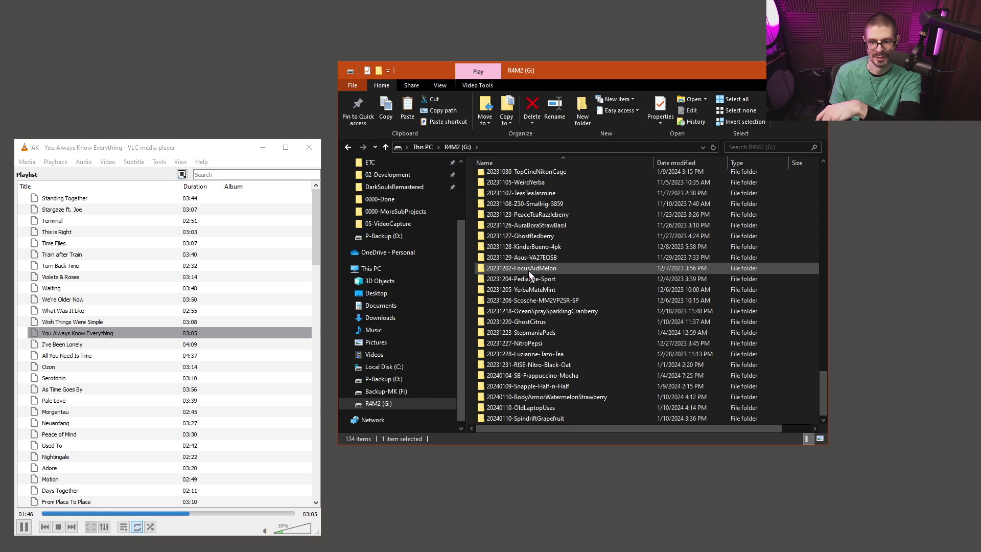
Step: Open the 20231129-Asus-VA27EQSB folder to view its video files, and return to the G: drive
{"action": "left_click", "coordinate": [534, 261]}
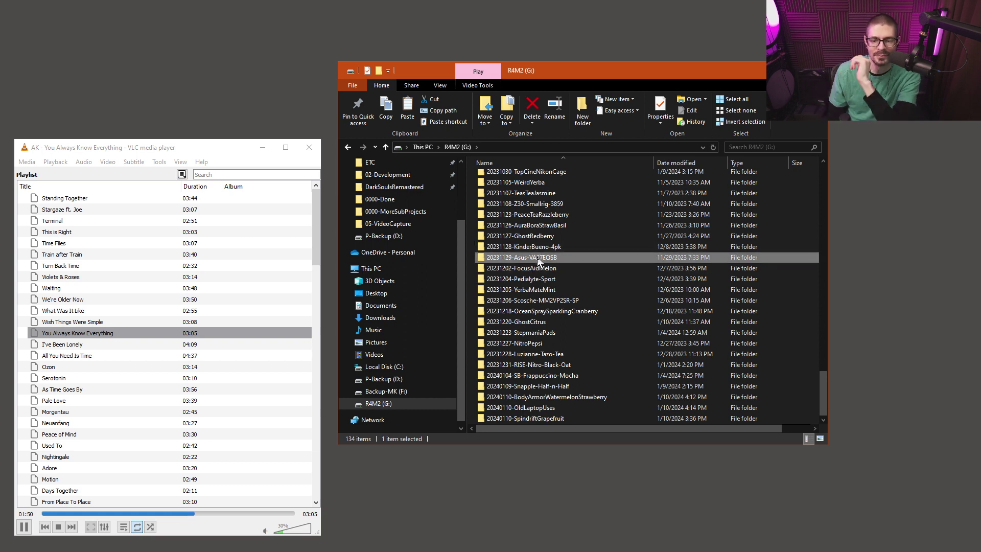
{"action": "double_click", "coordinate": [539, 260]}
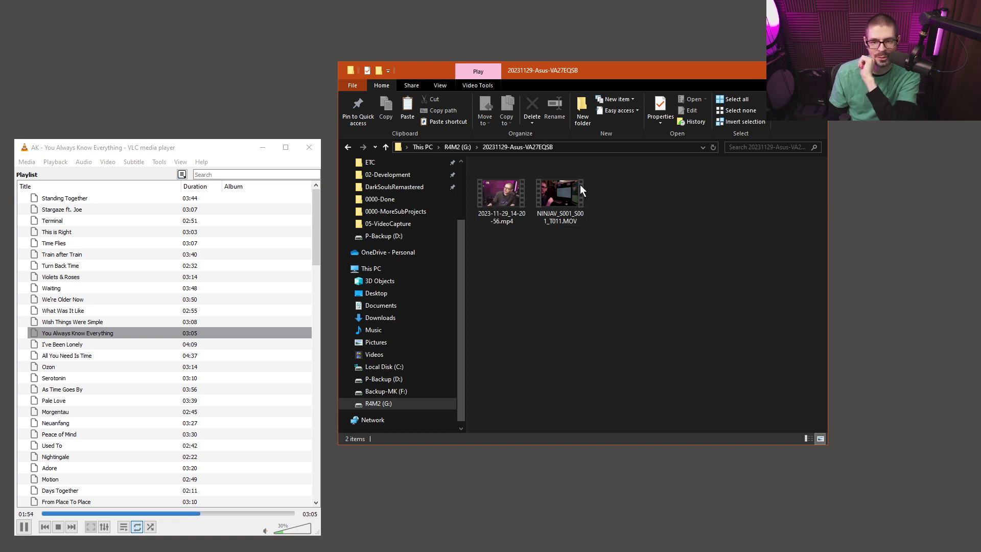
{"action": "left_click", "coordinate": [463, 146]}
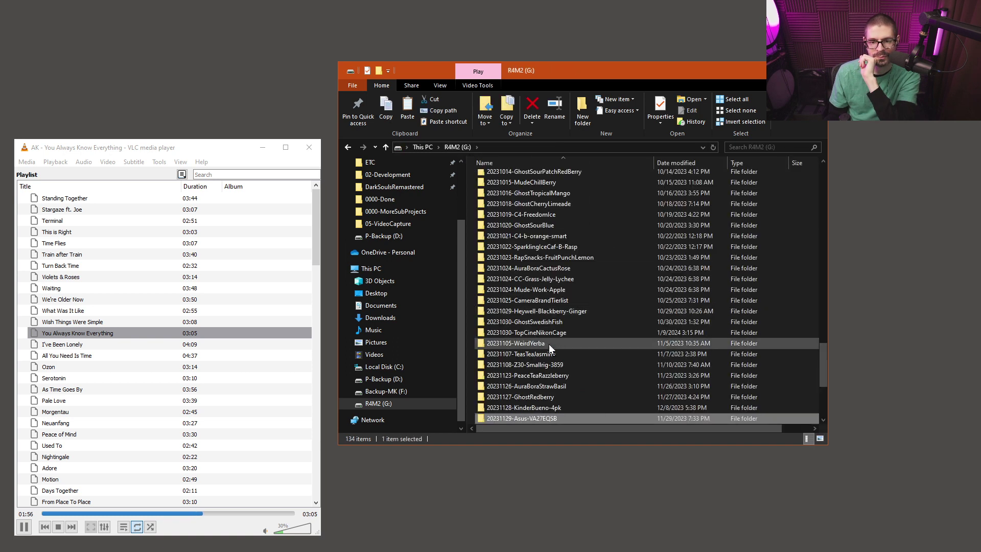
Step: Look over the project folders dated around and after 20231129-Asus-VA27EQSB in the G: drive's list
{"action": "scroll", "coordinate": [578, 380], "scroll_direction": "down", "scroll_amount": 4}
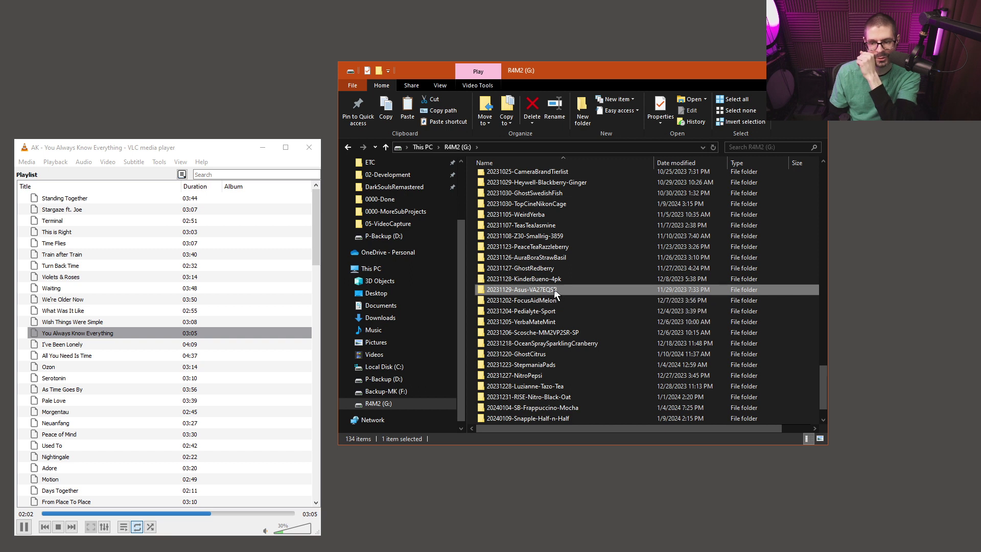
{"action": "mouse_move", "coordinate": [596, 298]}
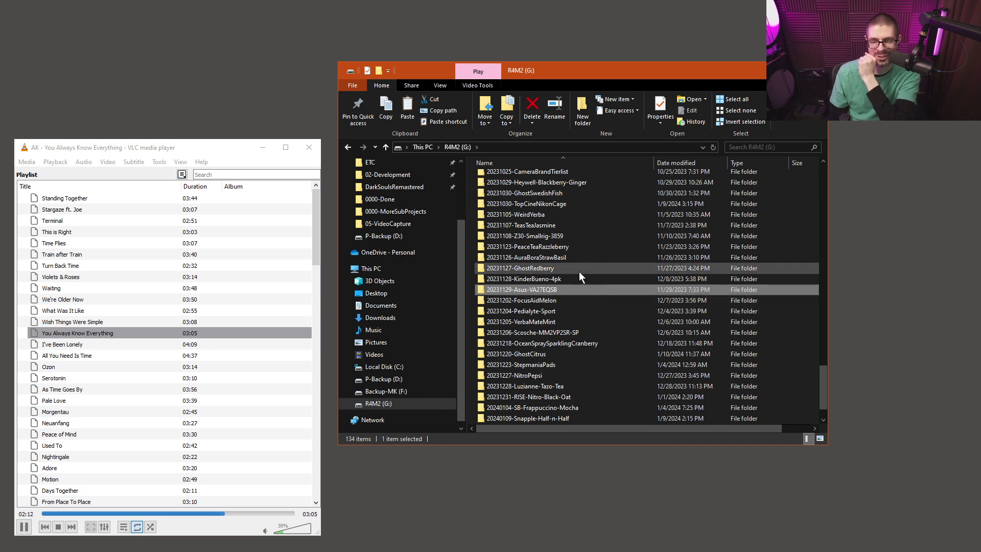
{"action": "mouse_move", "coordinate": [544, 286]}
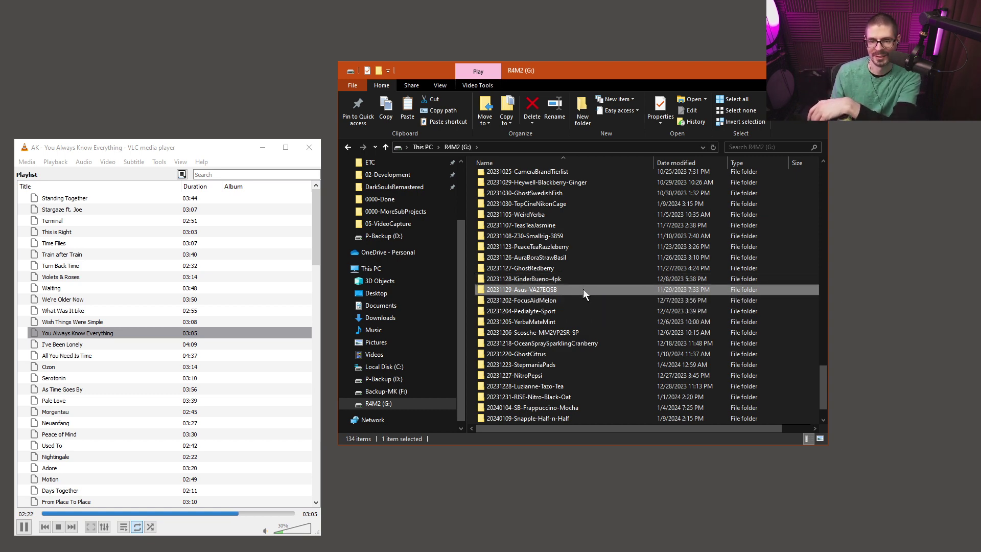
{"action": "scroll", "coordinate": [582, 287], "scroll_direction": "up", "scroll_amount": 5}
{"action": "scroll", "coordinate": [584, 290], "scroll_direction": "down", "scroll_amount": 6}
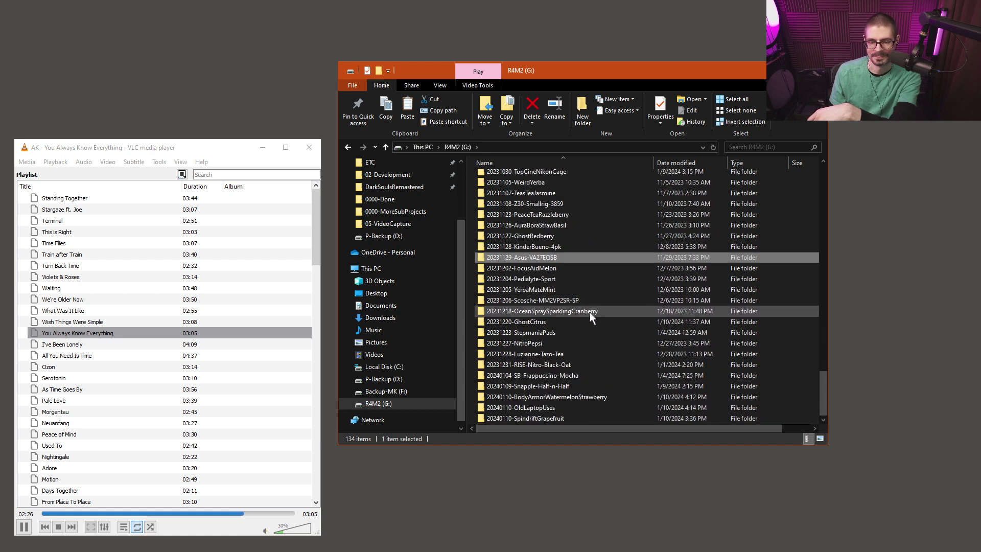
Step: Open the 0000-MoreSubProjects folder from the G: drive's root to view the project folders inside it
{"action": "left_click", "coordinate": [532, 321]}
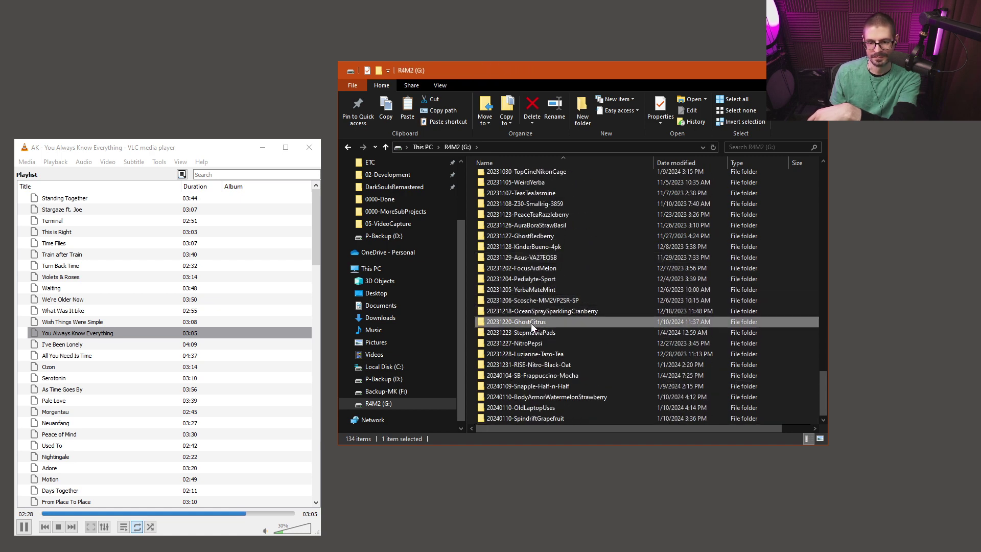
{"action": "scroll", "coordinate": [536, 307], "scroll_direction": "up", "scroll_amount": 20}
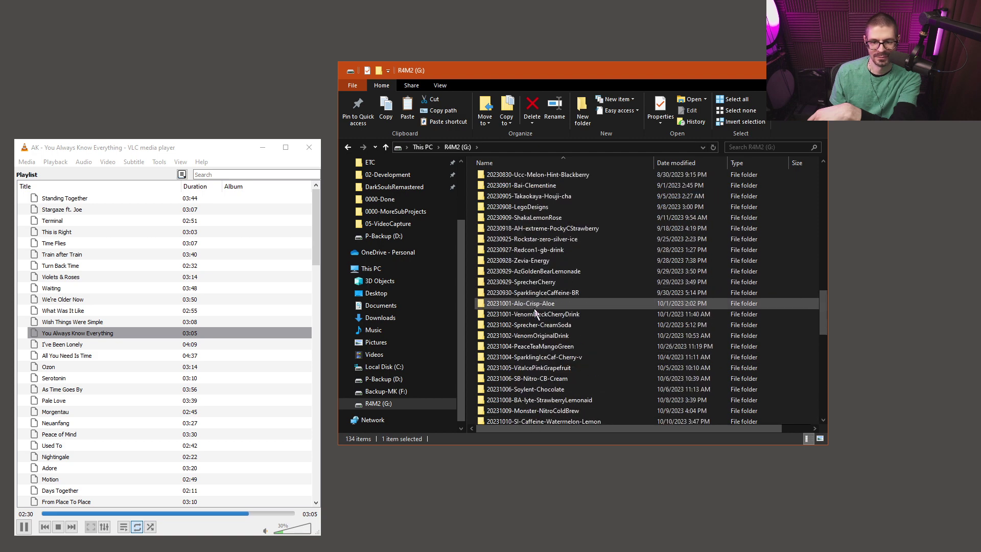
{"action": "scroll", "coordinate": [532, 266], "scroll_direction": "up", "scroll_amount": 1}
{"action": "double_click", "coordinate": [510, 189]}
Step: Select all project folders in 0000-MoreSubProjects, check their combined size in Properties, and clear the selection
{"action": "left_click_drag", "start_coordinate": [577, 322], "coordinate": [477, 139]}
{"action": "left_click", "coordinate": [580, 303]}
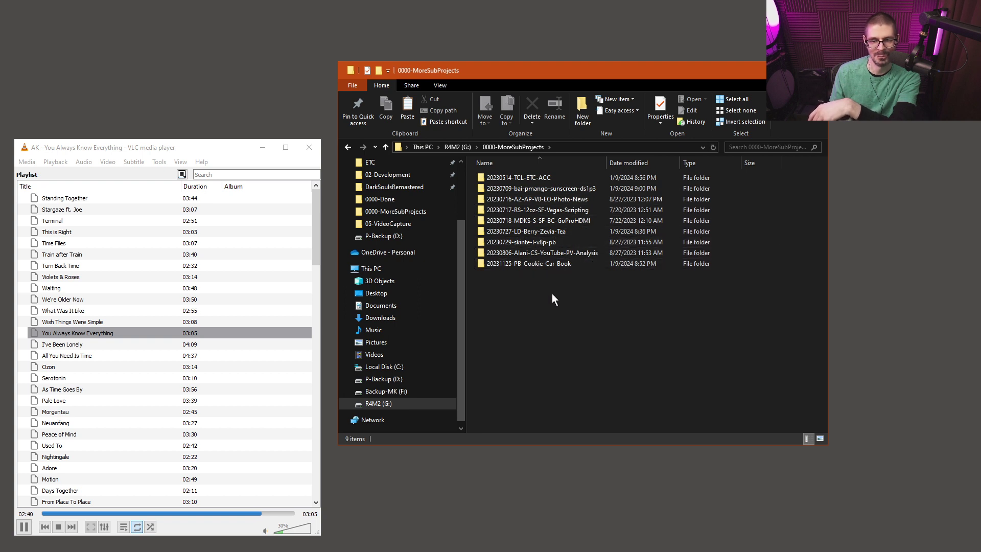
{"action": "left_click_drag", "start_coordinate": [582, 317], "coordinate": [504, 153]}
{"action": "left_click", "coordinate": [568, 350]}
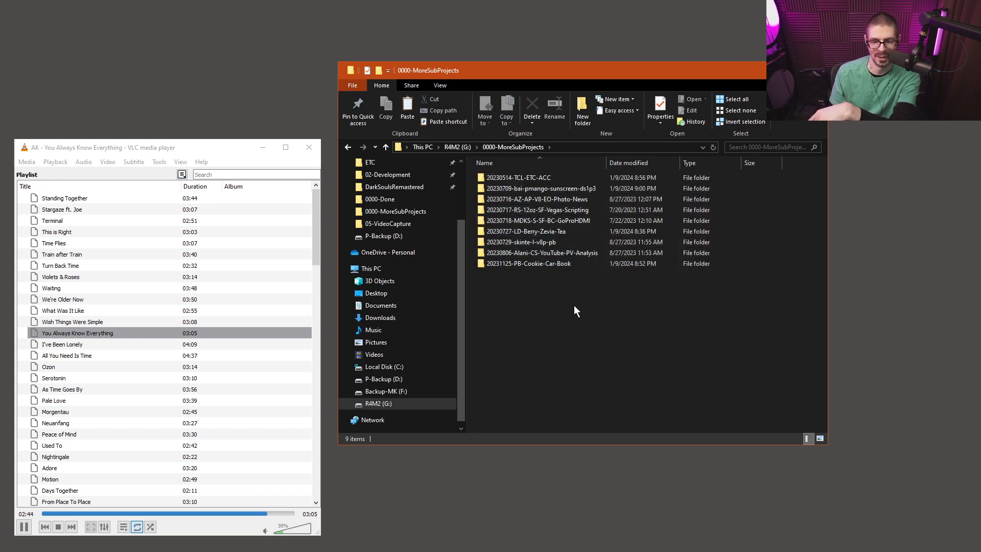
{"action": "left_click_drag", "start_coordinate": [566, 307], "coordinate": [548, 177]}
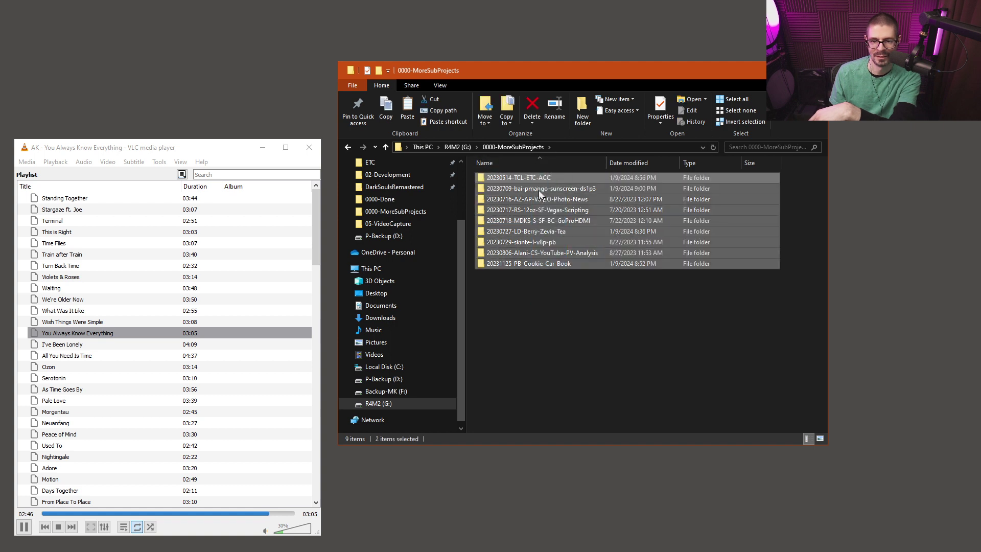
{"action": "right_click", "coordinate": [550, 255]}
{"action": "left_click", "coordinate": [592, 487]}
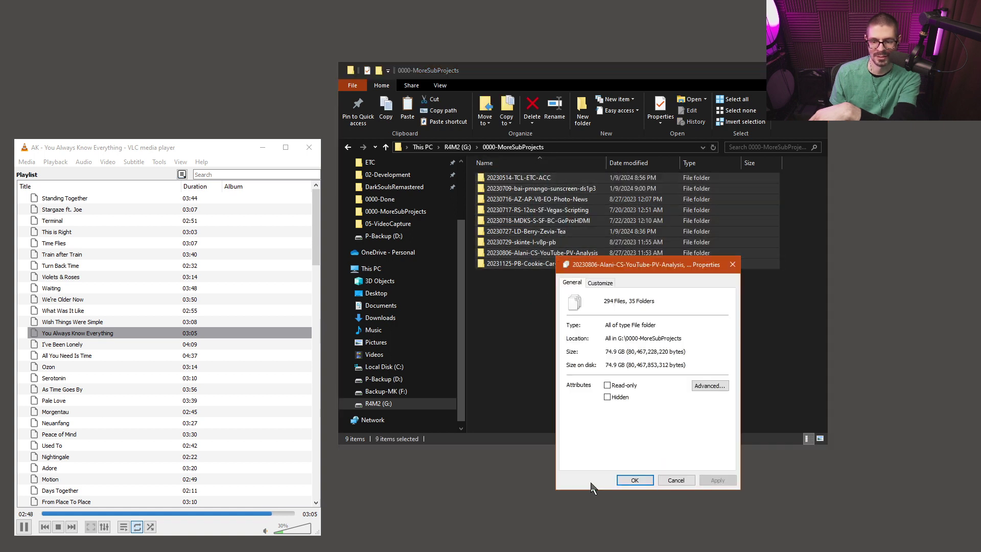
{"action": "left_click", "coordinate": [677, 480]}
{"action": "left_click", "coordinate": [566, 286]}
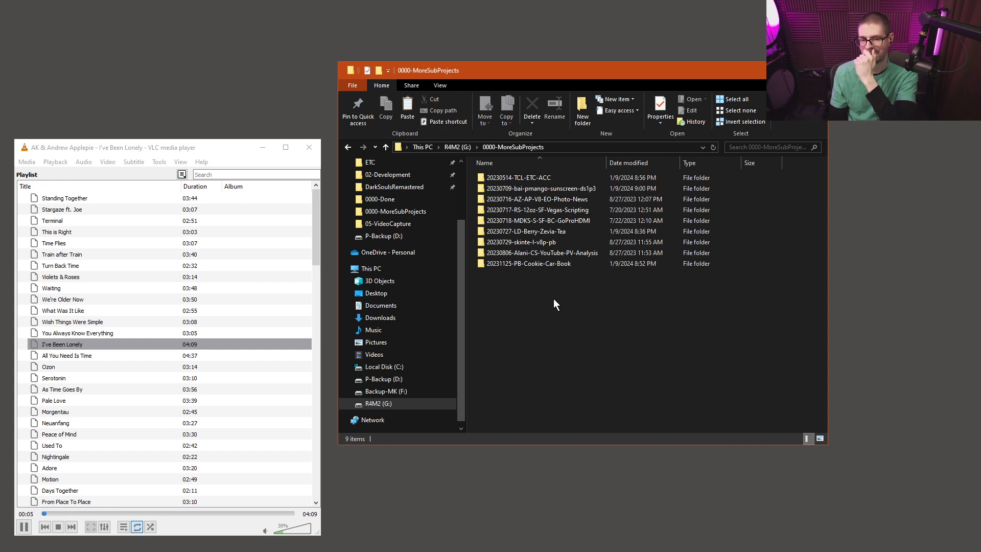
Step: Open the 20230514-TCL-ETC-ACC folder, and bring the Amazon Associates reports window into view, narrowing it slightly
{"action": "double_click", "coordinate": [524, 177]}
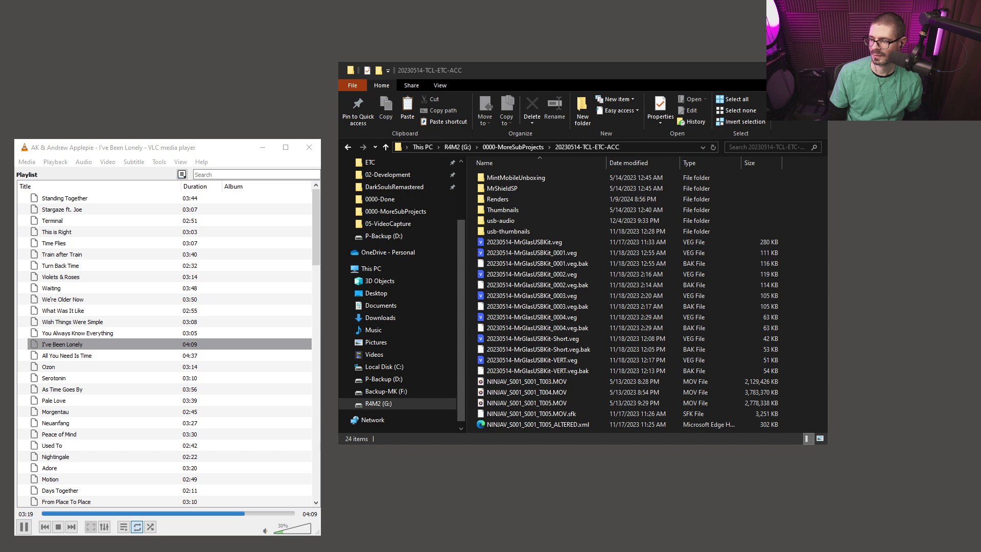
{"action": "left_click_drag", "start_coordinate": [980, 245], "coordinate": [563, 111]}
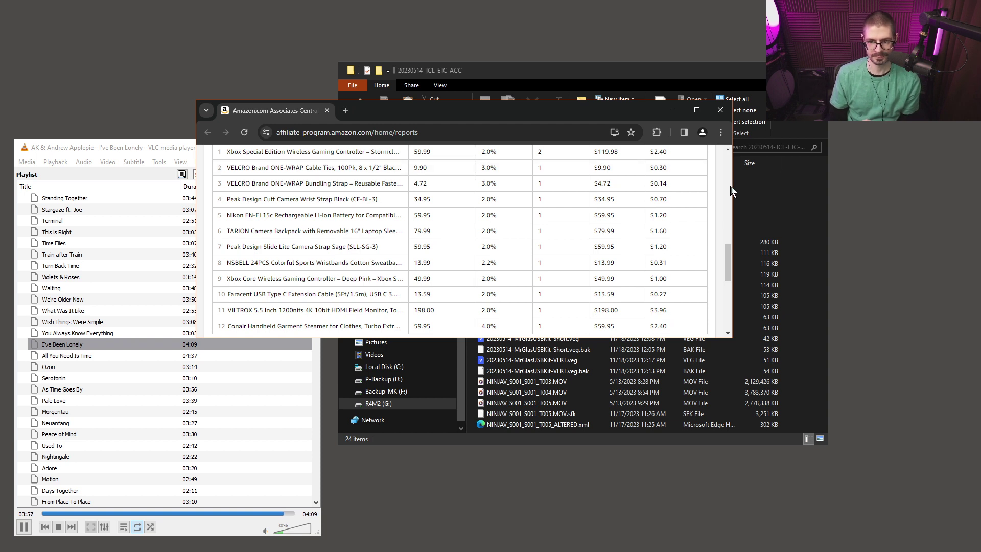
{"action": "left_click_drag", "start_coordinate": [732, 193], "coordinate": [730, 193]}
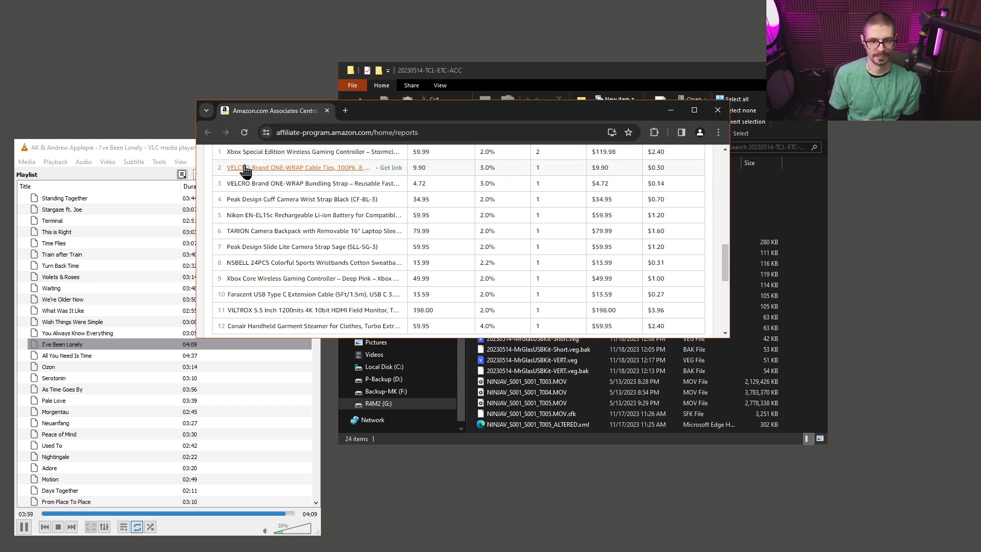
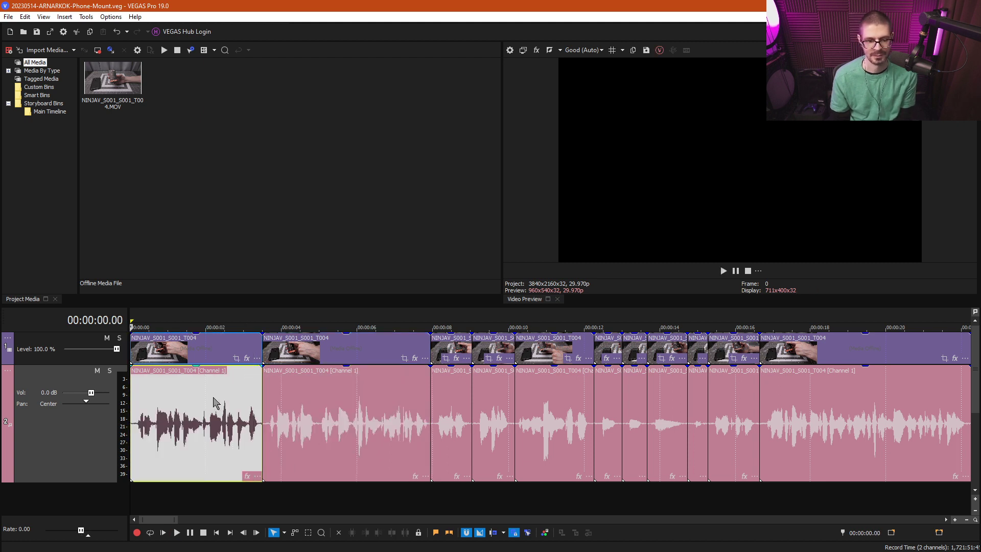
Step: In VEGAS Pro, try playing the 20230514-ARNARKOK-Phone-Mount project from several clips, and look over the cut timeline
{"action": "key", "text": "space"}
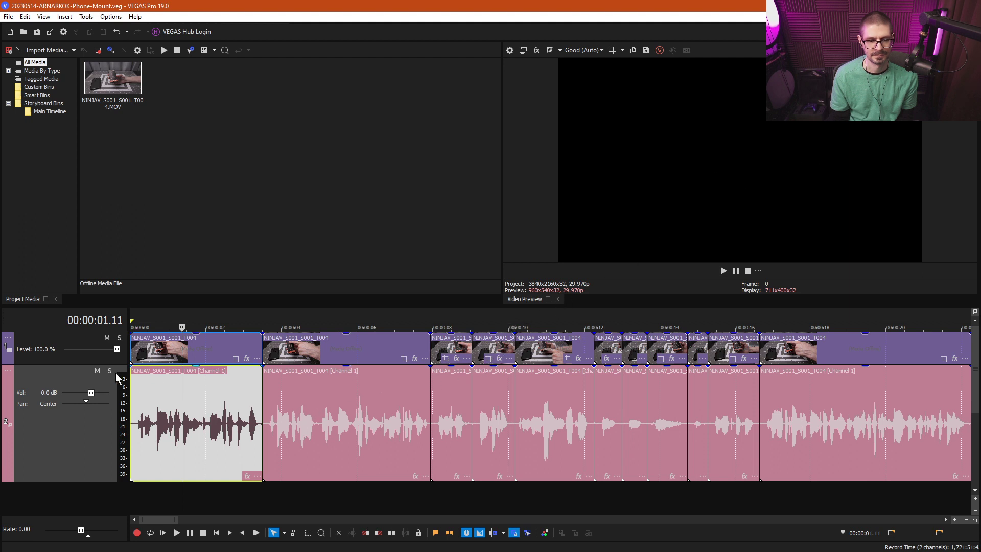
{"action": "left_click", "coordinate": [209, 351]}
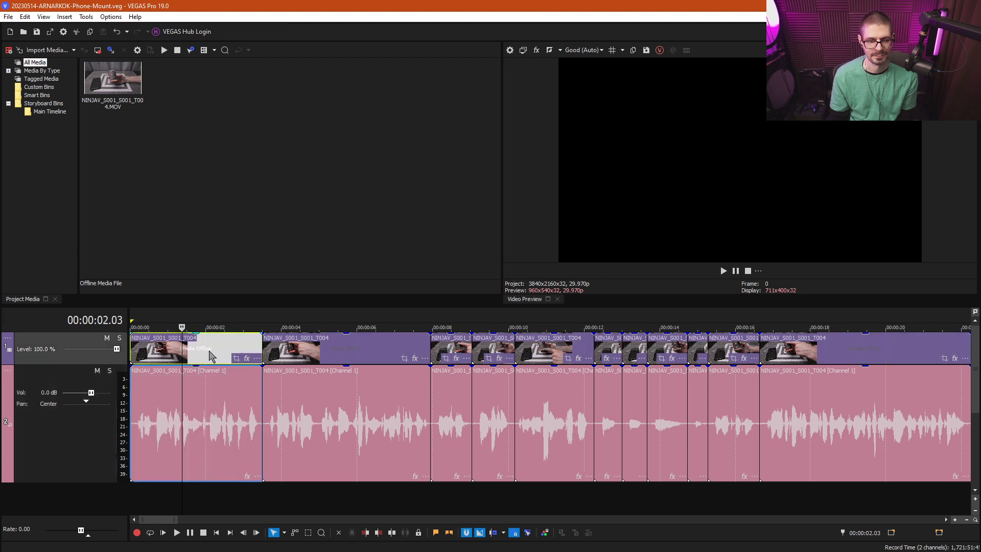
{"action": "key", "text": "space"}
{"action": "key", "text": "space"}
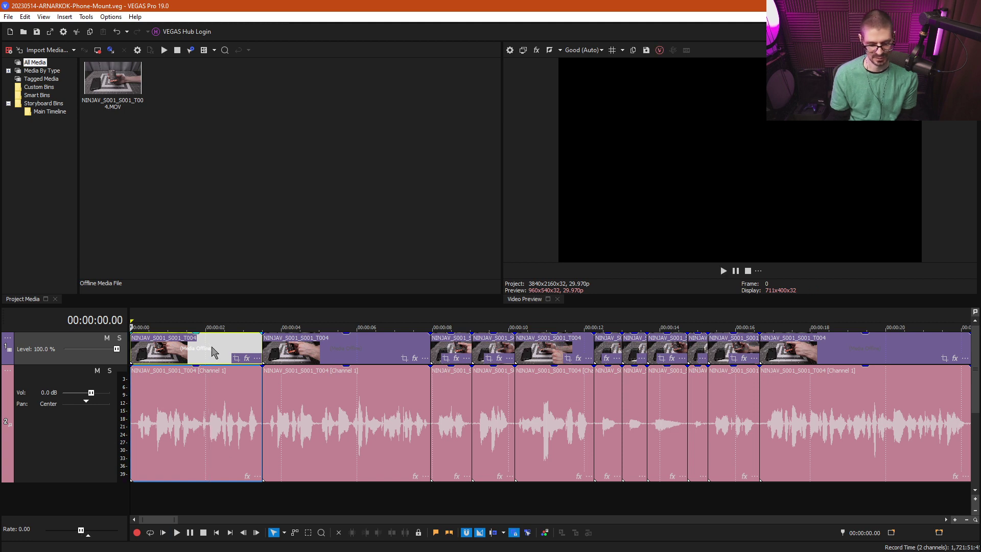
{"action": "left_click", "coordinate": [553, 353]}
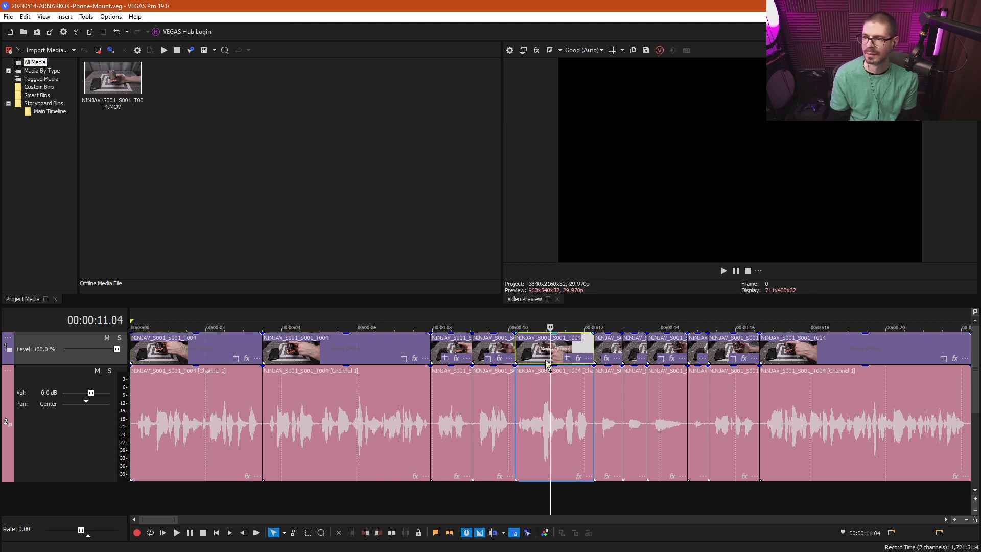
{"action": "scroll", "coordinate": [539, 397], "scroll_direction": "down", "scroll_amount": 10}
{"action": "scroll", "coordinate": [439, 415], "scroll_direction": "down", "scroll_amount": 3}
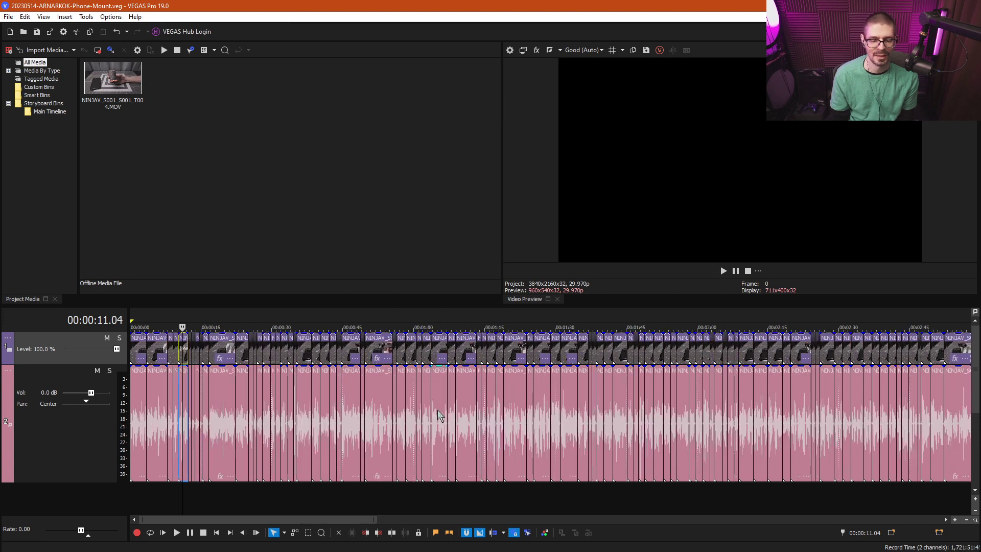
{"action": "left_click", "coordinate": [366, 408]}
{"action": "key", "text": "Home"}
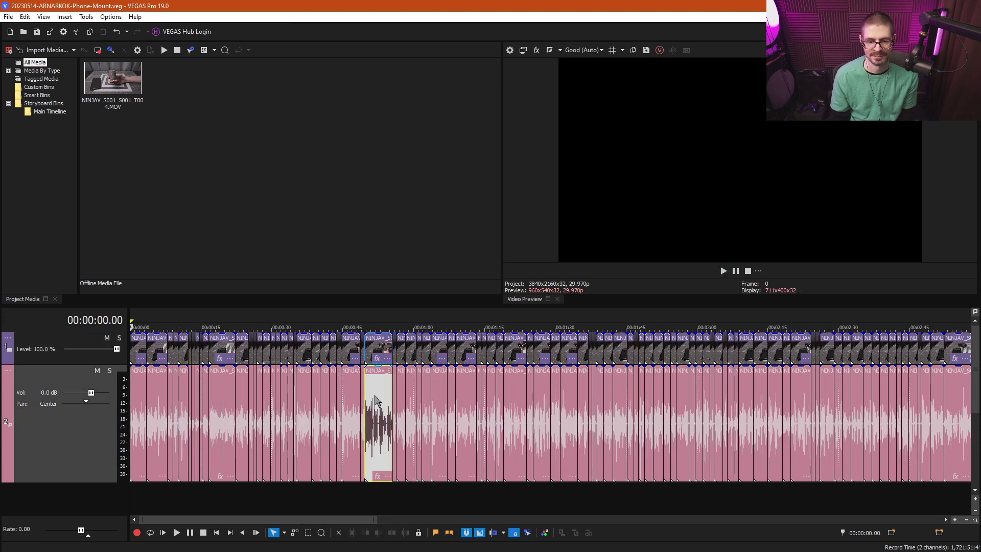
{"action": "left_click", "coordinate": [375, 400]}
{"action": "key", "text": "space"}
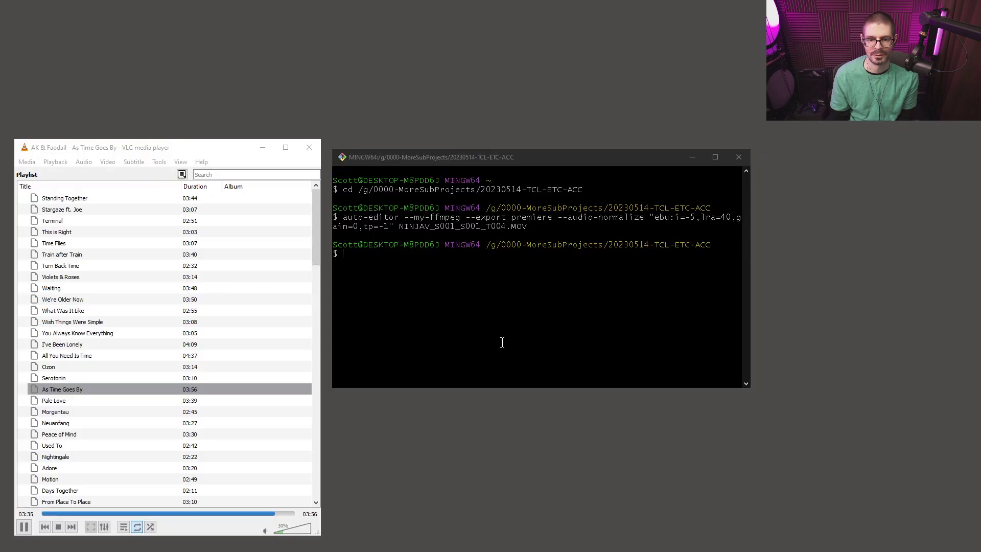
Step: Switch to the Git Bash terminal used for the auto-editor export and close it
{"action": "left_click", "coordinate": [616, 300]}
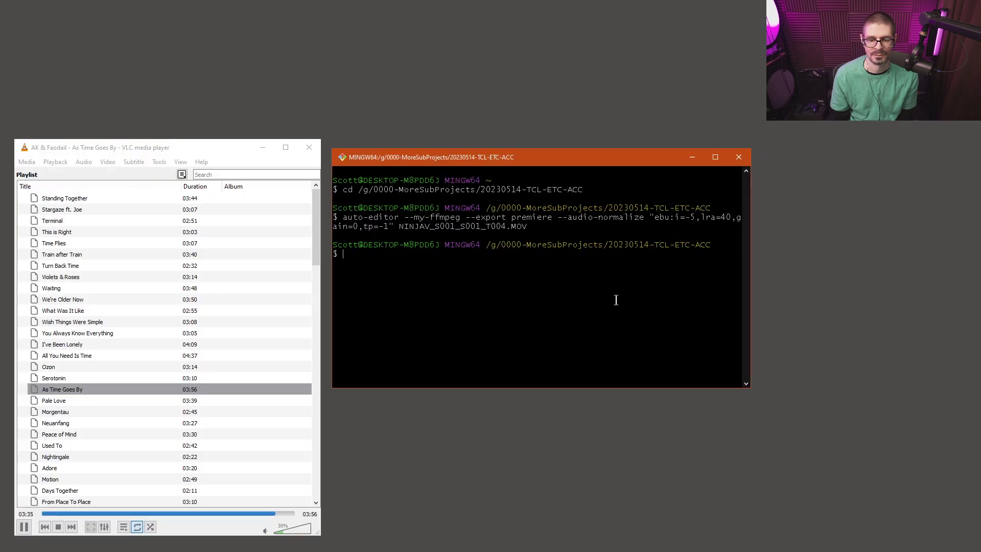
{"action": "left_click", "coordinate": [742, 159]}
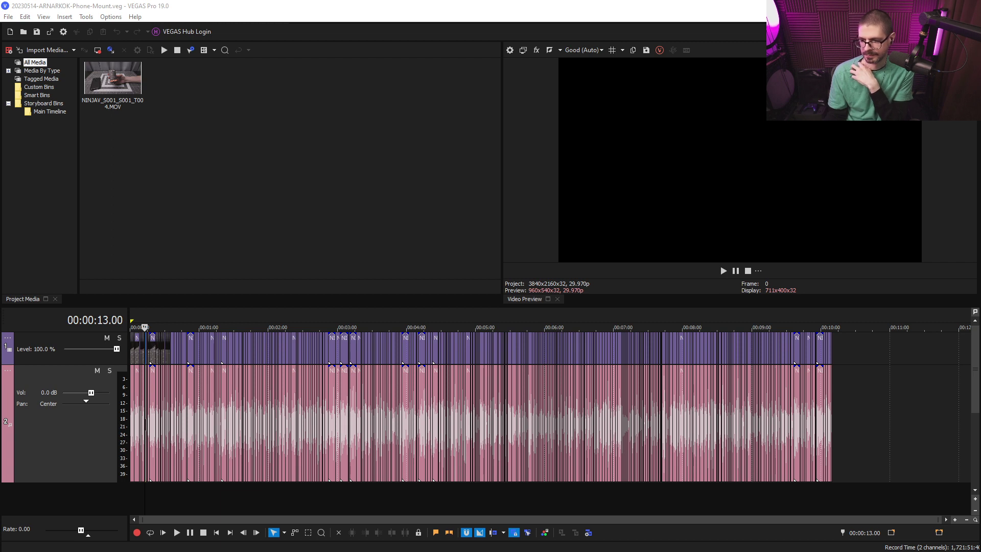
Step: Switch back to the VEGAS Pro phone mount timeline, focus on its beginning, and play part of the first clip
{"action": "left_click", "coordinate": [170, 366]}
{"action": "left_click", "coordinate": [143, 367]}
{"action": "scroll", "coordinate": [144, 367], "scroll_direction": "up", "scroll_amount": 3}
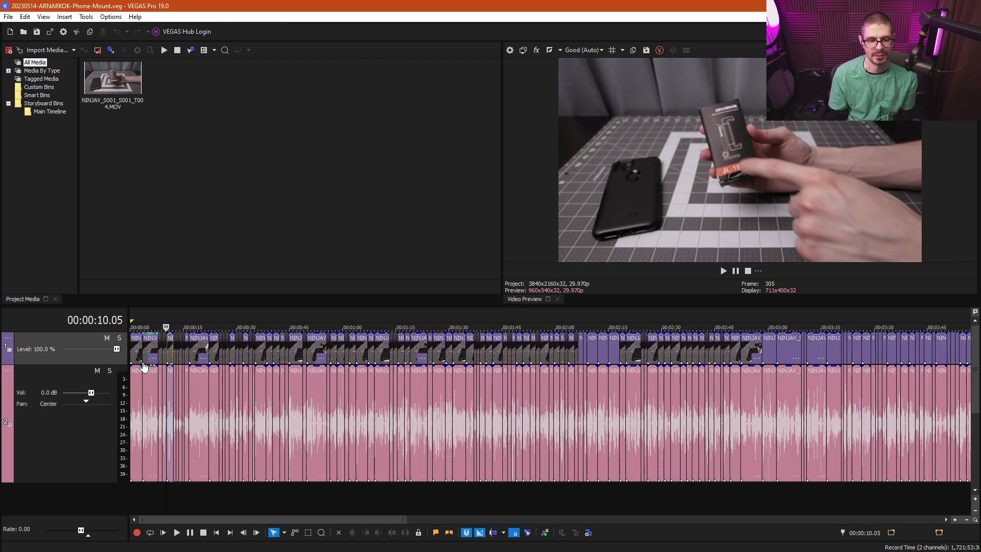
{"action": "scroll", "coordinate": [166, 368], "scroll_direction": "up", "scroll_amount": 3}
{"action": "left_click", "coordinate": [136, 357]}
{"action": "key", "text": "space"}
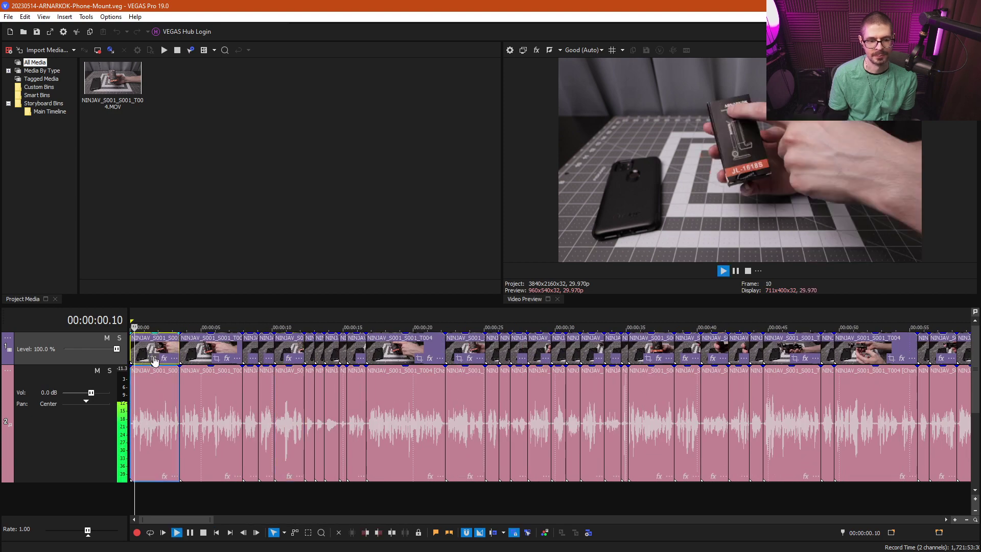
{"action": "scroll", "coordinate": [165, 361], "scroll_direction": "up", "scroll_amount": 3}
{"action": "key", "text": "space"}
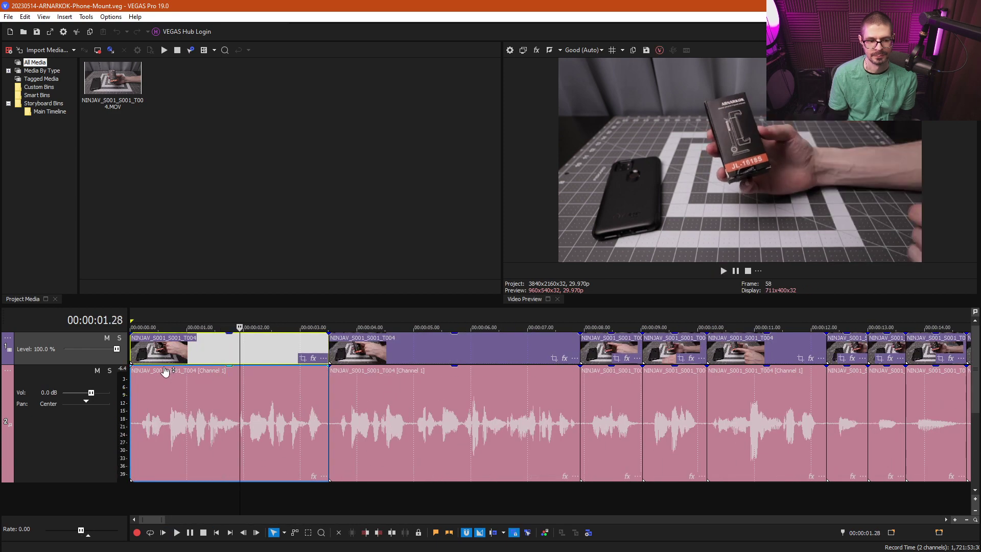
Step: Play the opening footage from near the start of the first clip at 1.5x speed
{"action": "left_click", "coordinate": [145, 356]}
{"action": "key", "text": "l"}
{"action": "key", "text": "l"}
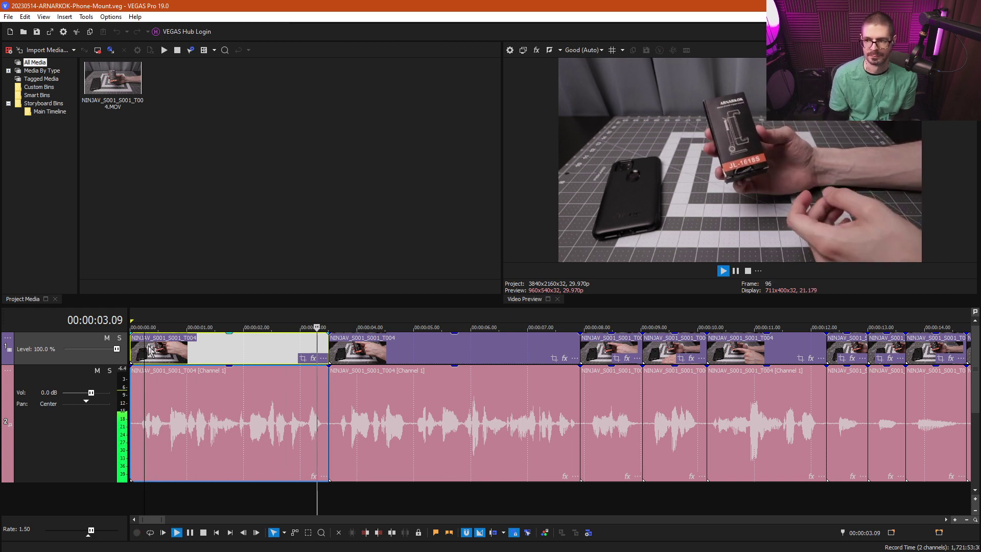
{"action": "key", "text": "k"}
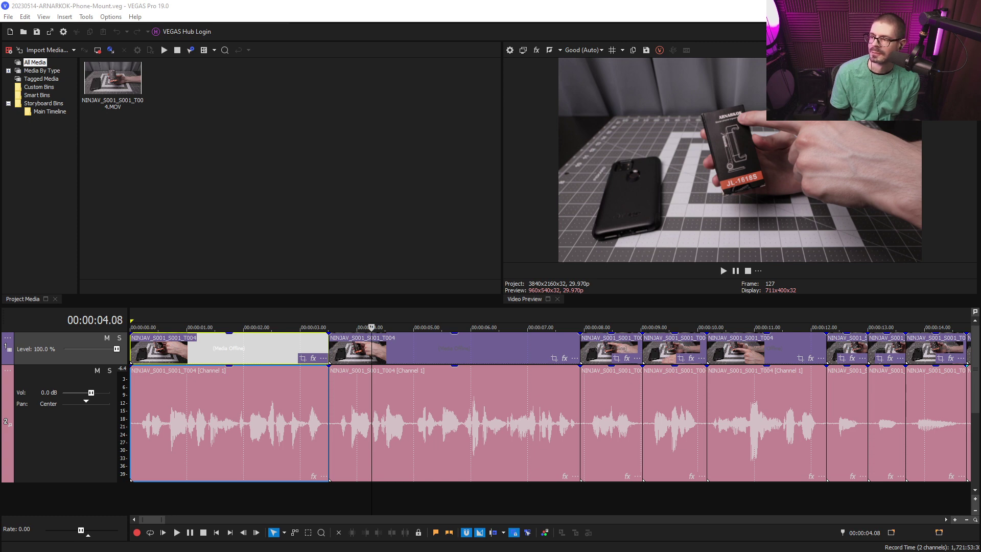
Step: Replay the first clip from about one second in, and review the transition from its end into the following clips
{"action": "left_click", "coordinate": [195, 358]}
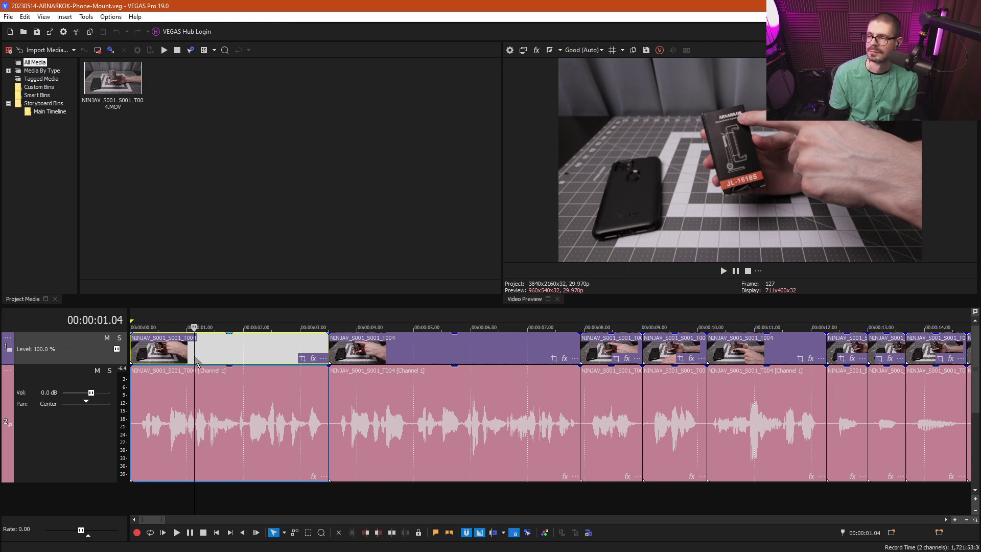
{"action": "key", "text": "space"}
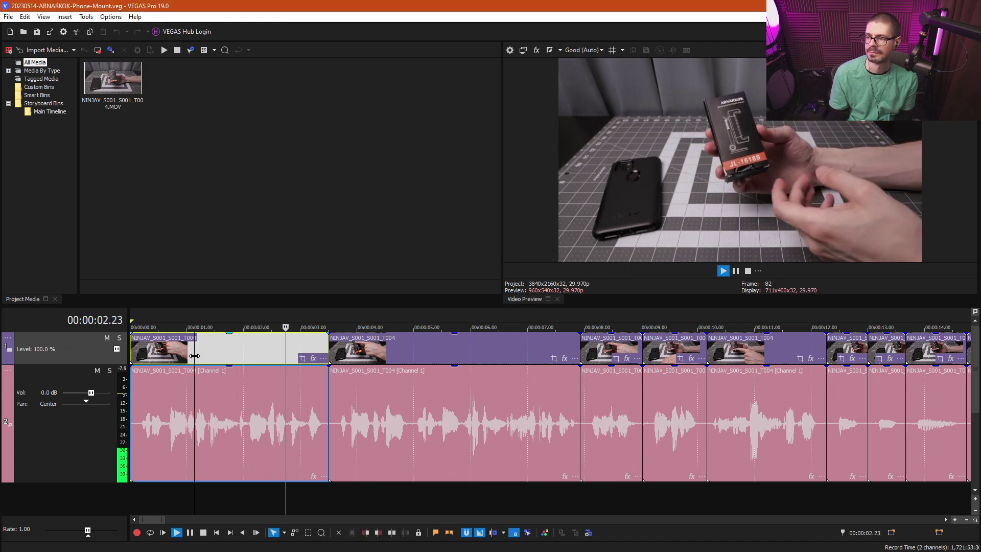
{"action": "key", "text": "Return"}
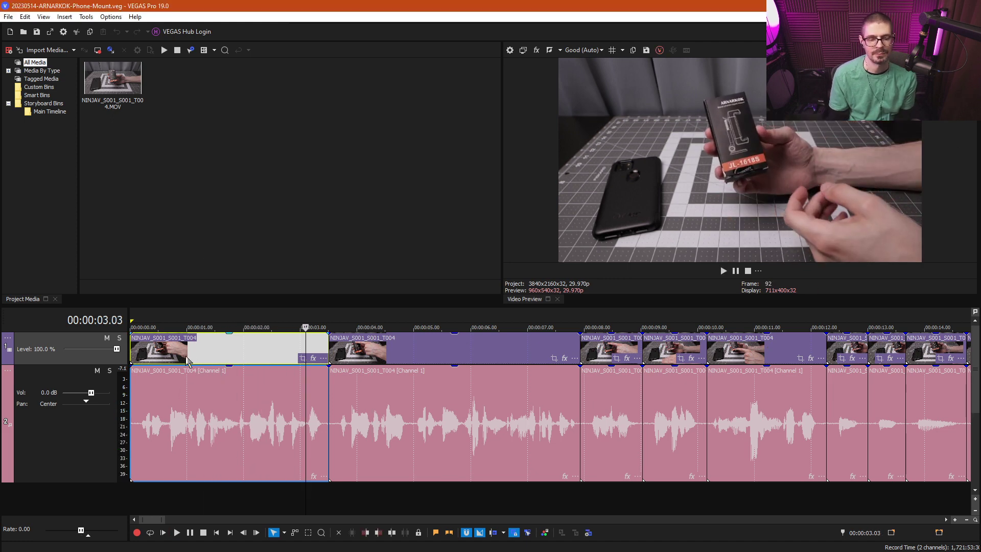
{"action": "left_click", "coordinate": [318, 352]}
{"action": "key", "text": "space"}
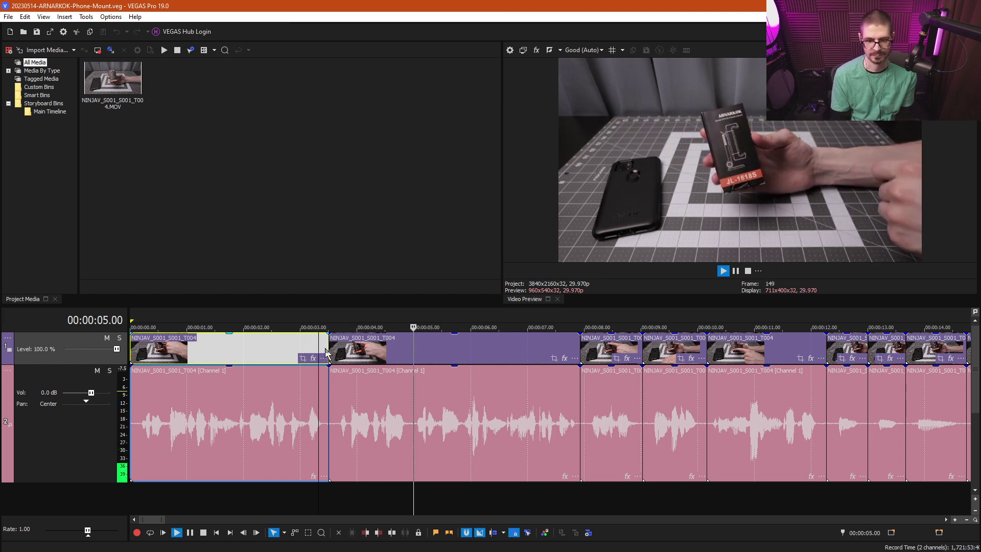
{"action": "scroll", "coordinate": [562, 414], "scroll_direction": "down", "scroll_amount": 2}
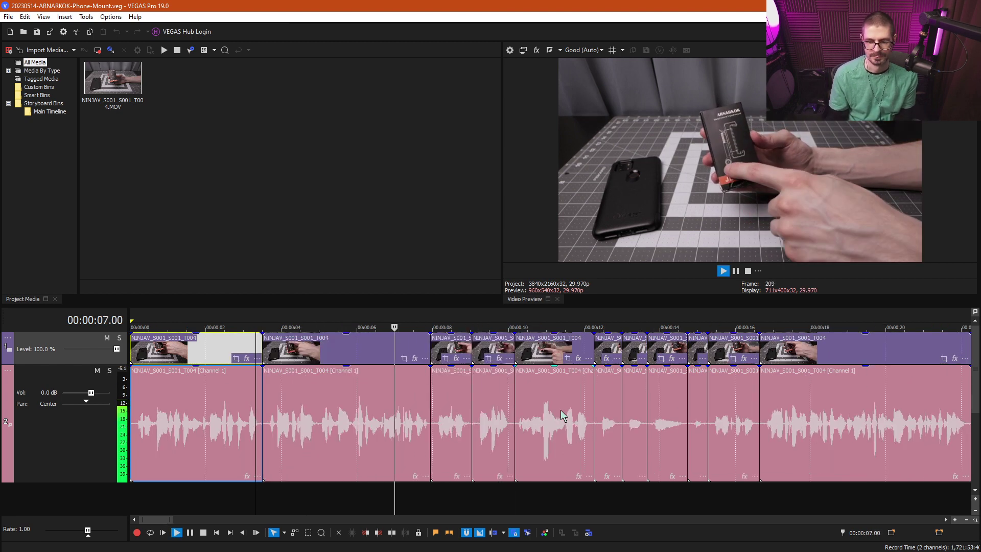
{"action": "key", "text": "Return"}
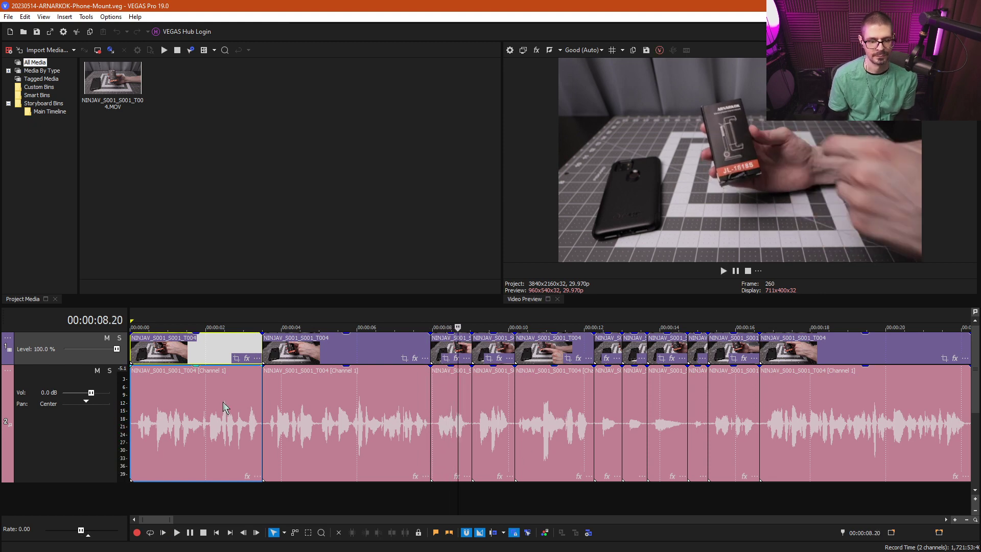
Step: Delete the first clip with auto ripple enabled, and review the closed-up timeline at 1.5x speed
{"action": "left_click", "coordinate": [224, 407]}
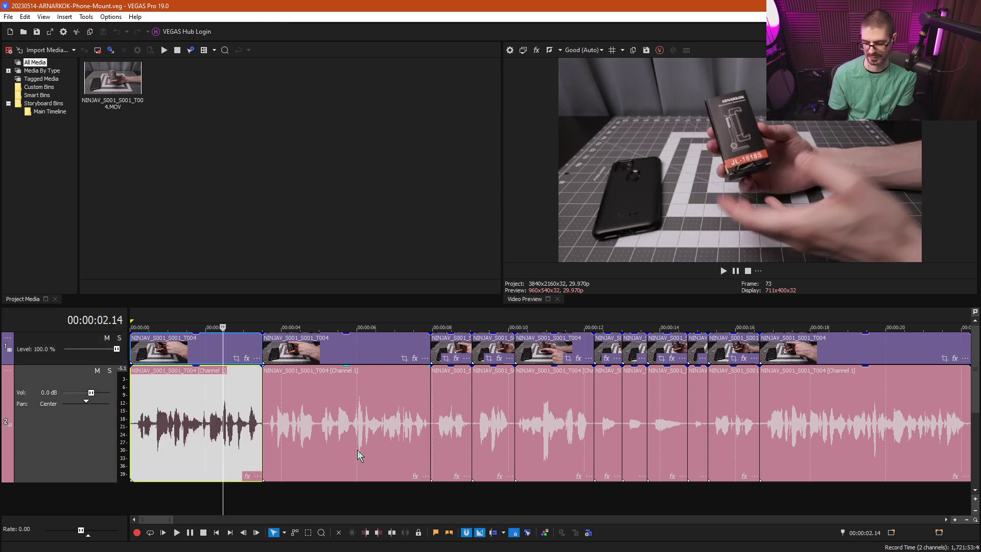
{"action": "key", "text": "ctrl+l"}
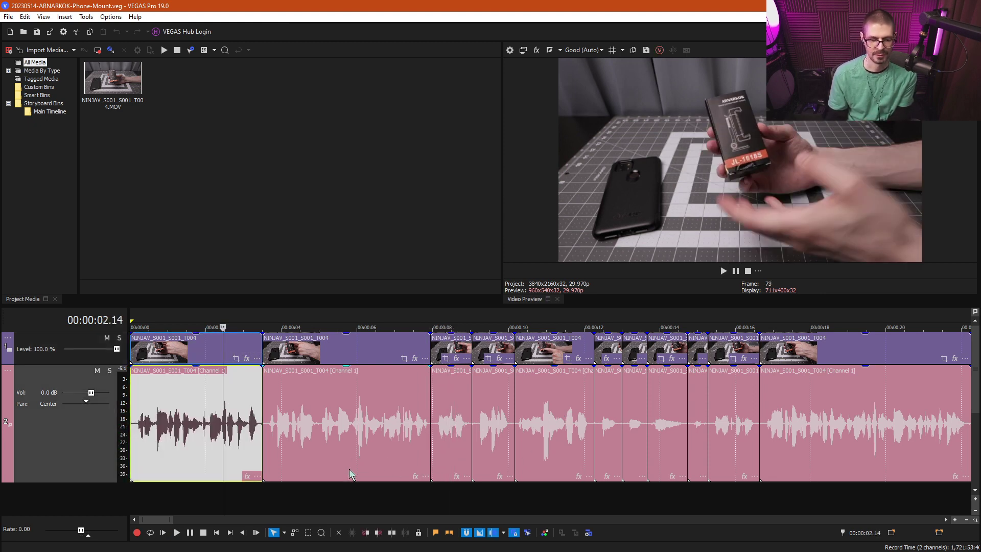
{"action": "key", "text": "Delete"}
{"action": "key", "text": "l"}
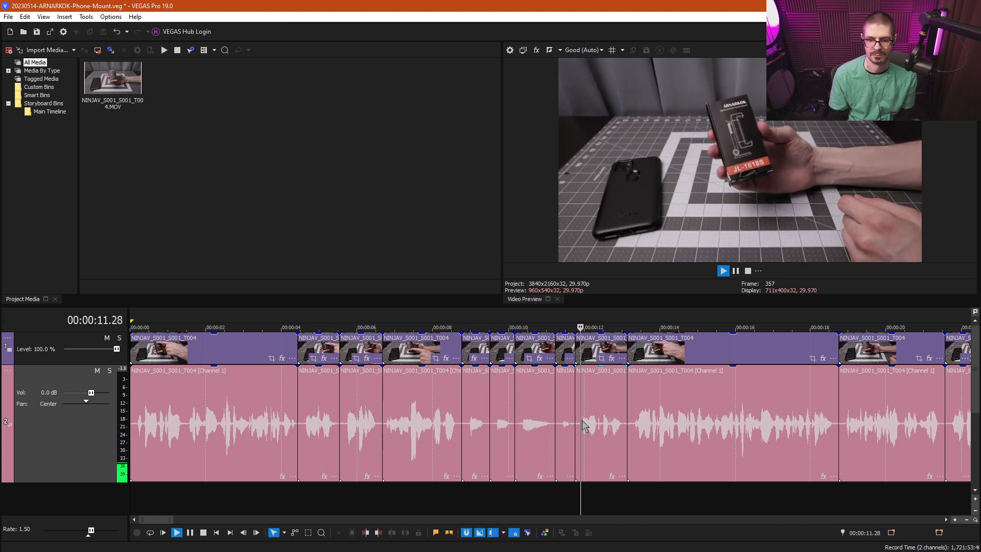
{"action": "key", "text": "k"}
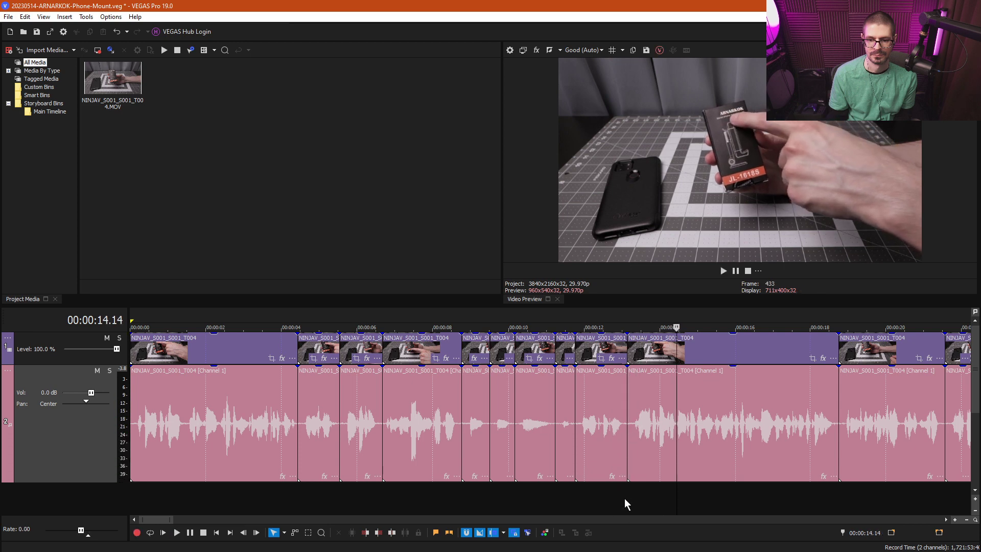
Step: Delete every clip before the one under the playhead, rippling the rest to the start, and play the result at 1.5x speed
{"action": "key", "text": "d"}
{"action": "key", "text": "d"}
{"action": "left_click_drag", "start_coordinate": [611, 491], "coordinate": [0, 220]}
{"action": "key", "text": "Delete"}
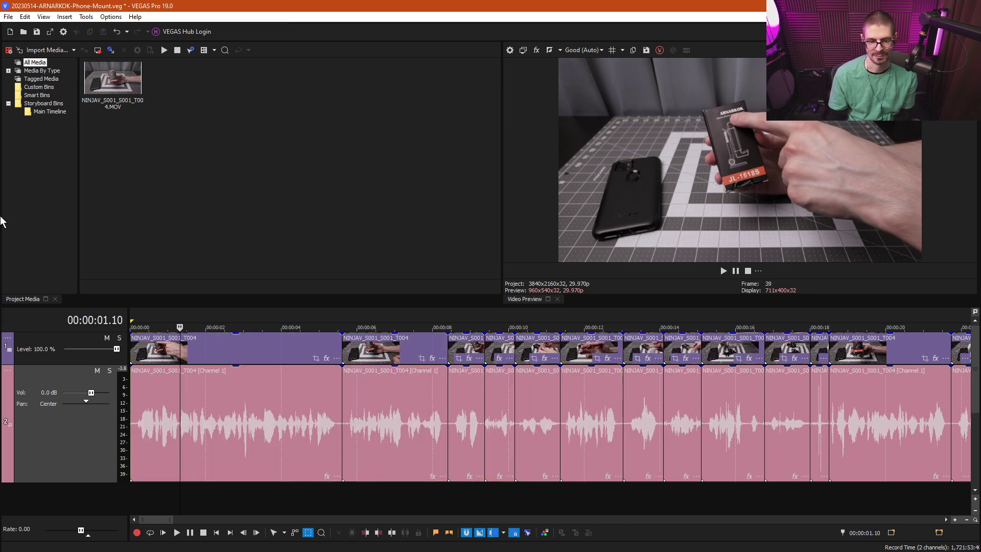
{"action": "key", "text": "l"}
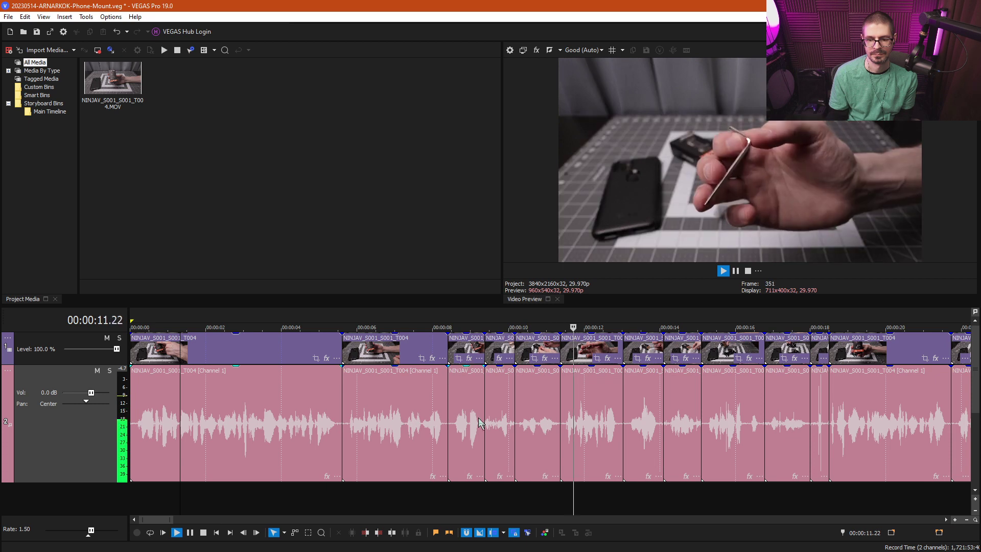
Step: Delete the two adjoining short clips that start at about 9.4 seconds, with the gap closed by auto ripple
{"action": "left_click", "coordinate": [497, 424]}
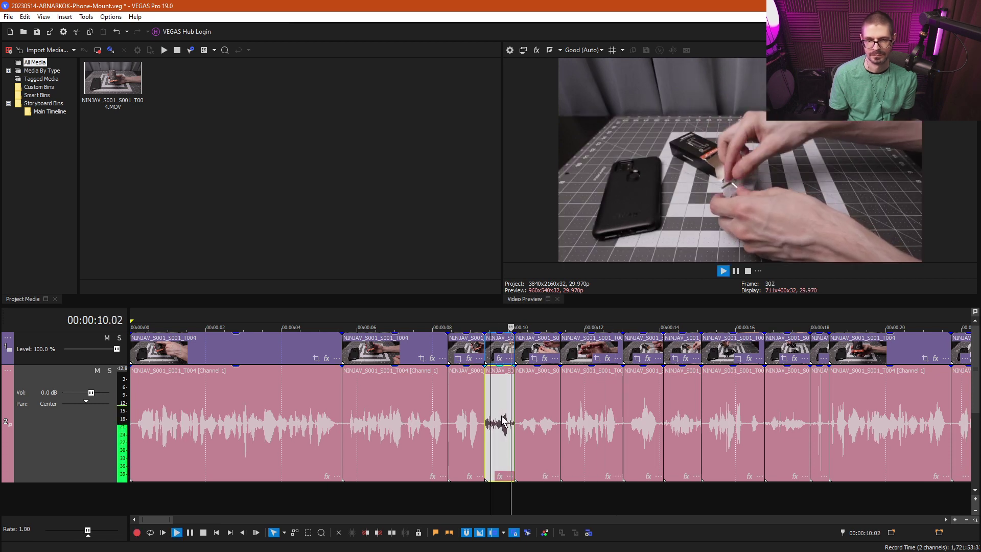
{"action": "key", "text": "space"}
{"action": "key", "text": "Delete"}
{"action": "left_click", "coordinate": [495, 418]}
{"action": "key", "text": "Delete"}
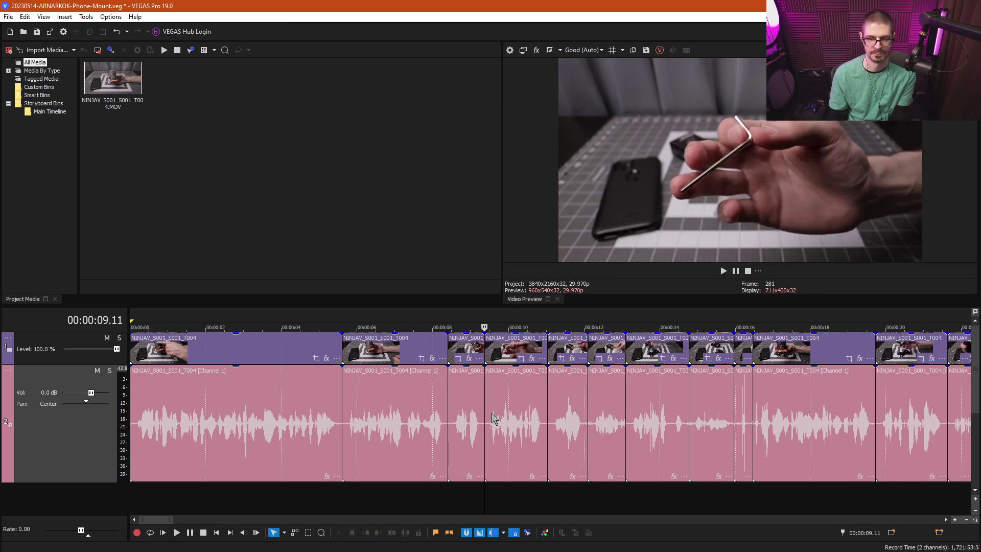
Step: Play on from the end of the second clip at 1.5x speed, and delete the three clips between about 13 and 16.5 seconds
{"action": "left_click", "coordinate": [444, 418]}
{"action": "key", "text": "l"}
{"action": "key", "text": "l"}
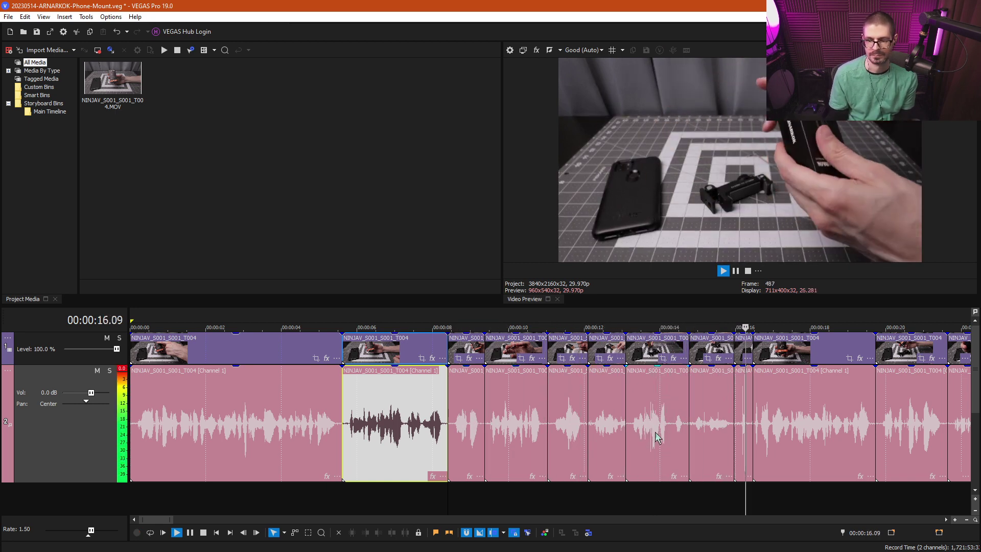
{"action": "key", "text": "k"}
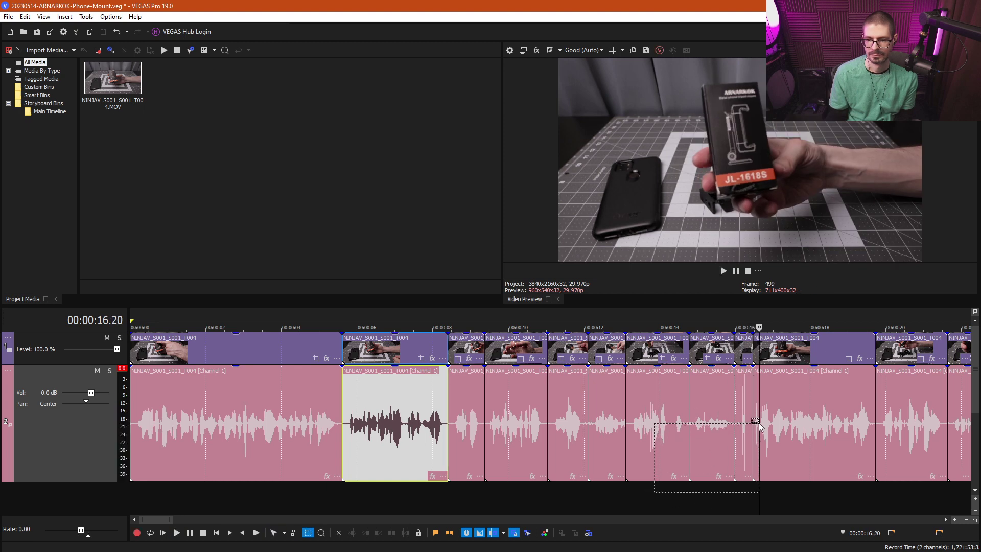
{"action": "left_click_drag", "start_coordinate": [759, 426], "coordinate": [749, 421]}
{"action": "key", "text": "Delete"}
Step: Review the new join at about 13 seconds and the following clips at 1.5x speed with the normal edit tool active
{"action": "key", "text": "l"}
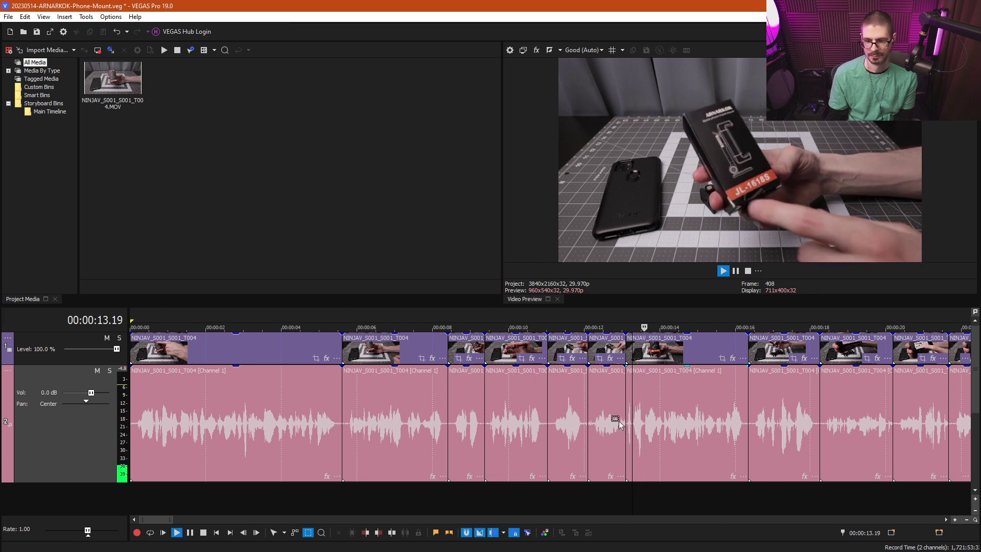
{"action": "left_click", "coordinate": [623, 424]}
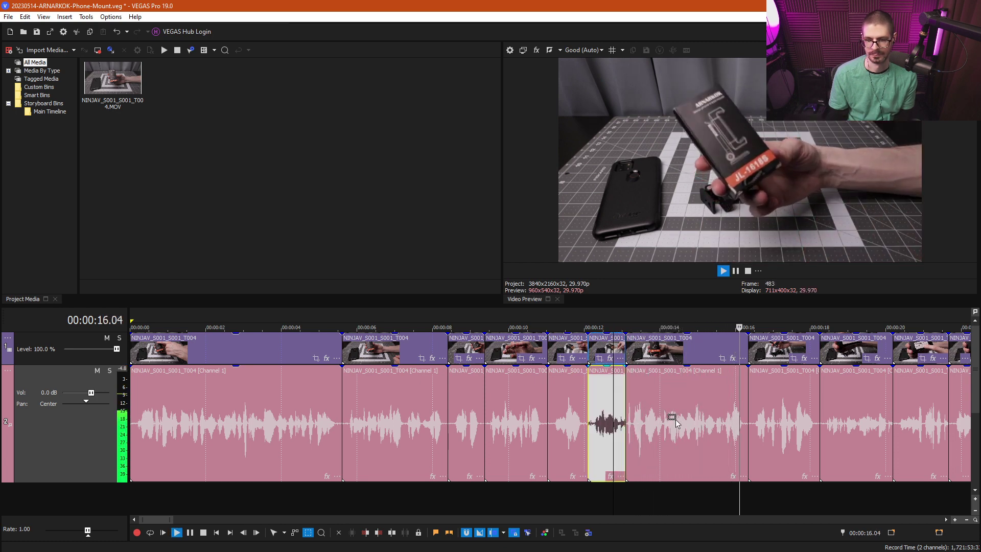
{"action": "key", "text": "l"}
{"action": "key", "text": "ctrl+d"}
{"action": "scroll", "coordinate": [669, 424], "scroll_direction": "down", "scroll_amount": 2}
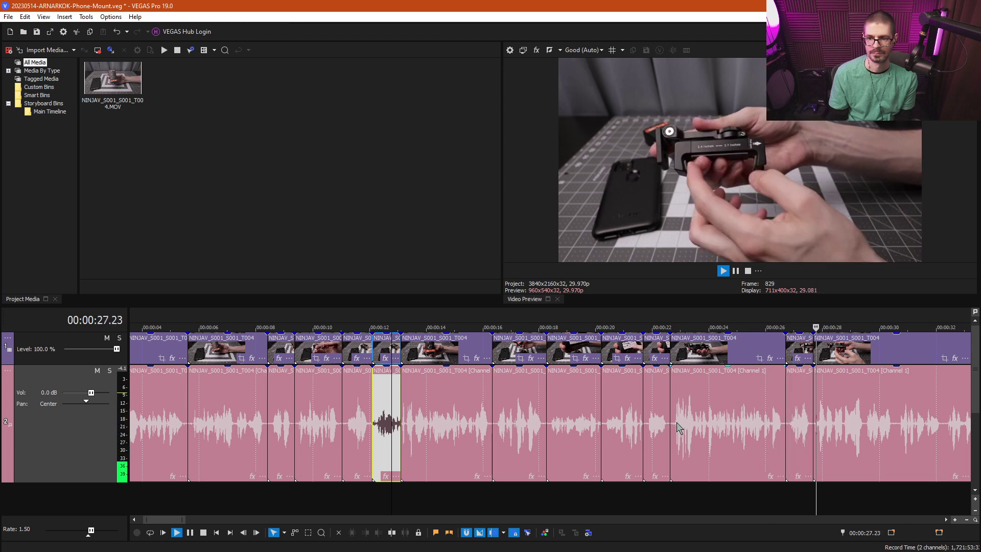
Step: Delete the short clip at about 27 seconds, right after the longer clip that starts near 23 seconds
{"action": "left_click", "coordinate": [702, 424]}
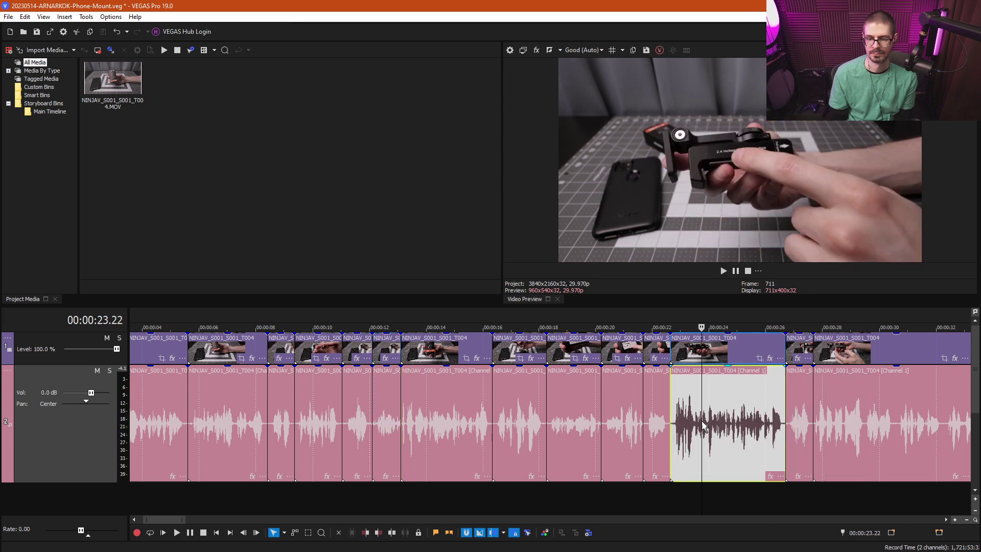
{"action": "double_click", "coordinate": [806, 422]}
{"action": "key", "text": "Delete"}
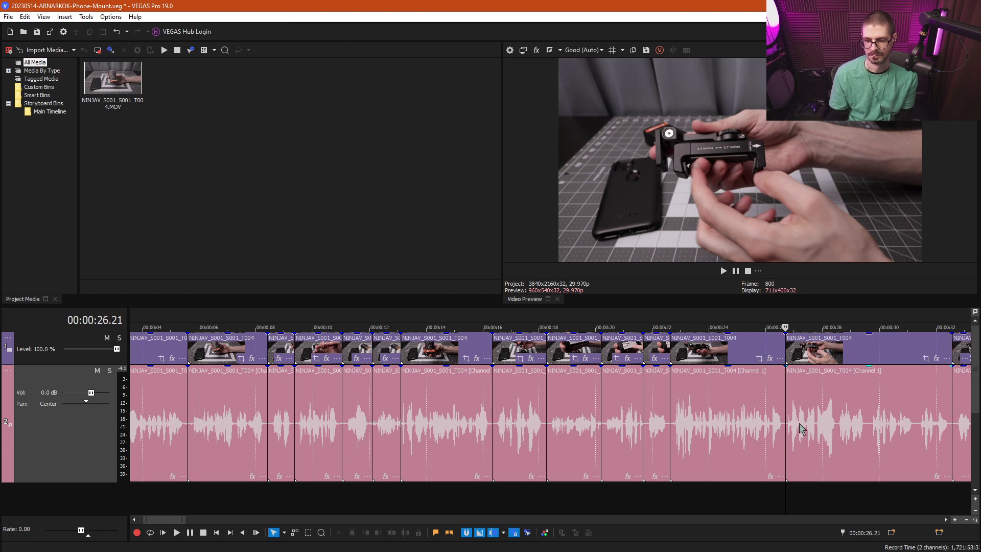
Step: Shift the clip at about 23 seconds and then the next one later with ripple, leaving a small gap before each
{"action": "left_click", "coordinate": [791, 425]}
{"action": "left_click_drag", "start_coordinate": [717, 411], "coordinate": [728, 411]}
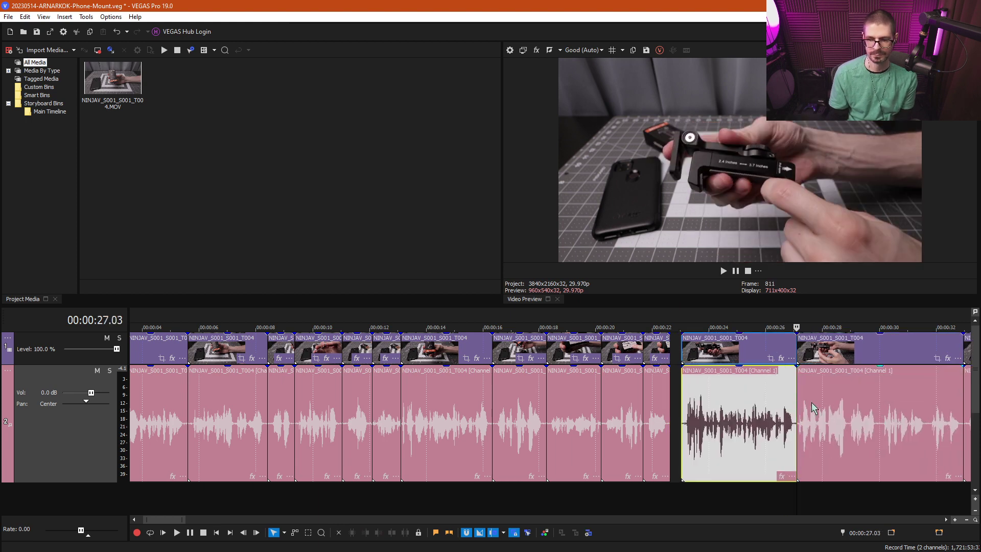
{"action": "left_click_drag", "start_coordinate": [815, 409], "coordinate": [846, 406]}
{"action": "scroll", "coordinate": [746, 423], "scroll_direction": "down", "scroll_amount": 3}
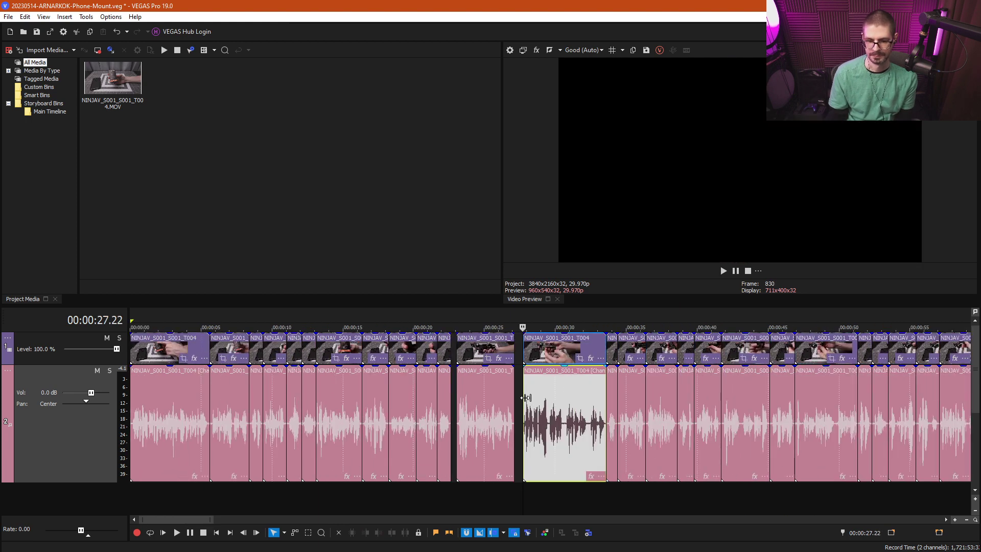
Step: Play the footage following the second gap at 1.5x speed, and replay the clip that starts at about 42 seconds
{"action": "key", "text": "l"}
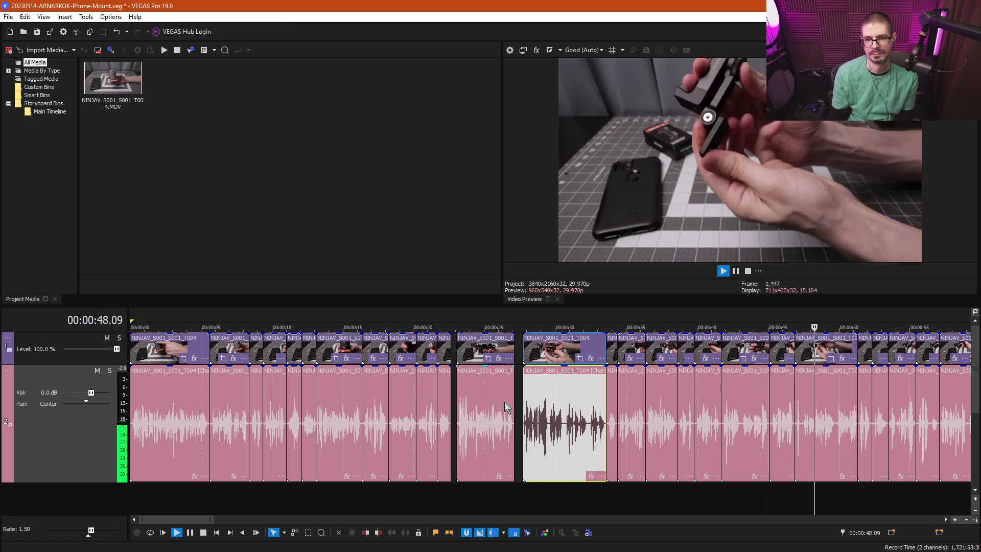
{"action": "key", "text": "Return"}
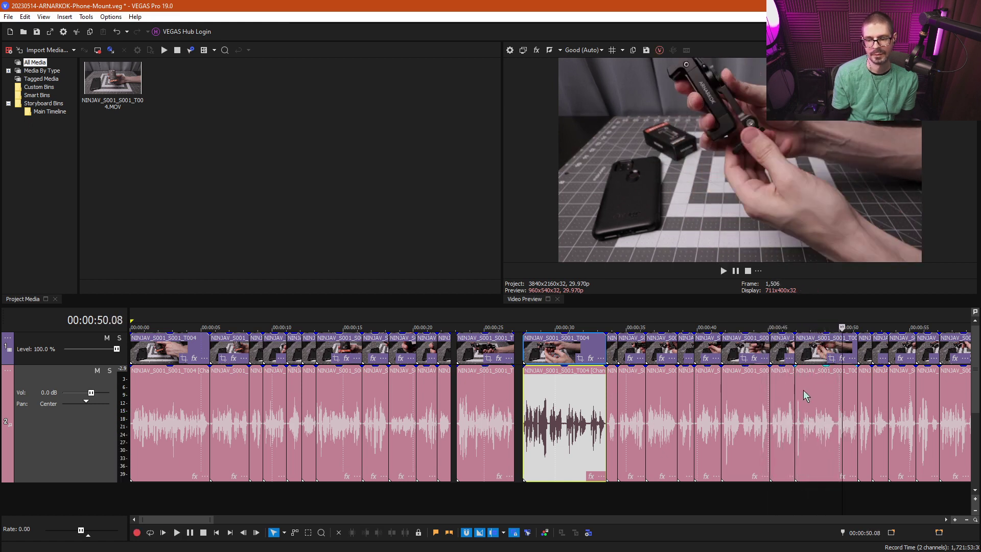
{"action": "mouse_move", "coordinate": [805, 396]}
{"action": "left_mouse_down"}
{"action": "mouse_move", "coordinate": [841, 393]}
{"action": "mouse_move", "coordinate": [809, 394]}
{"action": "left_mouse_up"}
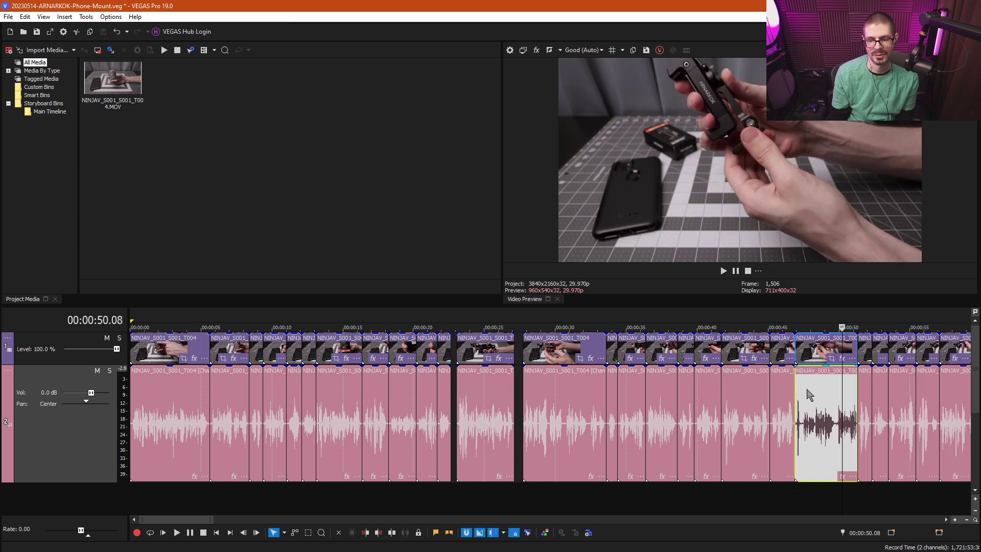
{"action": "left_click", "coordinate": [723, 396]}
{"action": "key", "text": "space"}
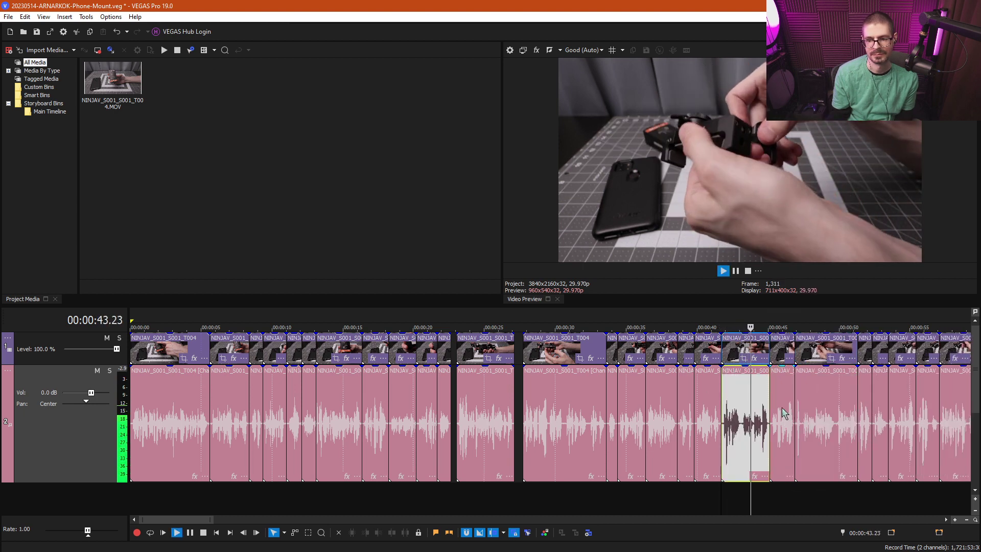
Step: Spot-check the transitions between the clips from about 36 to 47 seconds to find where the topic changes
{"action": "left_click", "coordinate": [640, 408]}
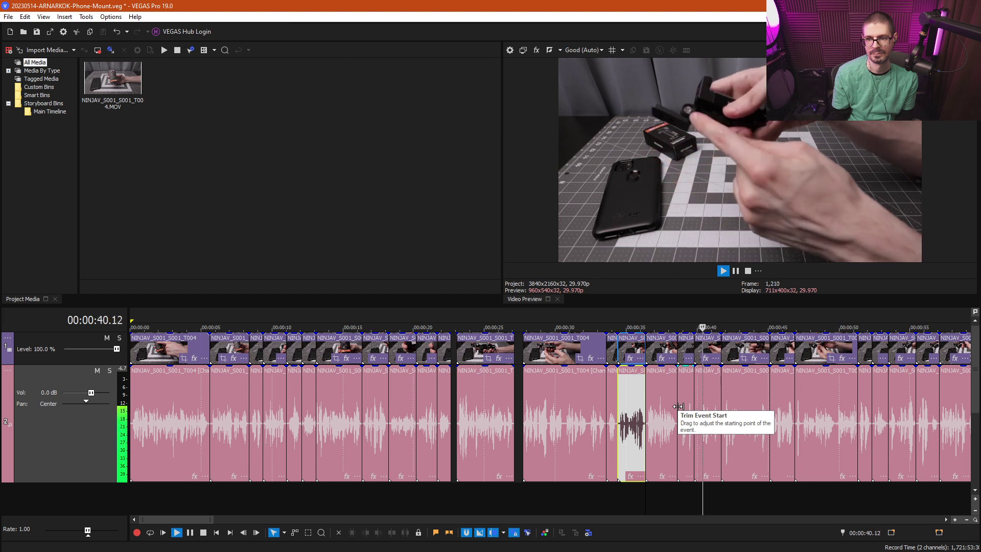
{"action": "key", "text": "Return"}
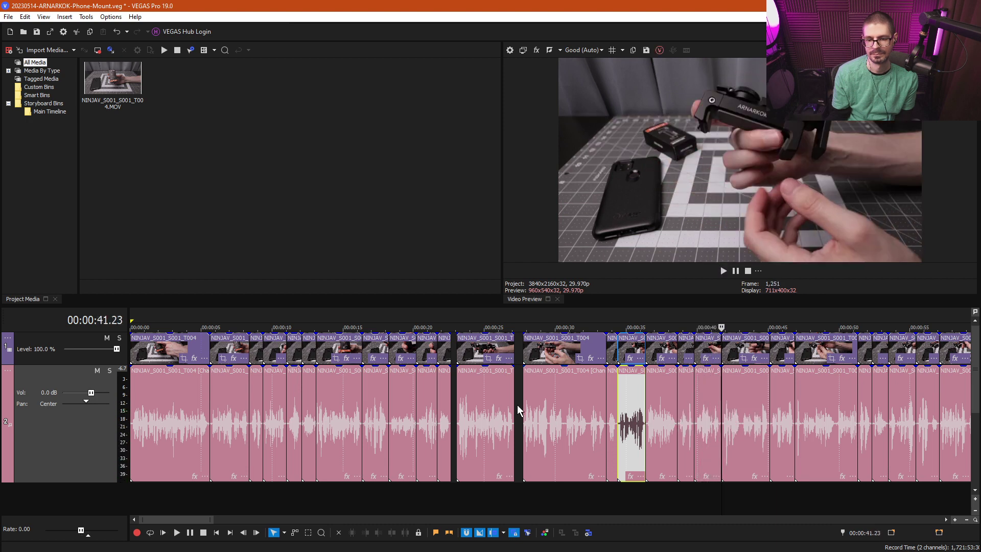
{"action": "left_click", "coordinate": [765, 402]}
{"action": "key", "text": "Return"}
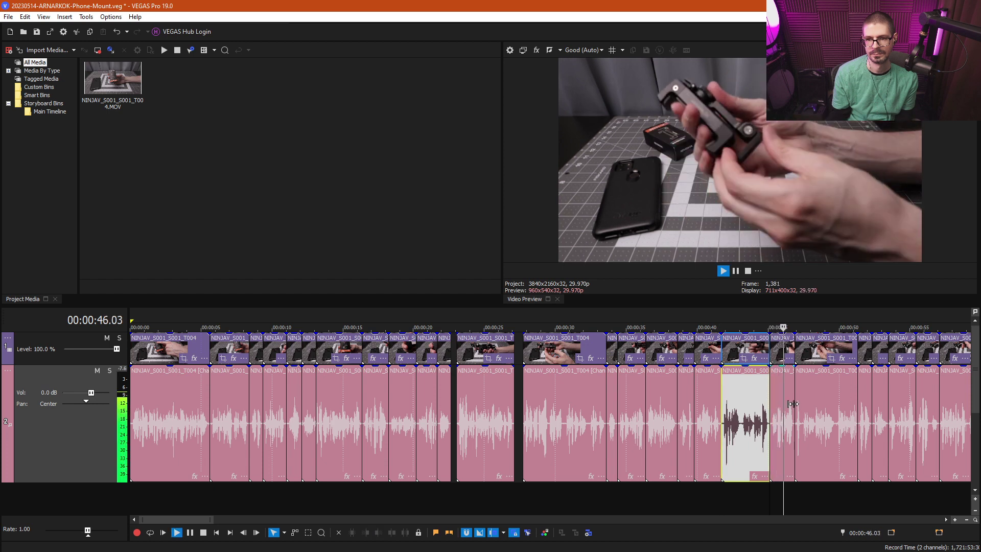
{"action": "key", "text": "Return"}
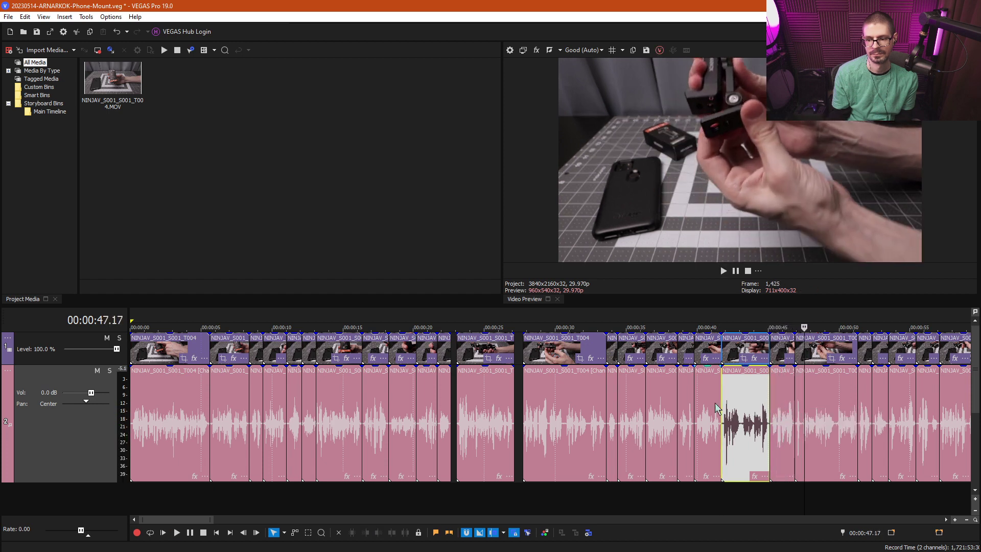
{"action": "left_click", "coordinate": [719, 402]}
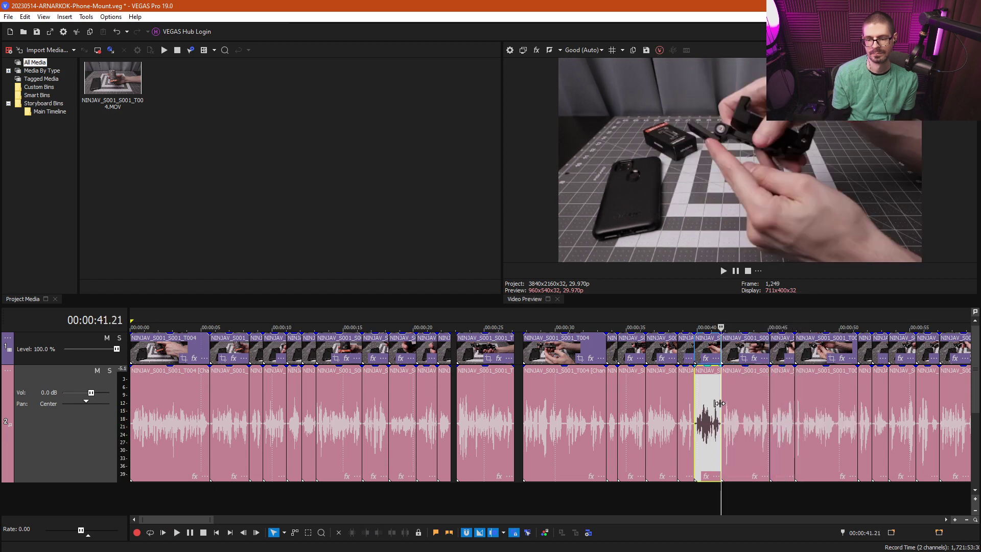
Step: Replay the section from about 30 seconds, and shift the clips from about 42 seconds onward later to leave a gap before them
{"action": "left_click", "coordinate": [569, 405]}
{"action": "key", "text": "l"}
{"action": "key", "text": "l"}
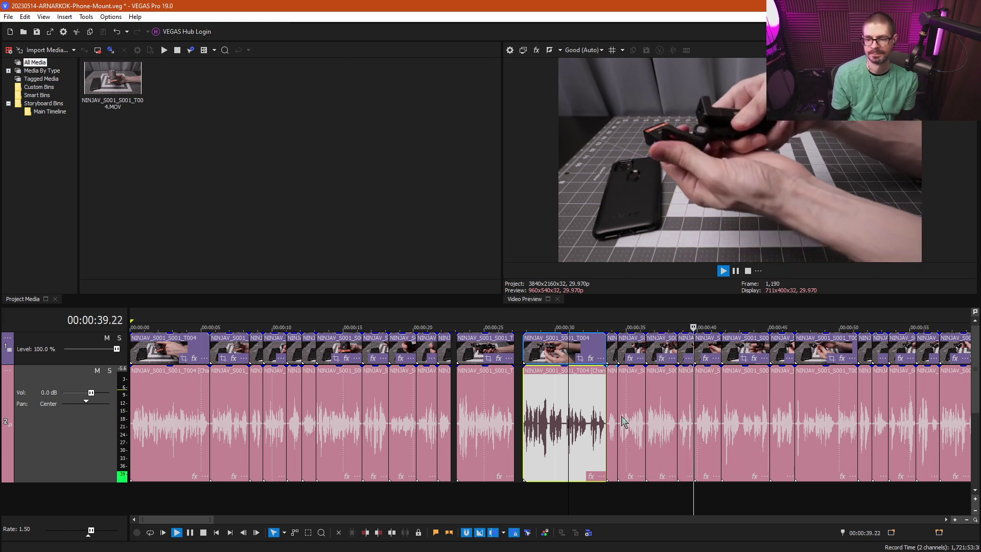
{"action": "key", "text": "k"}
{"action": "key", "text": "l"}
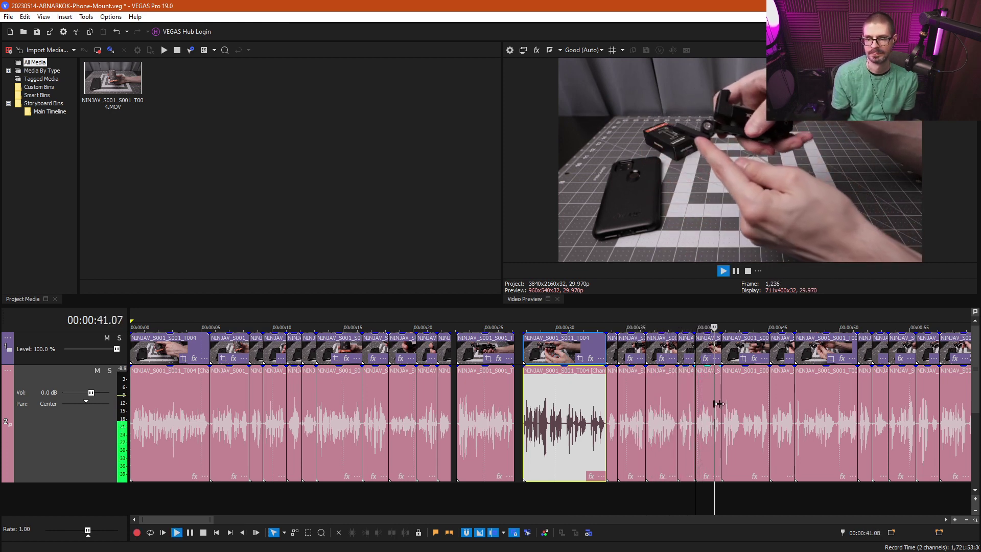
{"action": "left_click_drag", "start_coordinate": [737, 409], "coordinate": [771, 408]}
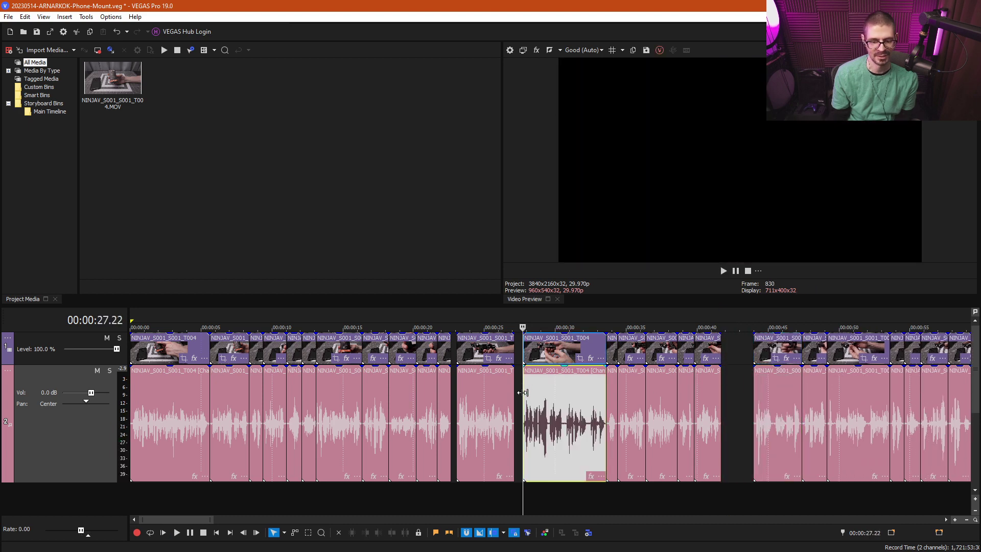
Step: Review the section between the second and third gaps, and the clips following the third gap, at 1.5x speed
{"action": "key", "text": "l"}
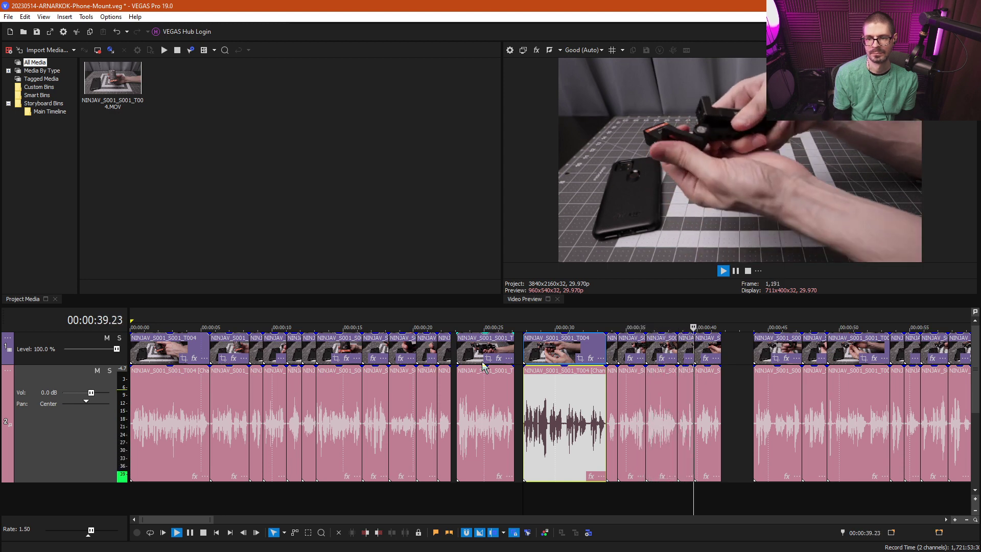
{"action": "key", "text": "k"}
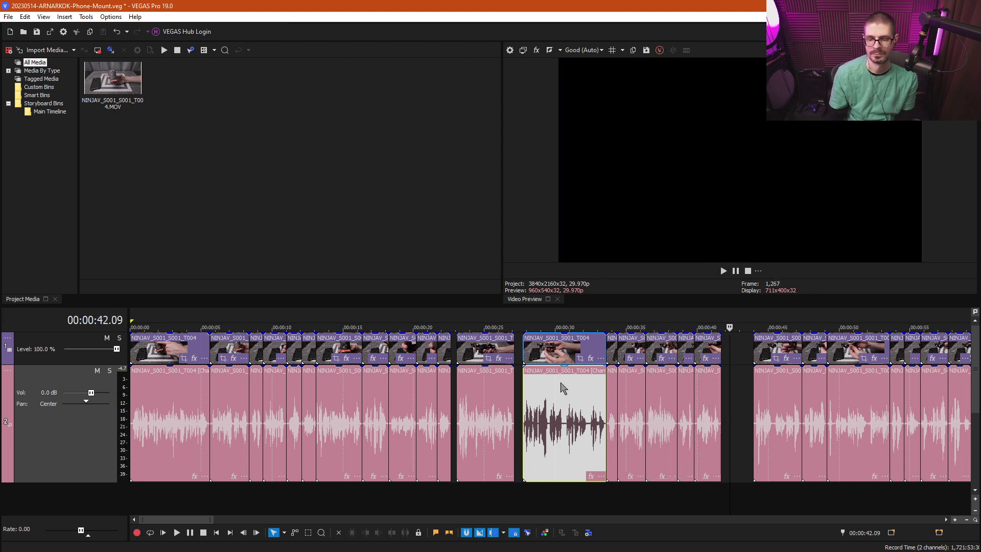
{"action": "left_click", "coordinate": [756, 404]}
{"action": "key", "text": "l"}
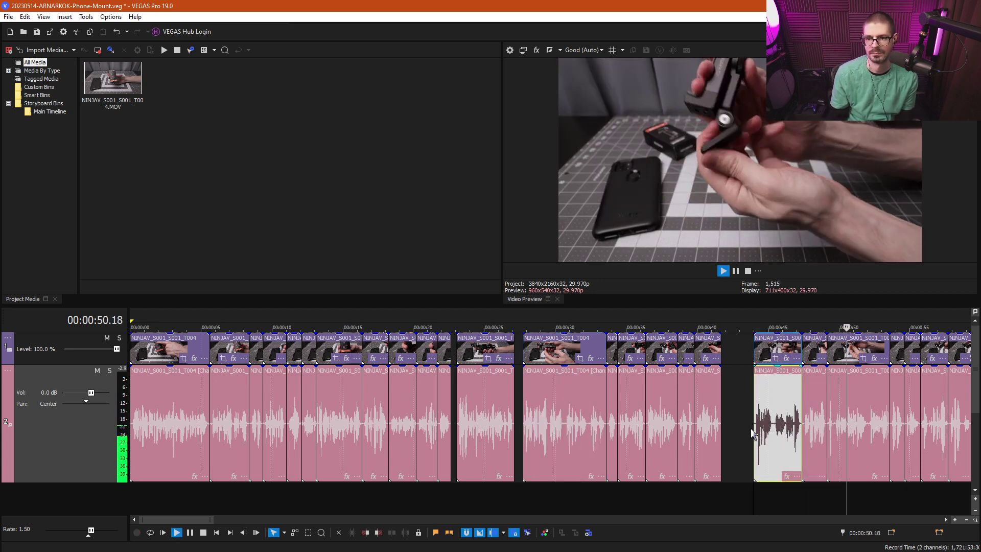
{"action": "scroll", "coordinate": [749, 435], "scroll_direction": "down", "scroll_amount": 2}
{"action": "scroll", "coordinate": [747, 442], "scroll_direction": "up", "scroll_amount": 2}
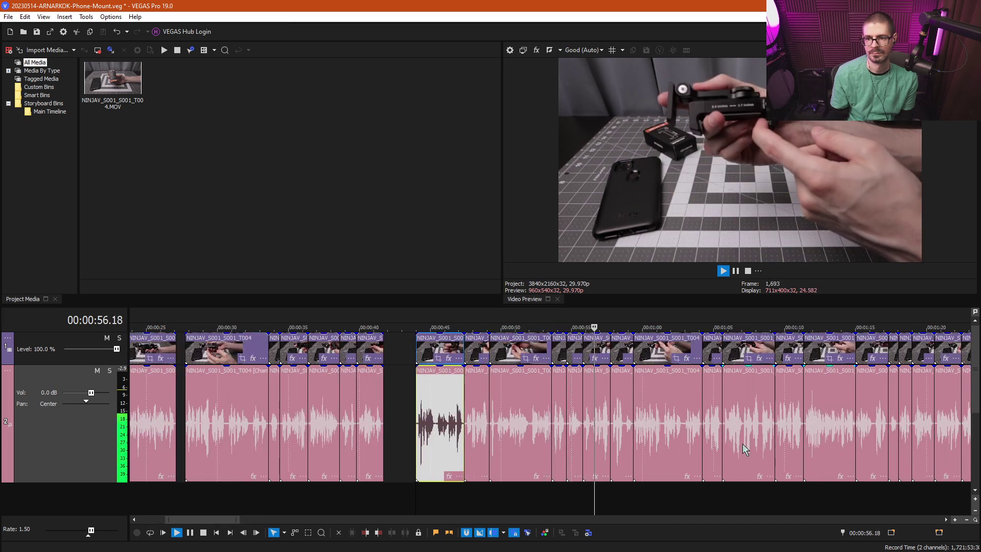
{"action": "key", "text": "space"}
Step: Check the cuts around 55 seconds, then split the clip starting near 55.7 seconds at about 56.4 seconds and delete its opening part
{"action": "left_click", "coordinate": [584, 434]}
{"action": "key", "text": "space"}
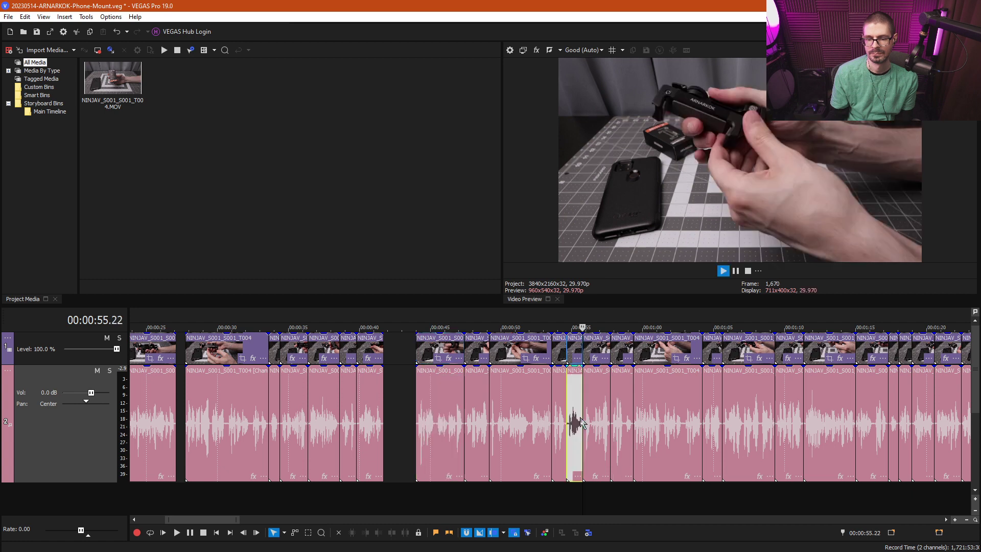
{"action": "scroll", "coordinate": [613, 435], "scroll_direction": "up", "scroll_amount": 3}
{"action": "left_click", "coordinate": [457, 435]}
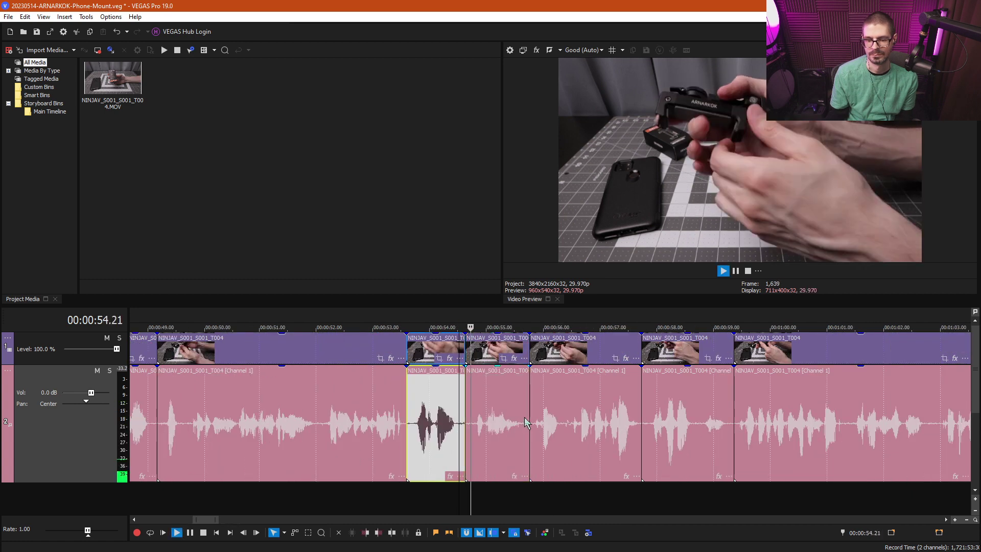
{"action": "key", "text": "k"}
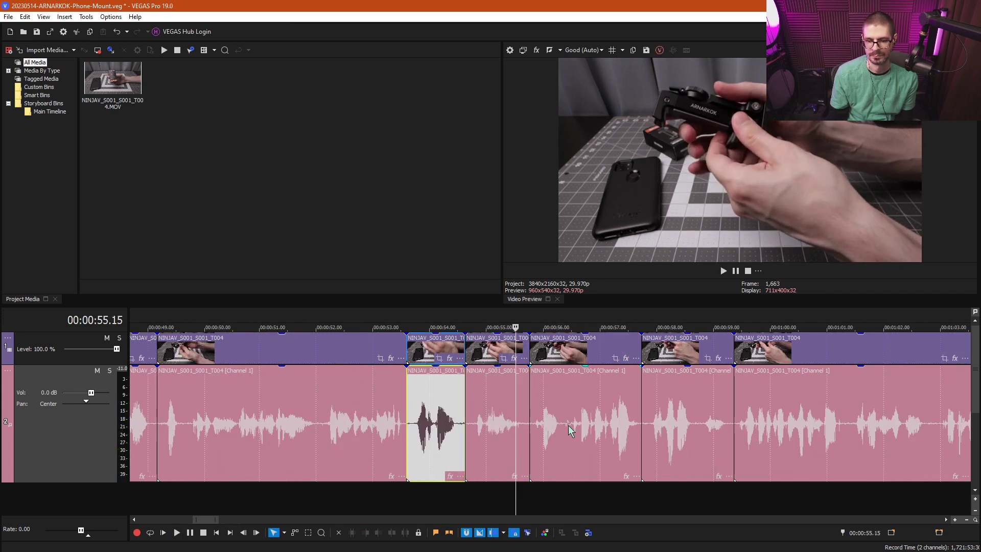
{"action": "left_click", "coordinate": [570, 427]}
{"action": "key", "text": "s"}
{"action": "left_click", "coordinate": [559, 423]}
{"action": "key", "text": "Delete"}
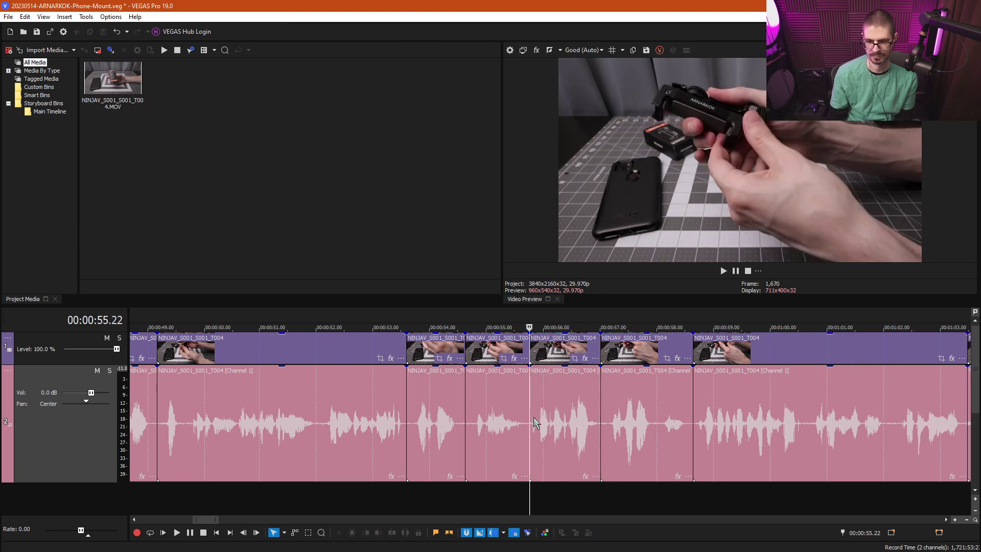
Step: Play across the trimmed cut at 1.5x speed, and recheck the end of the clip just before 58.5 seconds
{"action": "left_click", "coordinate": [483, 406]}
{"action": "key", "text": "l"}
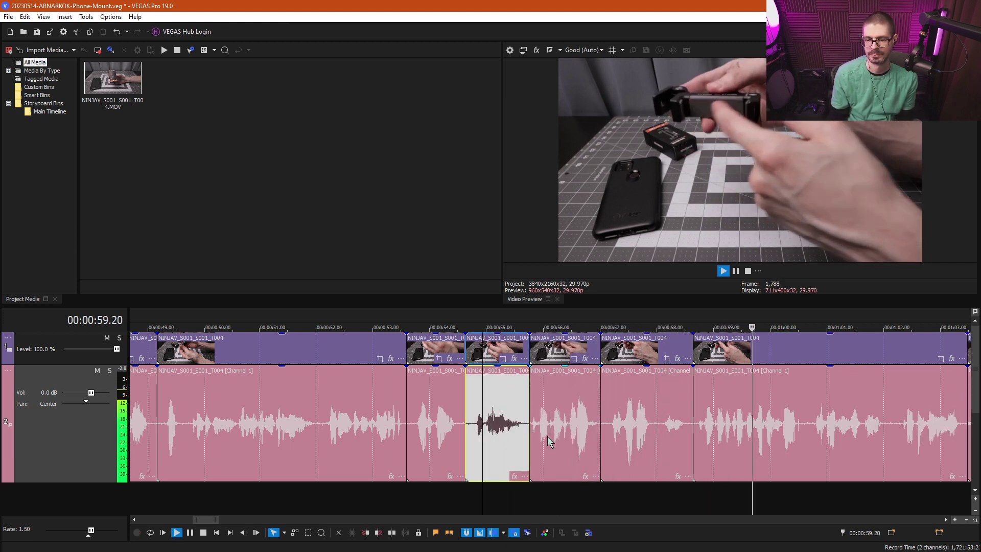
{"action": "key", "text": "k"}
{"action": "left_click", "coordinate": [684, 414]}
{"action": "key", "text": "k"}
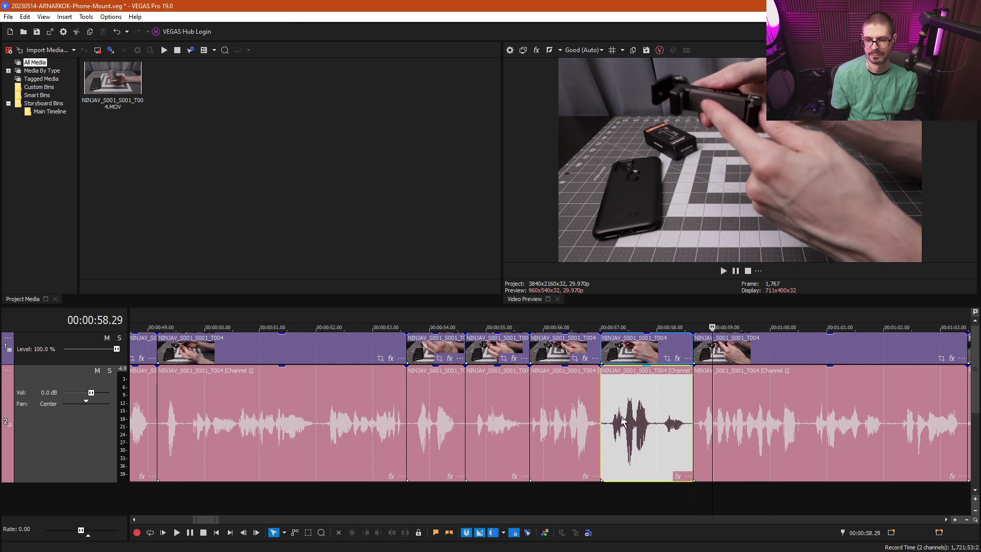
Step: Delete the two clips between about 55.8 and 58.6 seconds, and play onward from the cut at 1.5x speed
{"action": "left_click", "coordinate": [577, 415]}
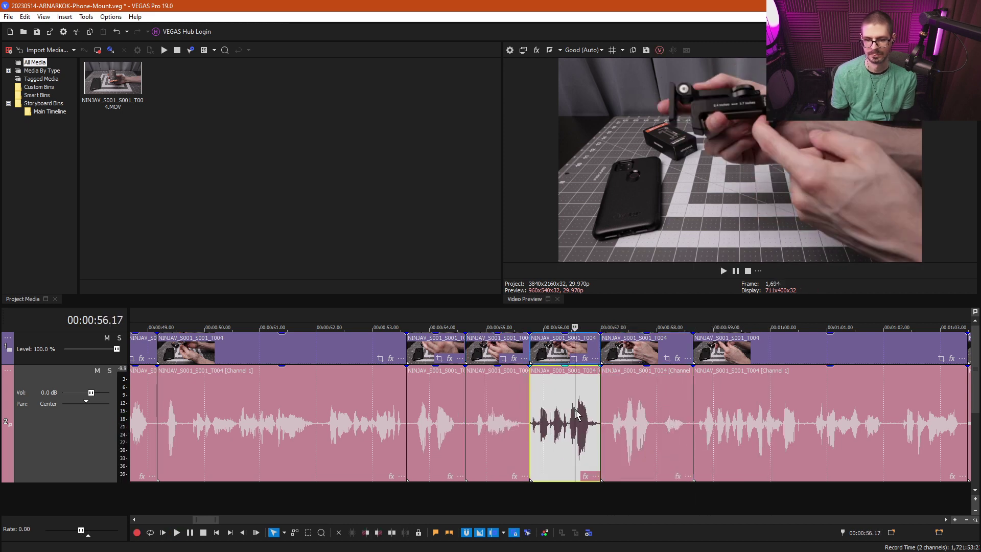
{"action": "key", "text": "Delete"}
{"action": "key", "text": "l"}
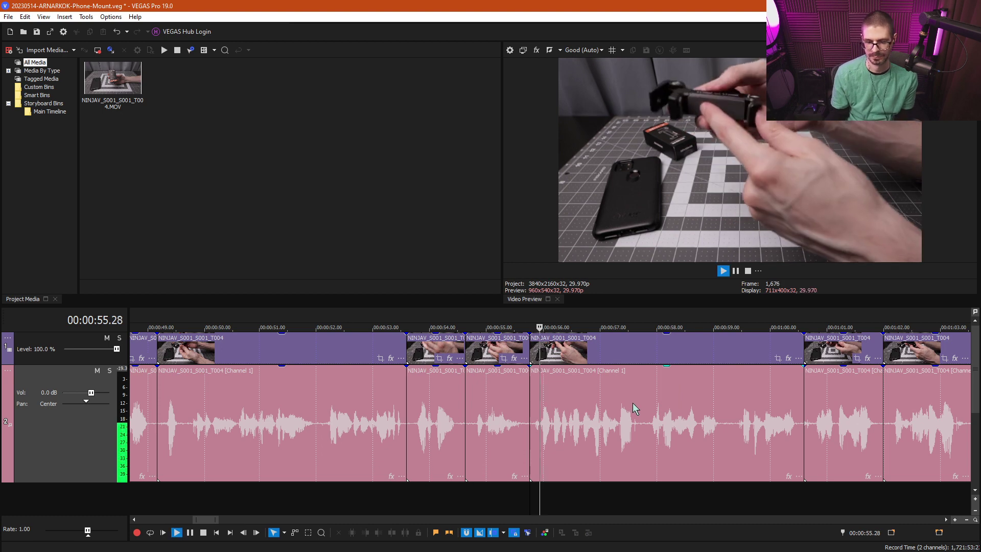
{"action": "scroll", "coordinate": [632, 403], "scroll_direction": "down", "scroll_amount": 2}
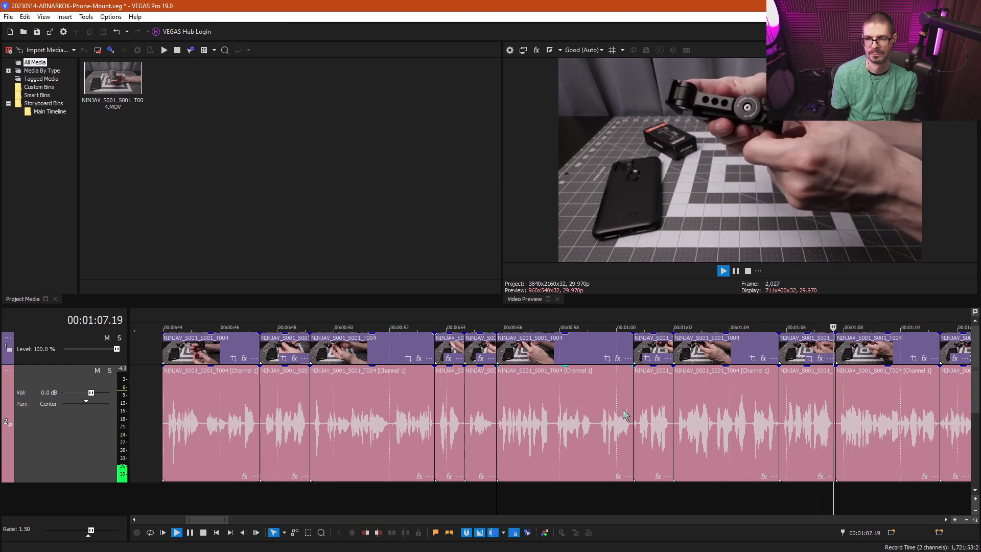
{"action": "scroll", "coordinate": [619, 416], "scroll_direction": "down", "scroll_amount": 2}
Step: Shift the clips from about 1:05.8 onward later to leave a gap of about 3 seconds before them
{"action": "key", "text": "k"}
{"action": "left_click", "coordinate": [508, 406]}
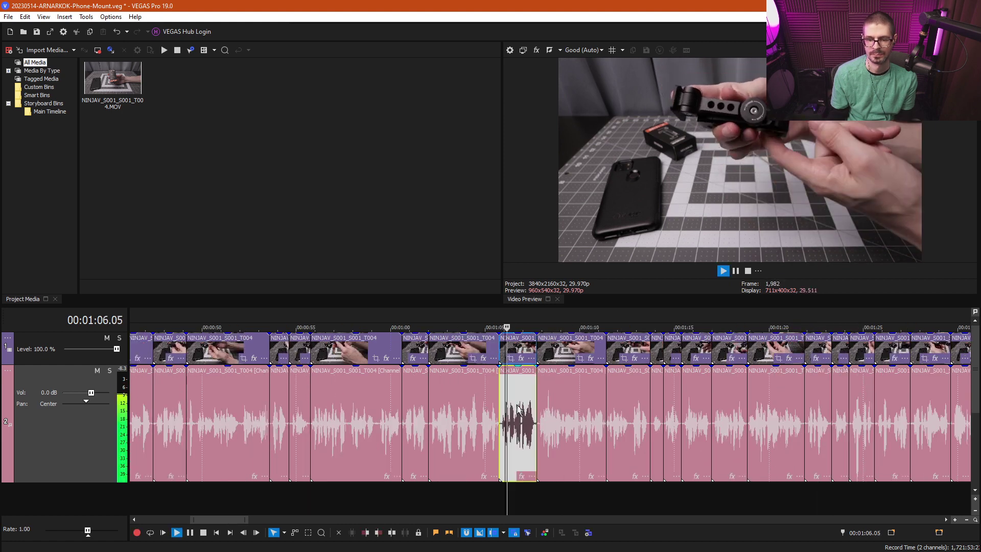
{"action": "key", "text": "KP_6"}
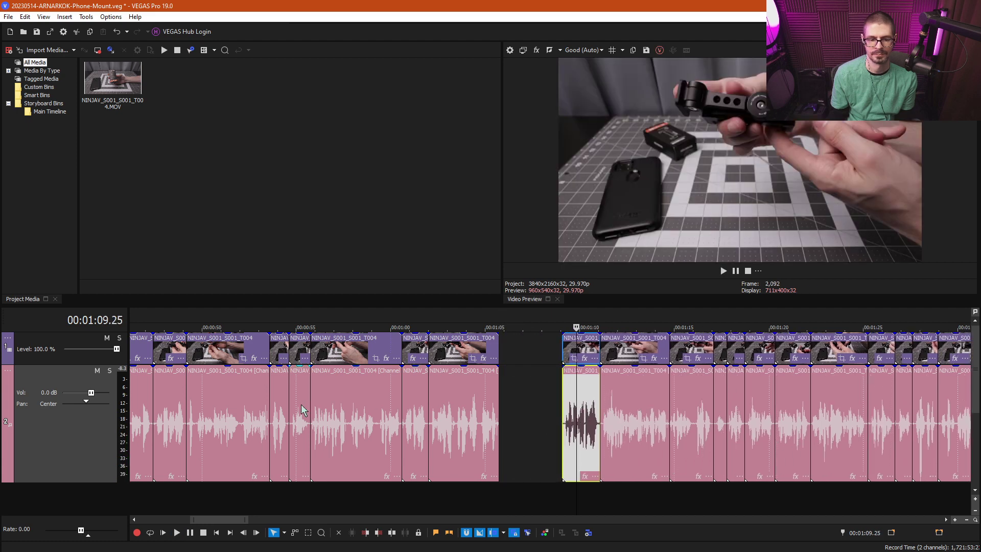
Step: Replay from about 54.7 seconds, and delete the three clips from about 55.8 seconds up to the gap, leaving a gap of about 2 seconds
{"action": "left_click", "coordinate": [308, 395]}
{"action": "key", "text": "l"}
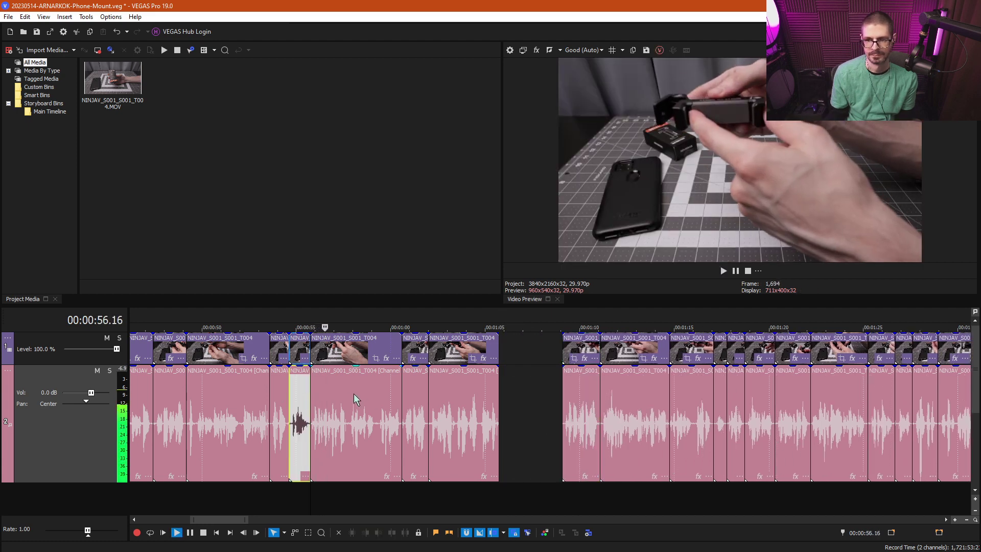
{"action": "key", "text": "k"}
{"action": "key", "text": "d"}
{"action": "key", "text": "d"}
{"action": "left_click_drag", "start_coordinate": [499, 492], "coordinate": [314, 328]}
{"action": "key", "text": "Delete"}
{"action": "left_click_drag", "start_coordinate": [328, 390], "coordinate": [353, 396]}
Step: Play the clips following the gap from about 57.6 seconds at 1.5x speed, and delete the short clip starting at about 1:16
{"action": "left_click", "coordinate": [344, 395]}
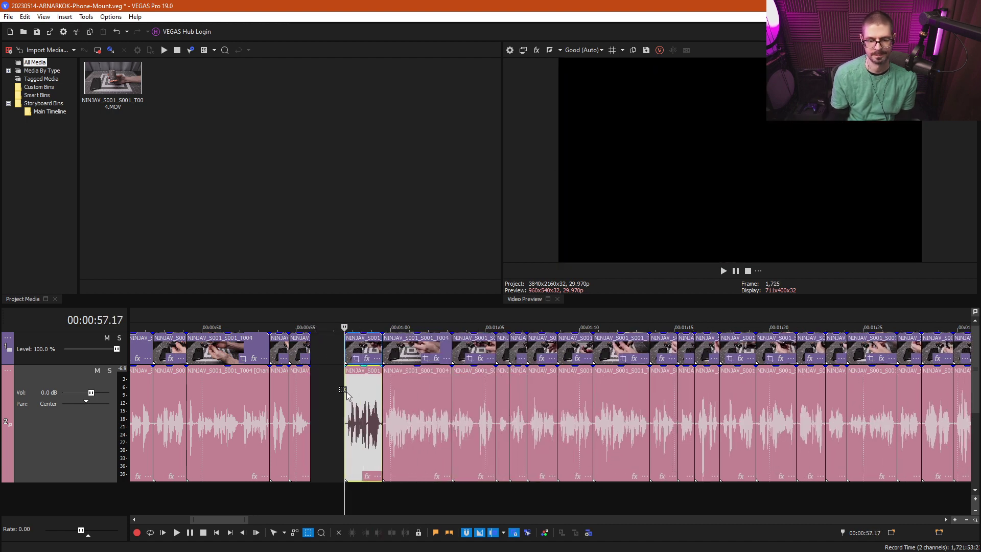
{"action": "key", "text": "l"}
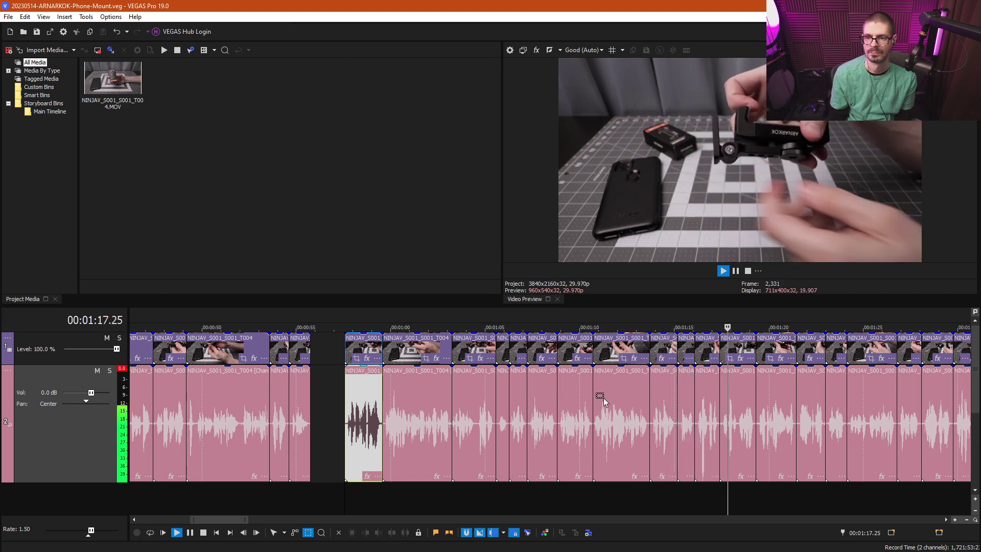
{"action": "key", "text": "k"}
{"action": "left_click", "coordinate": [696, 405]}
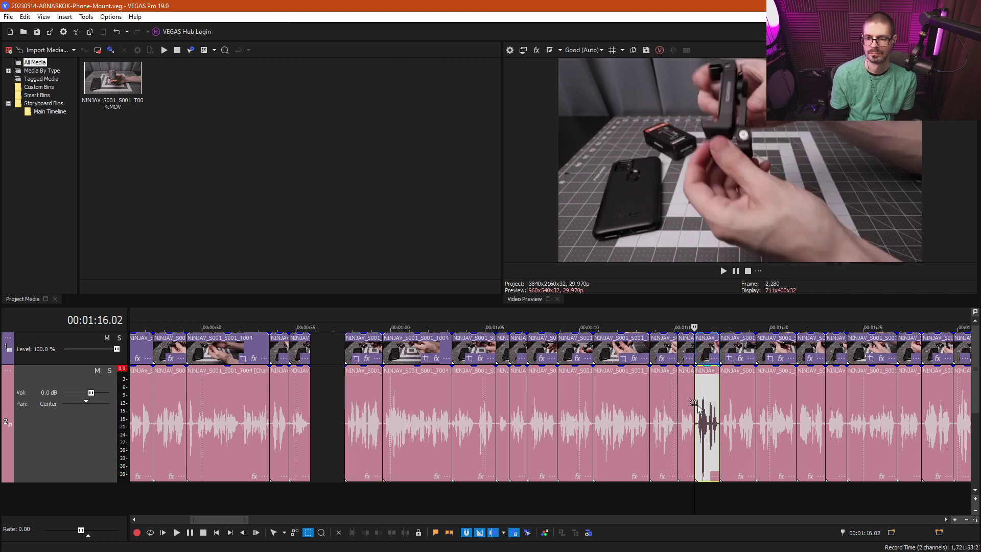
{"action": "key", "text": "space"}
{"action": "scroll", "coordinate": [629, 417], "scroll_direction": "up", "scroll_amount": 4}
{"action": "left_click", "coordinate": [529, 429]}
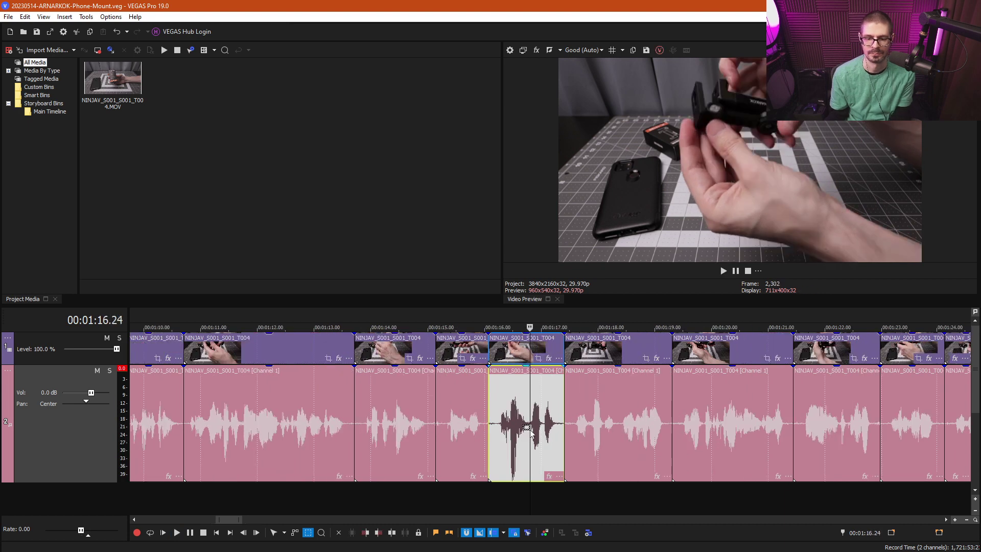
{"action": "key", "text": "Delete"}
Step: Delete the two sections running from about 44 to 56 seconds and from about 28 to 42 seconds
{"action": "scroll", "coordinate": [505, 423], "scroll_direction": "down", "scroll_amount": 6}
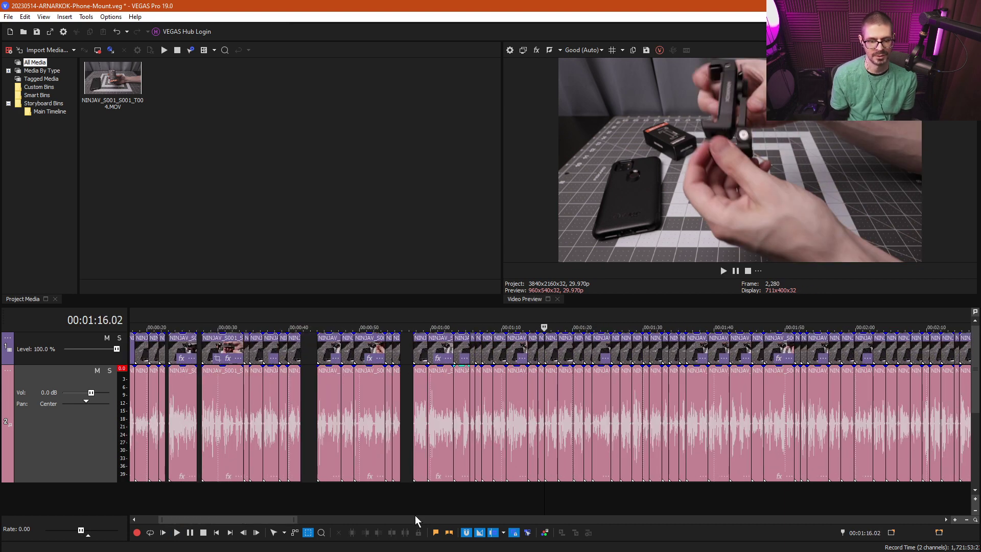
{"action": "left_click_drag", "start_coordinate": [406, 495], "coordinate": [312, 335]}
{"action": "key", "text": "Delete"}
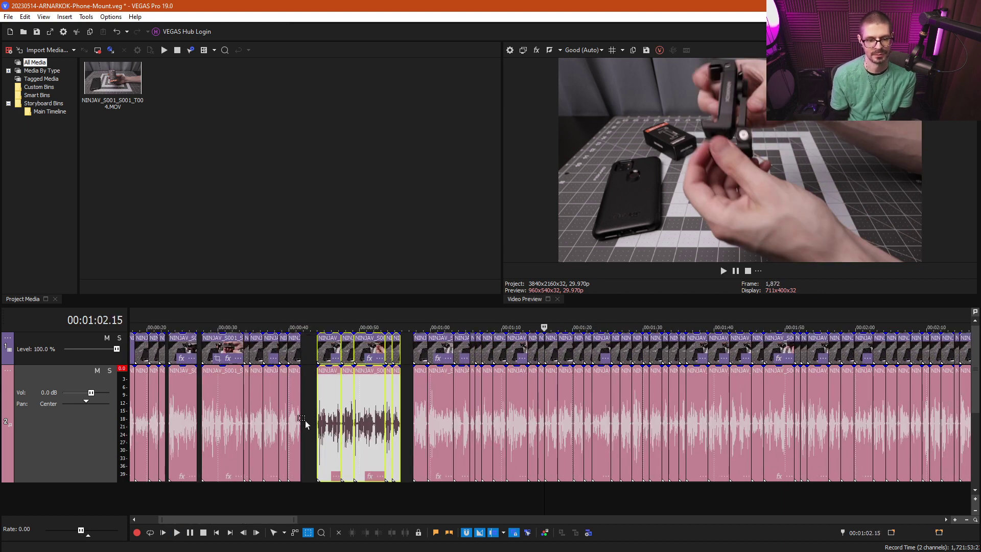
{"action": "left_click_drag", "start_coordinate": [306, 487], "coordinate": [211, 335]}
{"action": "key", "text": "Delete"}
Step: Play the clip starting at 23 seconds, and move the clips following it earlier to close the gap at about 27.1 seconds
{"action": "left_click", "coordinate": [171, 351]}
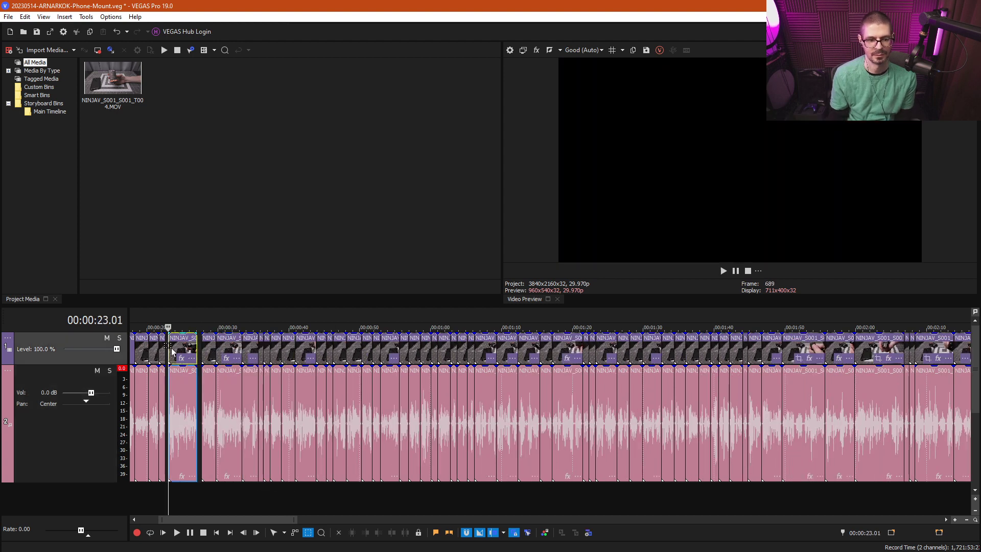
{"action": "key", "text": "space"}
{"action": "scroll", "coordinate": [373, 375], "scroll_direction": "up", "scroll_amount": 4}
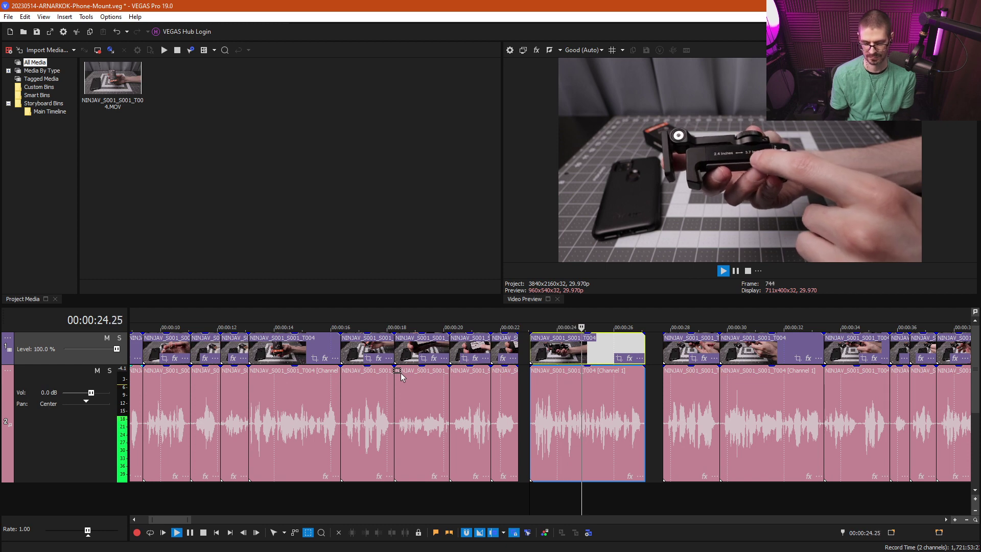
{"action": "key", "text": "l"}
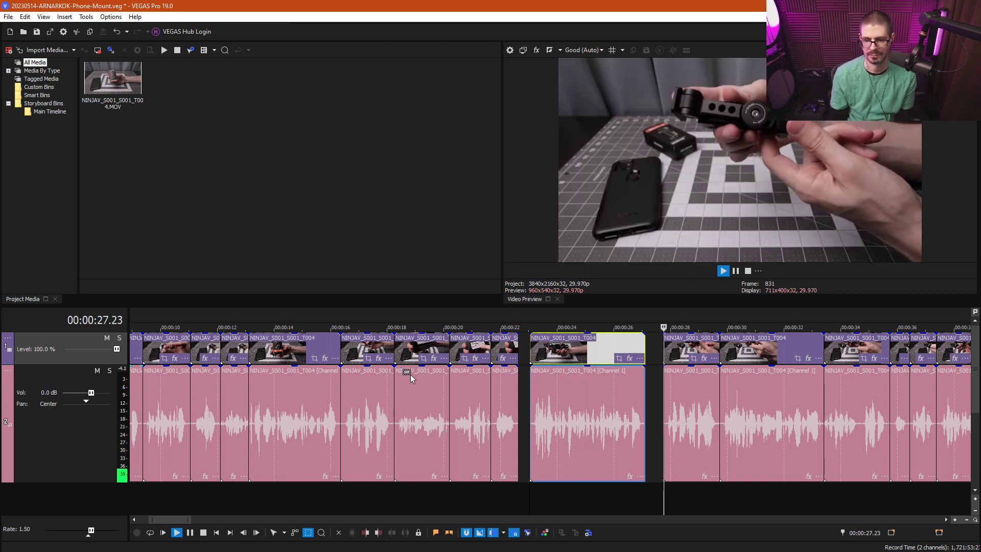
{"action": "key", "text": "k"}
{"action": "key", "text": "ctrl+d"}
{"action": "scroll", "coordinate": [587, 414], "scroll_direction": "up", "scroll_amount": 2}
{"action": "left_click_drag", "start_coordinate": [588, 415], "coordinate": [552, 415]}
Step: Save an incremental version of the project, and check the joined cut at about 27 seconds
{"action": "left_click", "coordinate": [8, 16]}
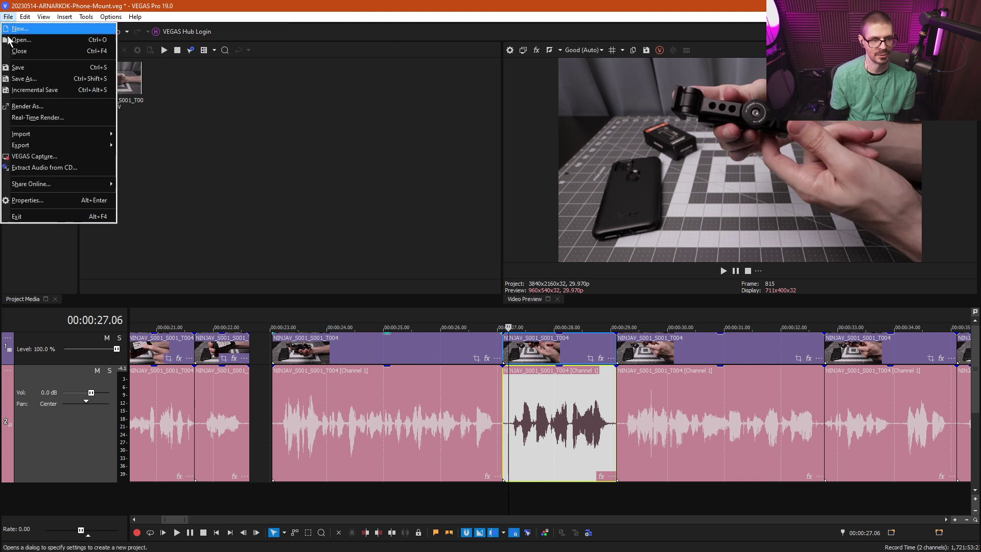
{"action": "left_click", "coordinate": [46, 90]}
{"action": "left_click", "coordinate": [504, 398]}
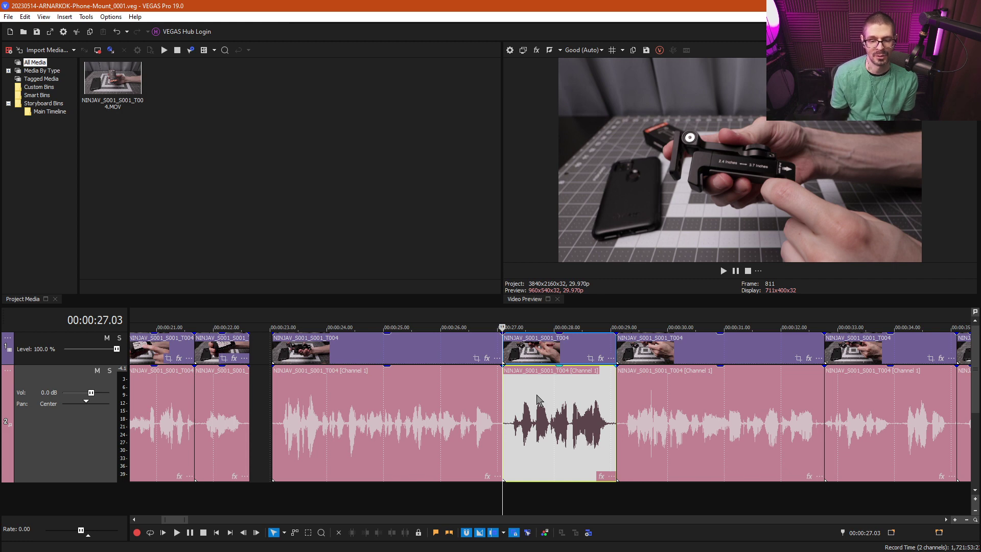
{"action": "key", "text": "Right"}
{"action": "key", "text": "Right"}
{"action": "scroll", "coordinate": [509, 395], "scroll_direction": "down", "scroll_amount": 3}
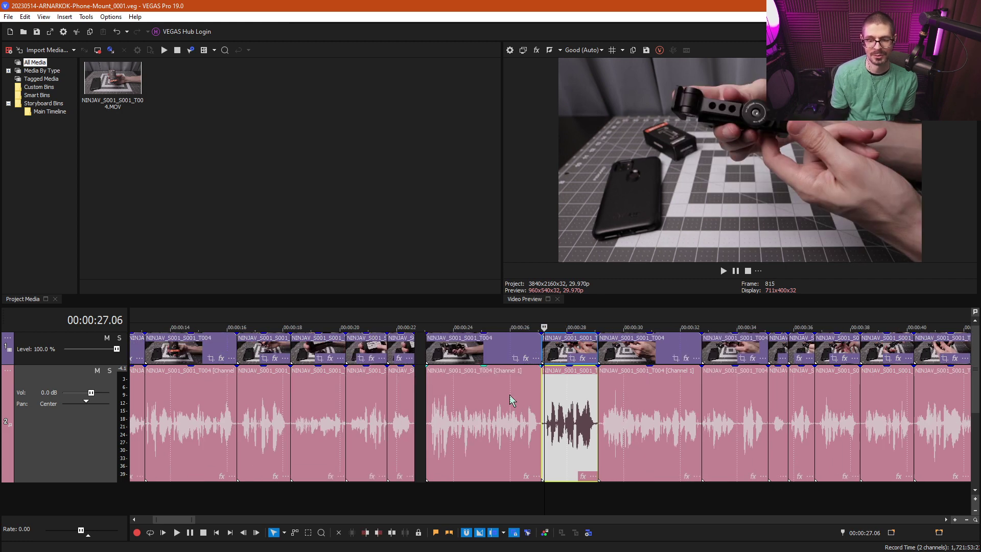
{"action": "scroll", "coordinate": [558, 400], "scroll_direction": "down", "scroll_amount": 3}
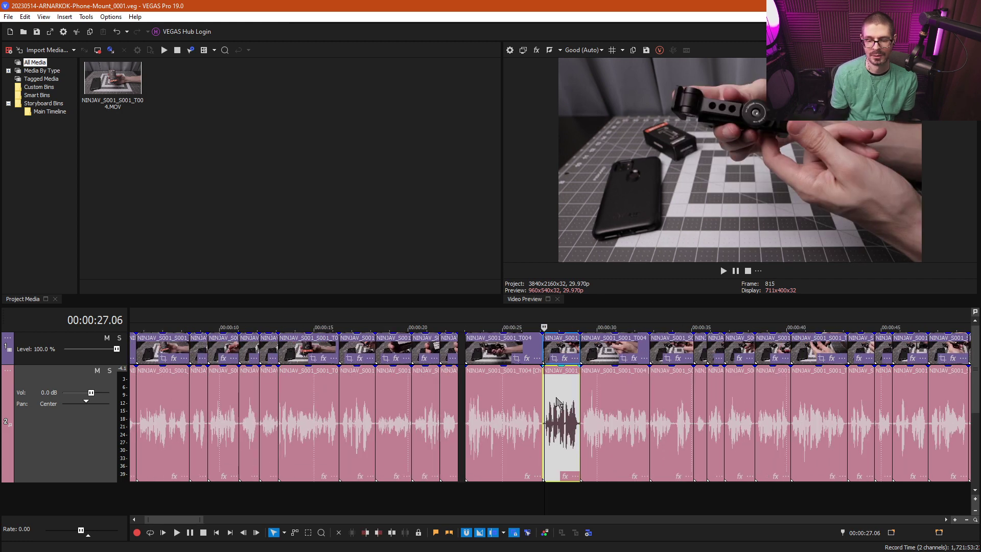
Step: Review the joined clips from about 23 to 59 seconds at 1.5x speed
{"action": "left_click", "coordinate": [469, 394]}
{"action": "key", "text": "l"}
{"action": "key", "text": "l"}
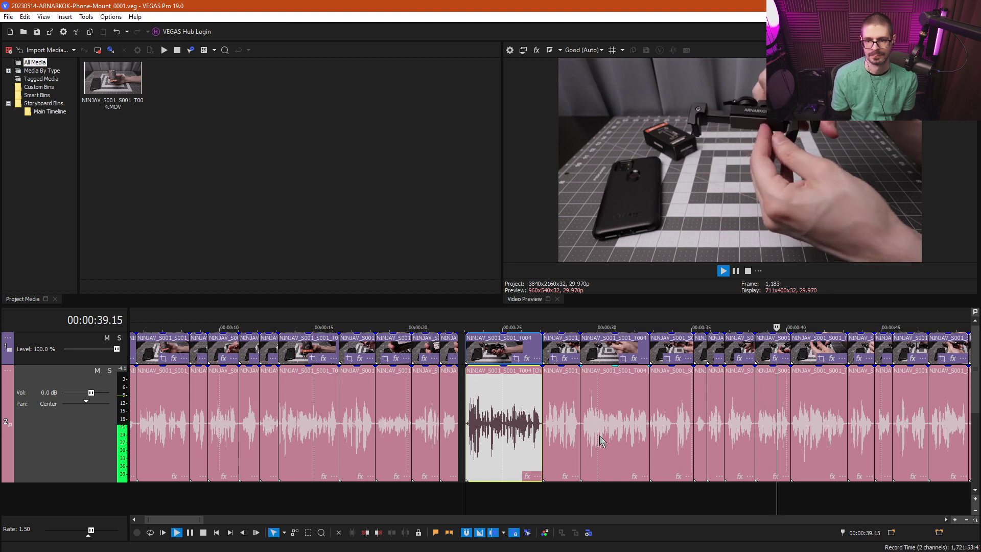
{"action": "scroll", "coordinate": [676, 449], "scroll_direction": "down", "scroll_amount": 1}
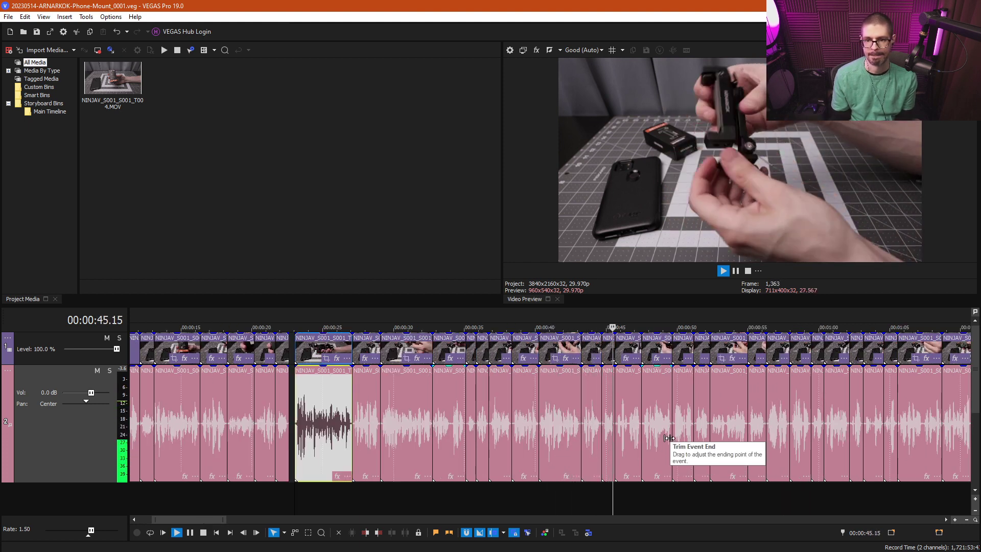
{"action": "scroll", "coordinate": [734, 449], "scroll_direction": "up", "scroll_amount": 2}
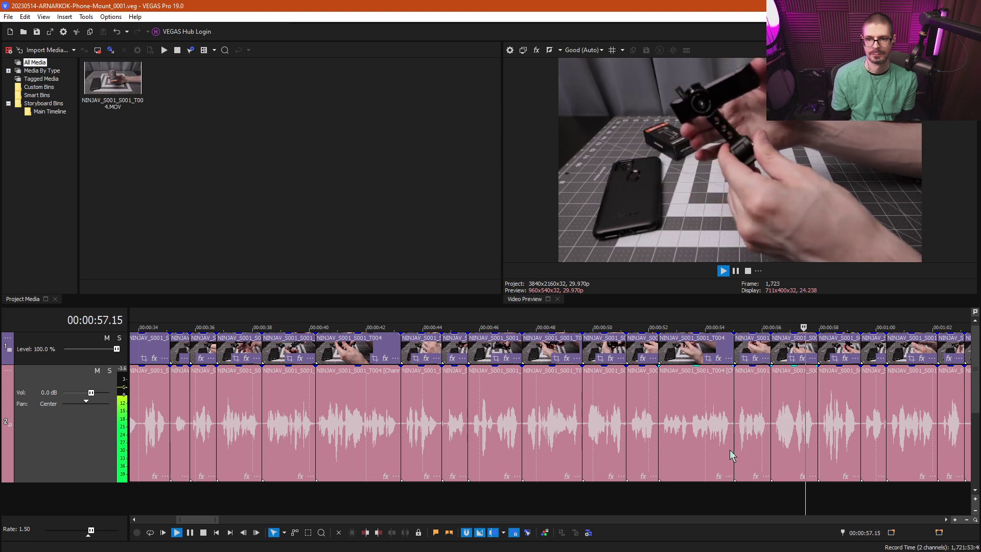
{"action": "key", "text": "k"}
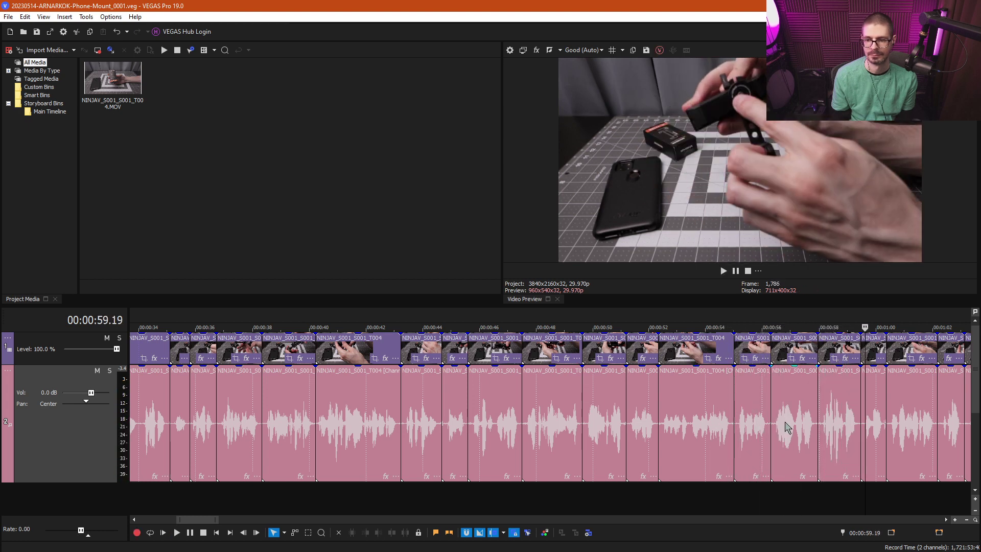
Step: Delete the clip starting at about 56.3 seconds, and play onward from the cut at 1.5x speed
{"action": "left_click", "coordinate": [776, 427]}
{"action": "scroll", "coordinate": [780, 438], "scroll_direction": "up", "scroll_amount": 3}
{"action": "key", "text": "space"}
{"action": "key", "text": "space"}
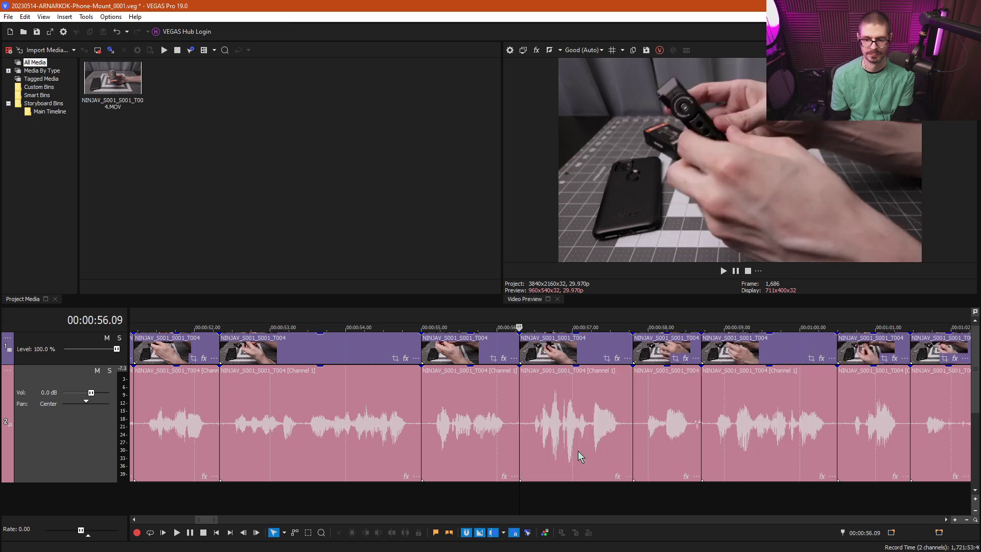
{"action": "key", "text": "l"}
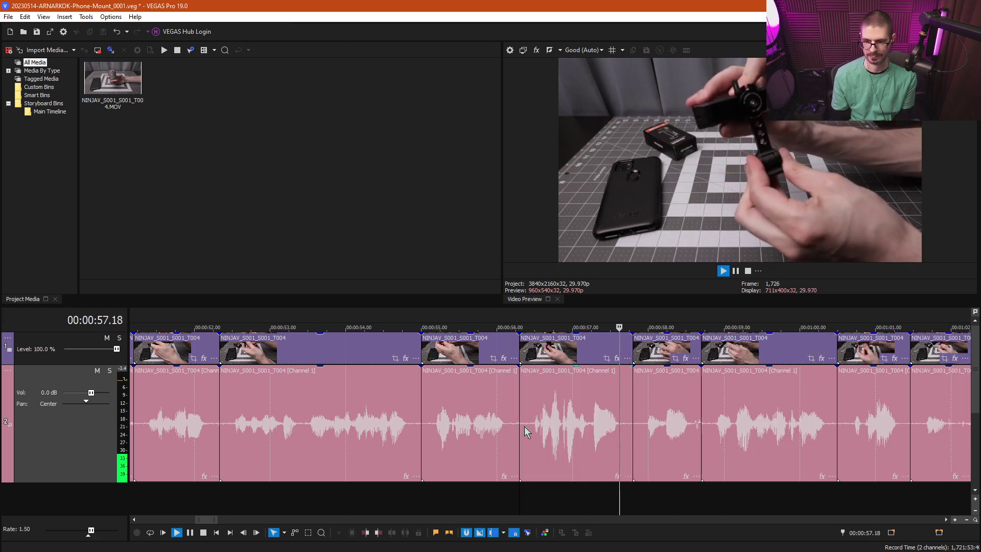
{"action": "key", "text": "l"}
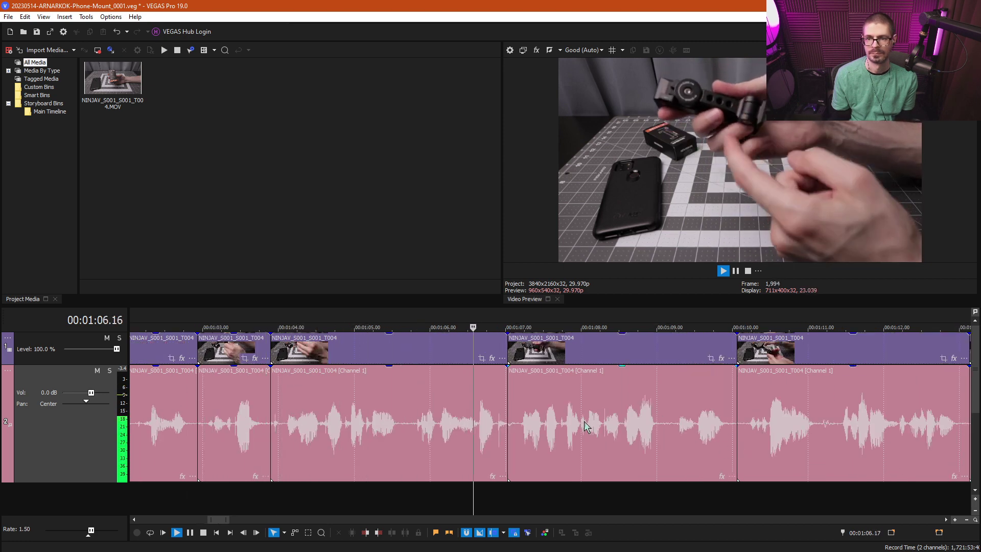
Step: Stop playback and delete the clip between about 1:03.9 and 1:07
{"action": "key", "text": "space"}
{"action": "left_click", "coordinate": [361, 424]}
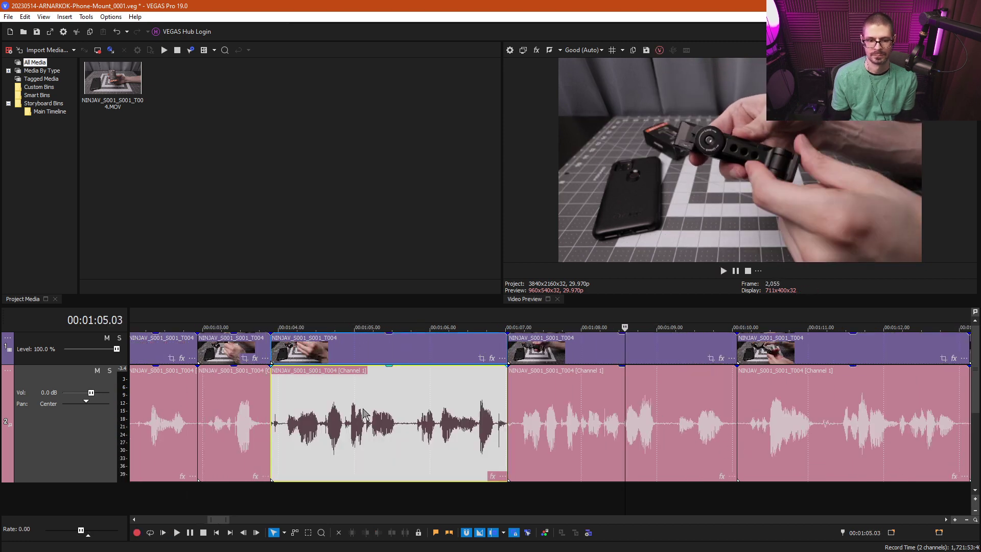
{"action": "key", "text": "Delete"}
Step: Replay the short clip starting at about 1:02.9, delete it, and play across the new cut
{"action": "left_click", "coordinate": [199, 403]}
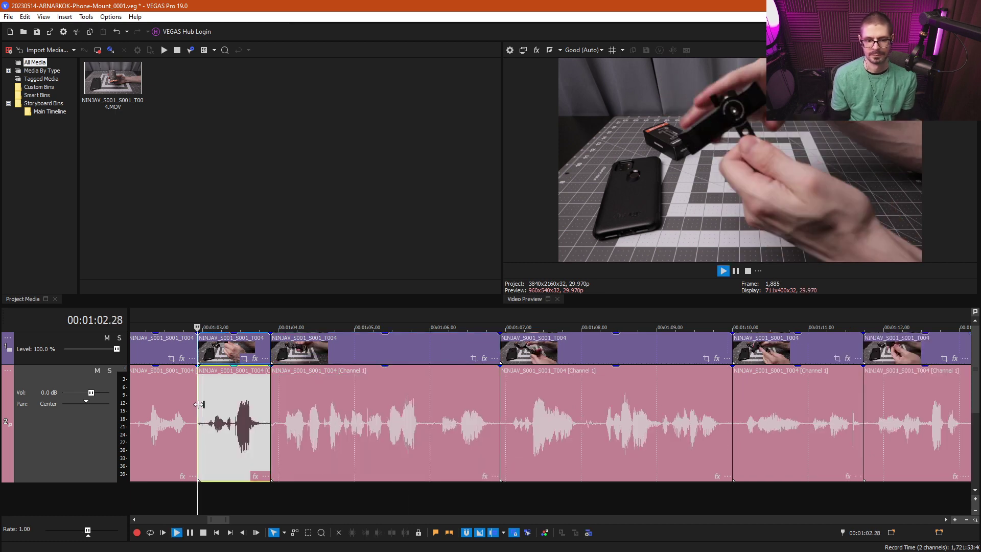
{"action": "key", "text": "space"}
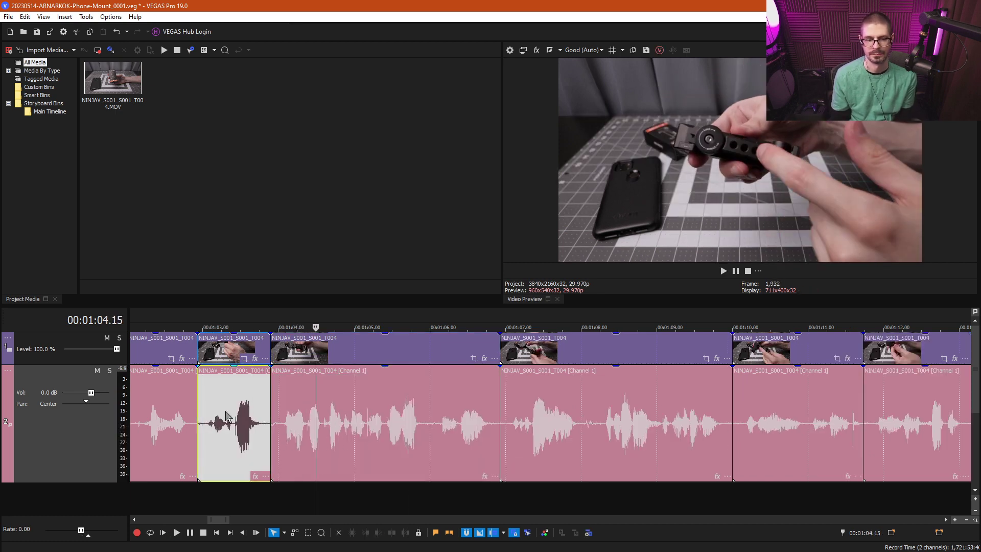
{"action": "key", "text": "space"}
{"action": "key", "text": "Delete"}
{"action": "key", "text": "space"}
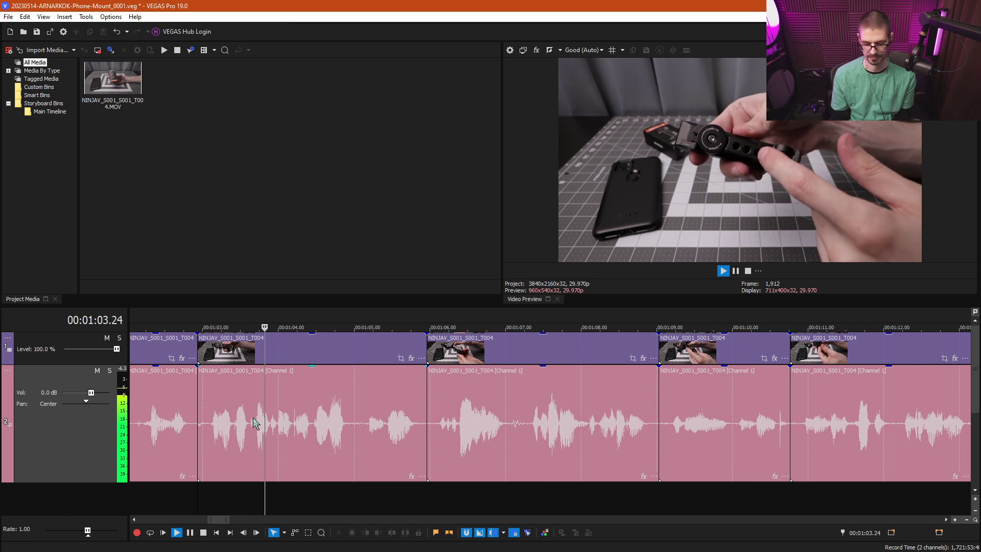
Step: Remove about 0.1 seconds from the start of the clip at about 1:02.9, and review the clips from there at 1.5x speed
{"action": "left_click", "coordinate": [207, 435]}
{"action": "key", "text": "space"}
{"action": "key", "text": "Delete"}
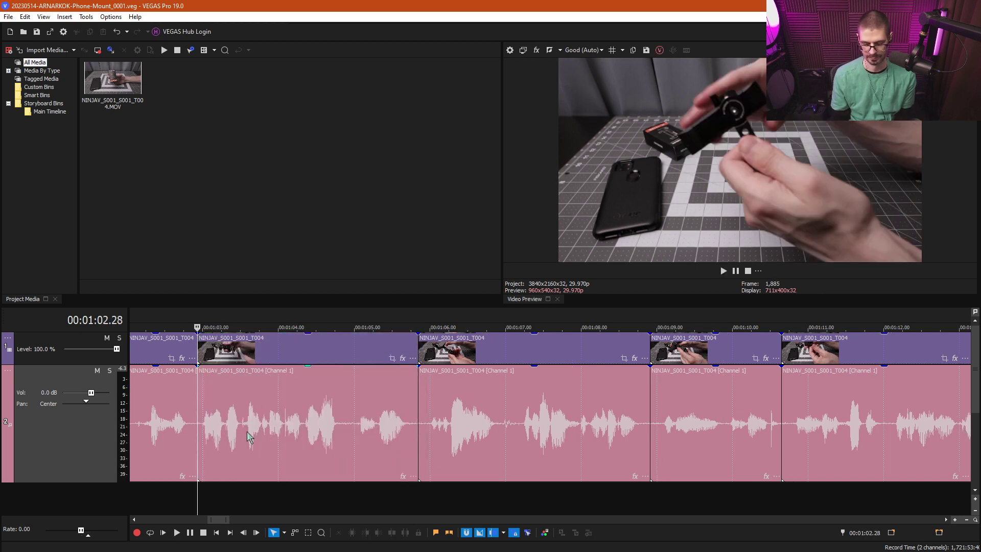
{"action": "key", "text": "l"}
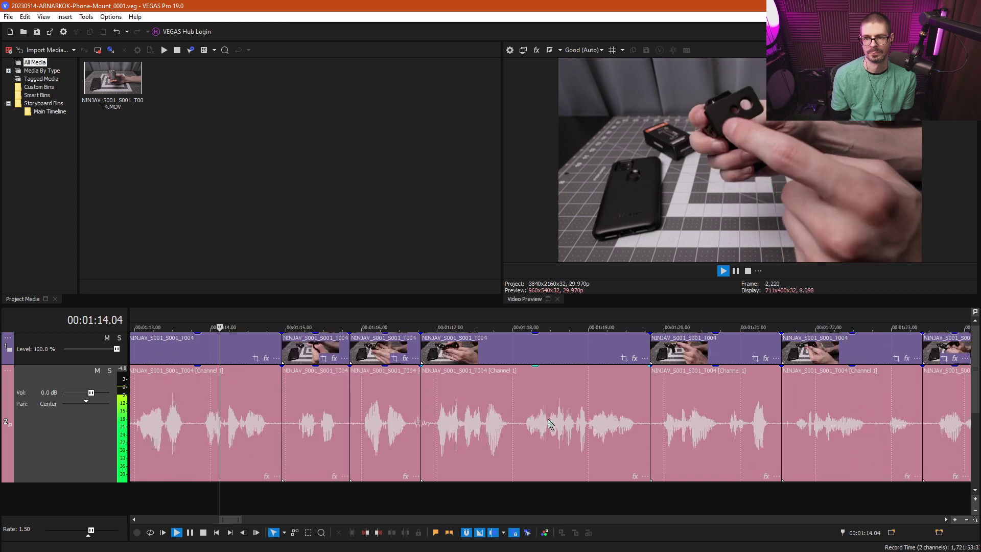
{"action": "scroll", "coordinate": [629, 436], "scroll_direction": "down", "scroll_amount": 2}
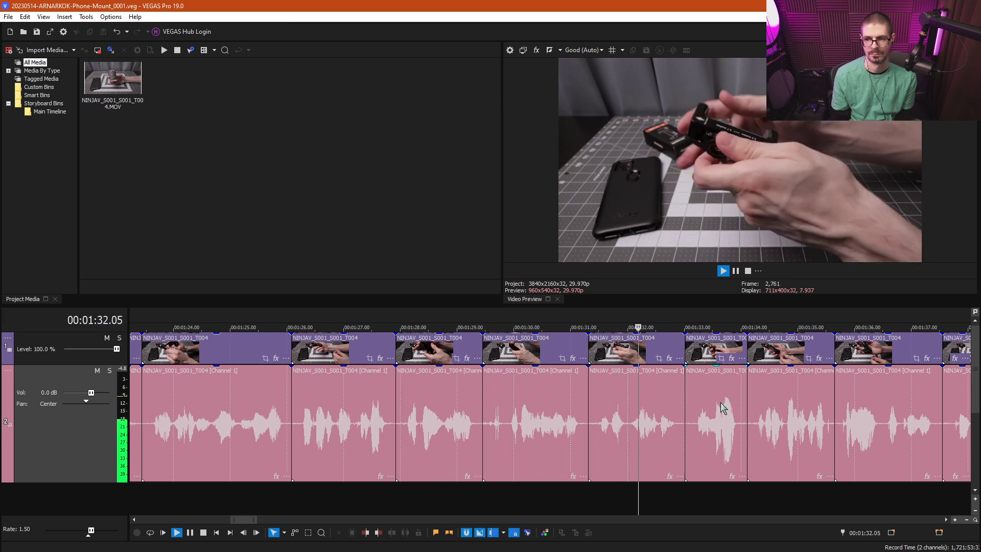
Step: Find the unwanted start of the clip beginning just after 00:01:31 and trim it off up to 00:01:32.00, closing the gap
{"action": "key", "text": "k"}
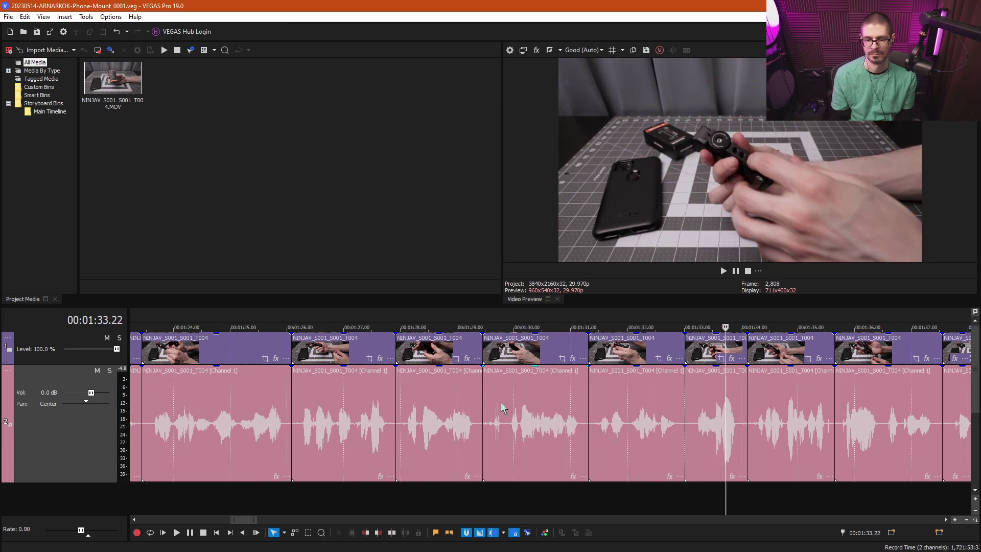
{"action": "left_click", "coordinate": [501, 407]}
{"action": "key", "text": "l"}
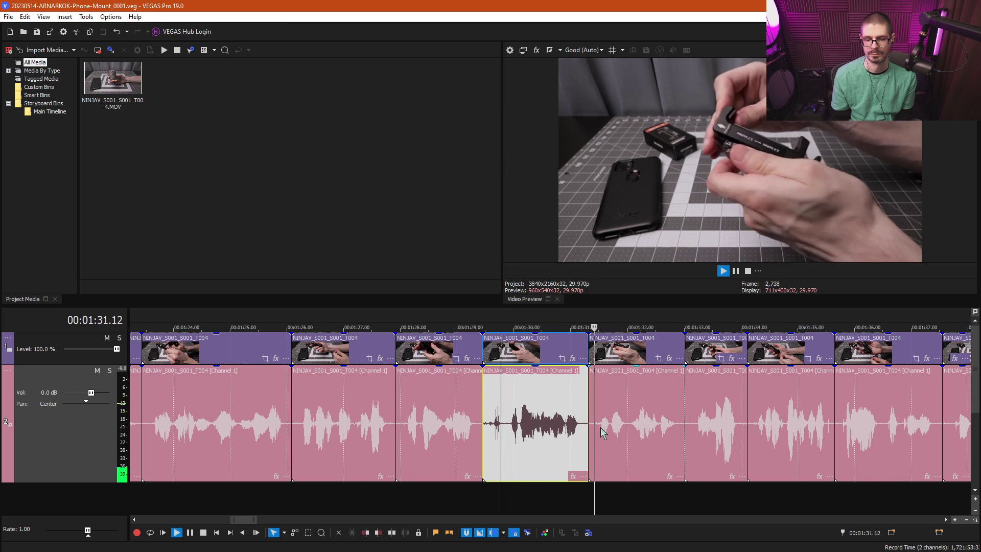
{"action": "key", "text": "k"}
{"action": "left_click", "coordinate": [626, 425]}
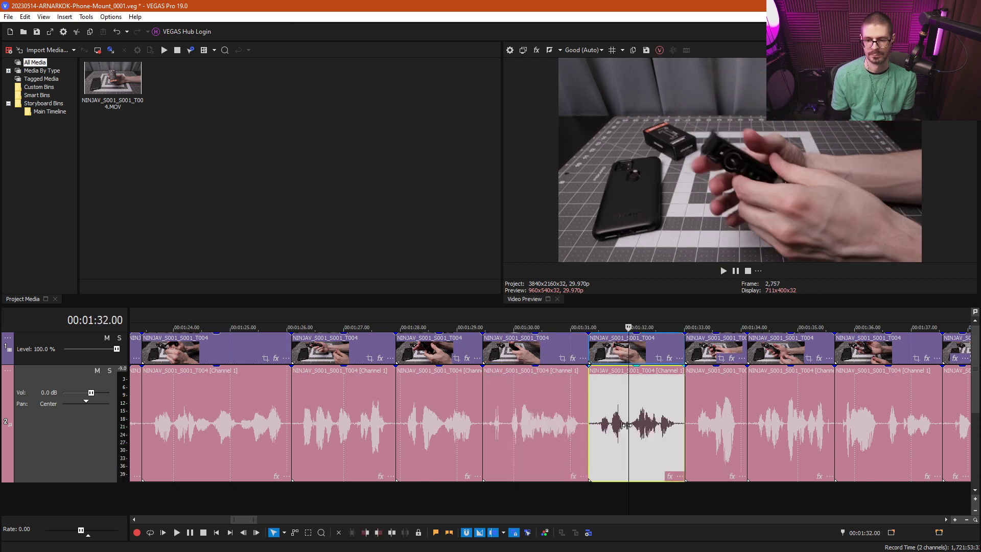
{"action": "key", "text": "alt+["}
Step: Split the clip at 00:01:35.22 and delete its remainder together with the short clip that follows
{"action": "left_click", "coordinate": [552, 433]}
{"action": "key", "text": "l"}
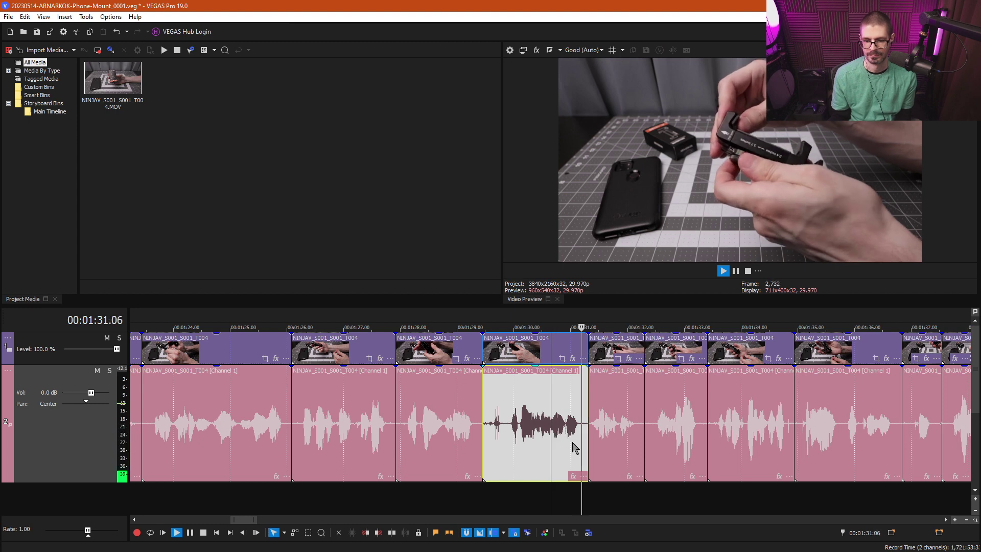
{"action": "key", "text": "l"}
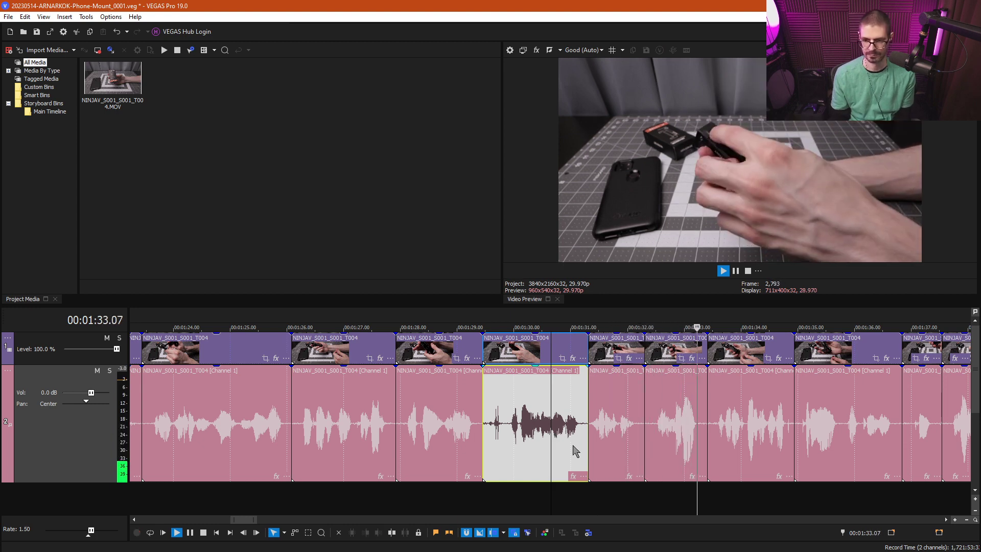
{"action": "scroll", "coordinate": [586, 435], "scroll_direction": "down", "scroll_amount": 3}
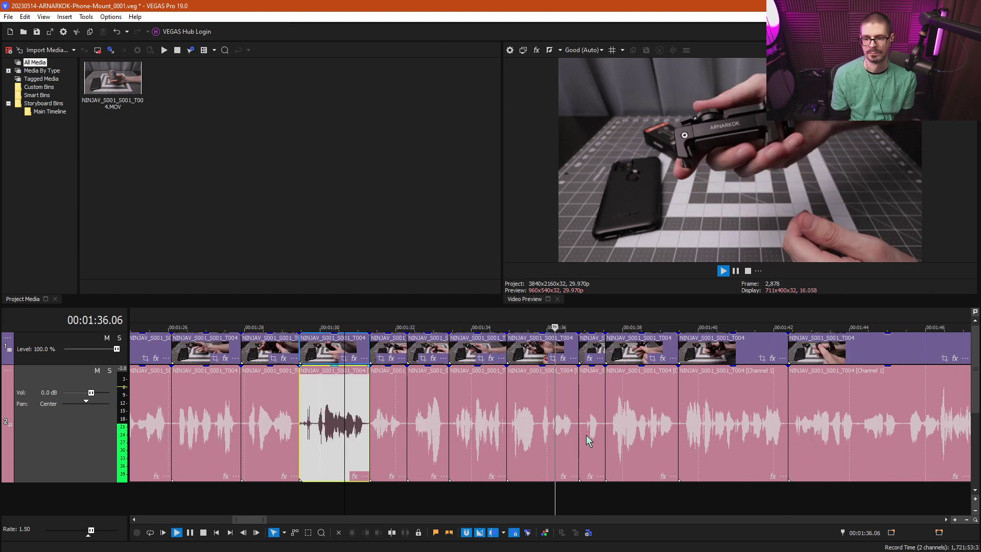
{"action": "scroll", "coordinate": [586, 434], "scroll_direction": "up", "scroll_amount": 3}
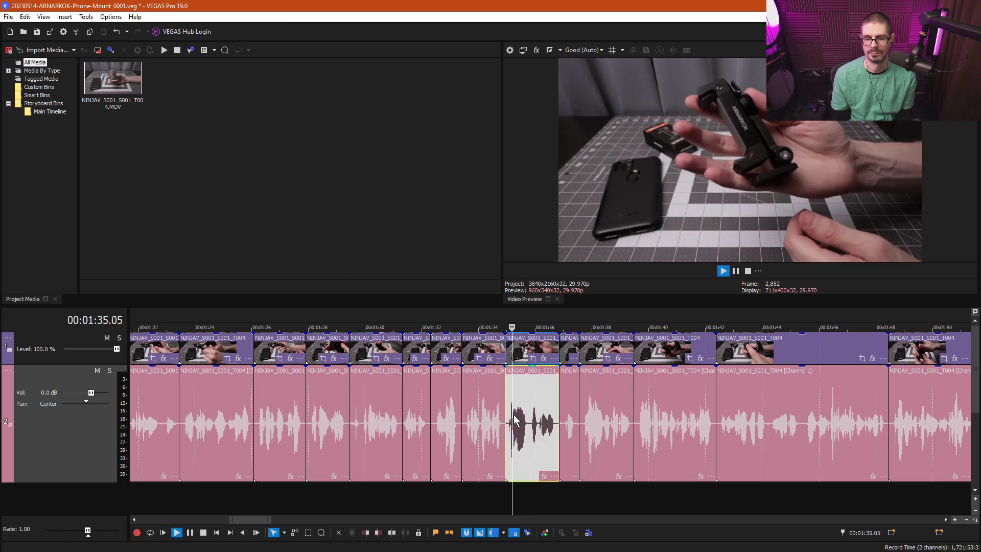
{"action": "key", "text": "k"}
{"action": "key", "text": "s"}
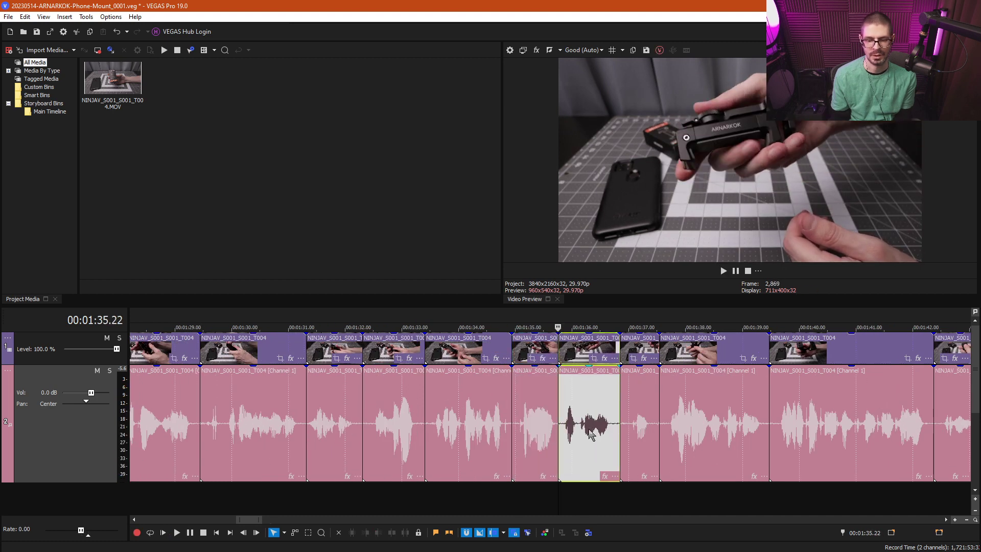
{"action": "key", "text": "Delete"}
{"action": "key", "text": "Delete"}
Step: Review playback past the cut and delete the whole clip starting at 00:01:35.22
{"action": "key", "text": "l"}
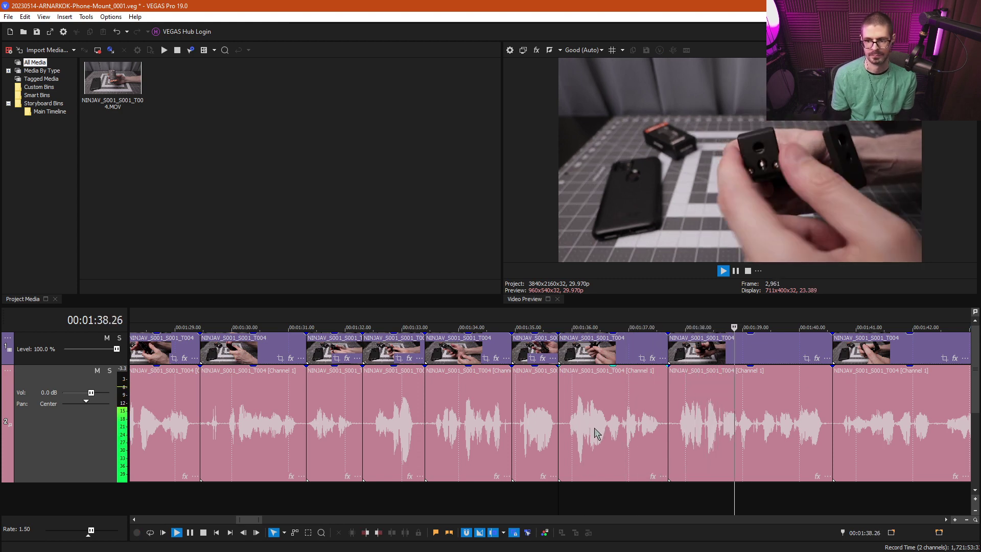
{"action": "key", "text": "k"}
{"action": "key", "text": "s"}
{"action": "left_click", "coordinate": [573, 427]}
{"action": "key", "text": "Delete"}
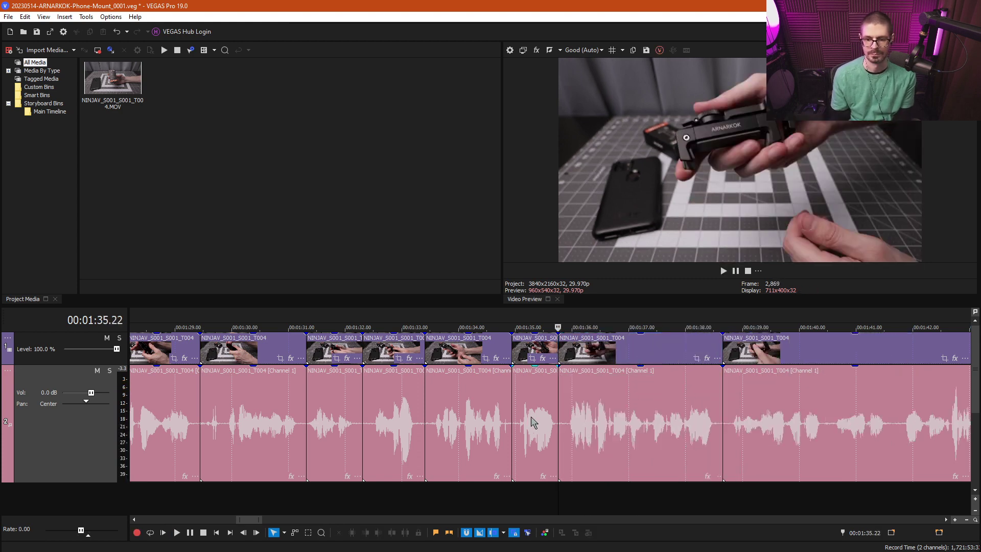
Step: Review the timeline from about 00:01:35 onward and trim the silent start of the clip that begins at 00:01:57.11
{"action": "left_click", "coordinate": [527, 422]}
{"action": "key", "text": "space"}
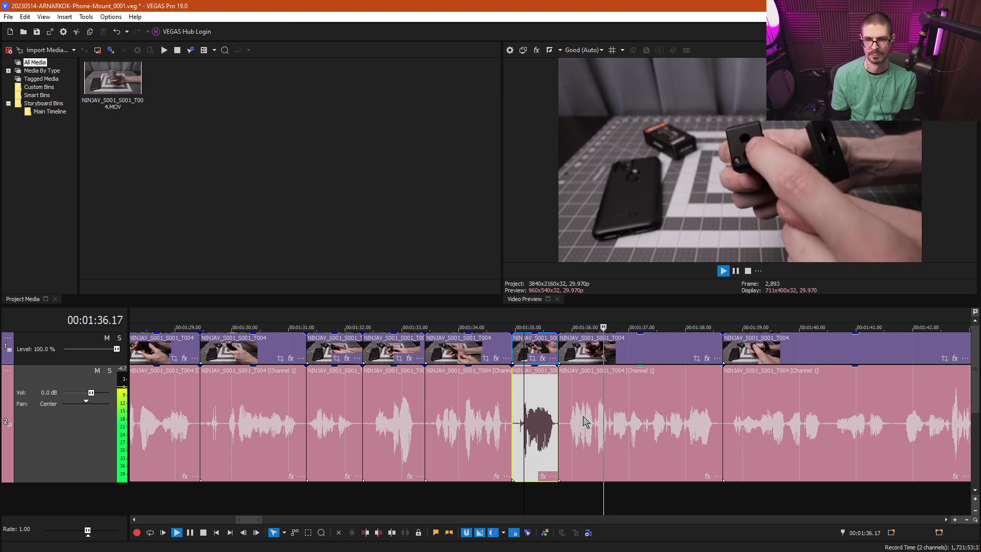
{"action": "key", "text": "l"}
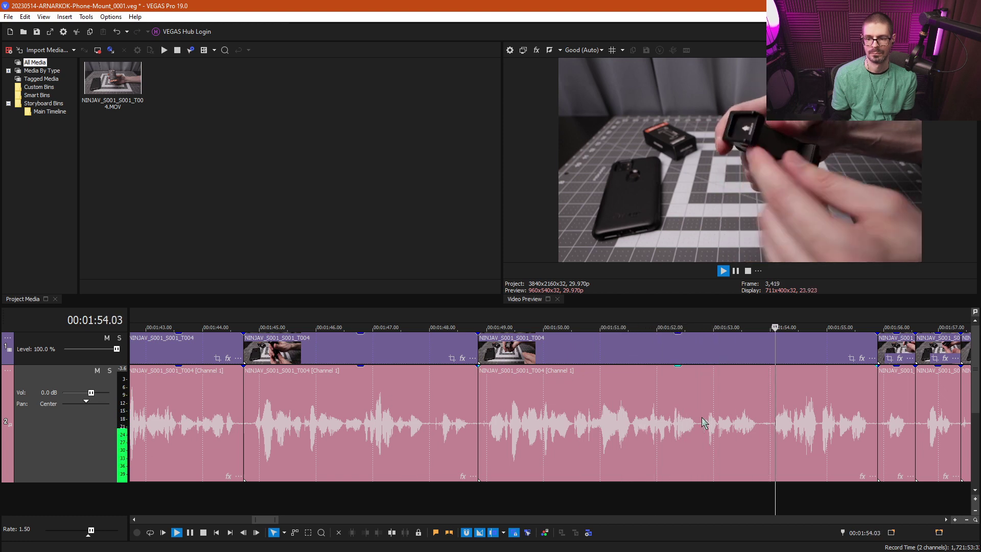
{"action": "scroll", "coordinate": [748, 421], "scroll_direction": "down", "scroll_amount": 2}
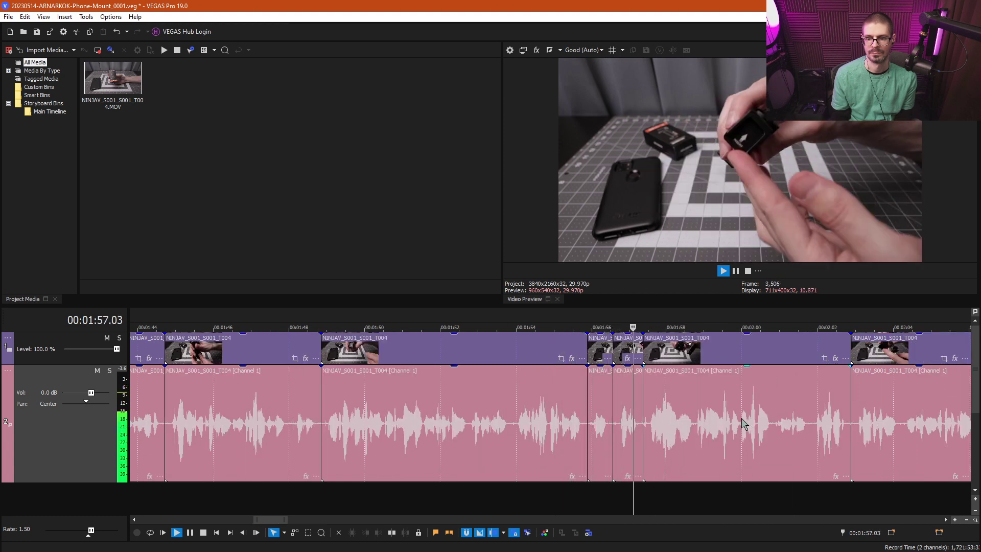
{"action": "scroll", "coordinate": [743, 423], "scroll_direction": "down", "scroll_amount": 1}
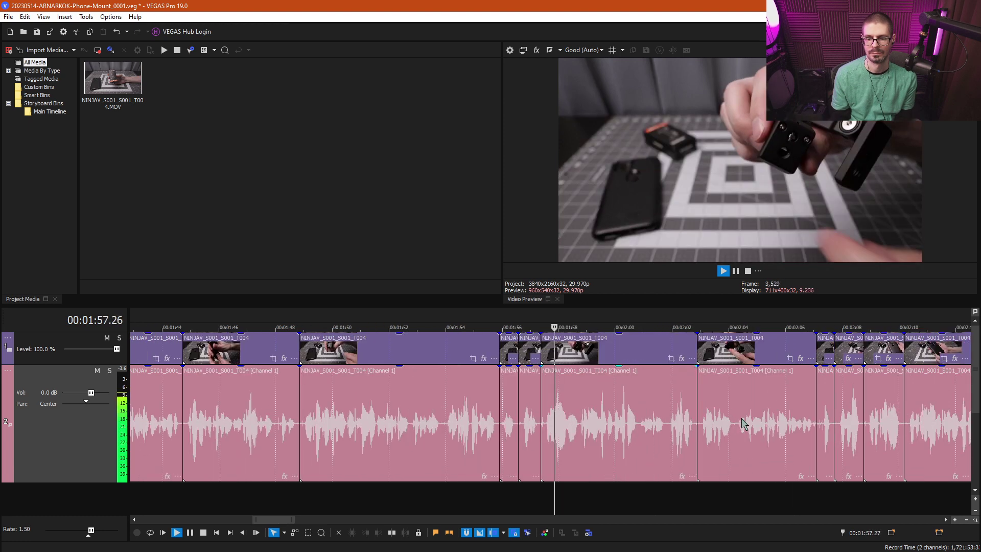
{"action": "key", "text": "Return"}
{"action": "left_click", "coordinate": [534, 424]}
{"action": "scroll", "coordinate": [544, 439], "scroll_direction": "up", "scroll_amount": 3}
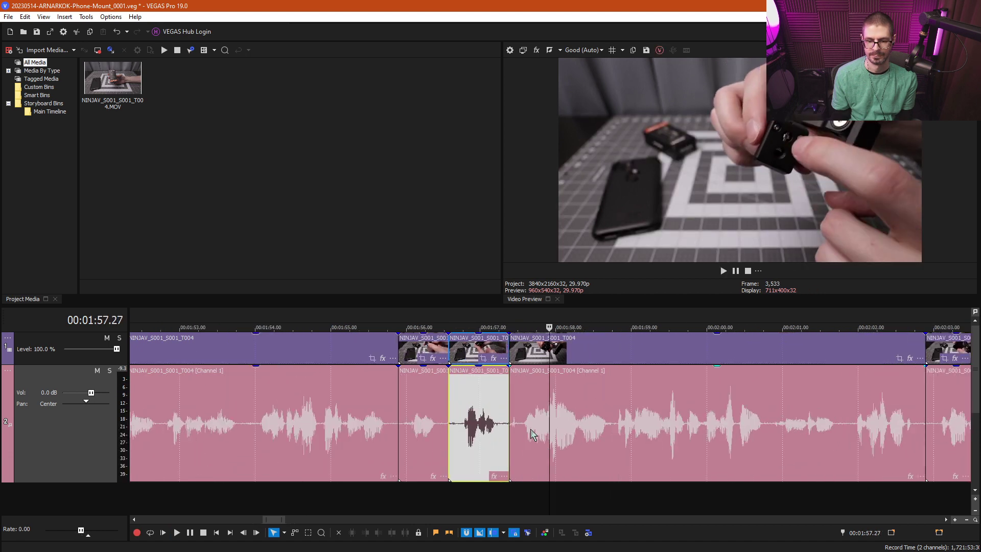
{"action": "left_click", "coordinate": [530, 433]}
{"action": "left_click_drag", "start_coordinate": [510, 429], "coordinate": [521, 429]}
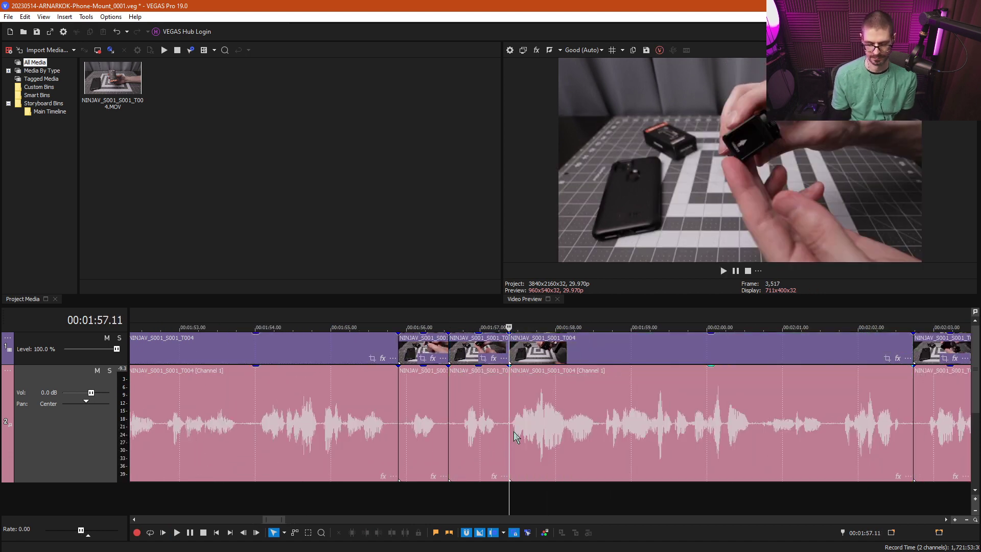
Step: Review onward from 00:01:57.11 and split the clip in the pause between phrases at 00:02:04.04
{"action": "key", "text": "l"}
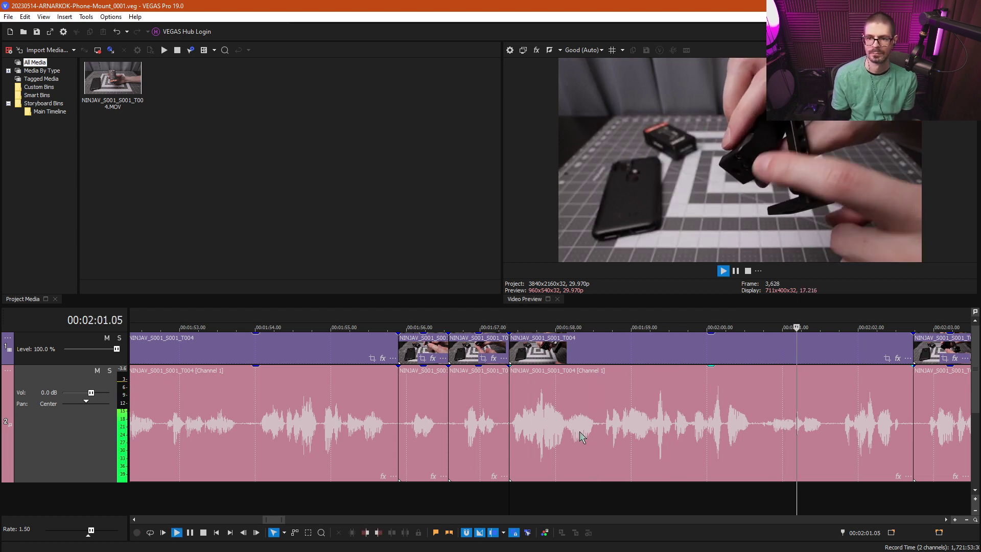
{"action": "scroll", "coordinate": [583, 429], "scroll_direction": "down", "scroll_amount": 2}
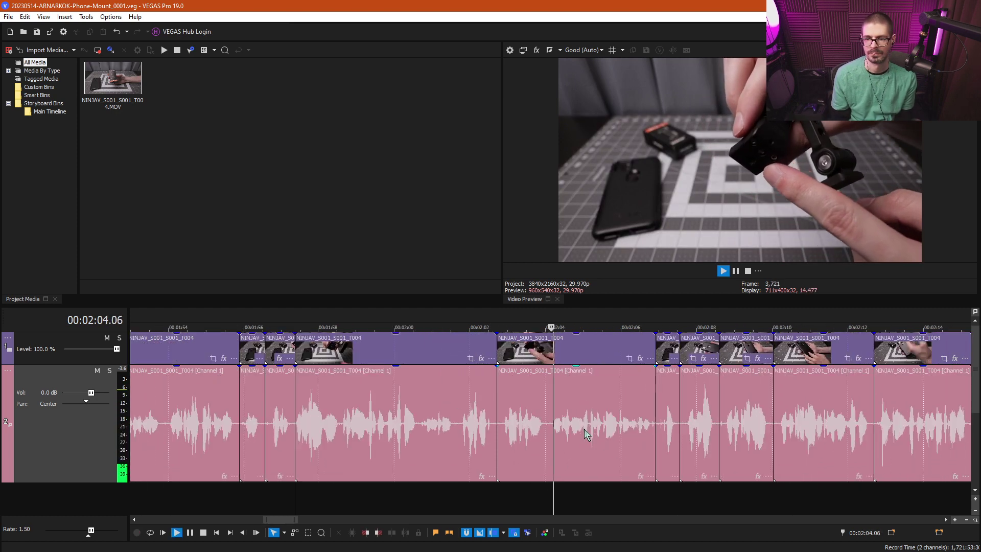
{"action": "left_click", "coordinate": [504, 424]}
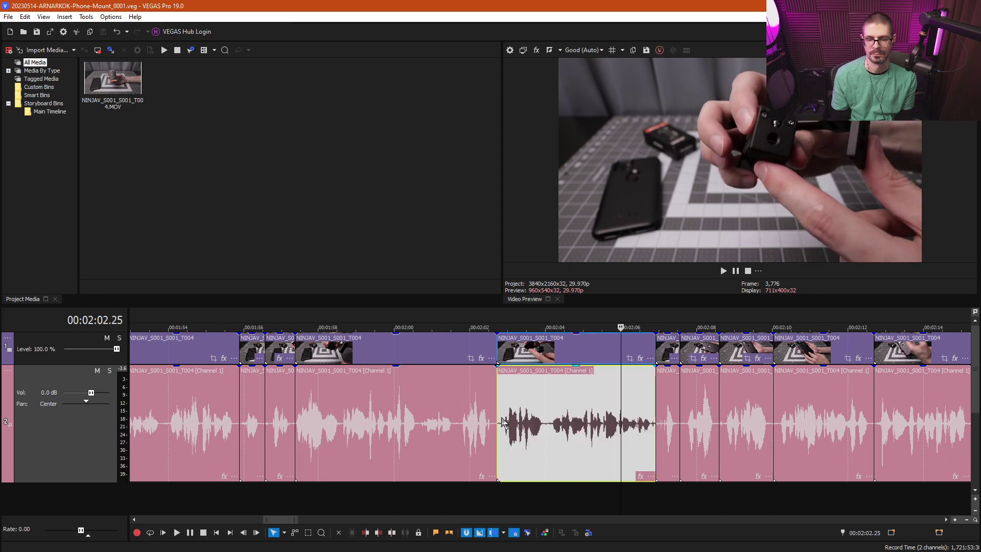
{"action": "scroll", "coordinate": [594, 433], "scroll_direction": "up", "scroll_amount": 3}
{"action": "scroll", "coordinate": [592, 433], "scroll_direction": "up", "scroll_amount": 1}
{"action": "left_click", "coordinate": [641, 434]}
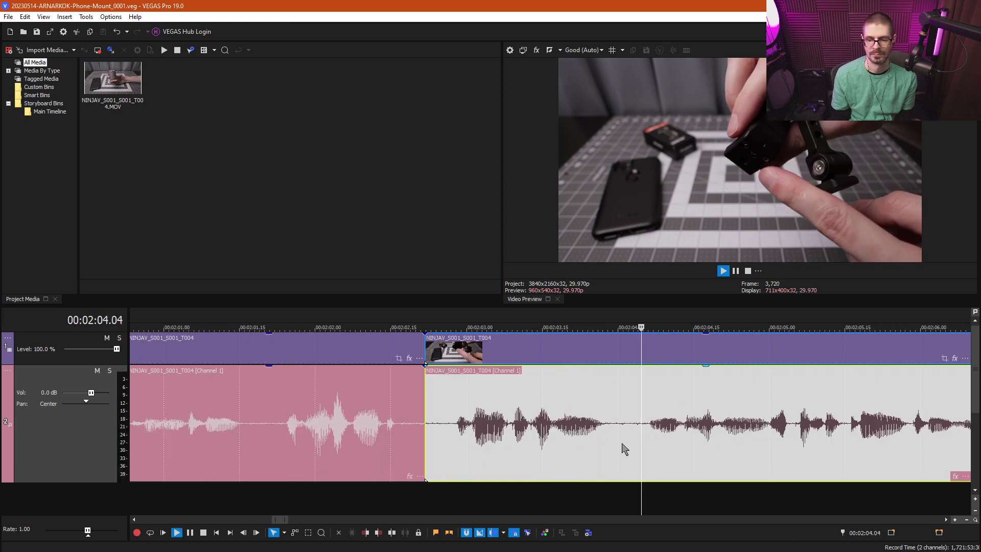
{"action": "key", "text": "Return"}
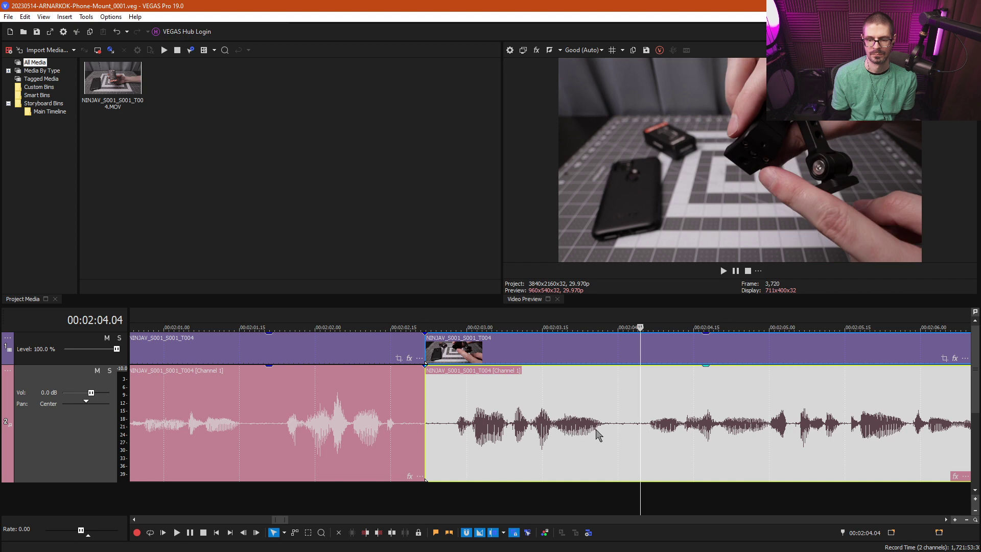
{"action": "key", "text": "s"}
Step: Try deleting the segment just before the 00:02:04.04 split, preview the join, and undo the deletion
{"action": "left_click", "coordinate": [572, 426]}
{"action": "key", "text": "Delete"}
{"action": "left_click", "coordinate": [281, 424]}
{"action": "key", "text": "Return"}
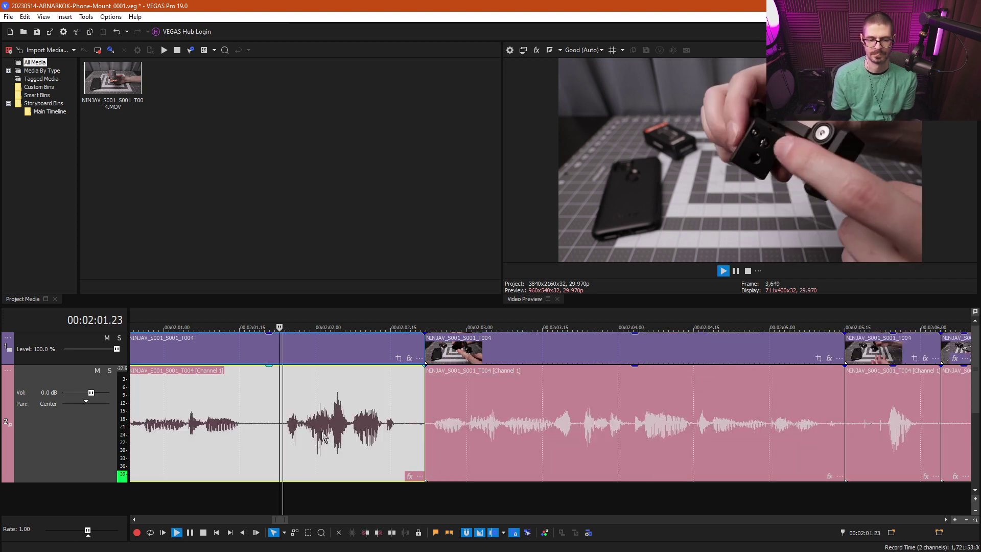
{"action": "scroll", "coordinate": [409, 449], "scroll_direction": "down", "scroll_amount": 3}
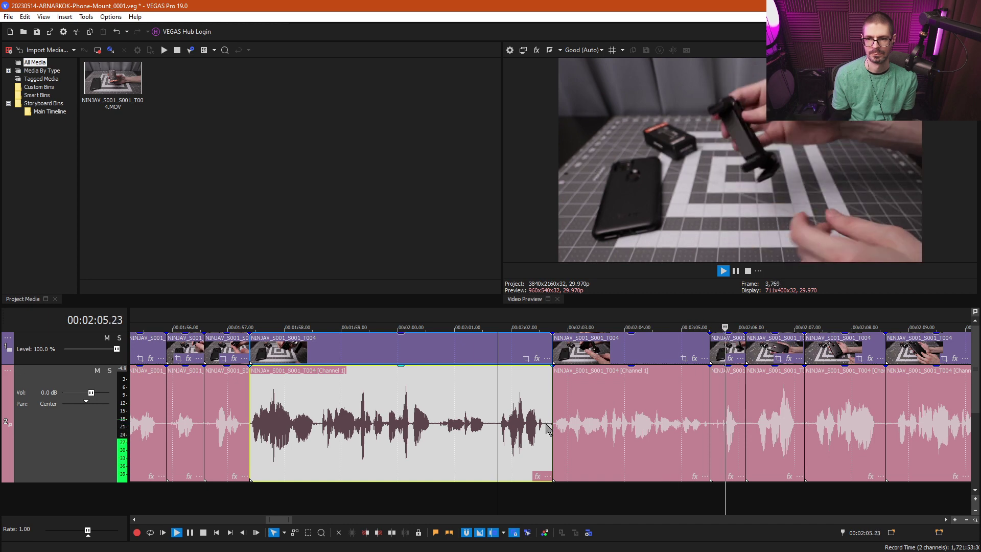
{"action": "key", "text": "Return"}
{"action": "key", "text": "ctrl+z"}
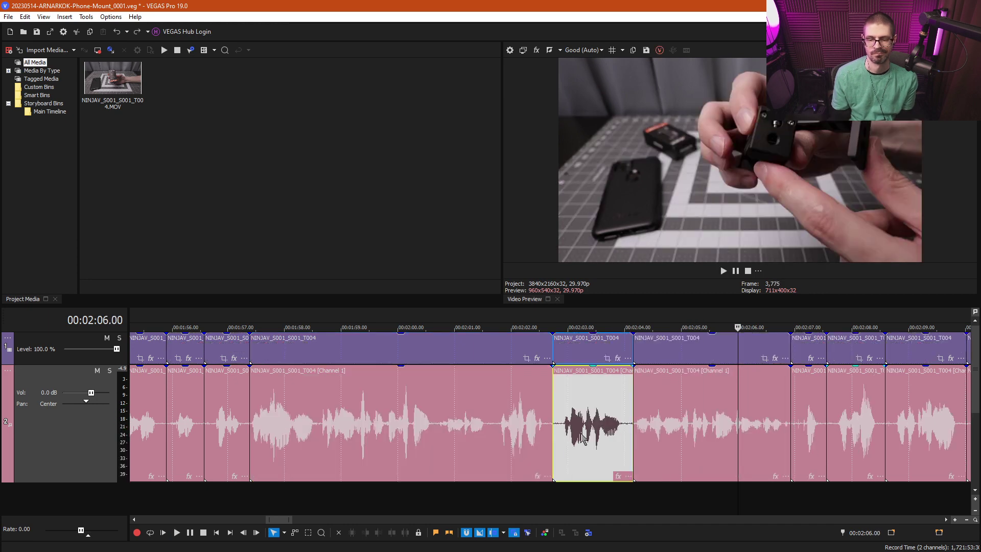
Step: Split the segment before 00:02:04.04 at 00:02:03.17 and delete its tail
{"action": "left_click", "coordinate": [566, 424]}
{"action": "key", "text": "space"}
{"action": "scroll", "coordinate": [588, 423], "scroll_direction": "up", "scroll_amount": 4}
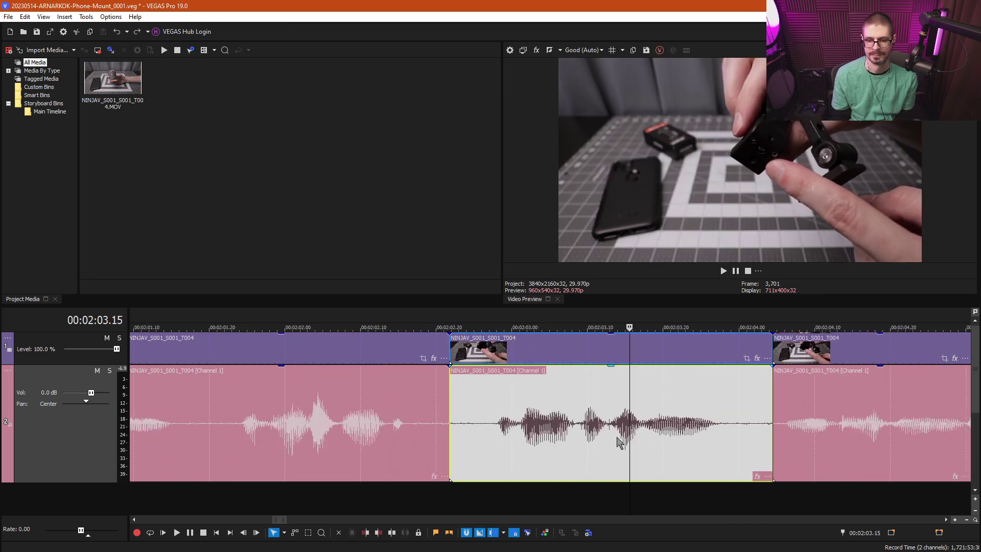
{"action": "key", "text": "Return"}
{"action": "left_click", "coordinate": [644, 431]}
{"action": "key", "text": "s"}
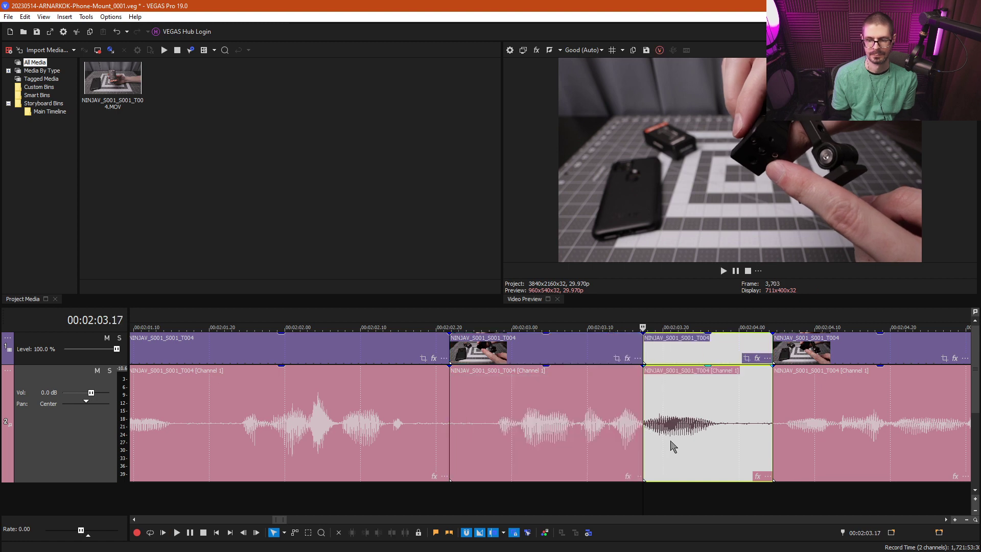
{"action": "key", "text": "Delete"}
Step: Split a tiny sliver off the start of the clip at 00:02:03.17 and nudge the rest earlier into a short crossfade
{"action": "left_click", "coordinate": [476, 421]}
{"action": "key", "text": "space"}
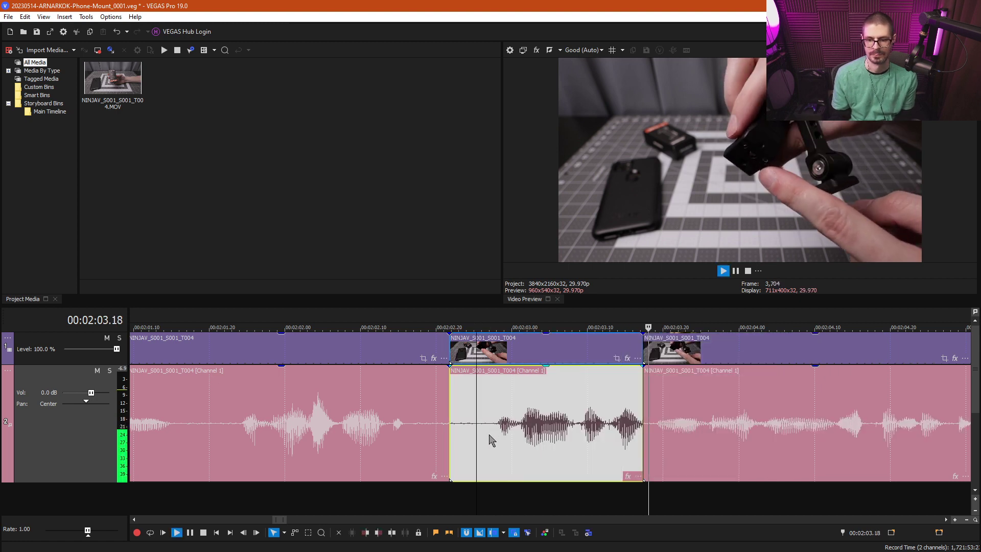
{"action": "left_click", "coordinate": [652, 427]}
{"action": "key", "text": "Left"}
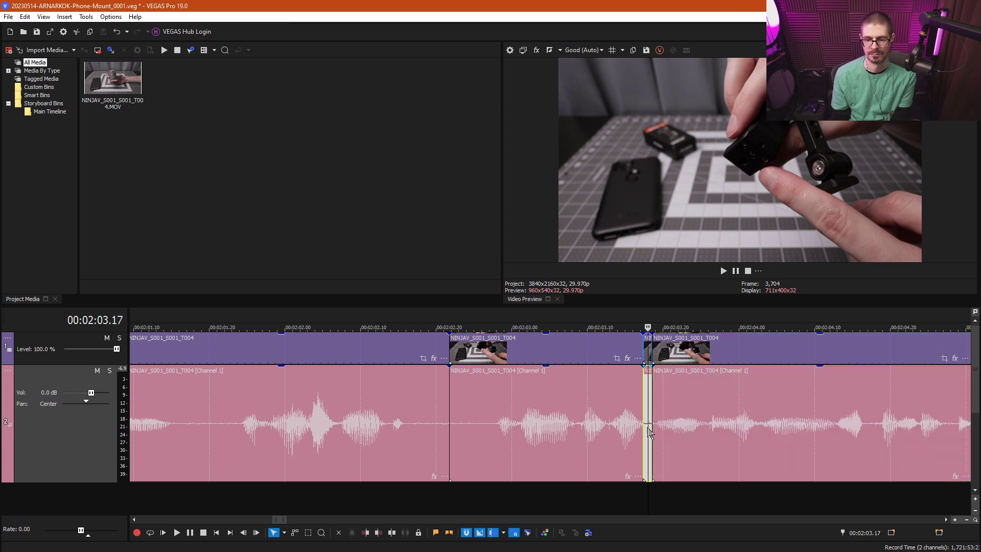
{"action": "scroll", "coordinate": [602, 427], "scroll_direction": "up", "scroll_amount": 3}
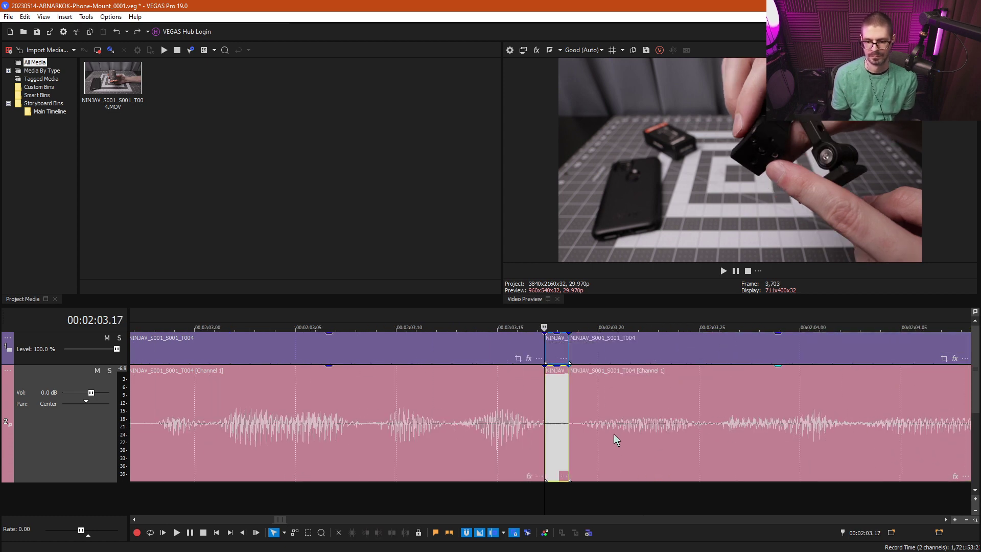
{"action": "left_click", "coordinate": [614, 433]}
{"action": "key", "text": "KP_4"}
{"action": "key", "text": "Left"}
{"action": "scroll", "coordinate": [582, 464], "scroll_direction": "down", "scroll_amount": 2}
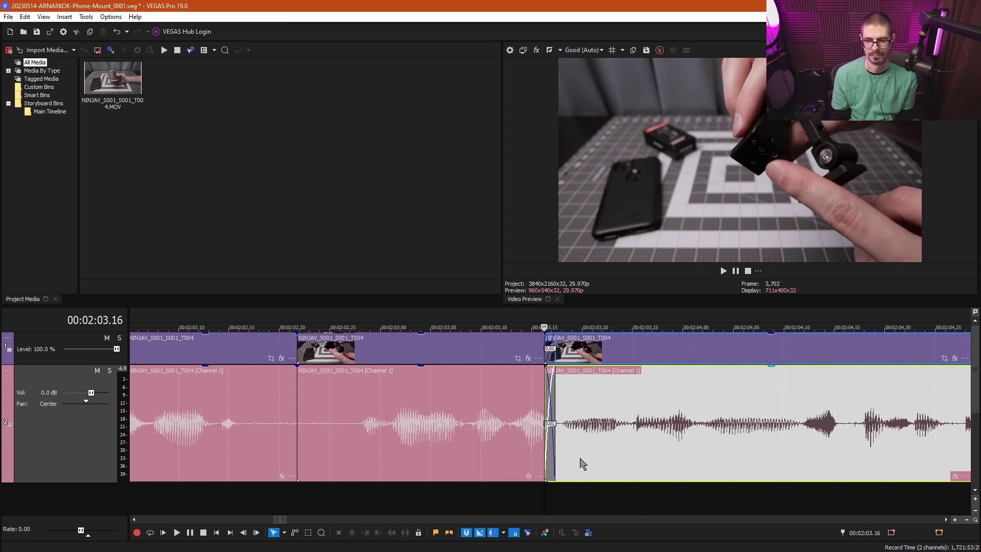
Step: Preview the crossfade and onward, and delete the two short clips starting at 00:02:06.09
{"action": "scroll", "coordinate": [418, 433], "scroll_direction": "down", "scroll_amount": 2}
{"action": "key", "text": "l"}
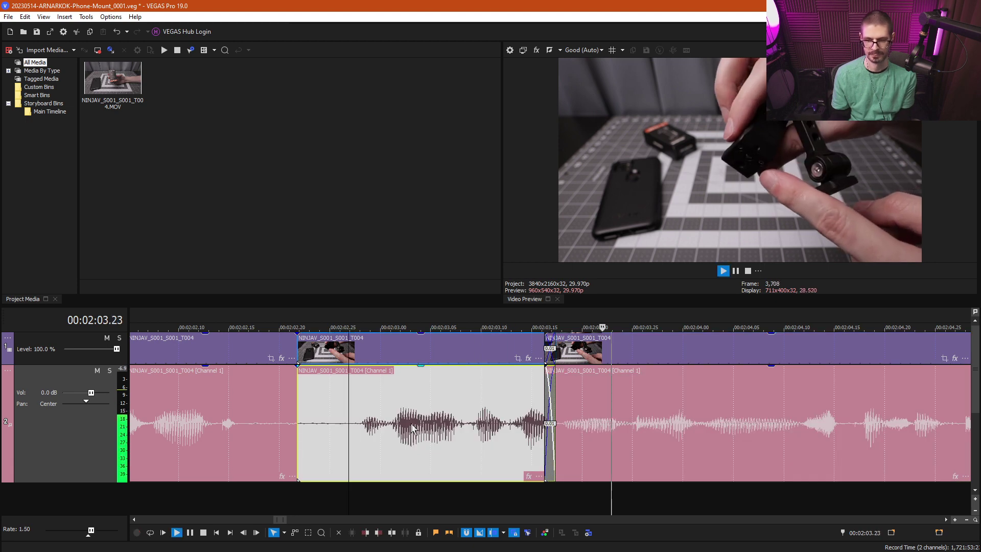
{"action": "scroll", "coordinate": [572, 430], "scroll_direction": "down", "scroll_amount": 1}
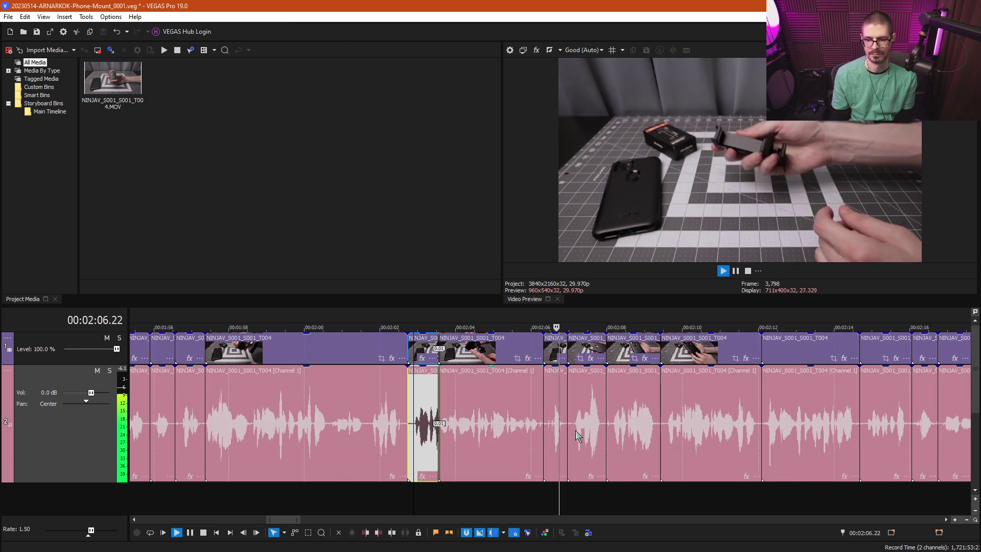
{"action": "left_click", "coordinate": [556, 410]}
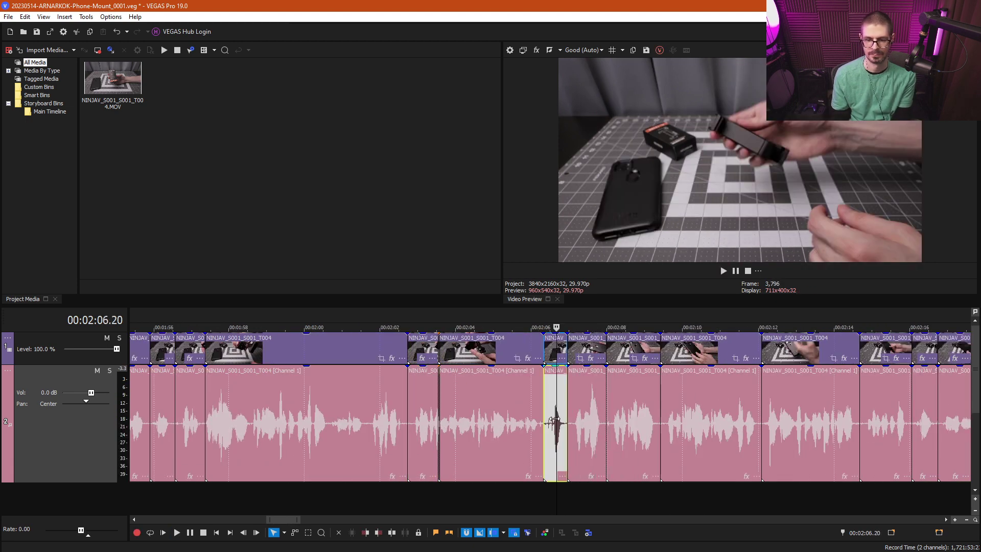
{"action": "key", "text": "Delete"}
{"action": "left_click", "coordinate": [548, 421]}
{"action": "key", "text": "Delete"}
Step: Play on from the new cut and delete the next clip at 00:02:06.09 as well
{"action": "key", "text": "space"}
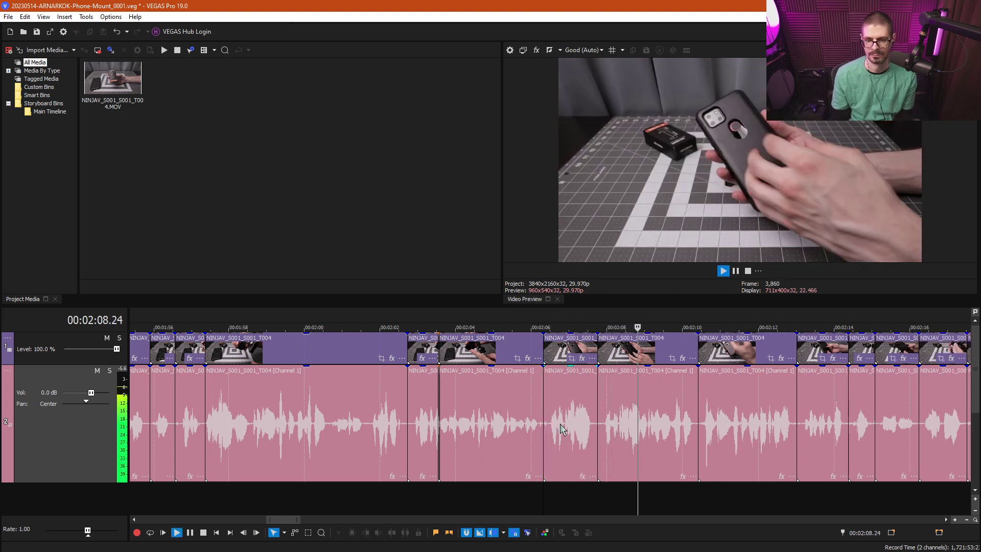
{"action": "key", "text": "space"}
{"action": "left_click", "coordinate": [574, 424]}
{"action": "key", "text": "Delete"}
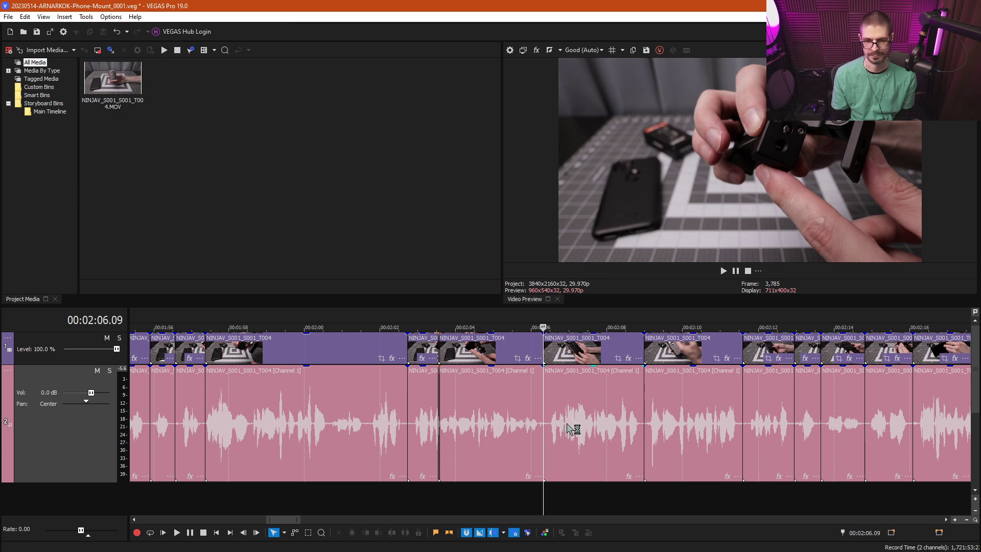
Step: Play the timeline from the cut at 00:02:06.09, and again from 00:02:09.03, to review the following clips
{"action": "key", "text": "l"}
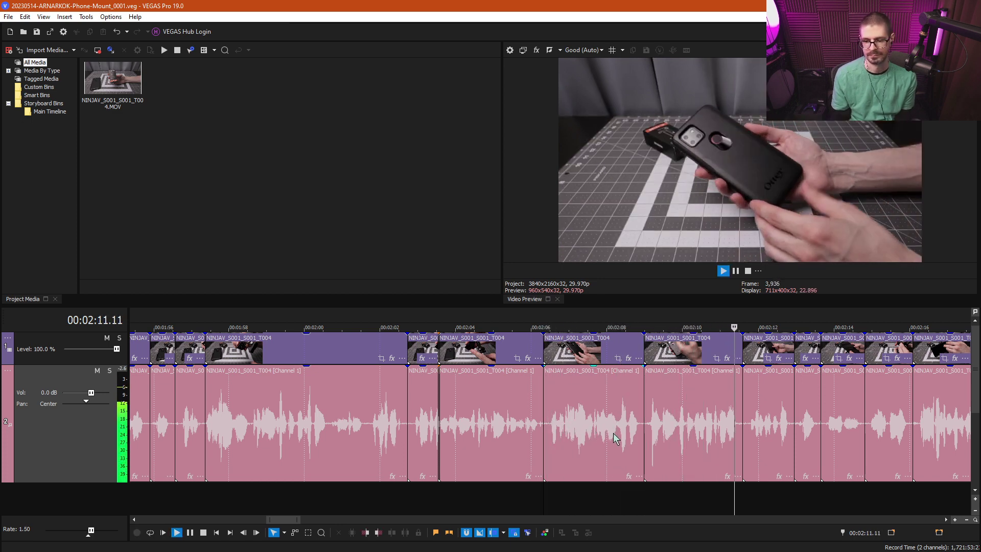
{"action": "key", "text": "s"}
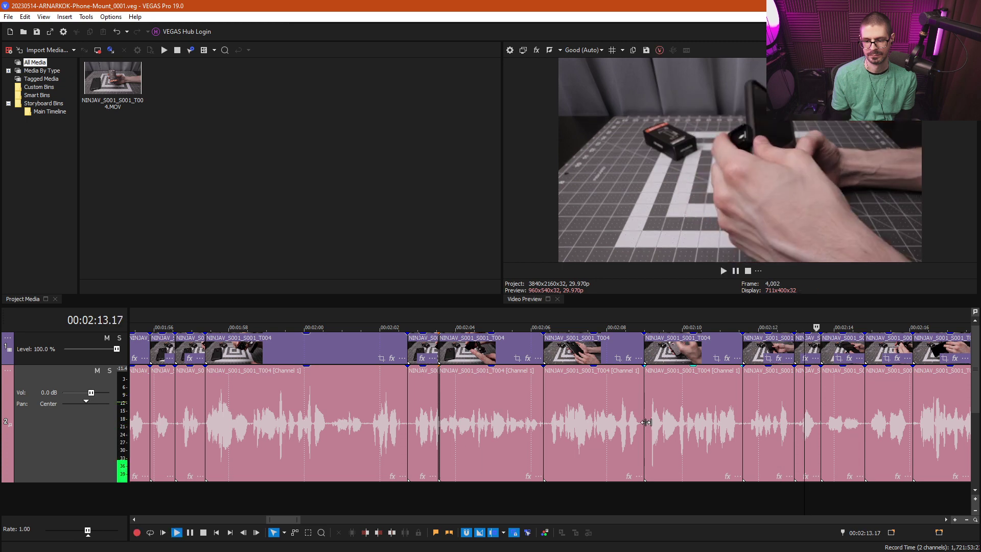
{"action": "key", "text": "k"}
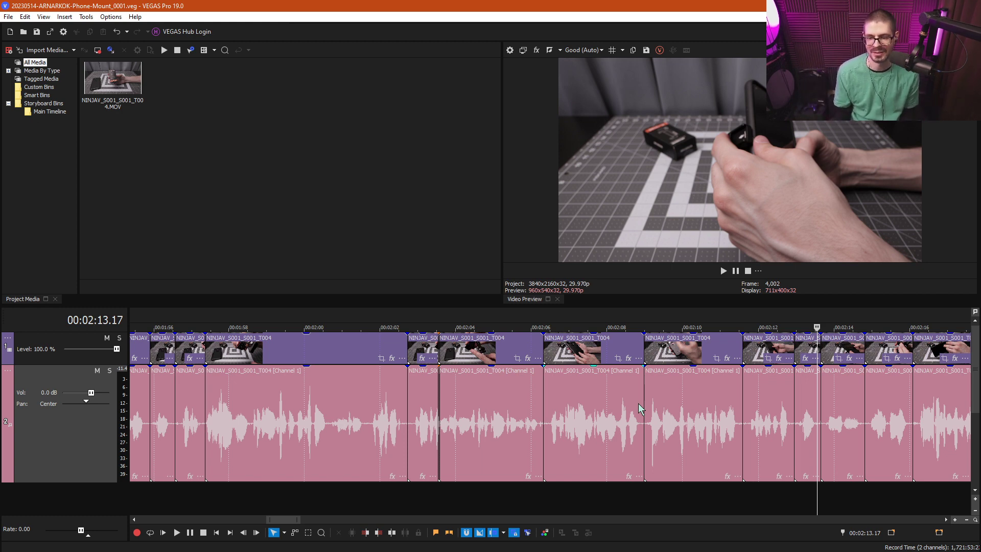
{"action": "left_click", "coordinate": [669, 390]}
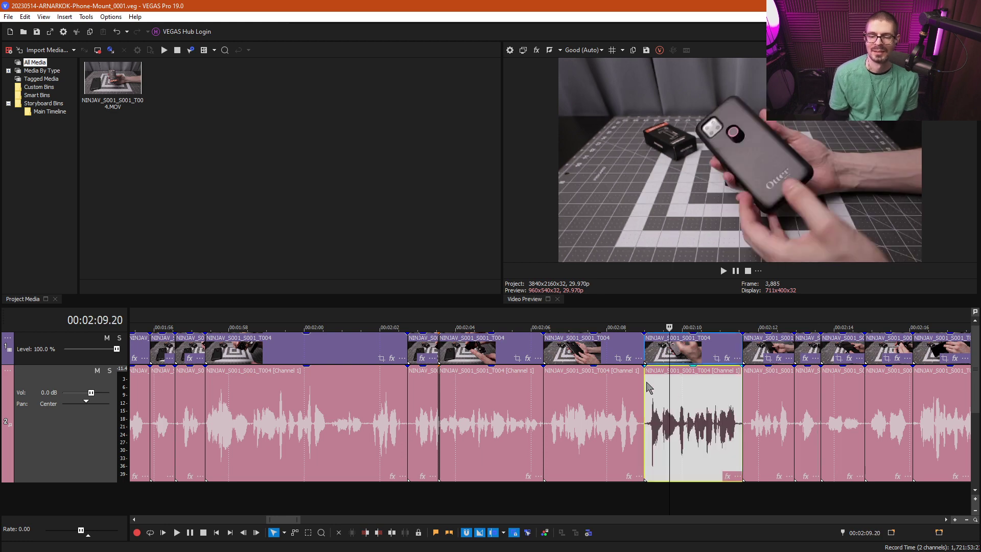
{"action": "left_click", "coordinate": [649, 389]}
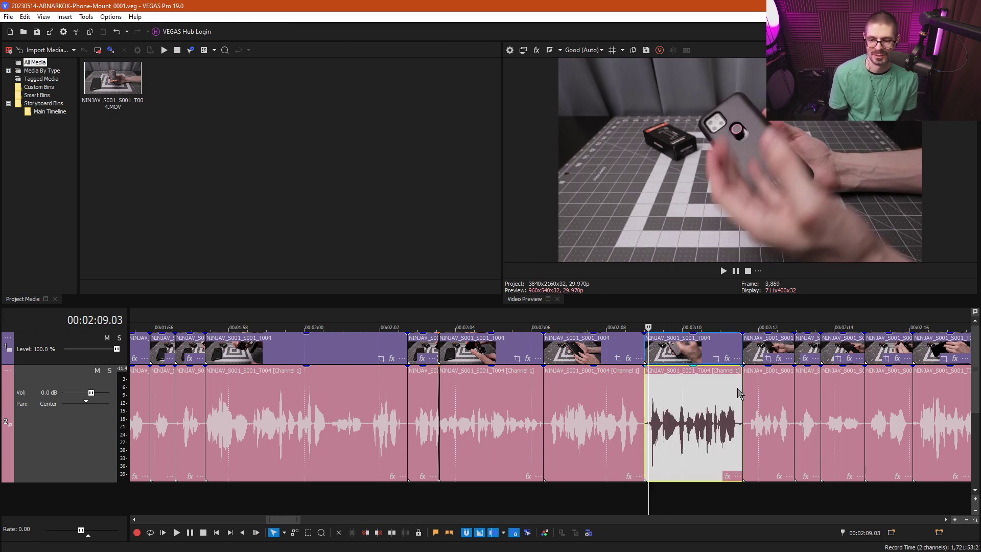
{"action": "scroll", "coordinate": [745, 387], "scroll_direction": "down", "scroll_amount": 2}
{"action": "key", "text": "l"}
{"action": "key", "text": "l"}
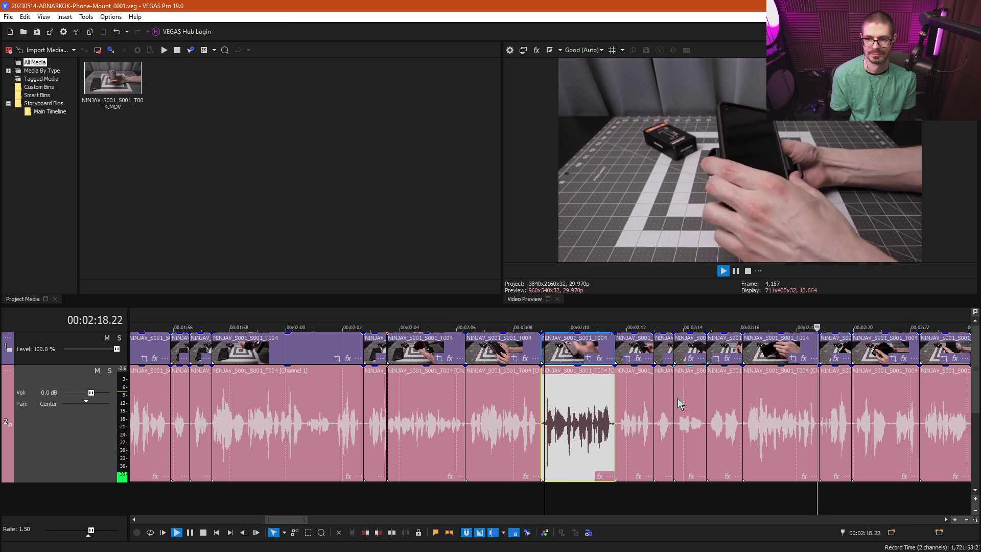
{"action": "scroll", "coordinate": [695, 392], "scroll_direction": "down", "scroll_amount": 1}
{"action": "key", "text": "space"}
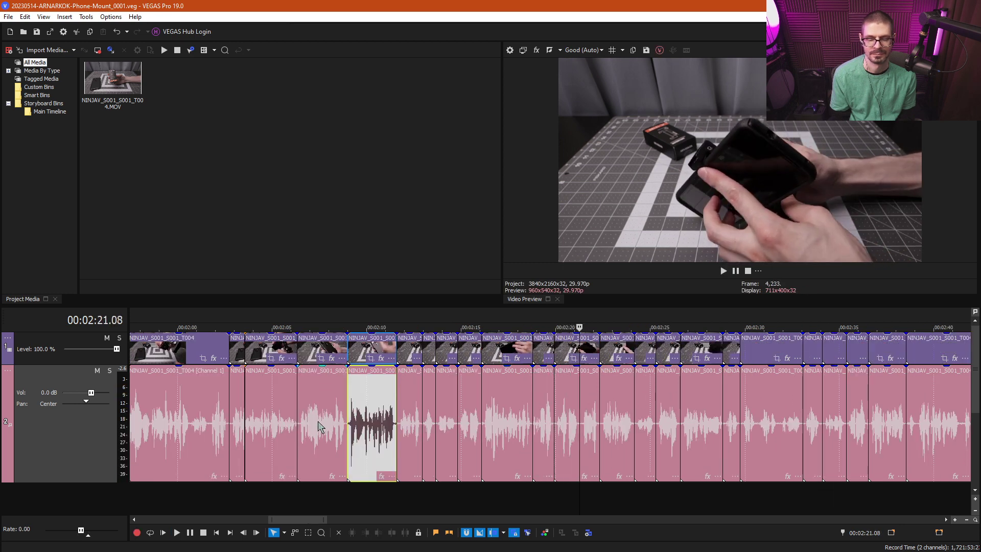
Step: Replay from the start of the clip at about 00:02:03.17 through about 00:02:34 to check the pacing
{"action": "left_click", "coordinate": [301, 400]}
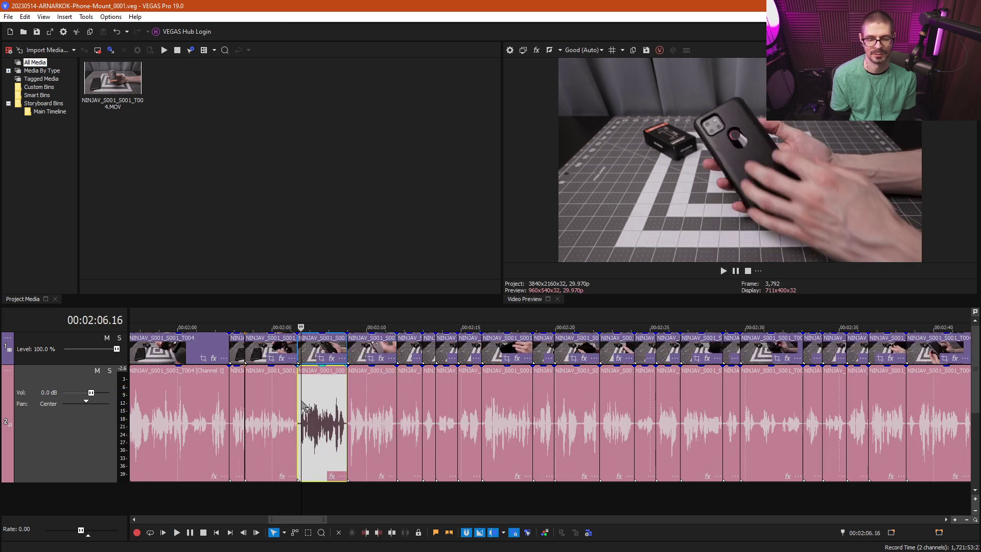
{"action": "left_click", "coordinate": [246, 403]}
{"action": "key", "text": "l"}
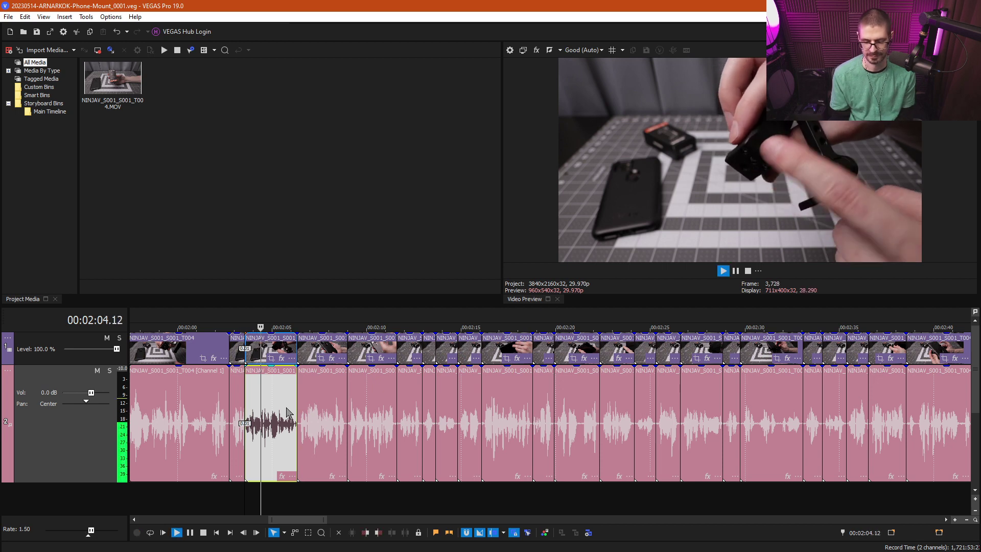
{"action": "key", "text": "l"}
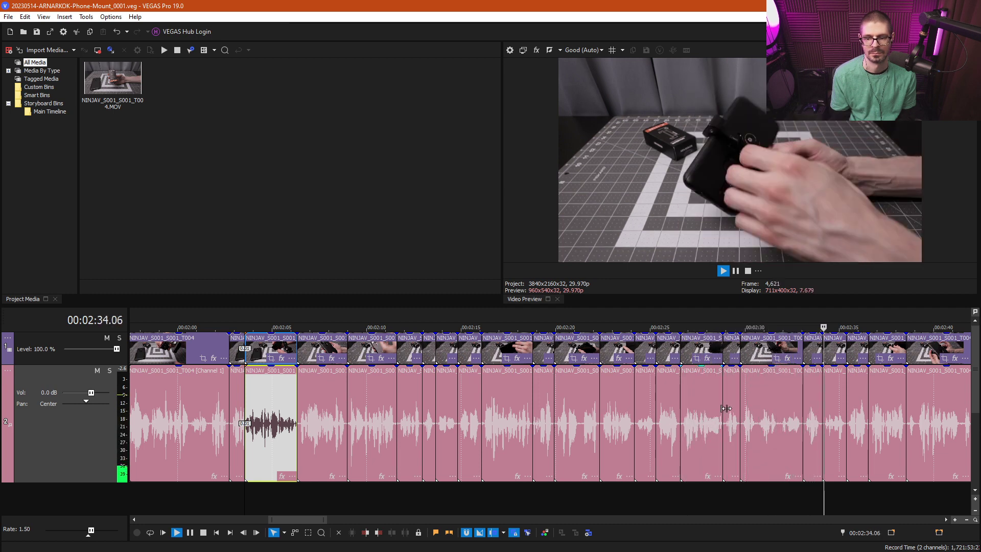
Step: Review the section around 00:02:29 and delete three consecutive clips starting at about 00:02:26.18
{"action": "left_click", "coordinate": [735, 424]}
{"action": "scroll", "coordinate": [662, 423], "scroll_direction": "up", "scroll_amount": 4}
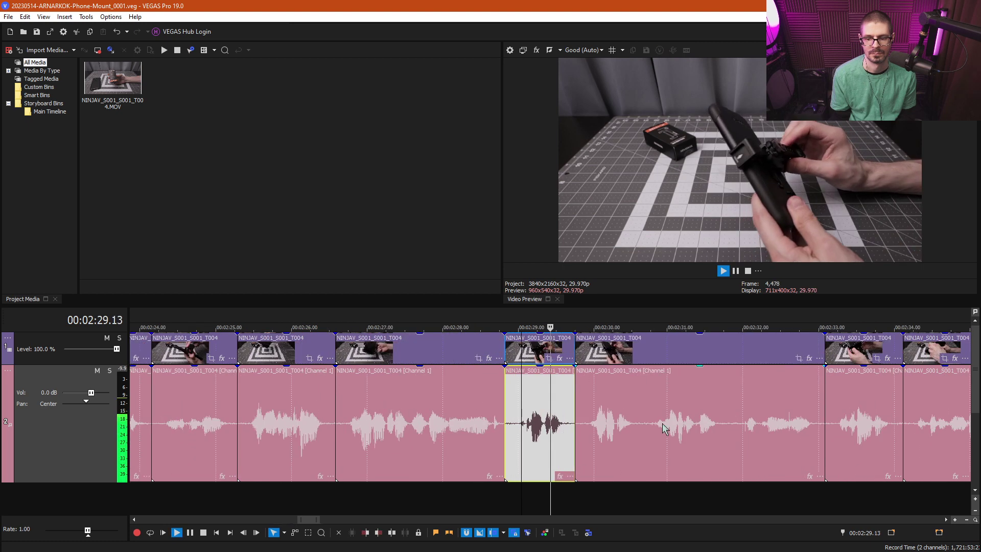
{"action": "left_click", "coordinate": [346, 412]}
{"action": "key", "text": "Delete"}
{"action": "left_click", "coordinate": [363, 431]}
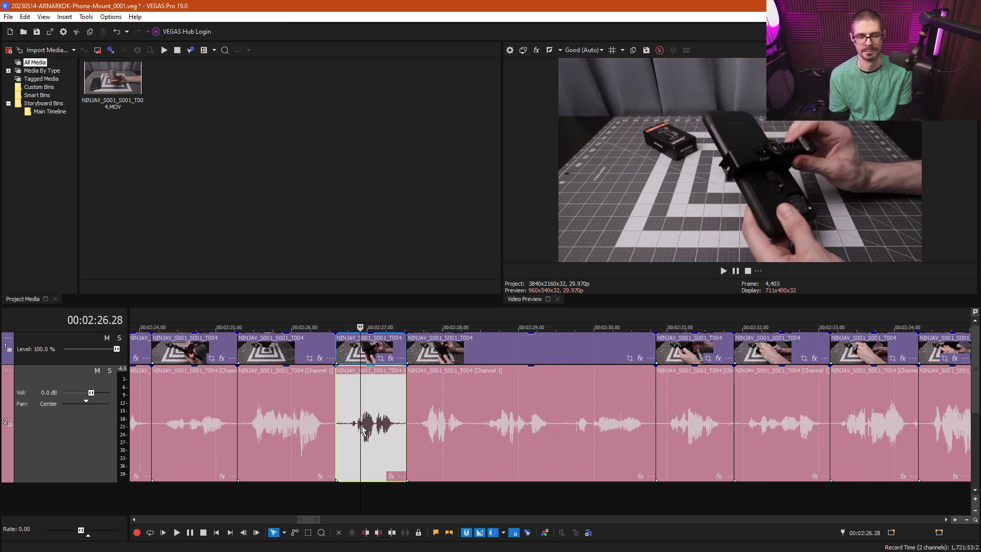
{"action": "key", "text": "Delete"}
{"action": "key", "text": "space"}
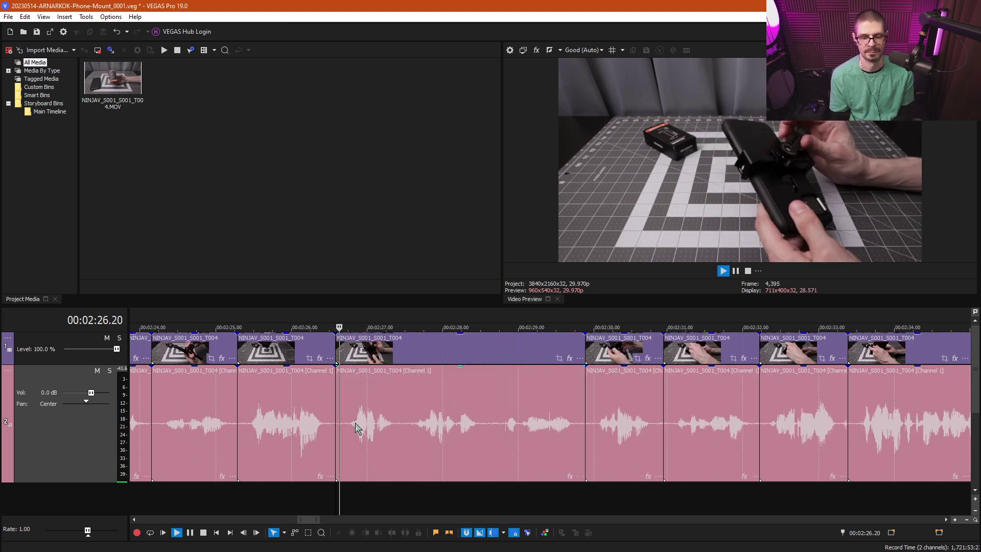
{"action": "left_click", "coordinate": [389, 431]}
{"action": "key", "text": "Delete"}
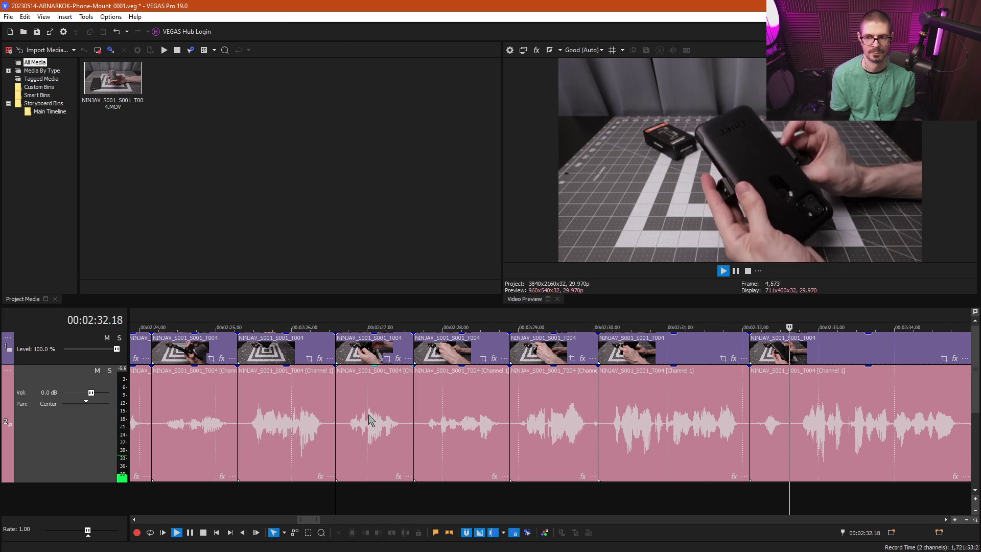
Step: Play on past the new cut and split the long clip at 00:02:32.18
{"action": "scroll", "coordinate": [372, 423], "scroll_direction": "down", "scroll_amount": 2}
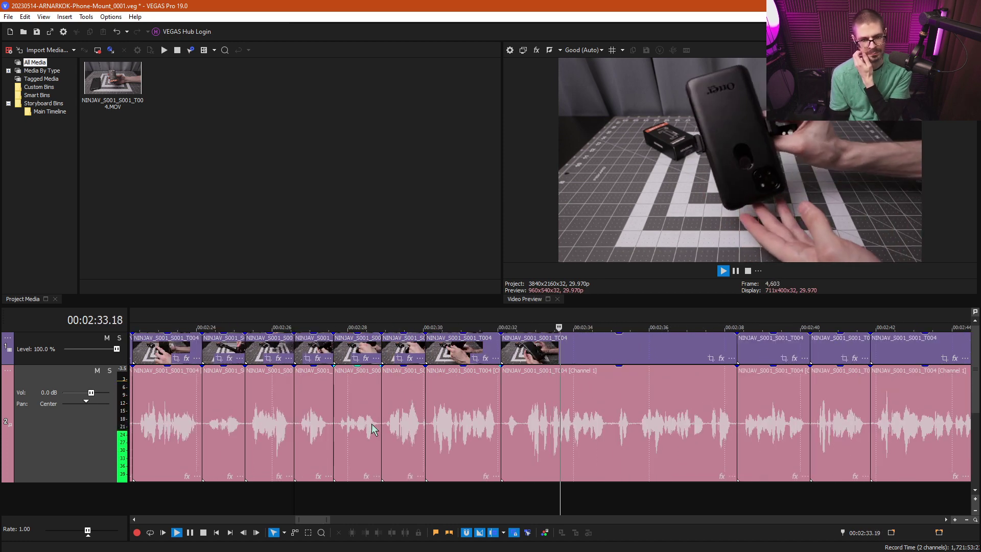
{"action": "key", "text": "space"}
{"action": "left_click", "coordinate": [522, 435]}
{"action": "key", "text": "s"}
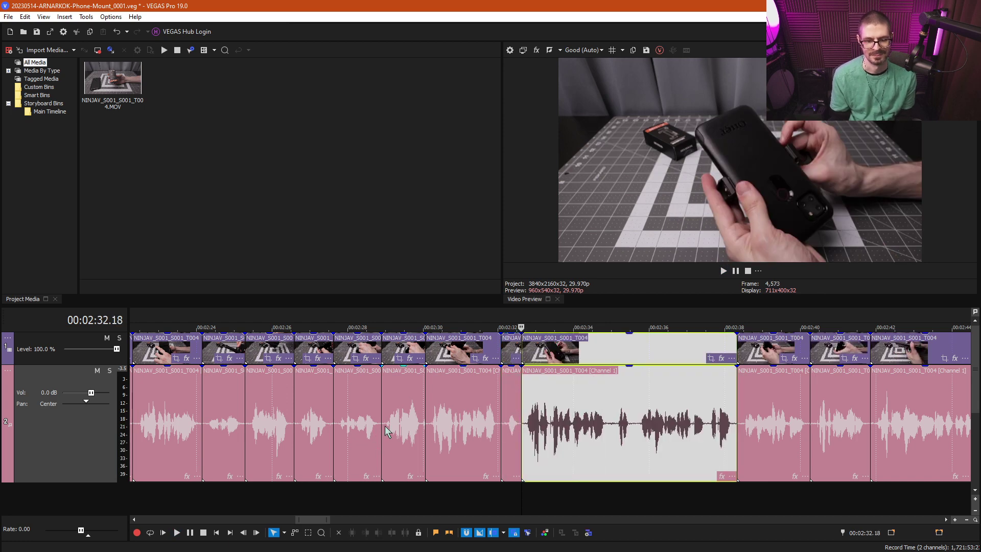
Step: Preview the clips before the split and delete the three segments between 00:02:28.27 and 00:02:32.18
{"action": "left_click", "coordinate": [386, 432]}
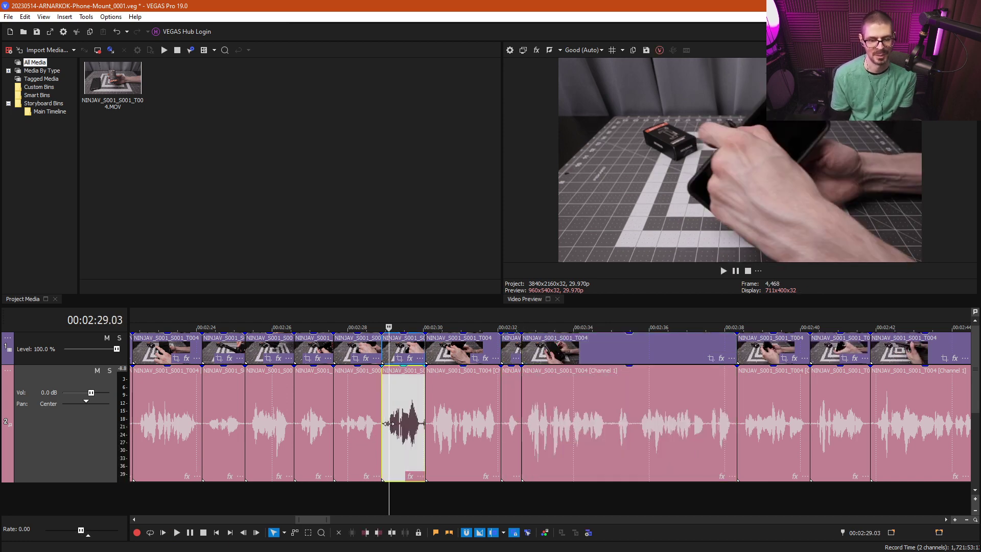
{"action": "left_click", "coordinate": [341, 427]}
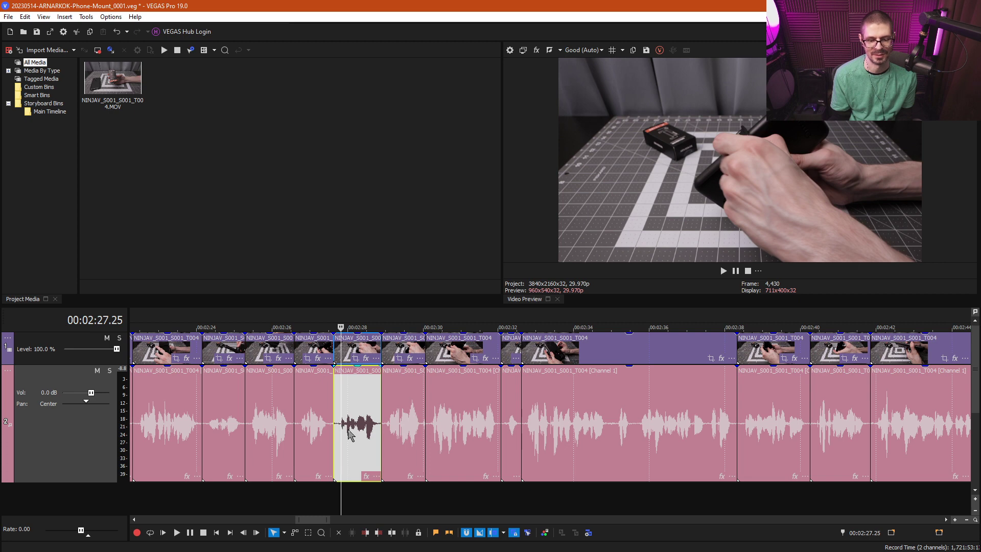
{"action": "key", "text": "space"}
{"action": "left_click", "coordinate": [398, 422]}
{"action": "key", "text": "space"}
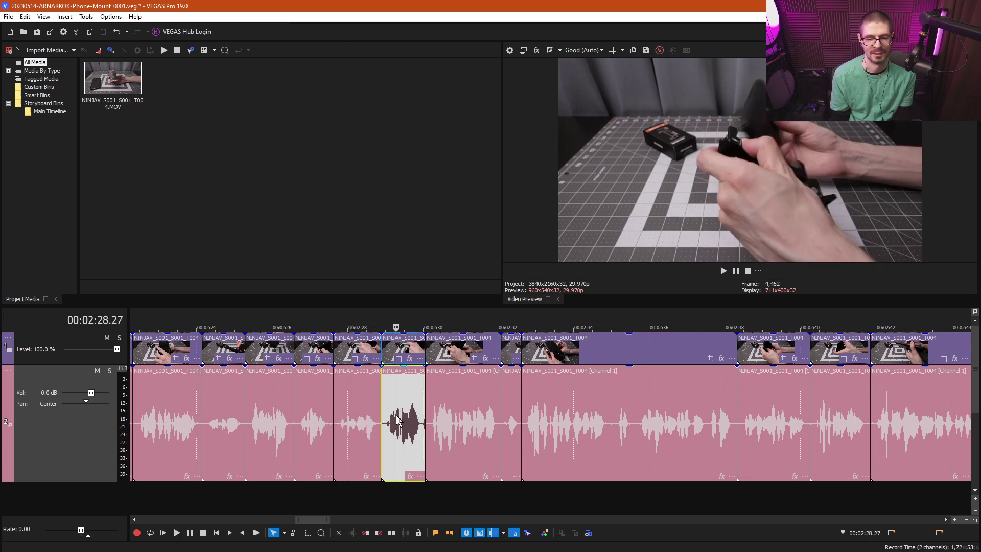
{"action": "key", "text": "Delete"}
{"action": "left_click", "coordinate": [398, 422]}
{"action": "key", "text": "Delete"}
{"action": "left_click", "coordinate": [398, 422]}
{"action": "key", "text": "Delete"}
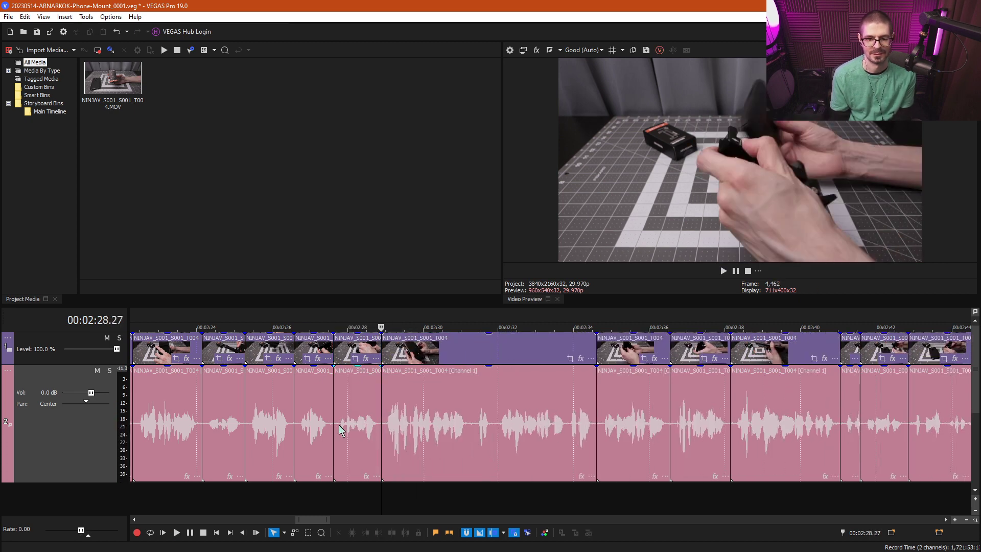
Step: Review playback from the clip before the 00:02:28.27 cut through about 00:02:46
{"action": "left_click", "coordinate": [339, 428]}
{"action": "key", "text": "l"}
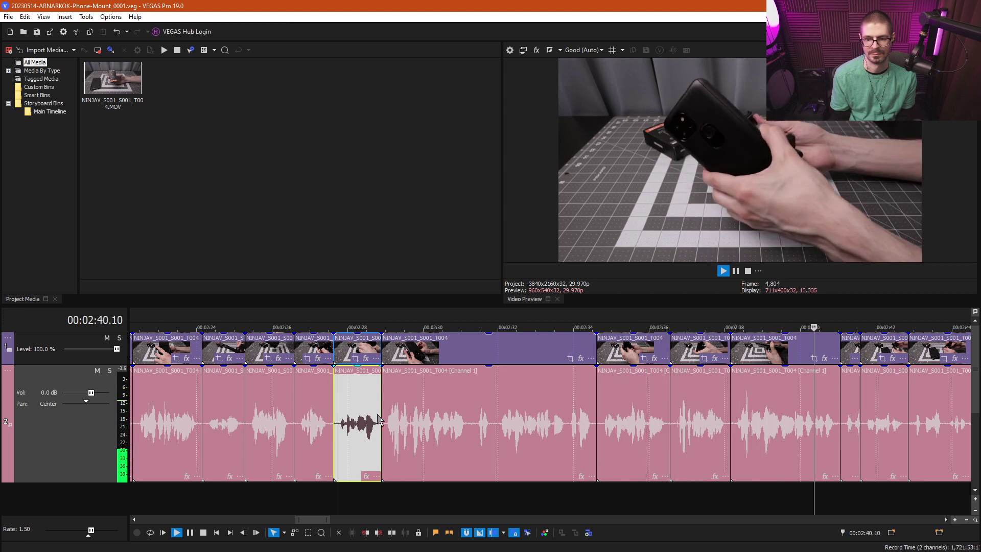
{"action": "scroll", "coordinate": [465, 425], "scroll_direction": "down", "scroll_amount": 2}
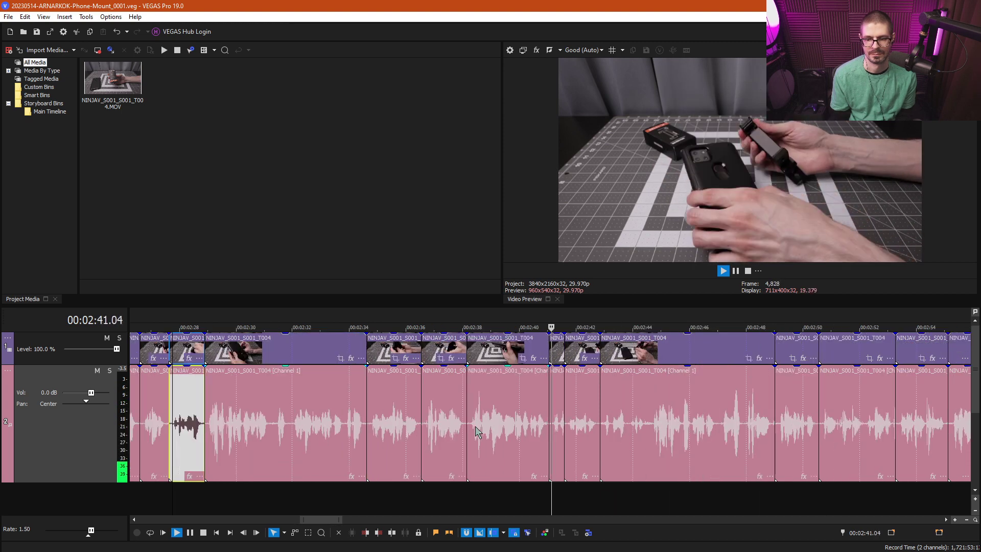
{"action": "left_click", "coordinate": [557, 412]}
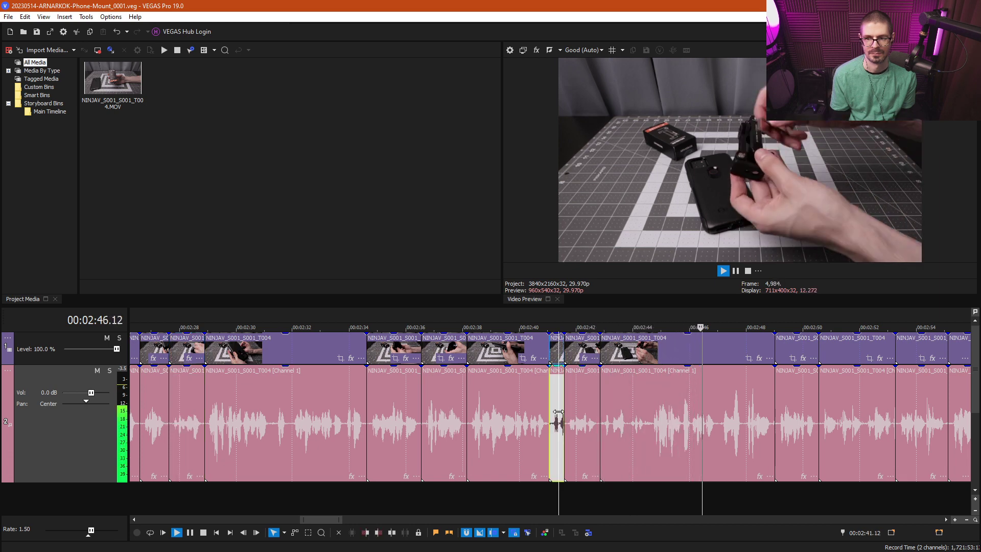
{"action": "key", "text": "k"}
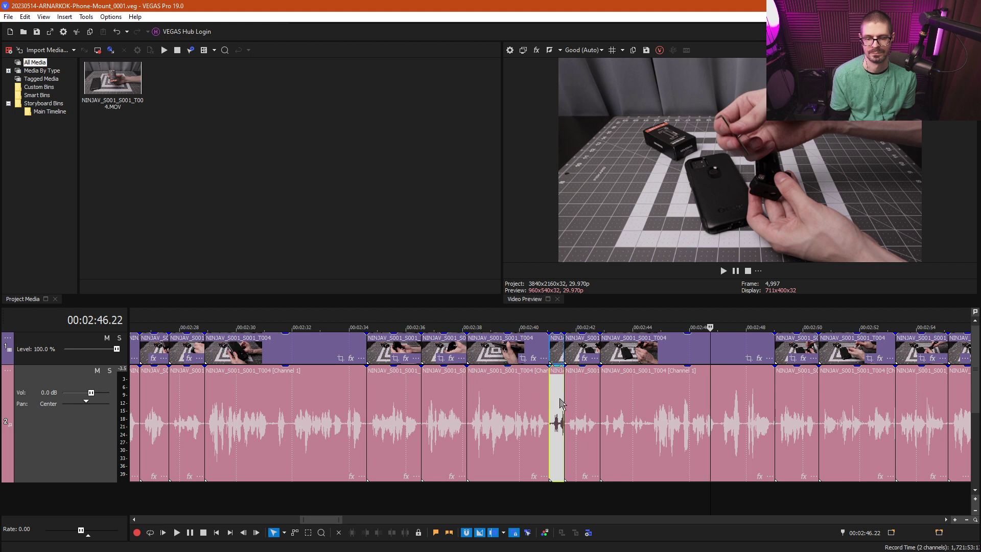
Step: Examine the two short clips between about 00:02:41 and 00:02:43 and compare the frame at 00:02:42.10
{"action": "scroll", "coordinate": [559, 414], "scroll_direction": "up", "scroll_amount": 2}
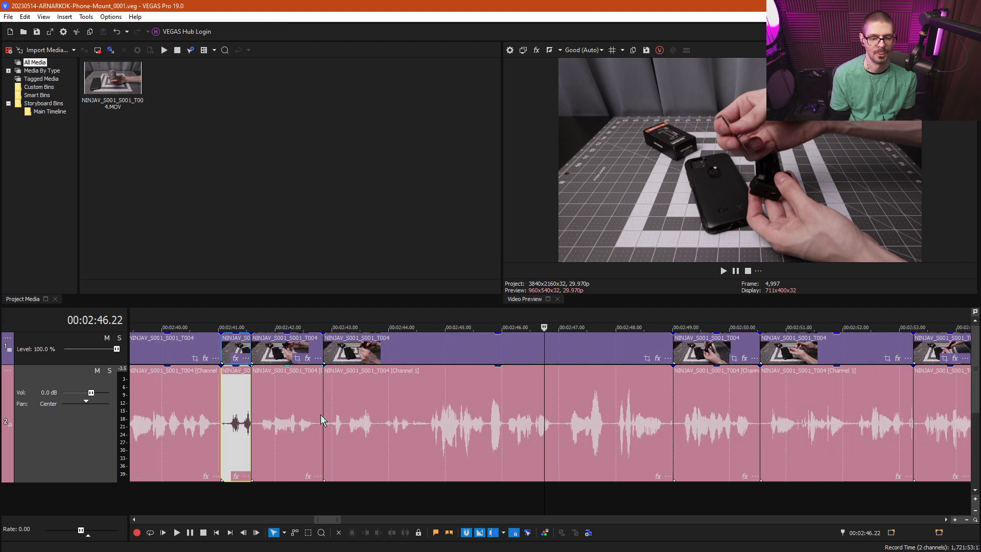
{"action": "left_click", "coordinate": [293, 414]}
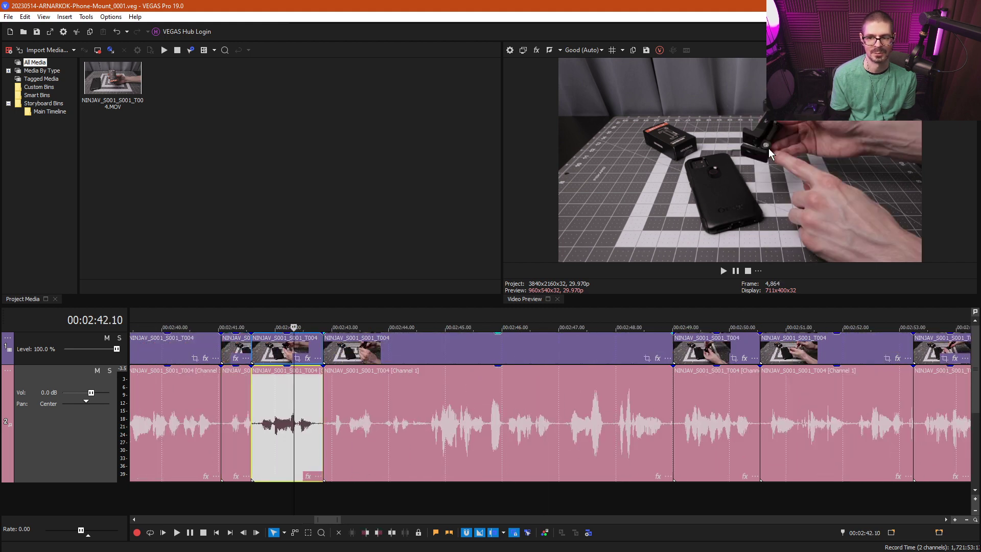
{"action": "left_click", "coordinate": [230, 415]}
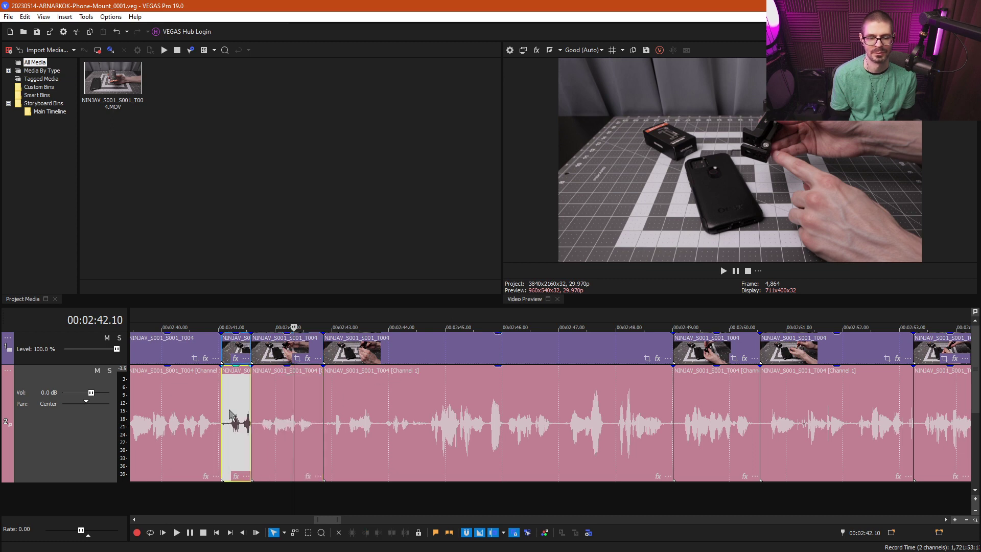
{"action": "left_click", "coordinate": [295, 414]}
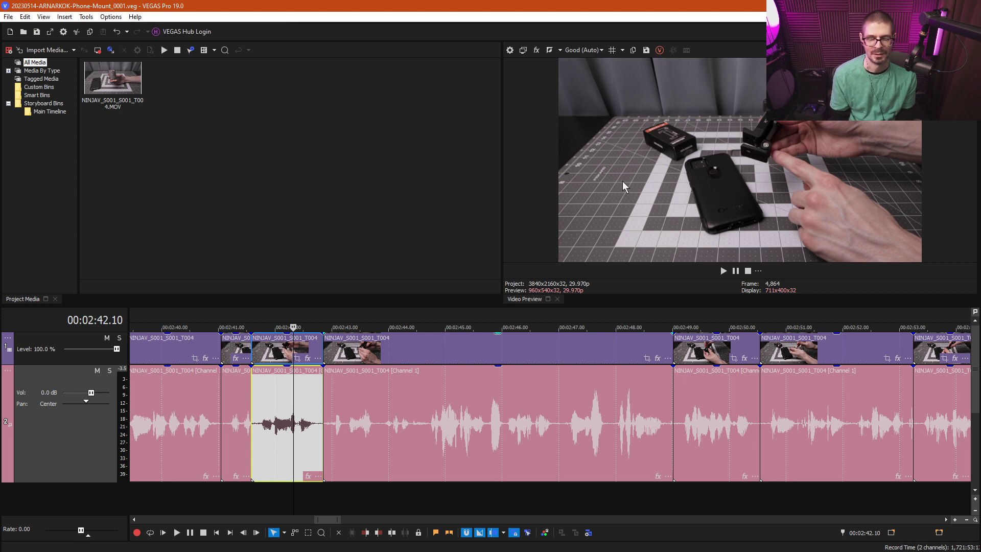
{"action": "left_click", "coordinate": [159, 426]}
{"action": "left_click", "coordinate": [302, 394]}
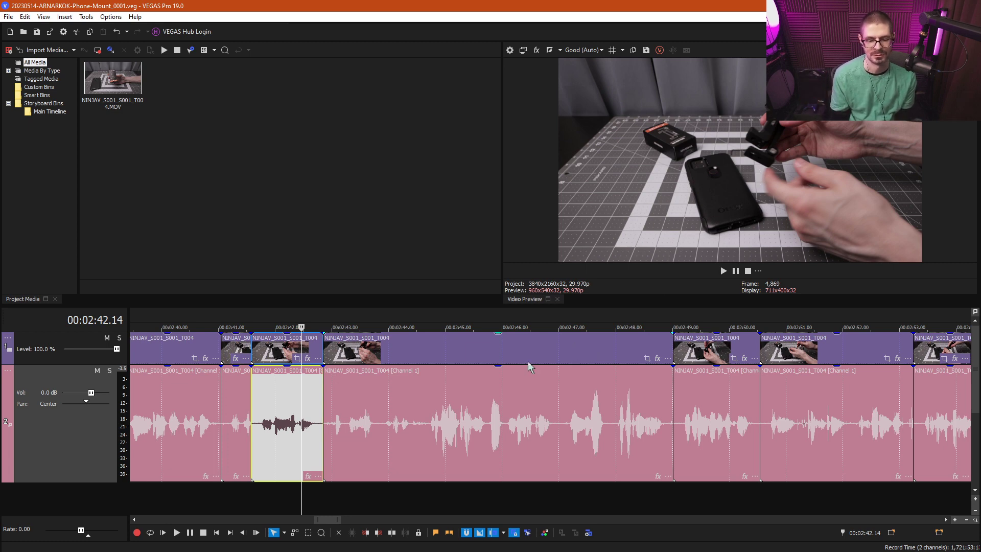
Step: Play on from about 00:02:40 and delete the short clip starting at 00:02:59.28
{"action": "left_click", "coordinate": [204, 409]}
{"action": "key", "text": "l"}
{"action": "key", "text": "l"}
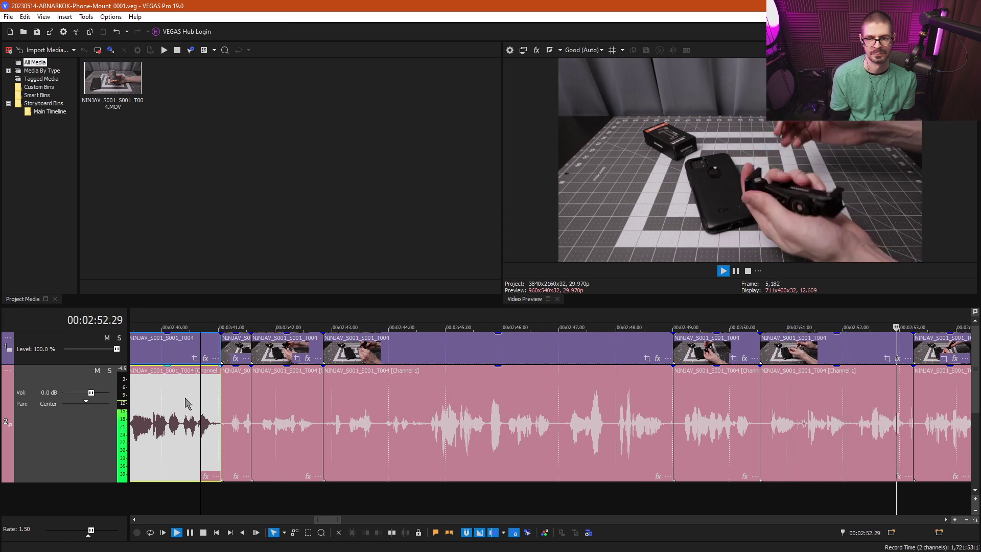
{"action": "scroll", "coordinate": [266, 396], "scroll_direction": "down", "scroll_amount": 2}
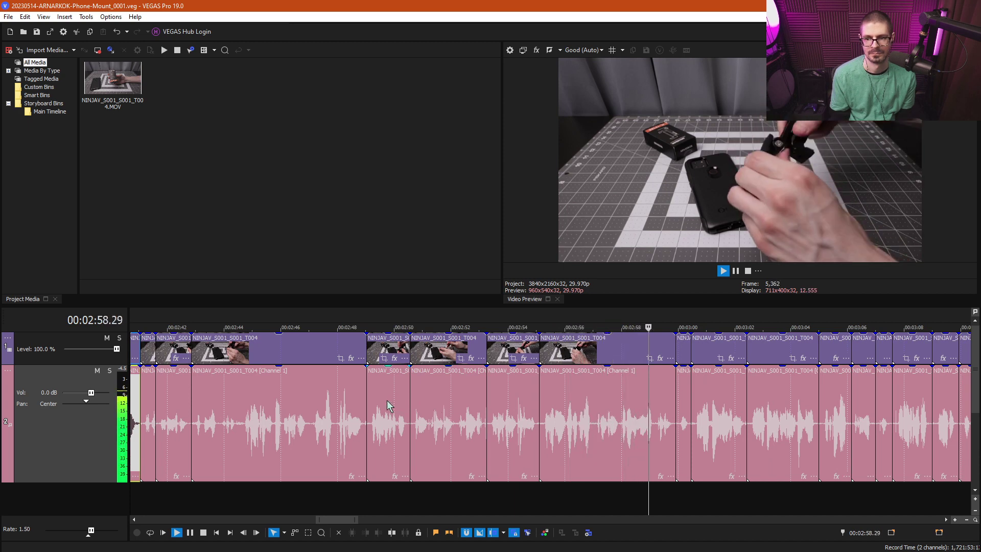
{"action": "left_click", "coordinate": [681, 415]}
{"action": "key", "text": "Delete"}
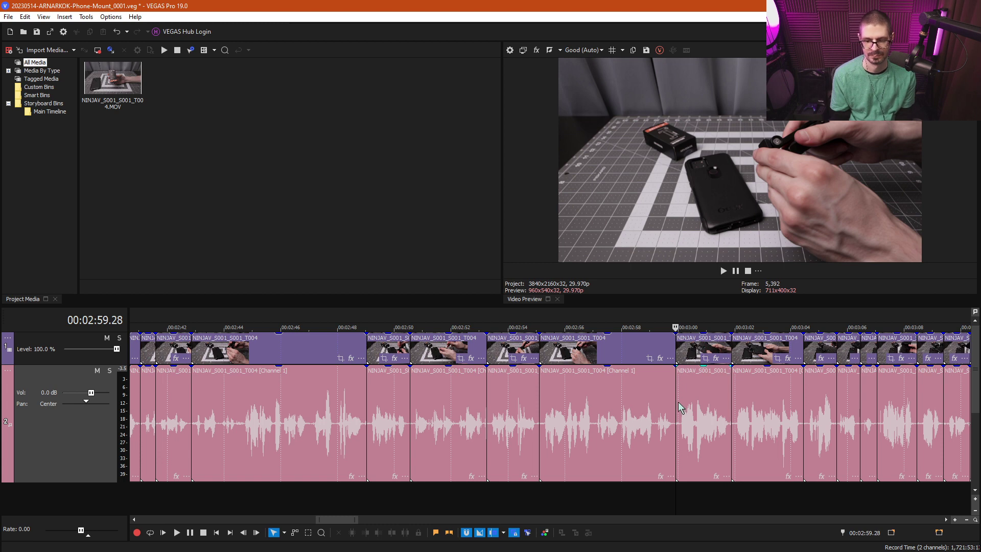
Step: Preview and delete the following clip at 00:02:59.28 as well, and play on from the new cut
{"action": "left_click", "coordinate": [680, 407]}
{"action": "key", "text": "space"}
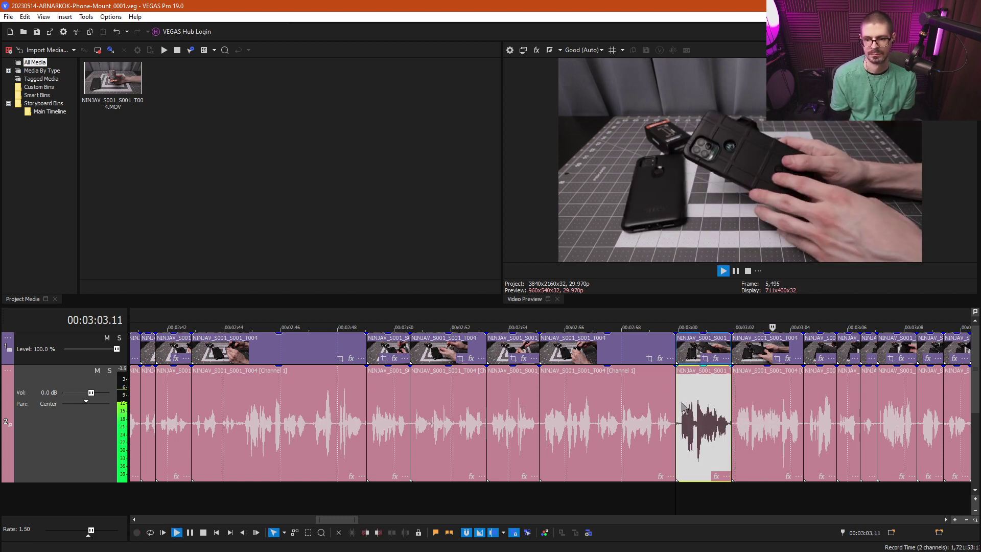
{"action": "key", "text": "Delete"}
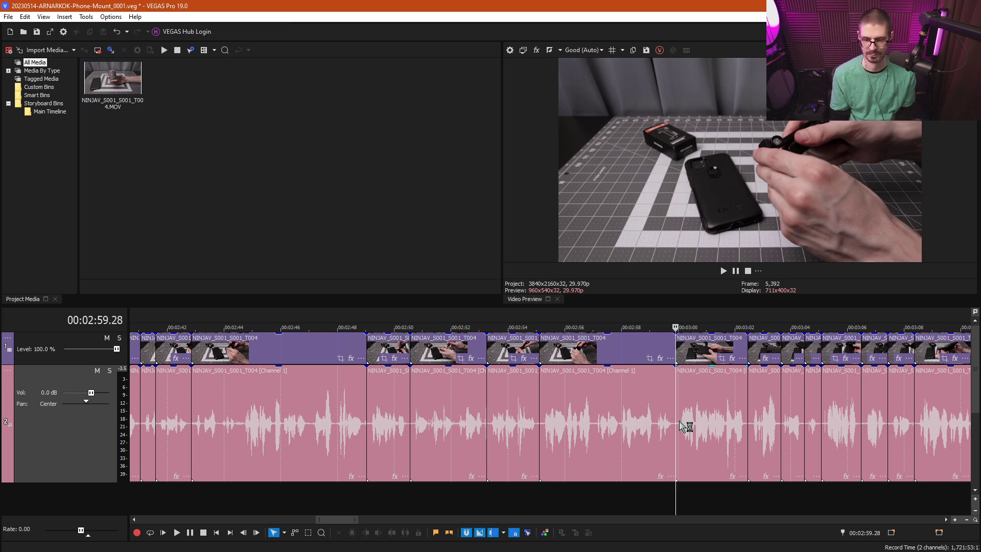
{"action": "key", "text": "space"}
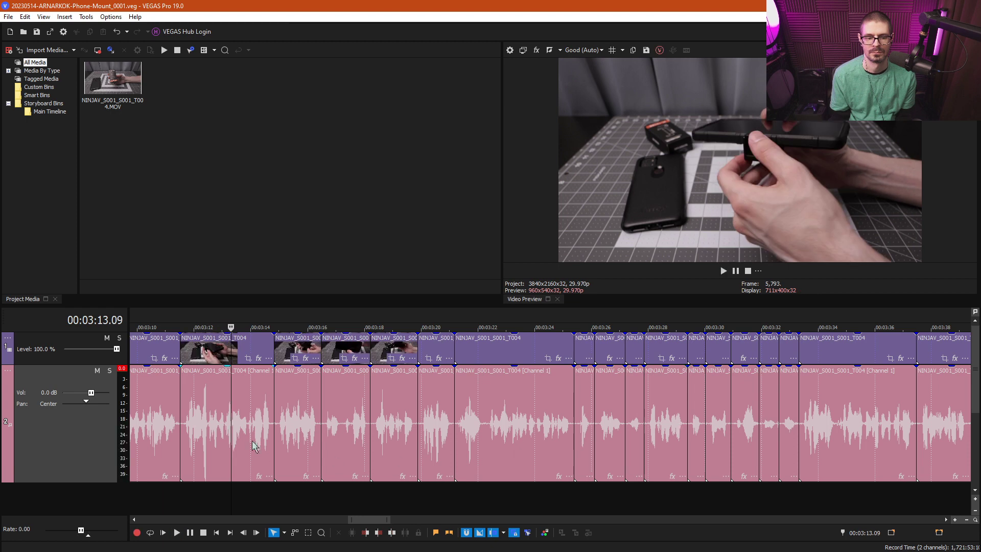
Step: Delete the clip starting at about 00:03:11 and play on from the clips that follow
{"action": "left_click", "coordinate": [184, 417]}
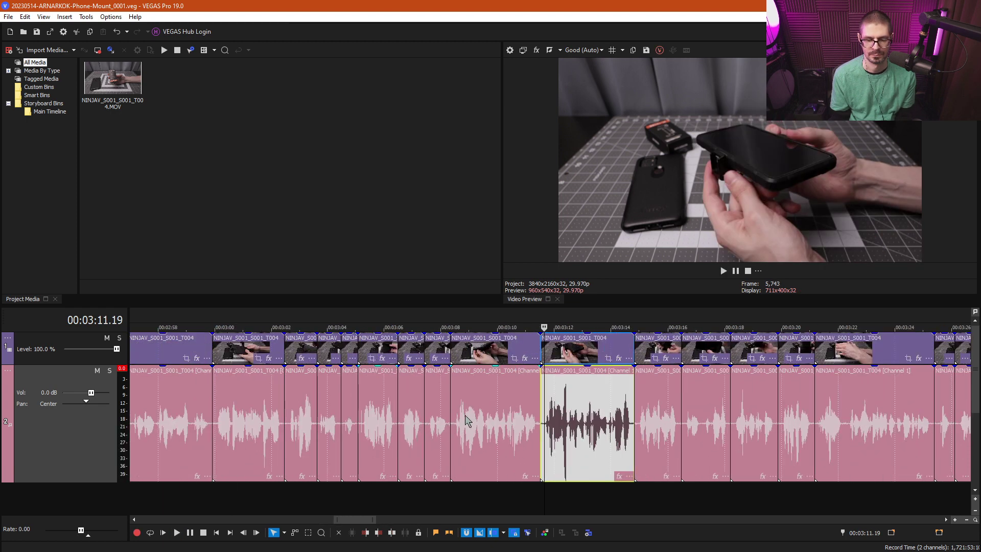
{"action": "left_click", "coordinate": [469, 421]}
{"action": "key", "text": "Delete"}
{"action": "left_click", "coordinate": [437, 423]}
{"action": "key", "text": "space"}
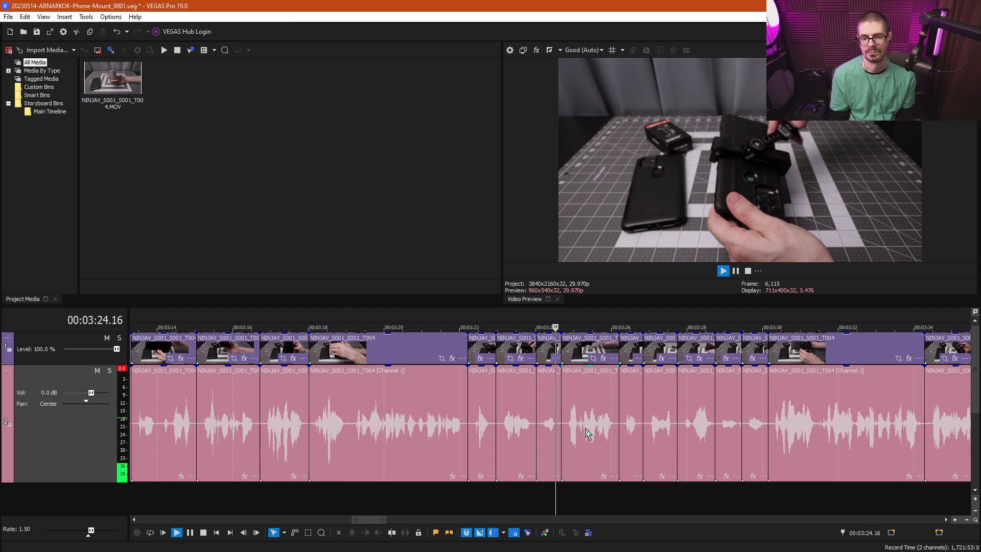
Step: Delete the three short clips between about 00:03:22 and 00:03:25, directly after the long clip
{"action": "left_click", "coordinate": [543, 427]}
{"action": "key", "text": "Delete"}
{"action": "left_click", "coordinate": [519, 426]}
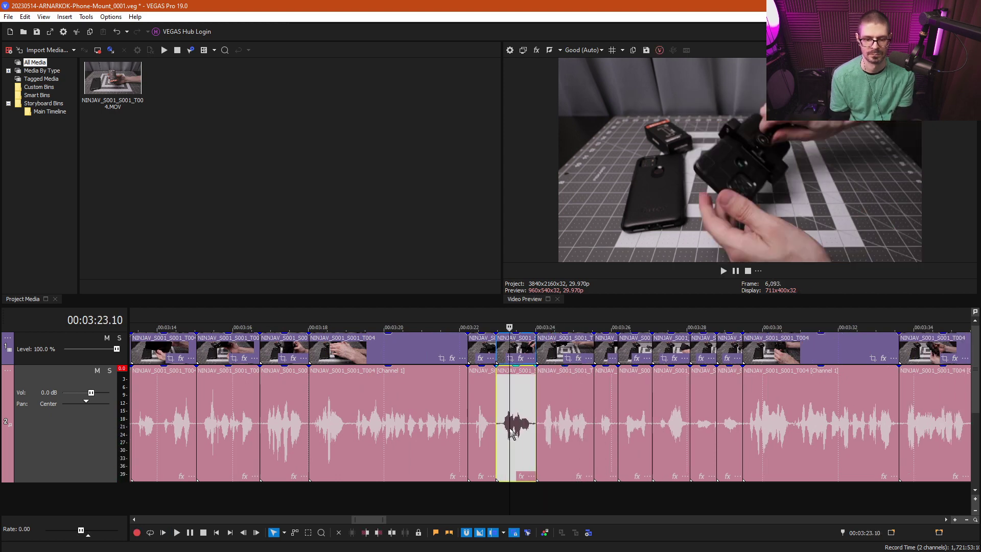
{"action": "key", "text": "Delete"}
{"action": "left_click", "coordinate": [494, 426]}
{"action": "key", "text": "Delete"}
Step: Review the long clip starting at about 00:03:18, split it at 00:03:20.17 and delete the remainder
{"action": "left_click", "coordinate": [356, 424]}
{"action": "key", "text": "space"}
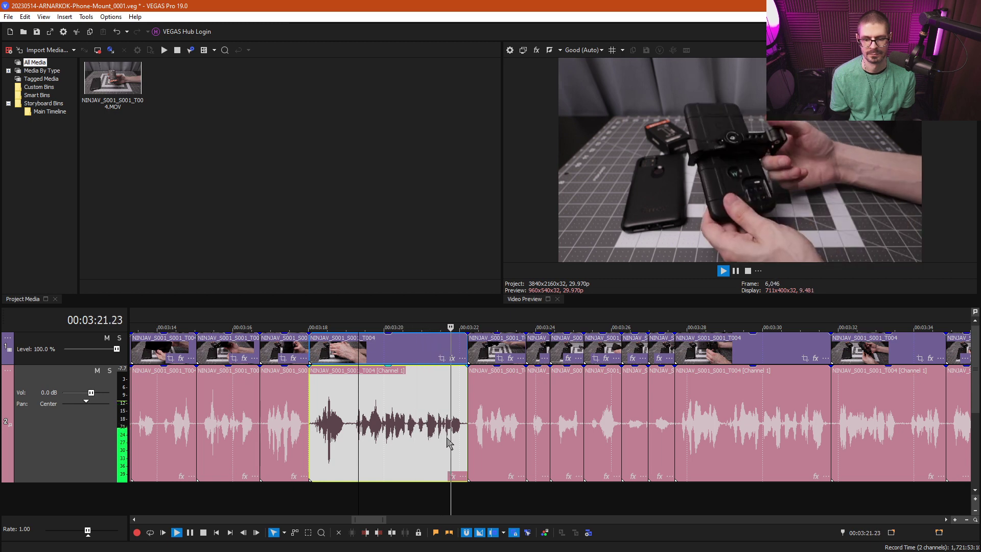
{"action": "key", "text": "Return"}
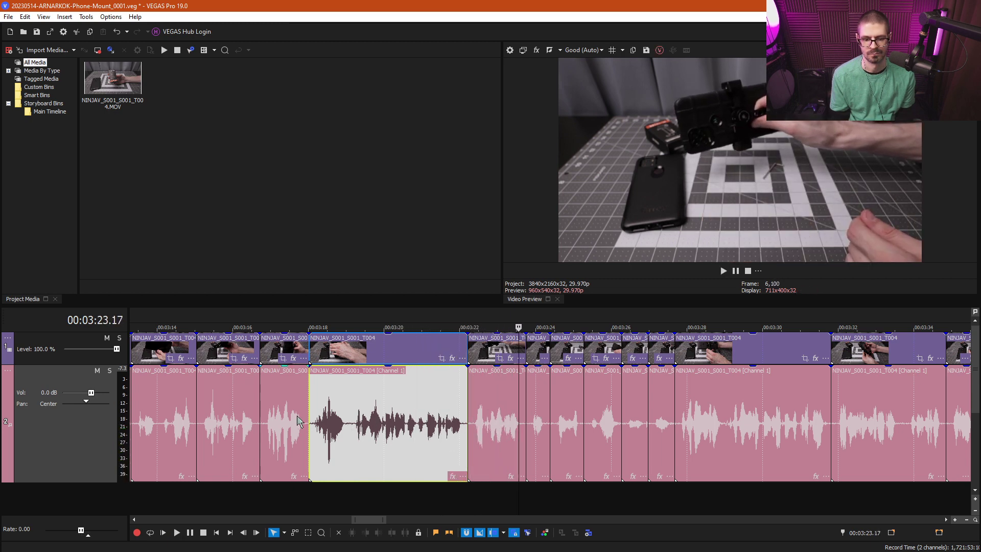
{"action": "key", "text": "space"}
{"action": "scroll", "coordinate": [666, 429], "scroll_direction": "up", "scroll_amount": 4}
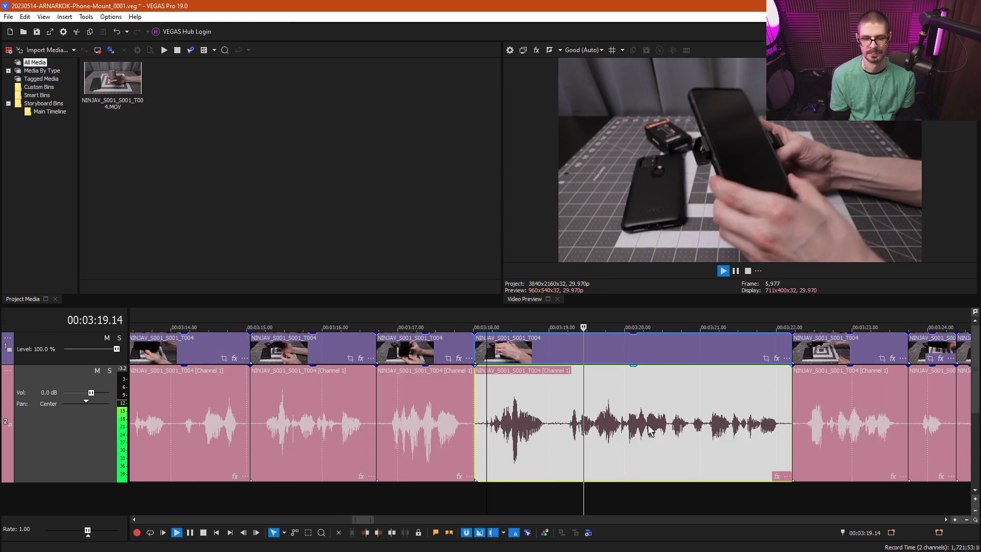
{"action": "key", "text": "Return"}
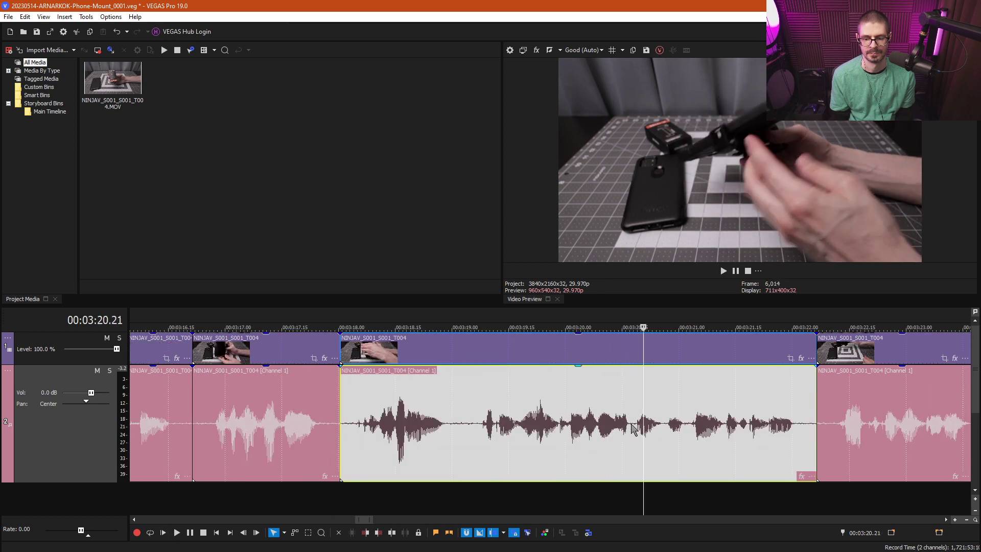
{"action": "left_click", "coordinate": [631, 424]}
{"action": "key", "text": "s"}
{"action": "key", "text": "Delete"}
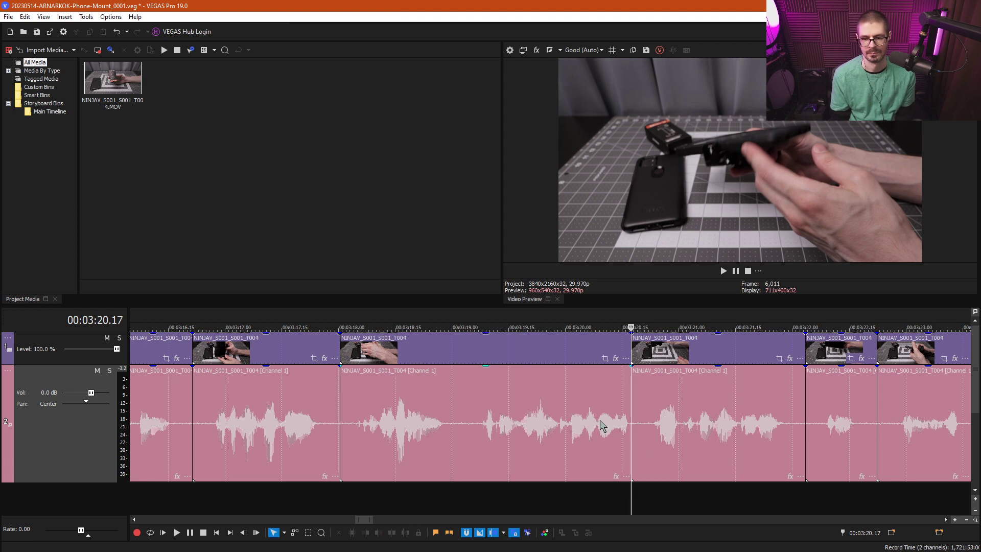
Step: Preview the new cut at 00:03:20.17, and undo the deletion and the split
{"action": "left_click", "coordinate": [555, 426]}
{"action": "key", "text": "space"}
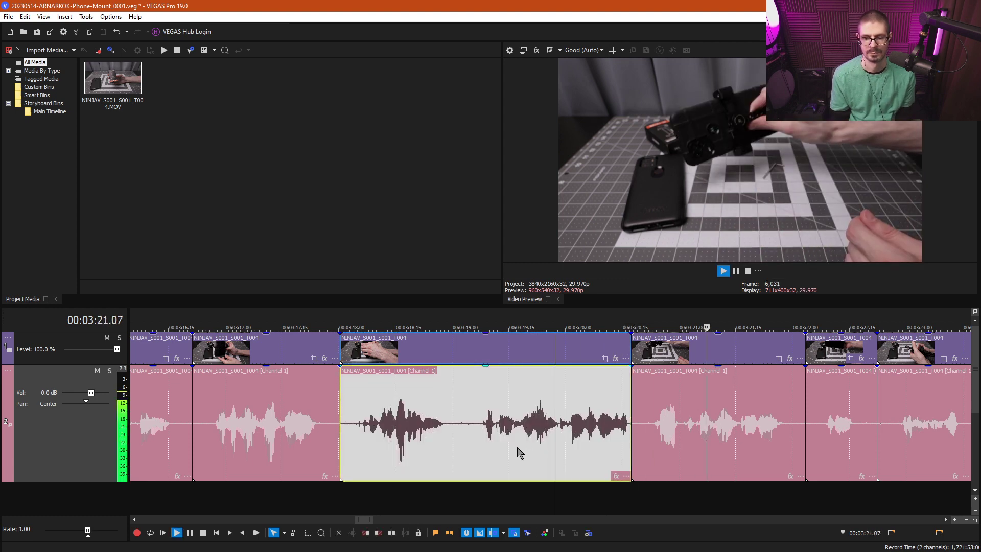
{"action": "key", "text": "Return"}
{"action": "key", "text": "ctrl+z"}
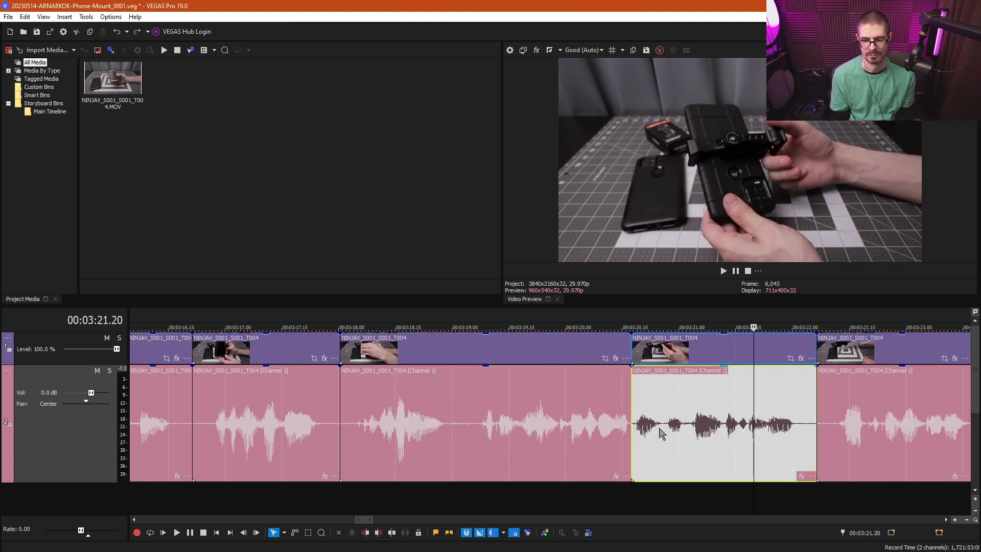
{"action": "key", "text": "ctrl+z"}
Step: Split the long clip at 00:03:20.26, delete its remainder, and trim the next clip's opening up to 00:03:20.29
{"action": "key", "text": "ctrl+shift+z"}
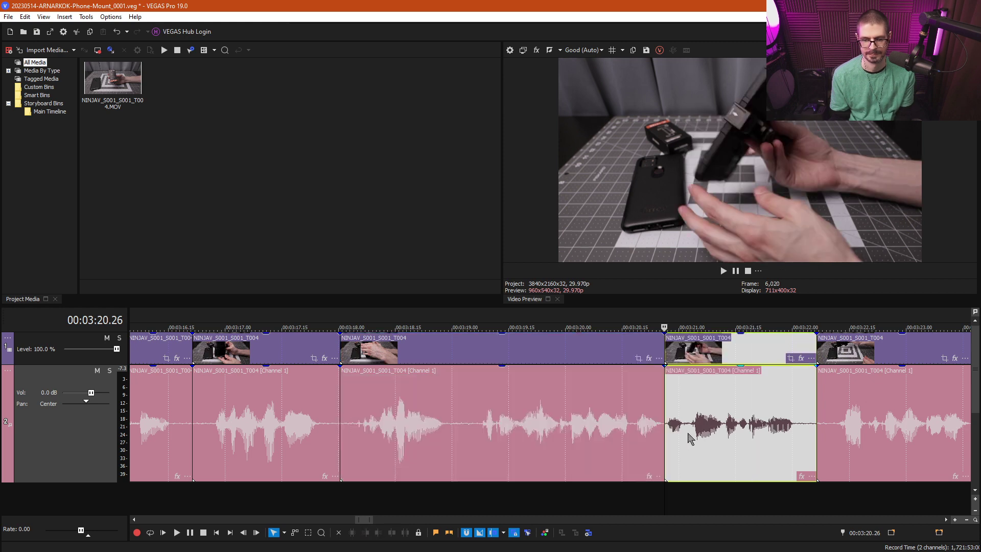
{"action": "key", "text": "ctrl+shift+z"}
{"action": "left_click", "coordinate": [675, 426]}
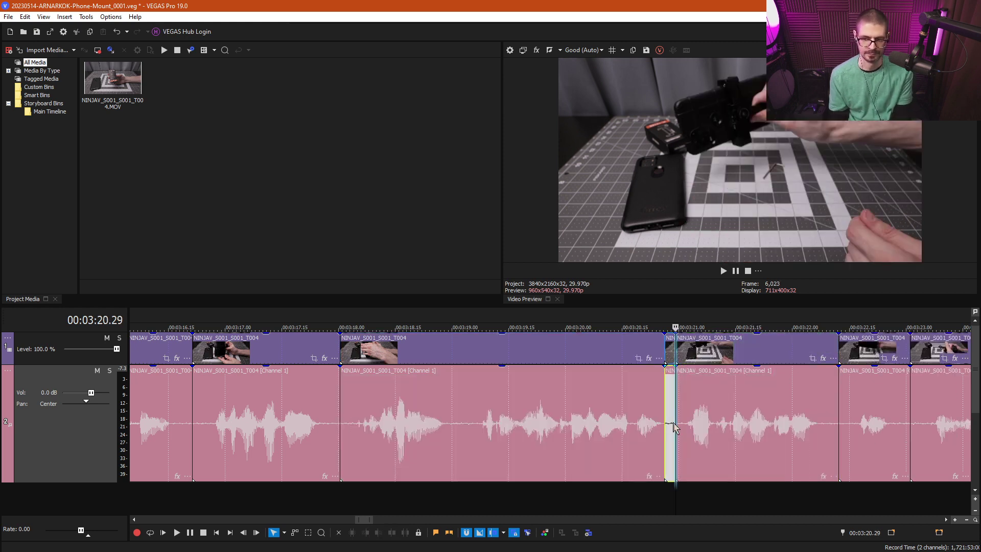
Step: Play across the cut to 00:03:26.03 and delete the five short clips from 00:03:22.09 up to the long clip
{"action": "left_click", "coordinate": [476, 420]}
{"action": "key", "text": "l"}
{"action": "scroll", "coordinate": [475, 420], "scroll_direction": "down", "scroll_amount": 3}
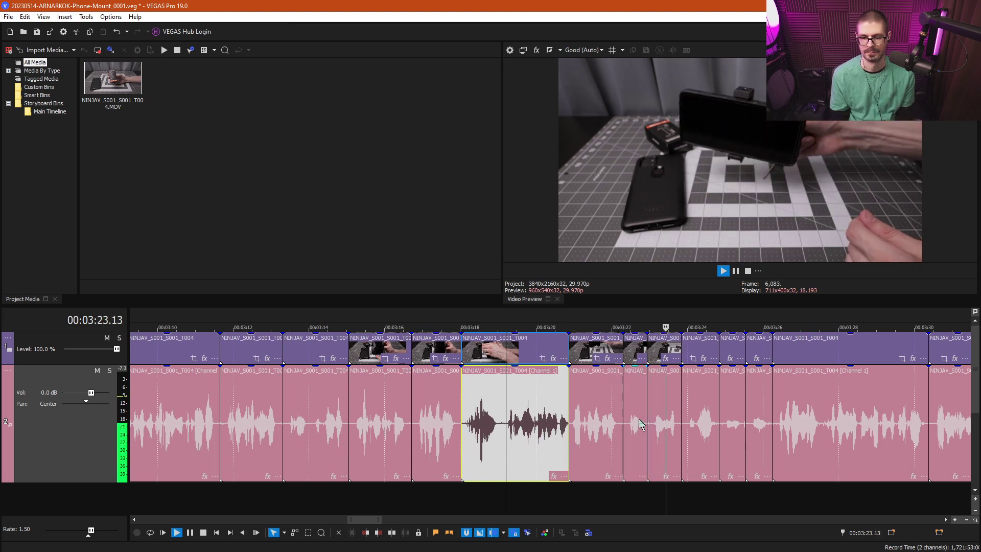
{"action": "key", "text": "k"}
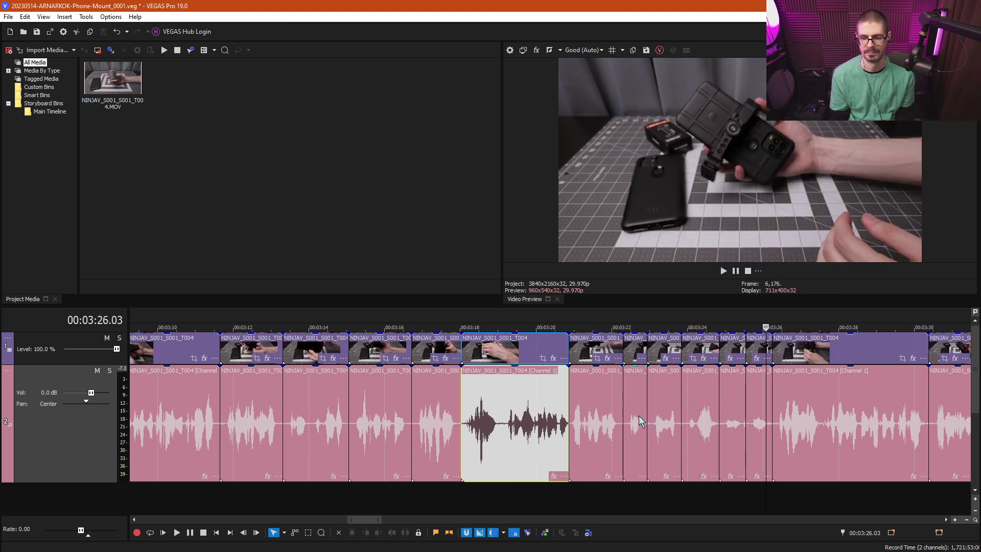
{"action": "key", "text": "d"}
{"action": "key", "text": "d"}
{"action": "left_click_drag", "start_coordinate": [735, 387], "coordinate": [751, 392]}
{"action": "key", "text": "Delete"}
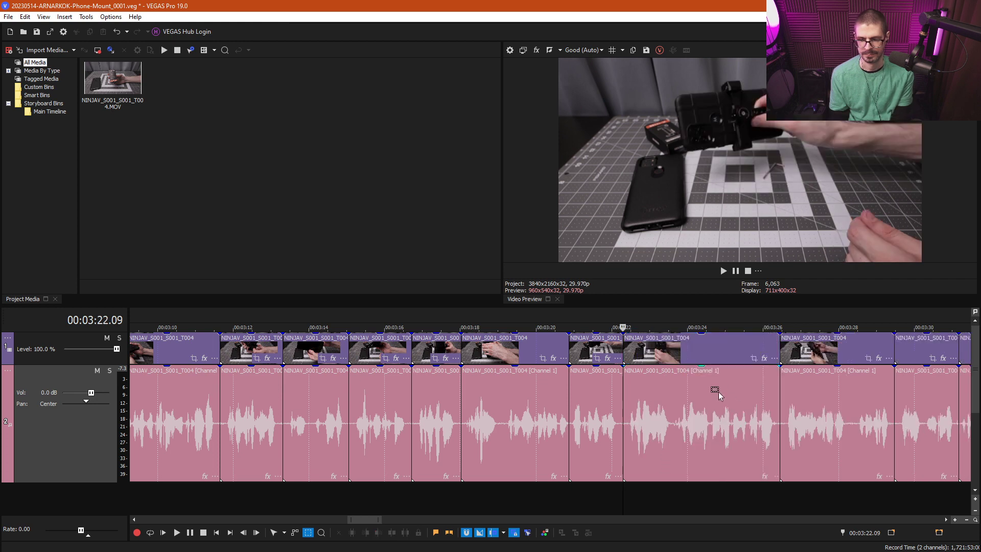
Step: Preview the cut from 00:03:21.26, split the following clip at 00:03:23.18 and delete the part before the split
{"action": "left_click", "coordinate": [620, 412]}
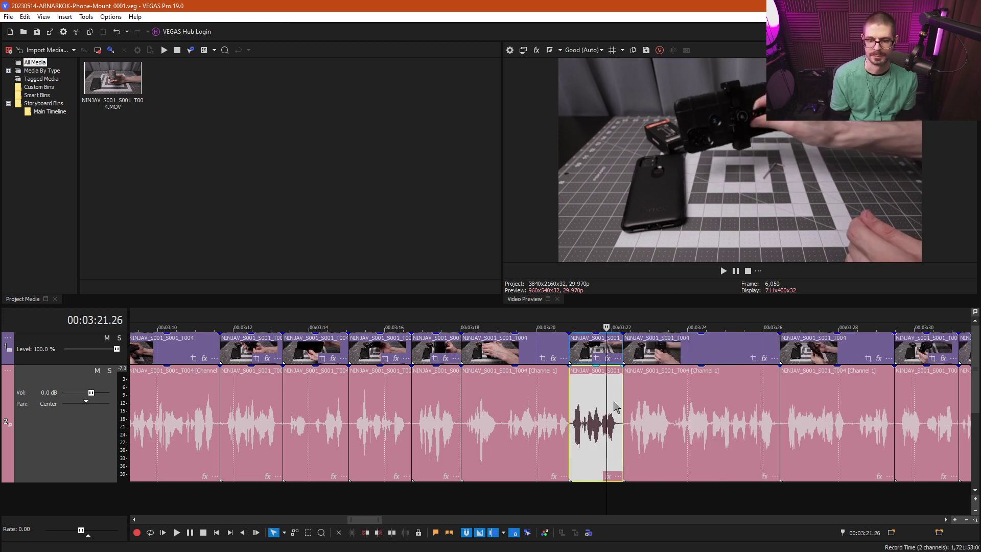
{"action": "key", "text": "l"}
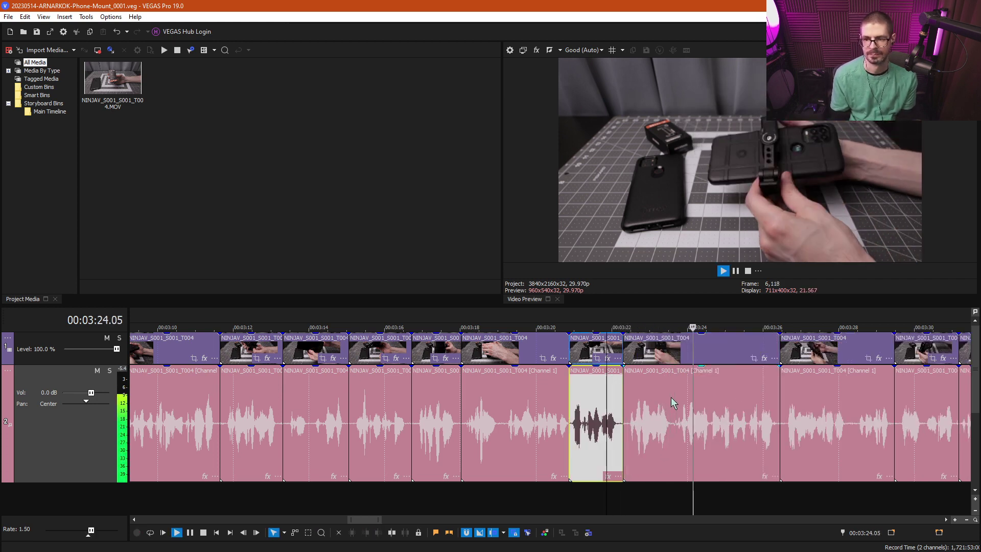
{"action": "key", "text": "k"}
{"action": "left_click", "coordinate": [673, 428]}
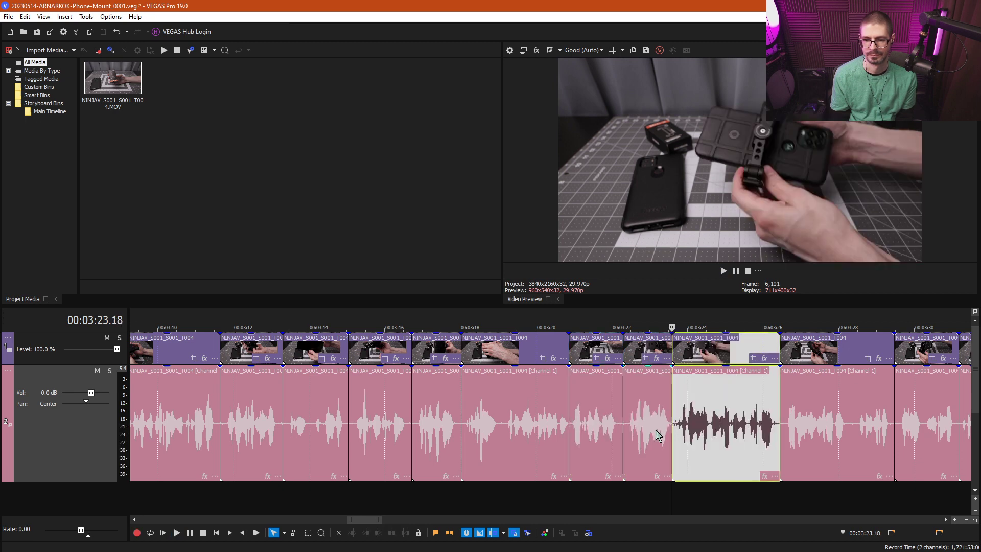
{"action": "left_click", "coordinate": [659, 430]}
{"action": "key", "text": "s"}
{"action": "key", "text": "Delete"}
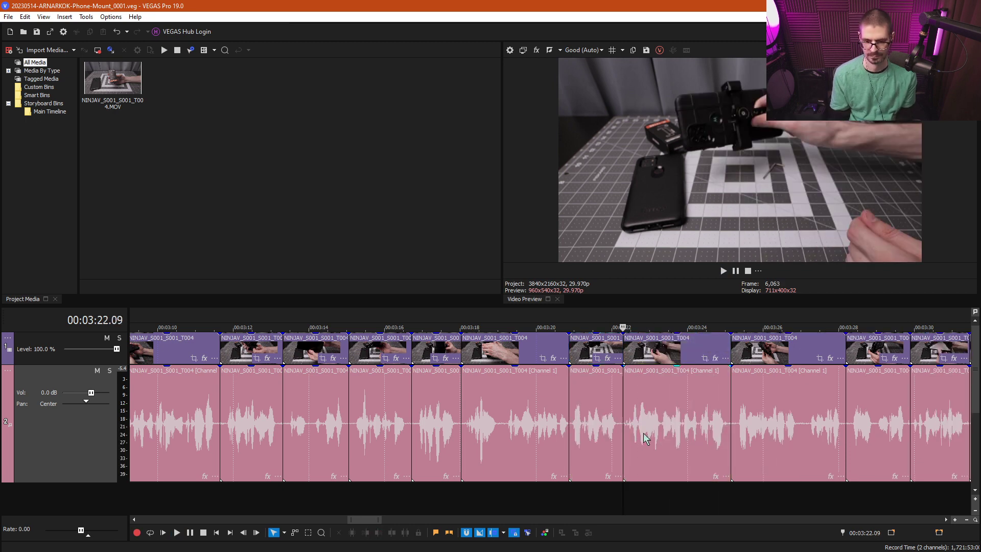
Step: Play on to about 00:03:38 and shift the clip there and all following clips about 2 seconds later, leaving a gap
{"action": "left_click", "coordinate": [603, 427]}
{"action": "key", "text": "l"}
{"action": "scroll", "coordinate": [664, 424], "scroll_direction": "down", "scroll_amount": 3}
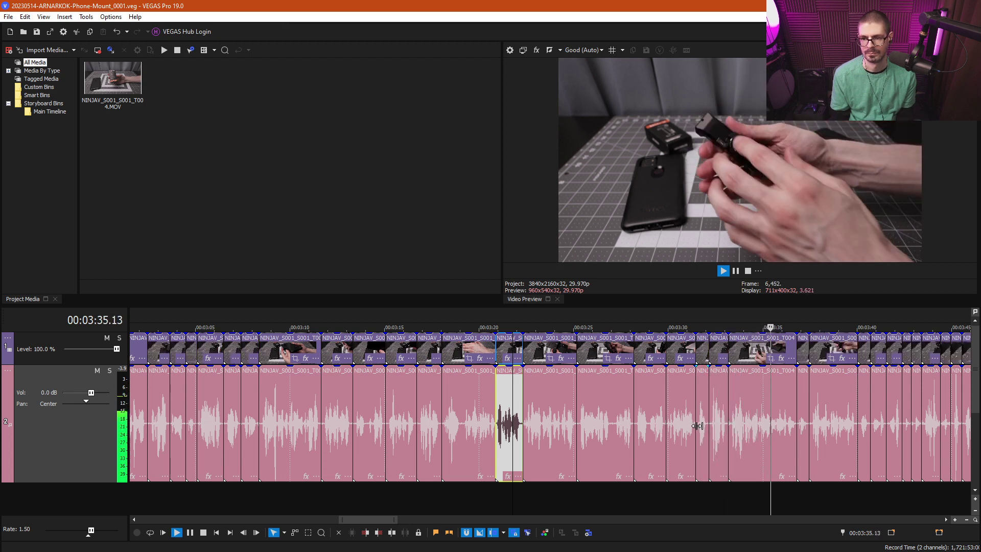
{"action": "scroll", "coordinate": [689, 432], "scroll_direction": "up", "scroll_amount": 3}
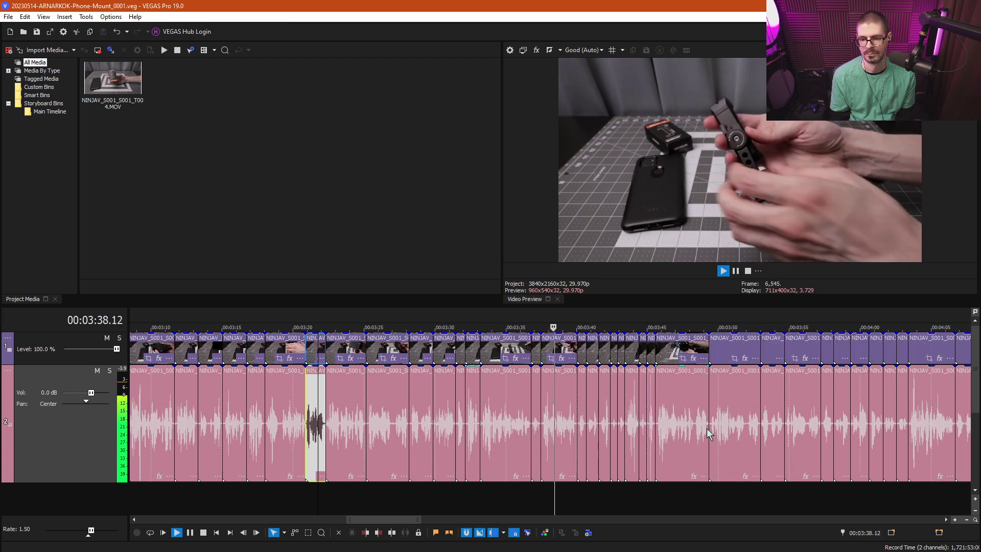
{"action": "key", "text": "k"}
{"action": "left_click", "coordinate": [501, 429]}
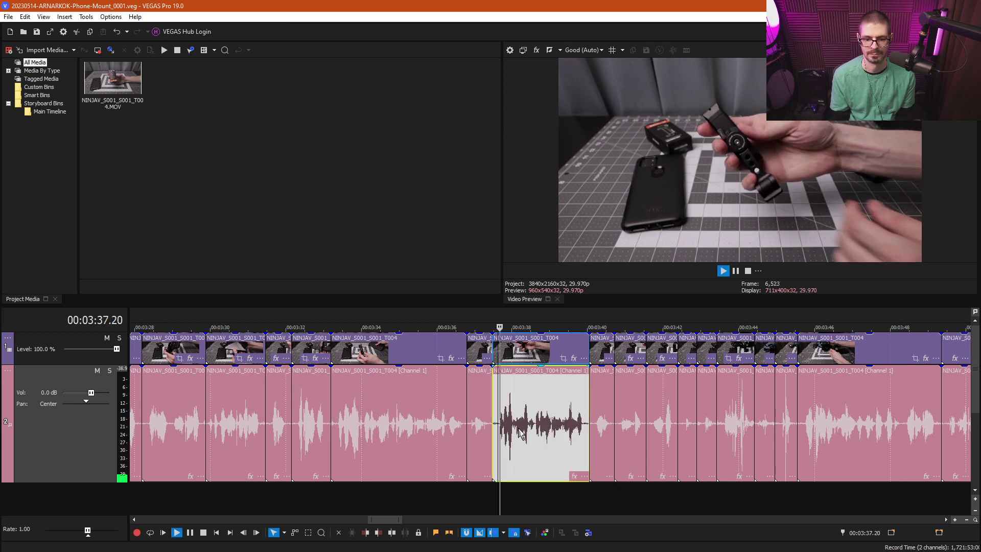
{"action": "key", "text": "Delete"}
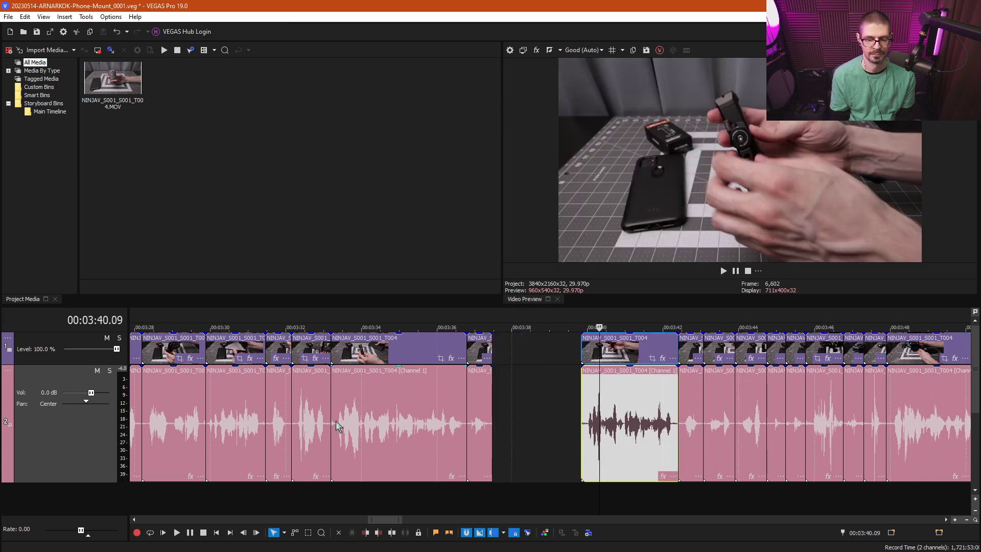
Step: Preview and delete the long clip at about 00:03:33 and the short clip after it, closing the gap behind them
{"action": "left_click", "coordinate": [335, 421]}
{"action": "key", "text": "l"}
{"action": "key", "text": "k"}
{"action": "key", "text": "d"}
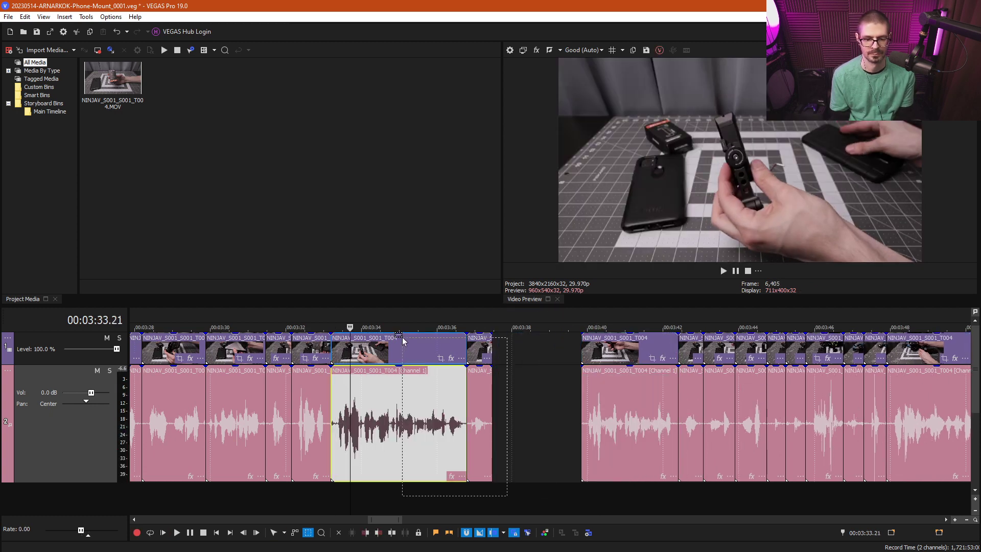
{"action": "left_click_drag", "start_coordinate": [402, 338], "coordinate": [403, 338]}
{"action": "key", "text": "Delete"}
Step: Review playback from 00:03:32.11 and shift the clips after about 00:03:37 roughly 1.6 seconds later, leaving a gap
{"action": "left_click", "coordinate": [299, 406]}
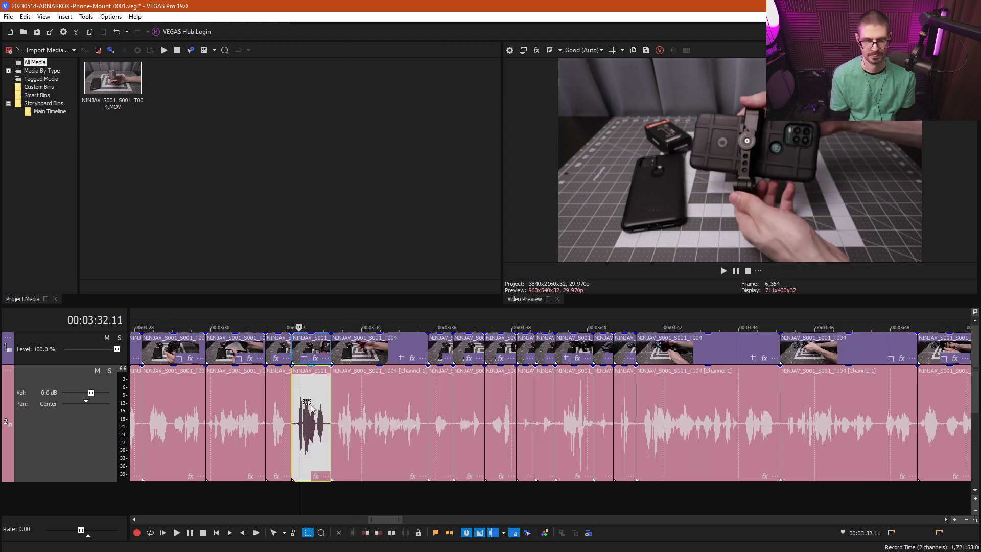
{"action": "key", "text": "l"}
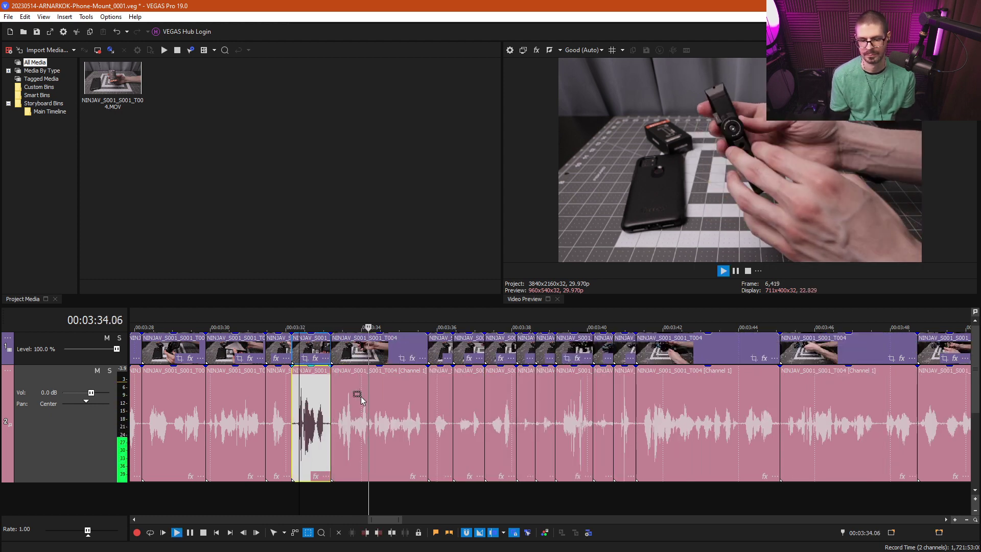
{"action": "key", "text": "ctrl+d"}
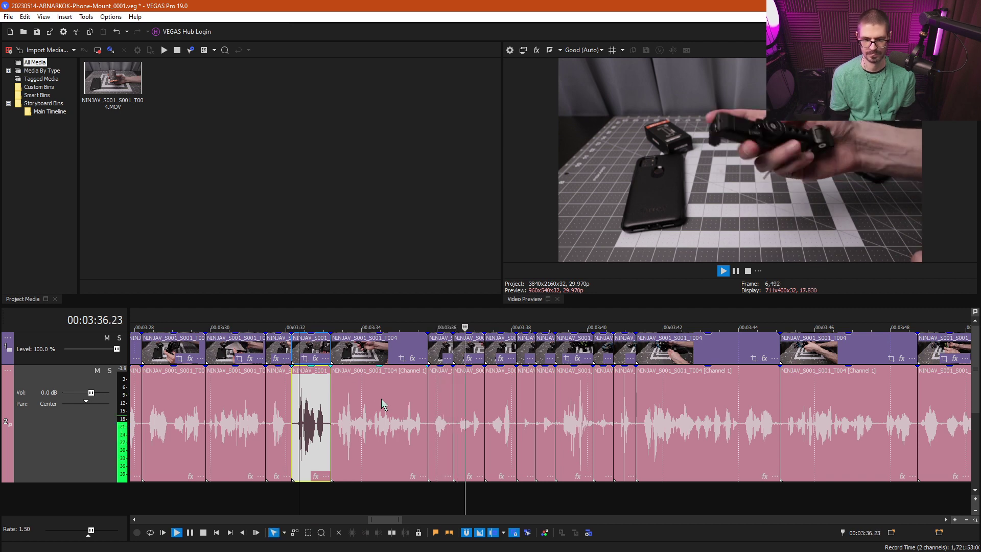
{"action": "key", "text": "k"}
{"action": "left_click_drag", "start_coordinate": [494, 416], "coordinate": [552, 421]}
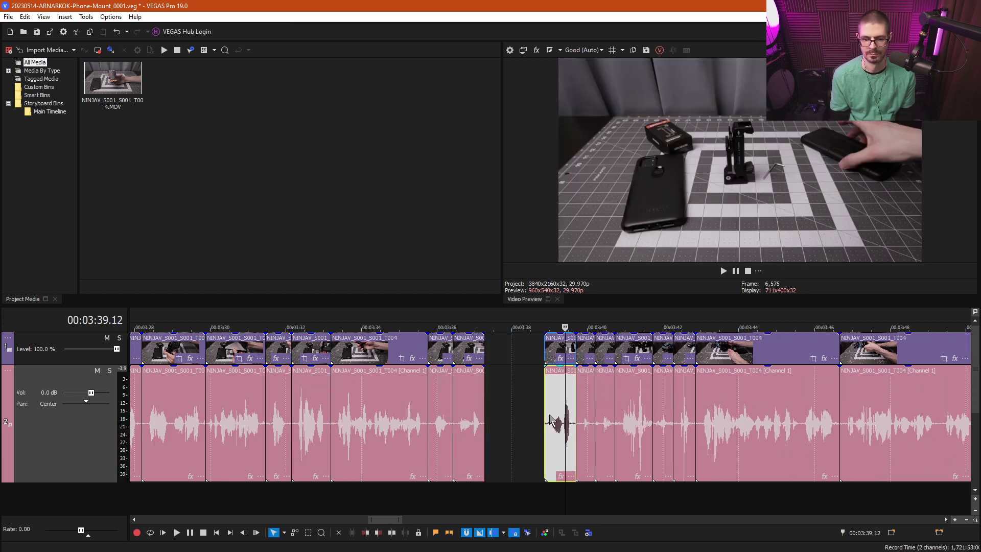
Step: Delete the six short clips right after the gap and play on from 00:03:38.27 to about 00:03:52
{"action": "left_click_drag", "start_coordinate": [689, 501], "coordinate": [504, 322]}
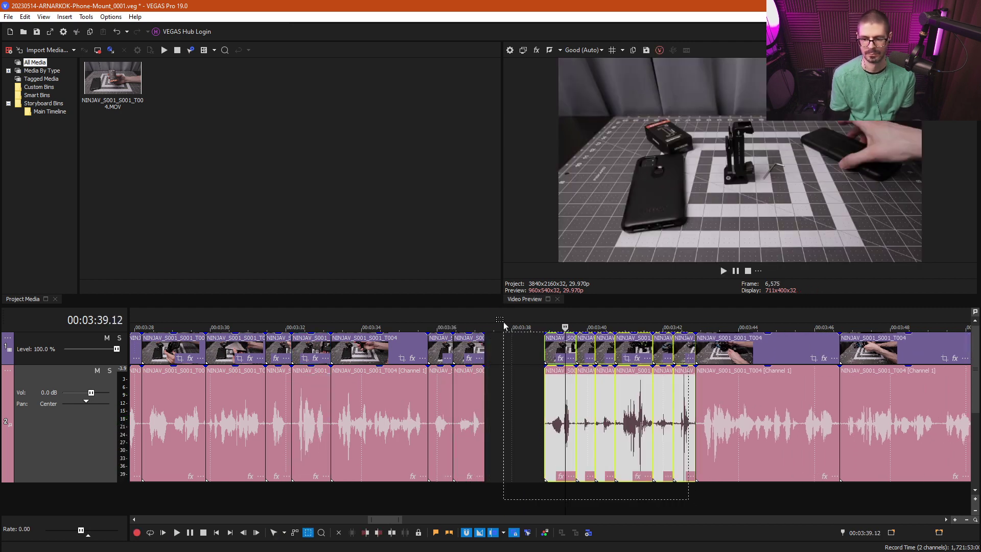
{"action": "key", "text": "Delete"}
{"action": "left_click", "coordinate": [547, 403]}
{"action": "key", "text": "space"}
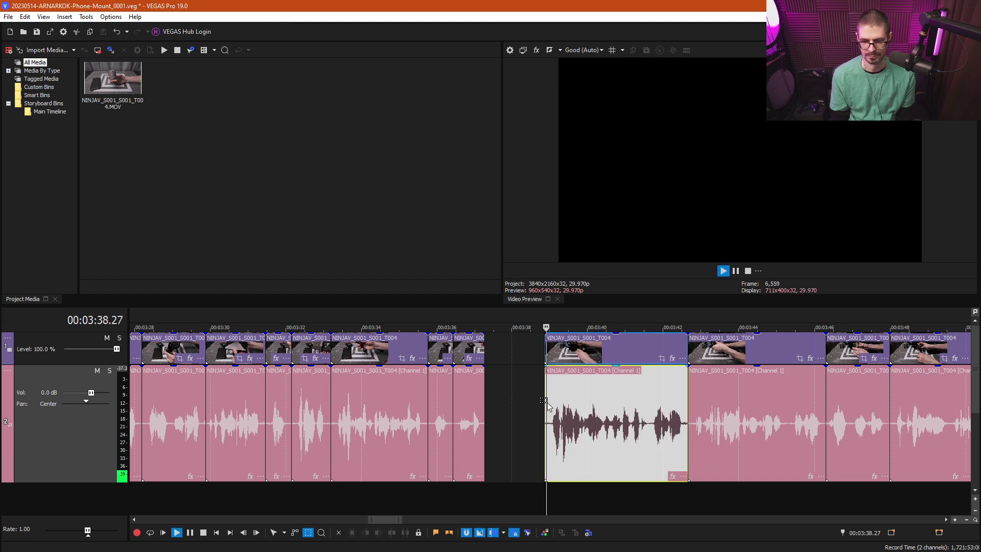
{"action": "key", "text": "ctrl+d"}
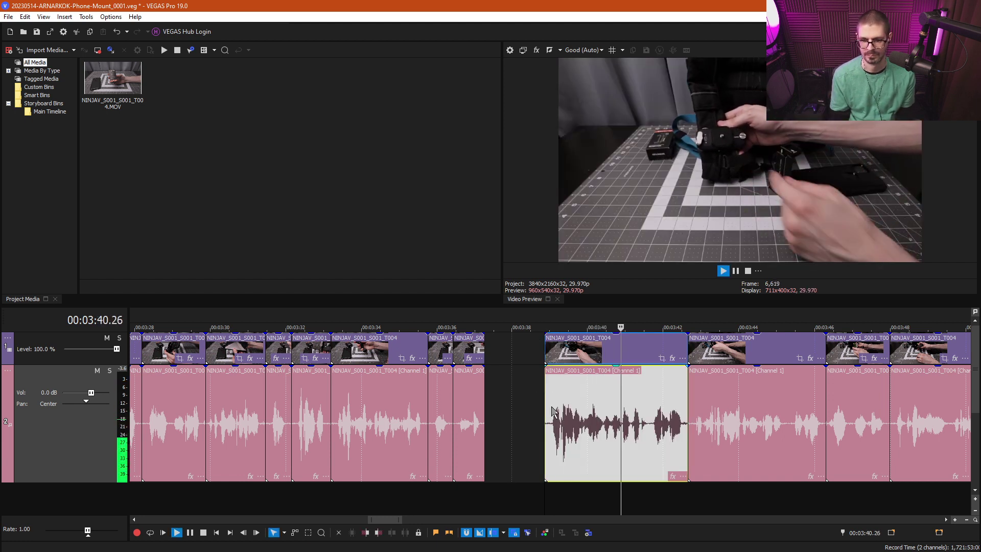
{"action": "key", "text": "l"}
{"action": "scroll", "coordinate": [583, 414], "scroll_direction": "down", "scroll_amount": 2}
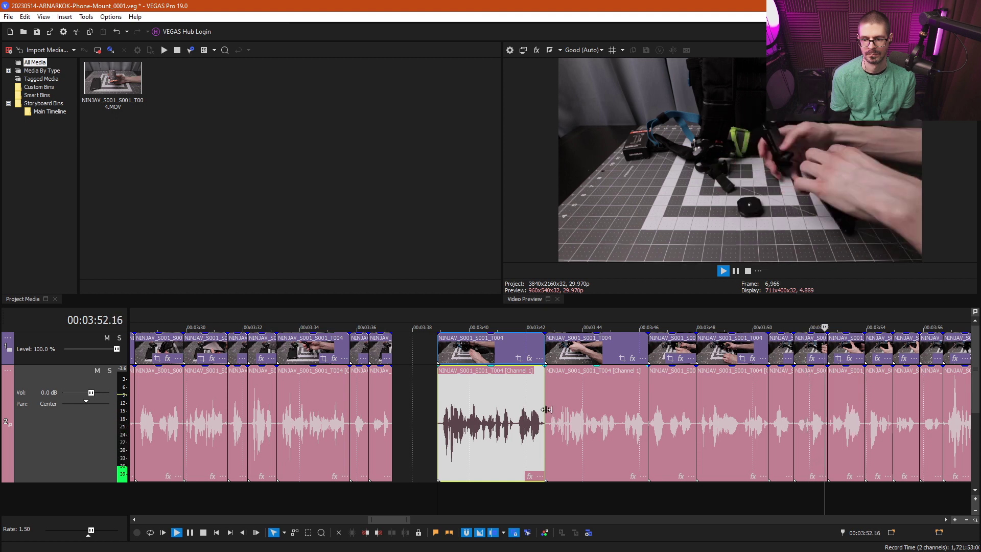
Step: Replay from about 00:03:47 and shift the clips after about 00:03:48 roughly 2 seconds later, leaving another gap
{"action": "left_click", "coordinate": [675, 409]}
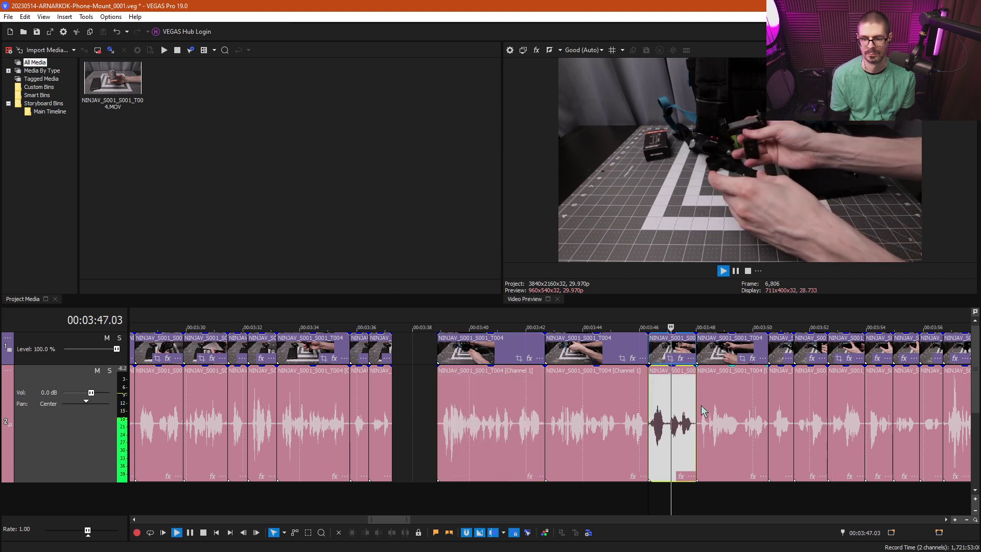
{"action": "key", "text": "k"}
{"action": "scroll", "coordinate": [736, 428], "scroll_direction": "down", "scroll_amount": 4}
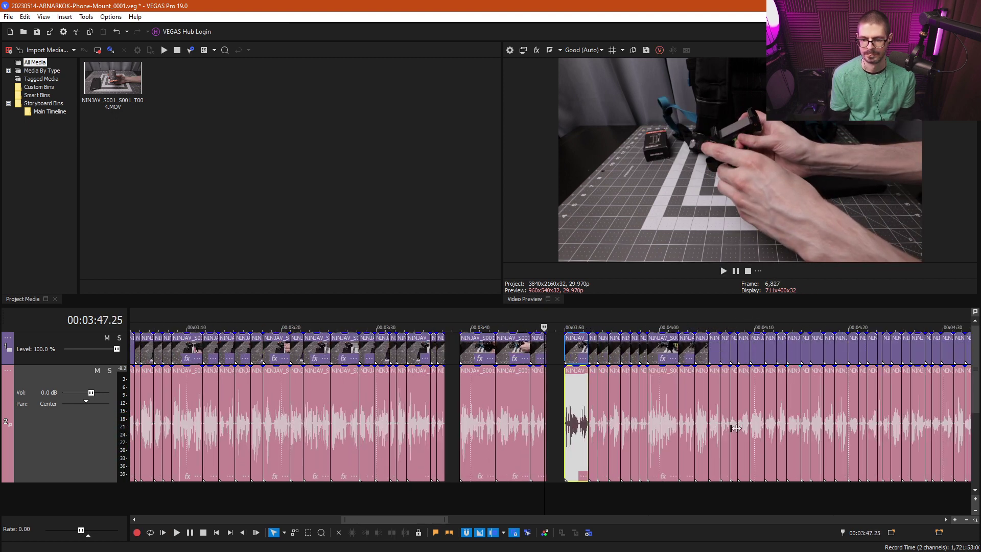
Step: Close the gap at about 00:03:37 by moving the three clips after it back against the preceding clip
{"action": "left_click", "coordinate": [478, 422]}
{"action": "scroll", "coordinate": [473, 412], "scroll_direction": "up", "scroll_amount": 4}
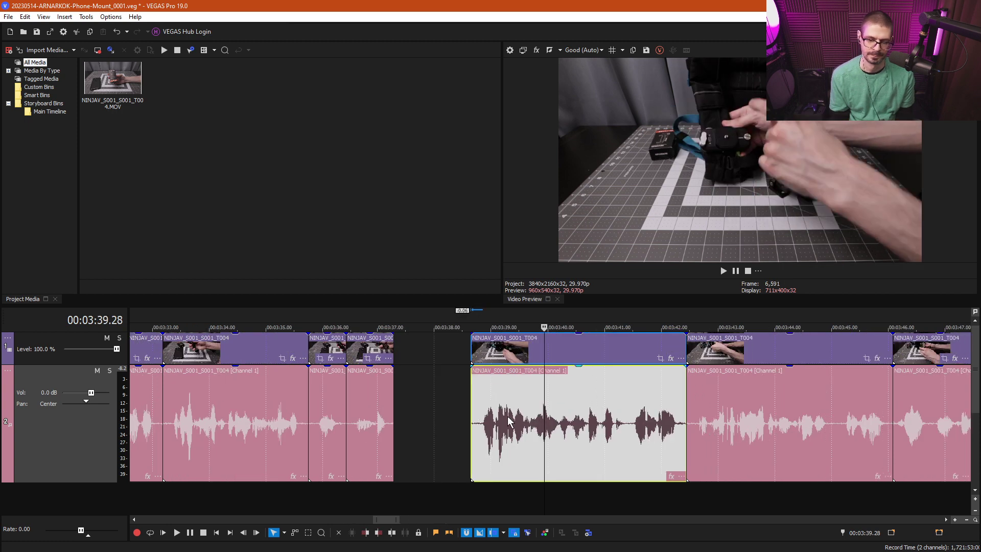
{"action": "left_click_drag", "start_coordinate": [457, 409], "coordinate": [445, 409]}
{"action": "left_click", "coordinate": [383, 409]}
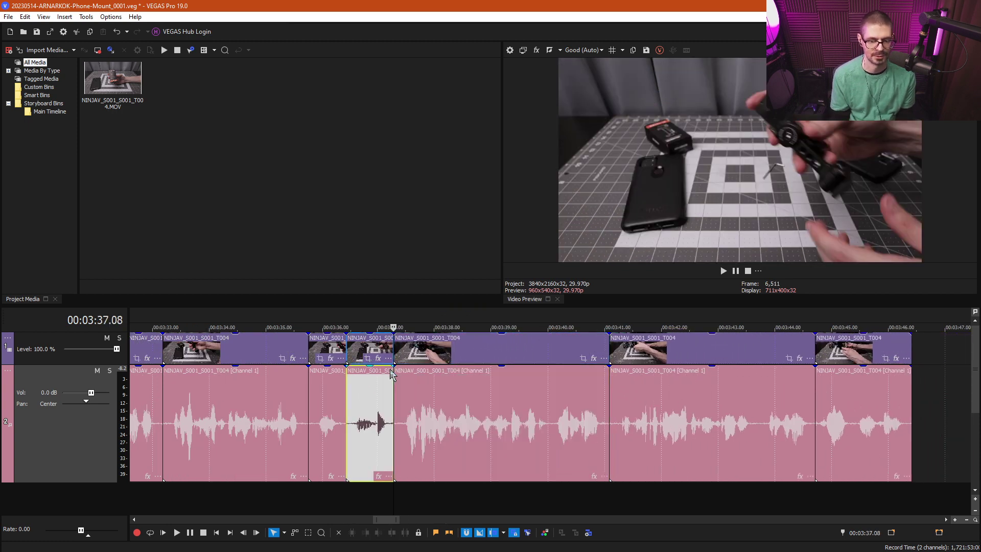
Step: Add a marker named "backpack example" at 00:03:37.08, where the backpack section starts
{"action": "key", "text": "l"}
{"action": "left_click", "coordinate": [400, 400]}
{"action": "key", "text": "space"}
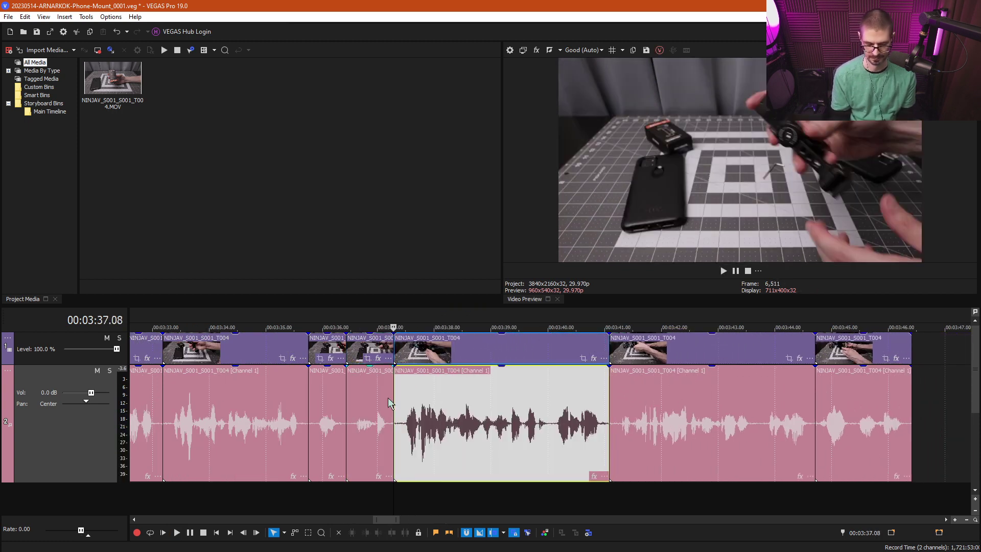
{"action": "type", "text": "mbackp"}
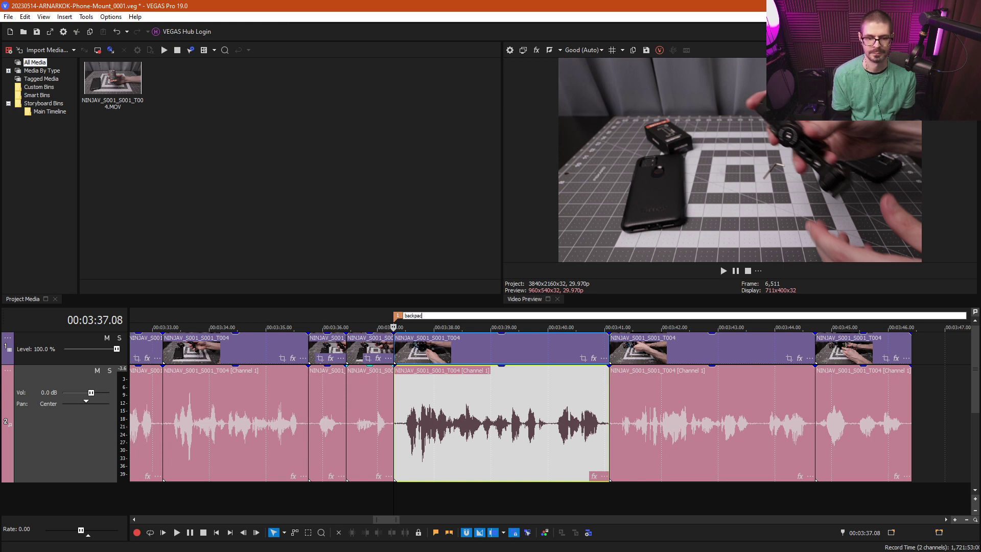
{"action": "type", "text": "ack example"}
{"action": "key", "text": "Return"}
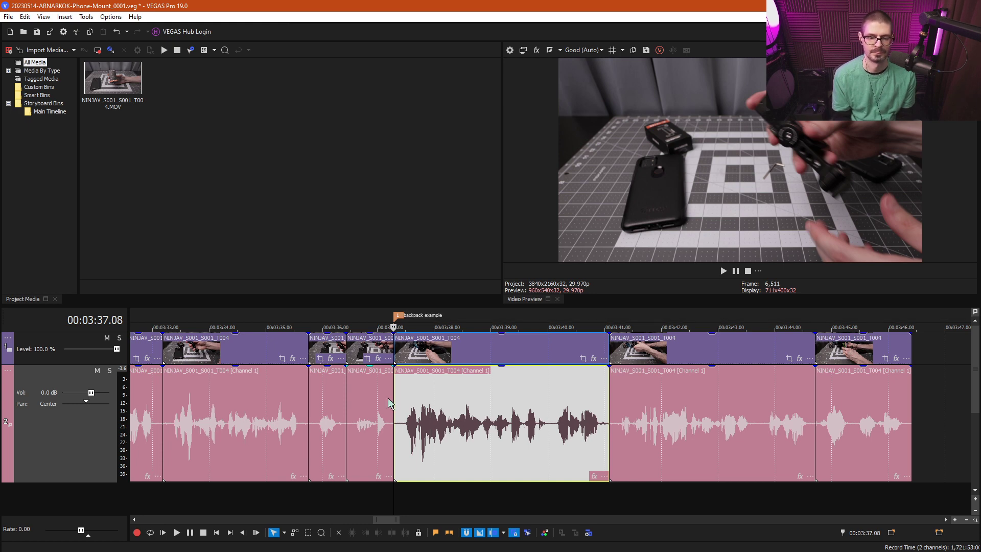
Step: Review playback from about 00:03:48 and open gaps of roughly 1.1 seconds before the clips at about 00:03:56 and 00:04:05
{"action": "scroll", "coordinate": [340, 420], "scroll_direction": "down", "scroll_amount": 3}
{"action": "left_click", "coordinate": [327, 411]}
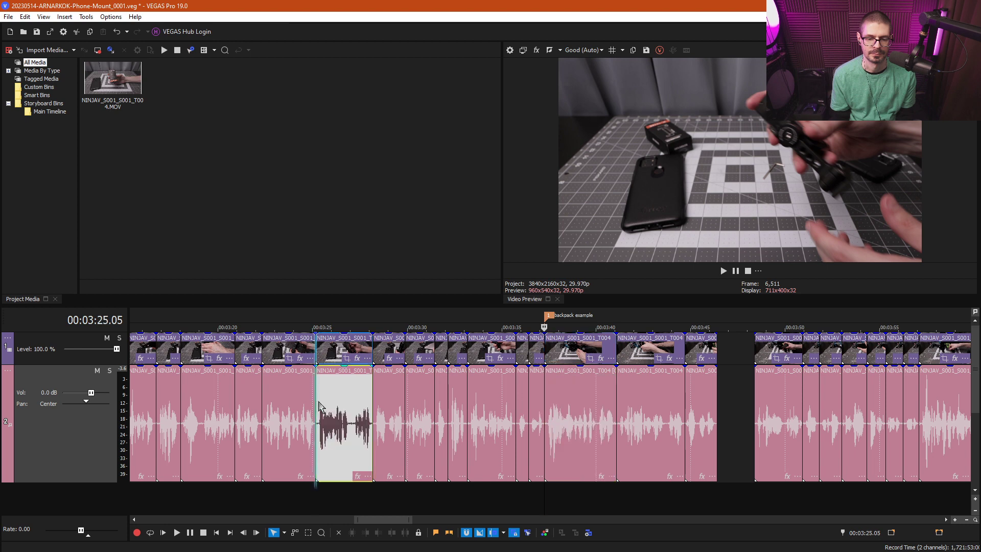
{"action": "left_click", "coordinate": [770, 399]}
{"action": "scroll", "coordinate": [504, 409], "scroll_direction": "up", "scroll_amount": 4}
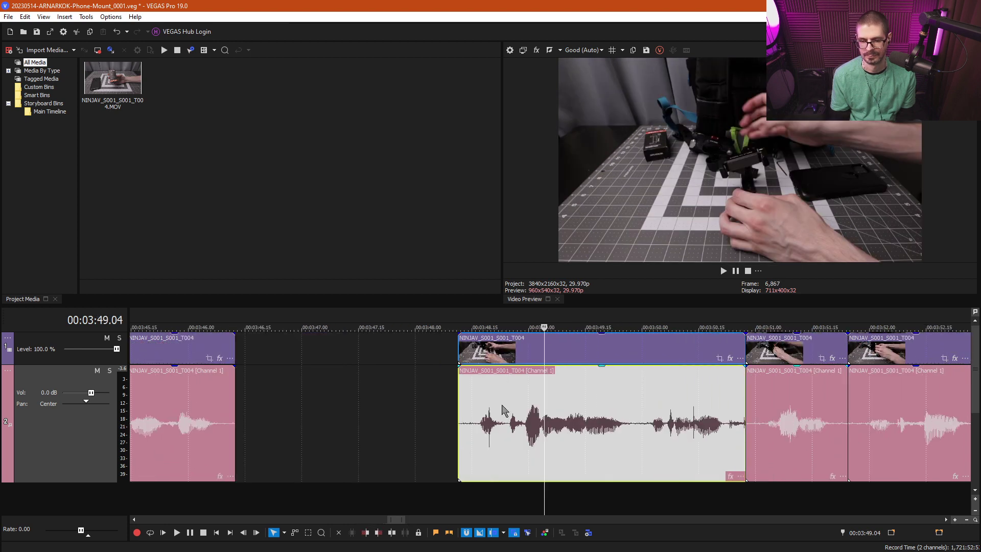
{"action": "key", "text": "space"}
{"action": "scroll", "coordinate": [508, 400], "scroll_direction": "down", "scroll_amount": 2}
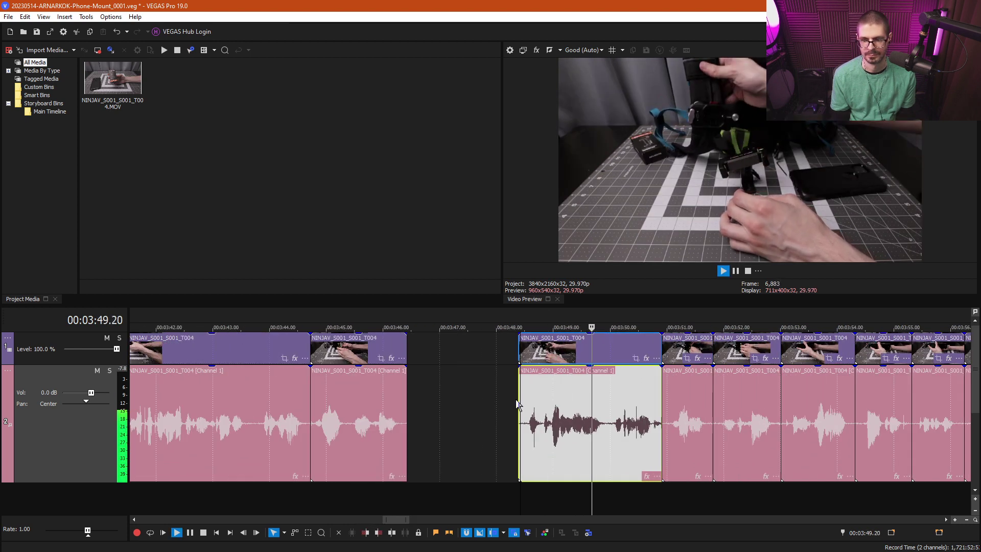
{"action": "scroll", "coordinate": [516, 399], "scroll_direction": "down", "scroll_amount": 2}
{"action": "key", "text": "l"}
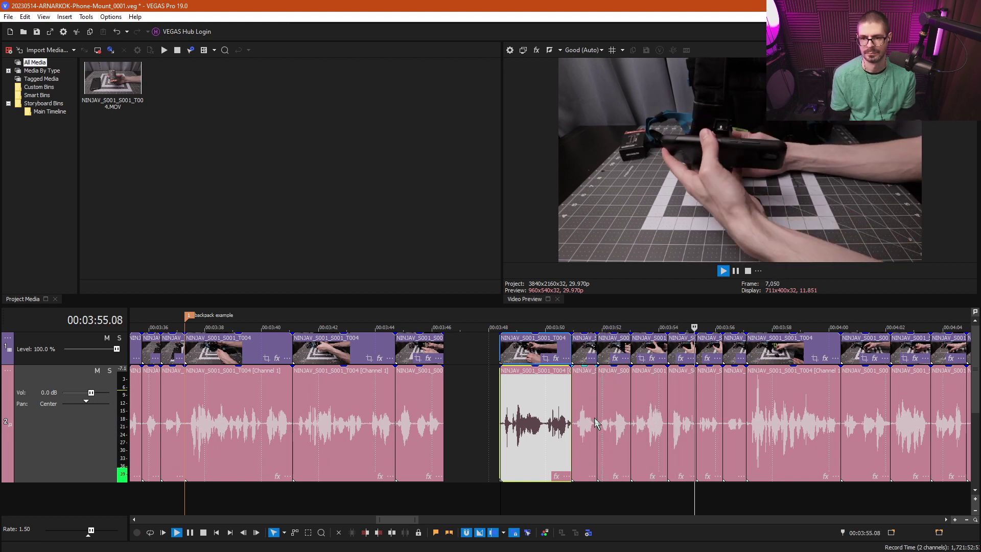
{"action": "scroll", "coordinate": [592, 423], "scroll_direction": "down", "scroll_amount": 2}
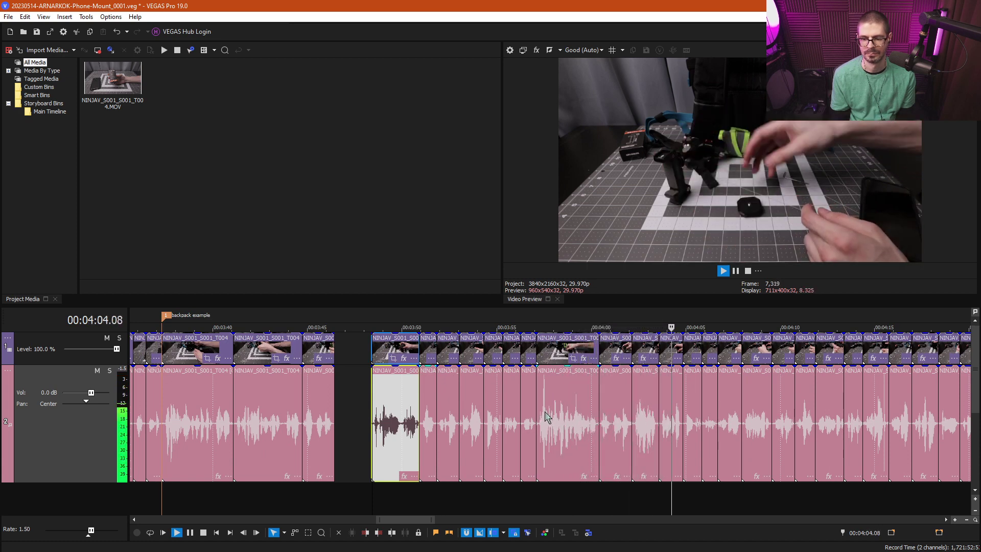
{"action": "key", "text": "k"}
{"action": "left_click_drag", "start_coordinate": [580, 423], "coordinate": [601, 423]}
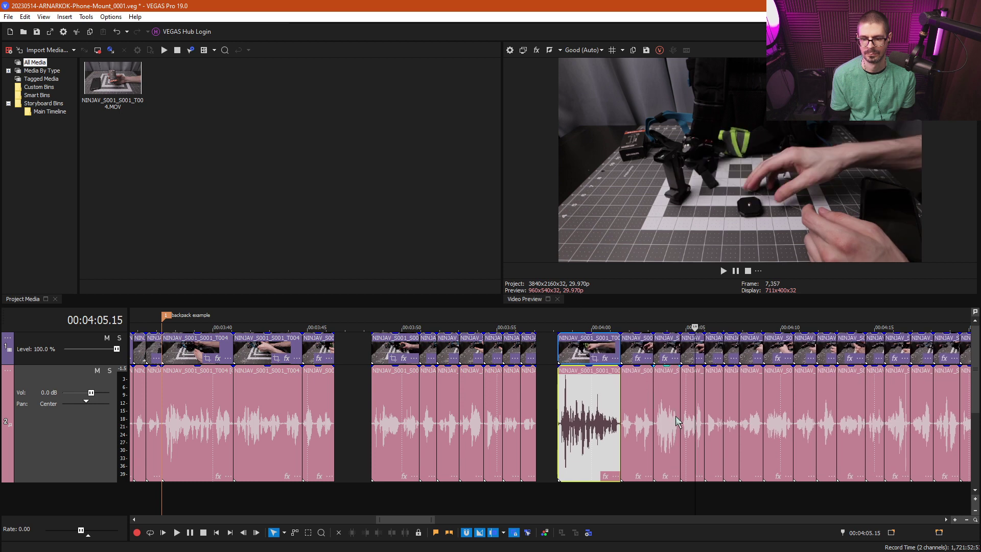
{"action": "left_click_drag", "start_coordinate": [706, 419], "coordinate": [728, 424]}
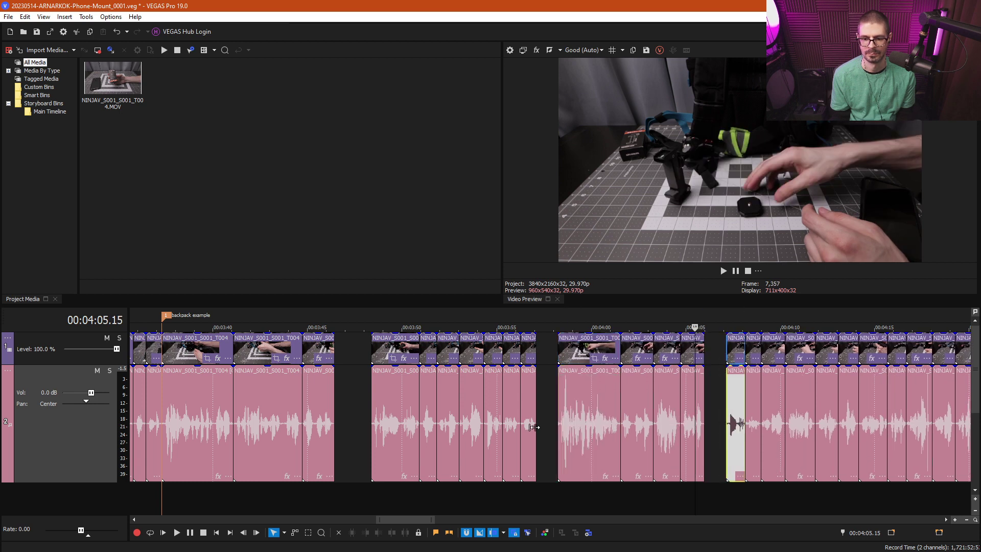
Step: Delete the seven clips from about 00:03:48 to 00:03:56 and close the gaps on both sides of the section after them
{"action": "left_click_drag", "start_coordinate": [546, 496], "coordinate": [376, 287]}
{"action": "key", "text": "Delete"}
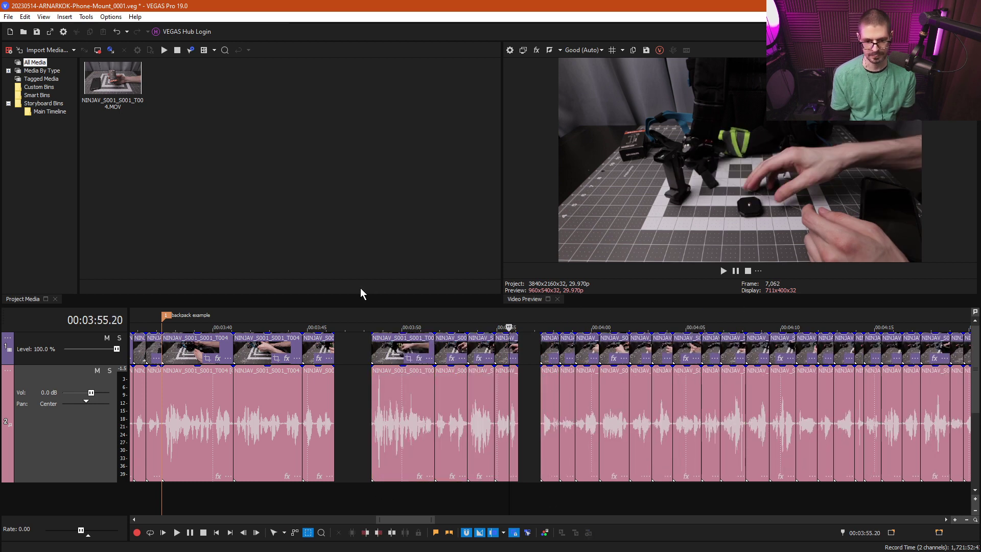
{"action": "left_click_drag", "start_coordinate": [409, 406], "coordinate": [371, 415]}
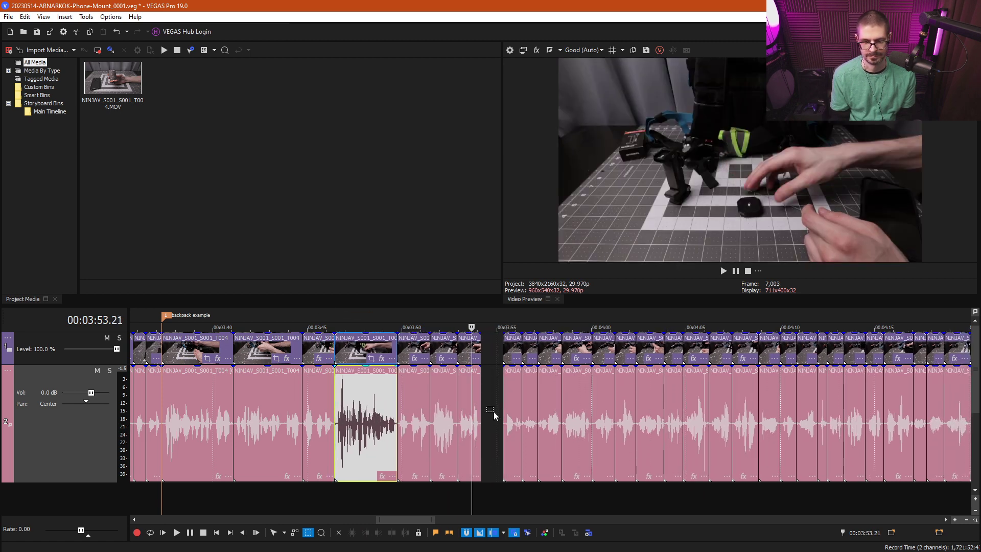
{"action": "scroll", "coordinate": [493, 415], "scroll_direction": "up", "scroll_amount": 3}
{"action": "left_click_drag", "start_coordinate": [593, 406], "coordinate": [525, 417]}
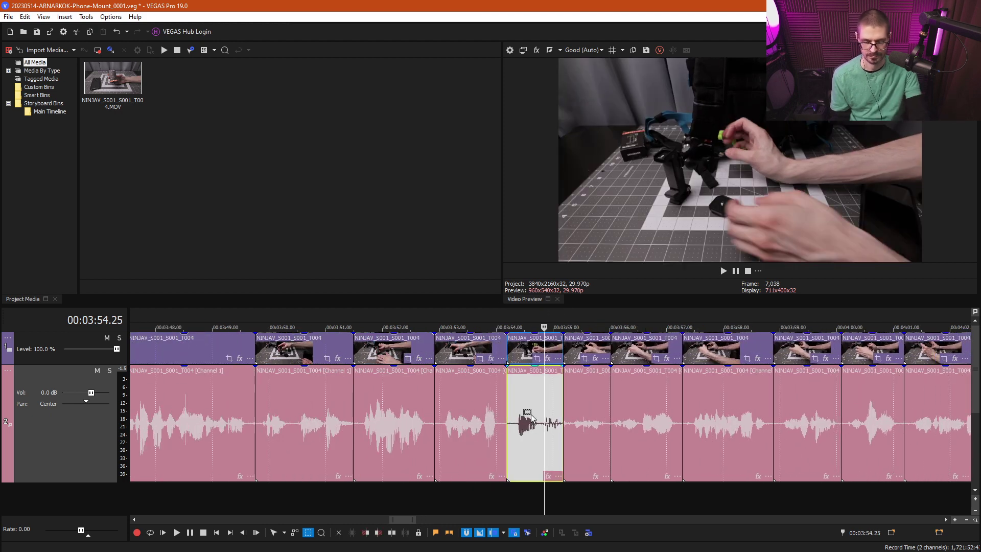
Step: Review playback from 00:03:54.11, replay from 00:03:52, and shift the clips after 00:03:54.06 roughly 2.6 seconds later
{"action": "left_click", "coordinate": [516, 417]}
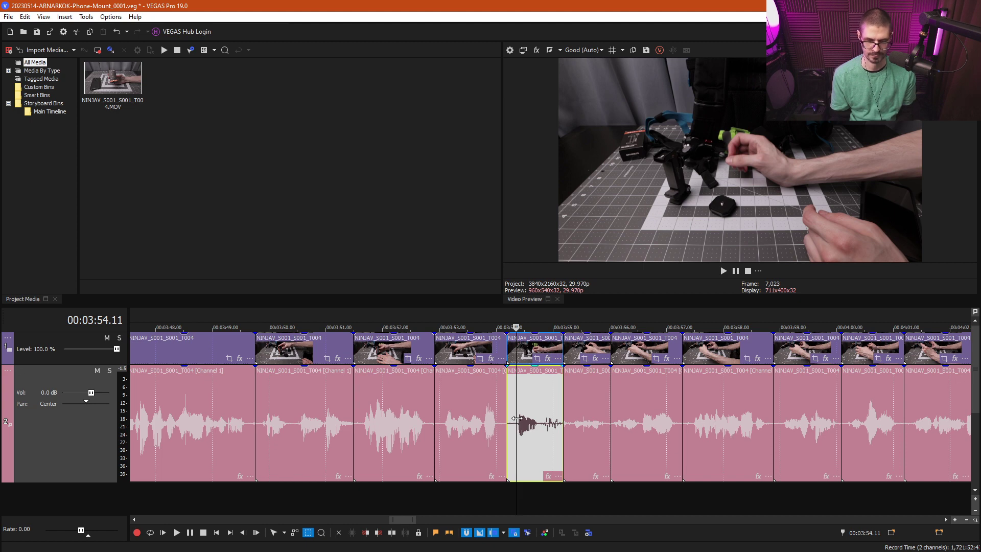
{"action": "key", "text": "l"}
{"action": "key", "text": "l"}
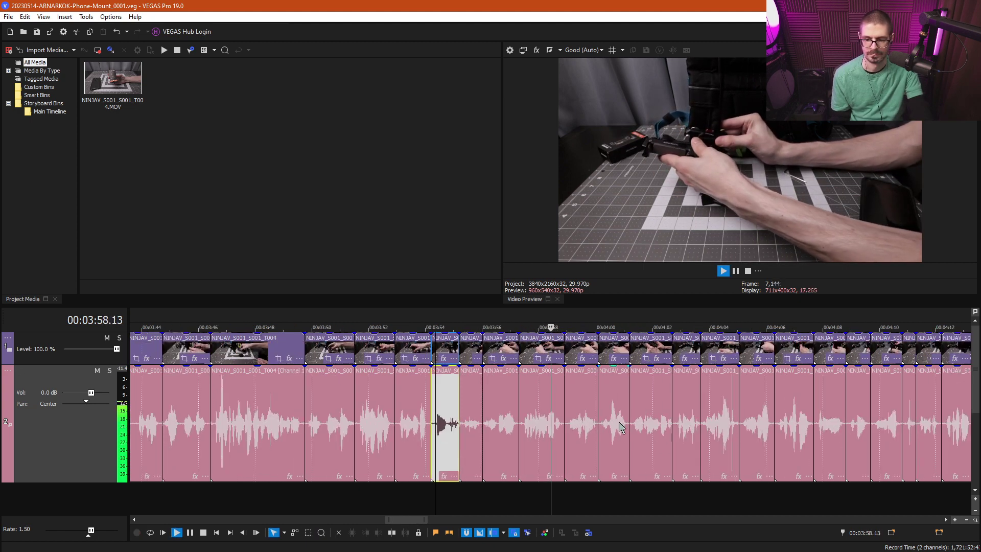
{"action": "scroll", "coordinate": [501, 429], "scroll_direction": "down", "scroll_amount": 2}
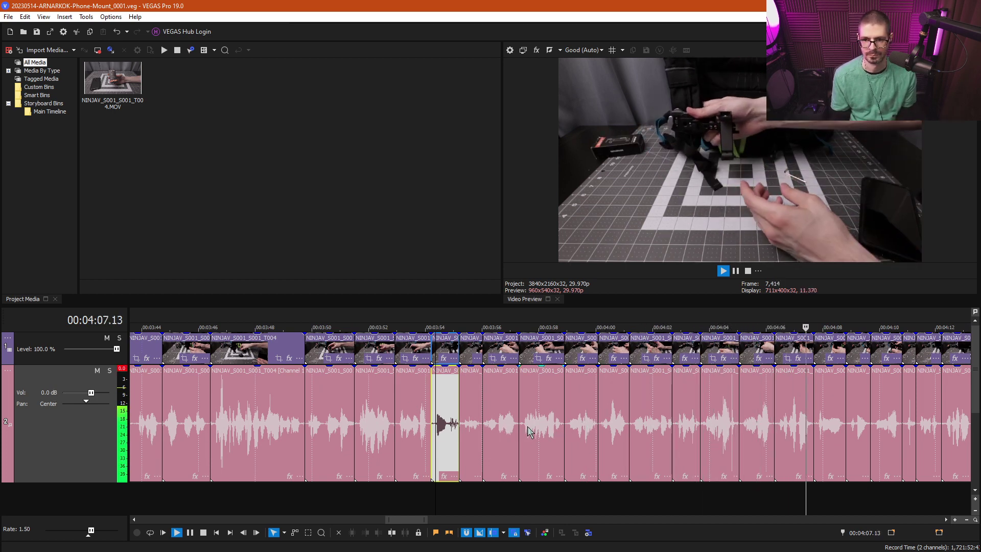
{"action": "key", "text": "k"}
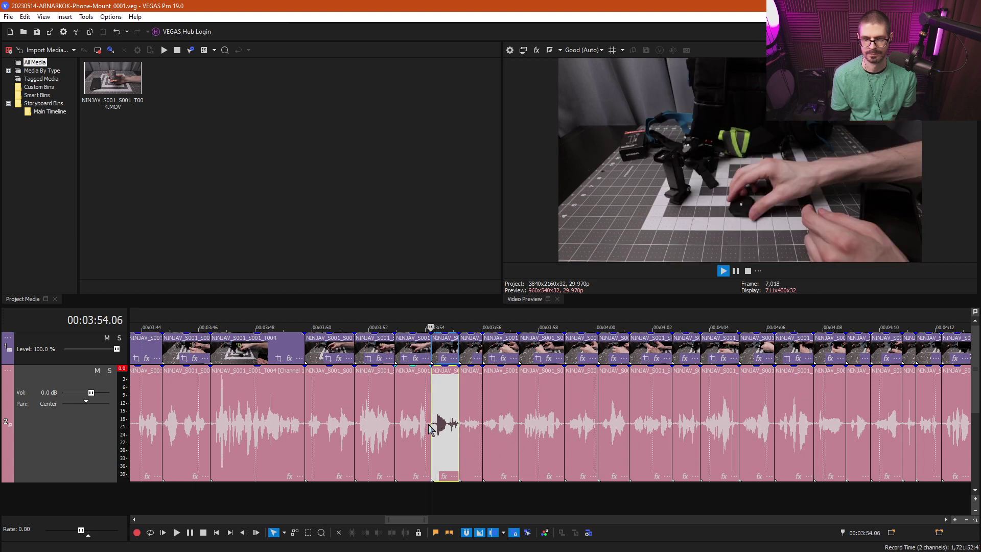
{"action": "left_click", "coordinate": [392, 424]}
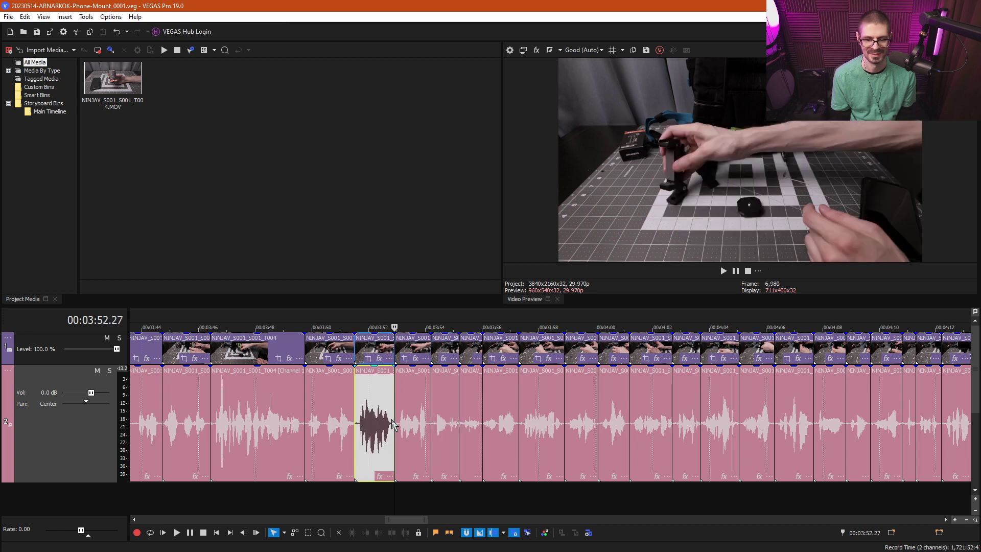
{"action": "key", "text": "l"}
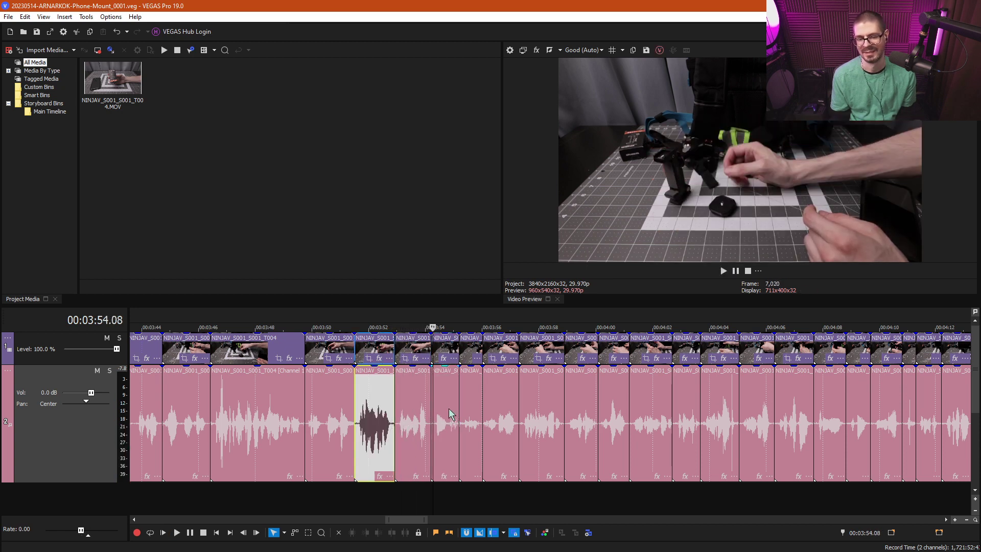
{"action": "left_click_drag", "start_coordinate": [448, 416], "coordinate": [524, 417]}
Step: Play on from 00:04:08.28 and shift the clips after about 00:04:14 roughly 3 seconds later, leaving a gap
{"action": "left_click", "coordinate": [856, 411]}
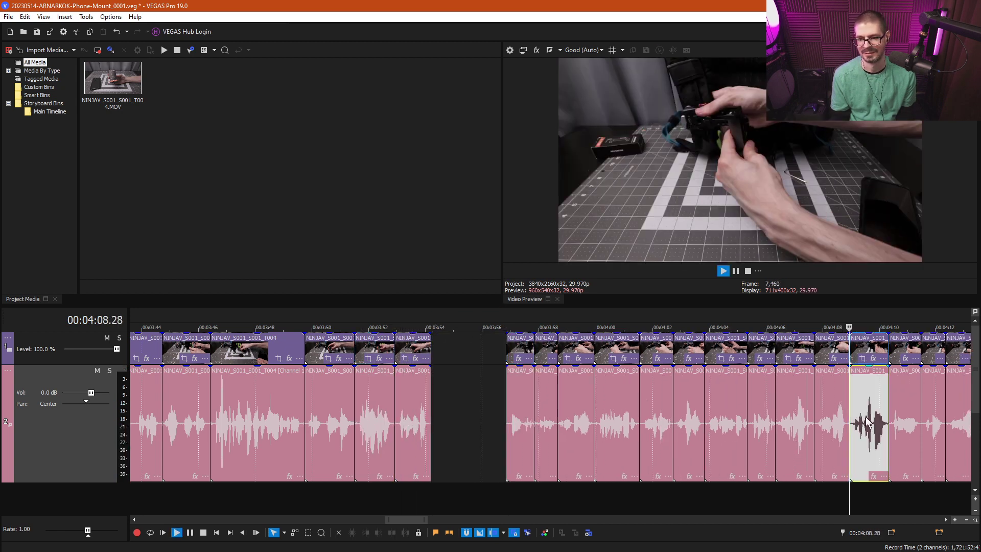
{"action": "key", "text": "l"}
{"action": "scroll", "coordinate": [828, 418], "scroll_direction": "down", "scroll_amount": 3}
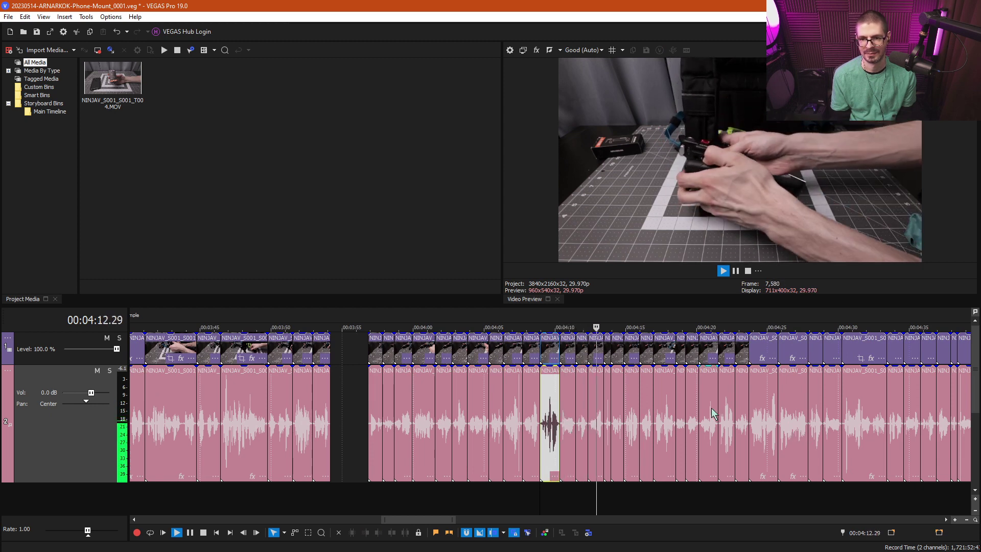
{"action": "scroll", "coordinate": [750, 417], "scroll_direction": "up", "scroll_amount": 4}
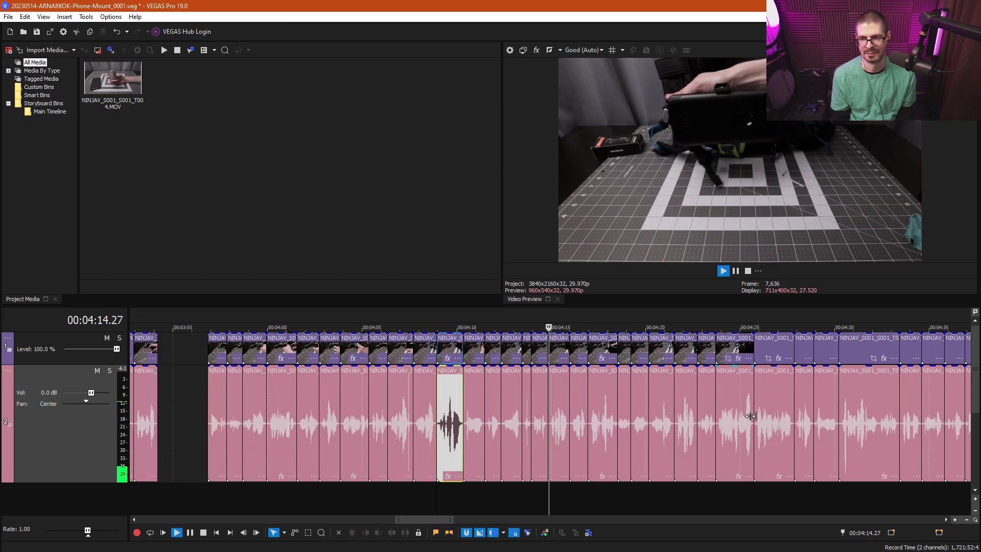
{"action": "key", "text": "k"}
{"action": "key", "text": "Delete"}
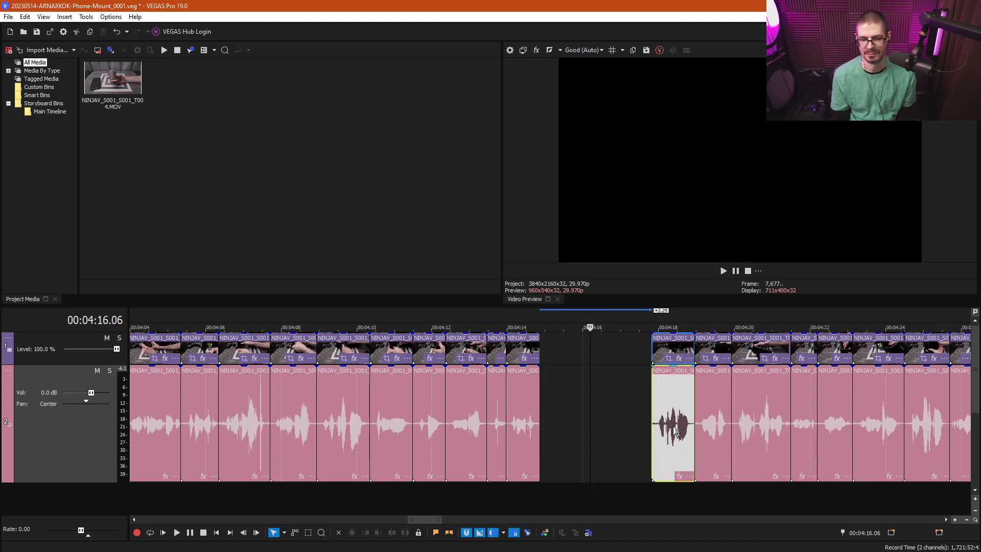
Step: Delete the whole block of clips between the two gaps, from about 00:03:56 to 00:04:14
{"action": "scroll", "coordinate": [565, 477], "scroll_direction": "down", "scroll_amount": 4}
{"action": "key", "text": "ctrl+d"}
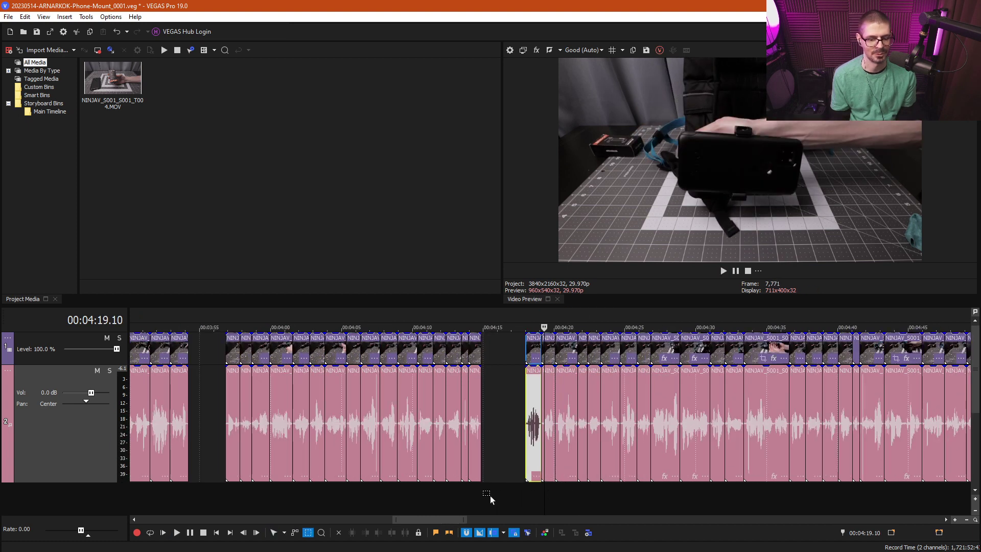
{"action": "left_click_drag", "start_coordinate": [489, 495], "coordinate": [214, 335]}
{"action": "key", "text": "Delete"}
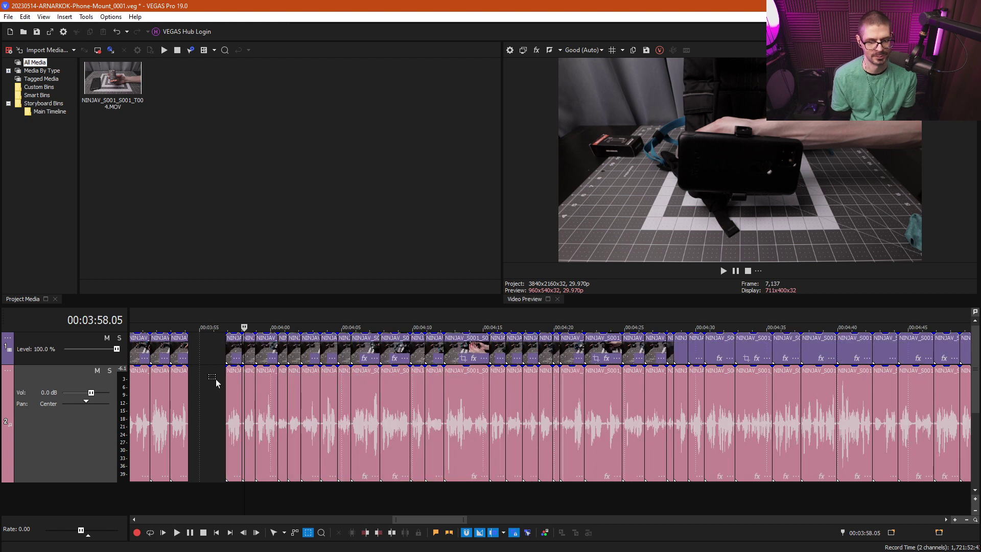
Step: Close the remaining gap by moving the following clips back against the clip ending at 00:03:54.06
{"action": "left_click", "coordinate": [219, 422]}
{"action": "key", "text": "Up"}
{"action": "key", "text": "Up"}
{"action": "key", "text": "Up"}
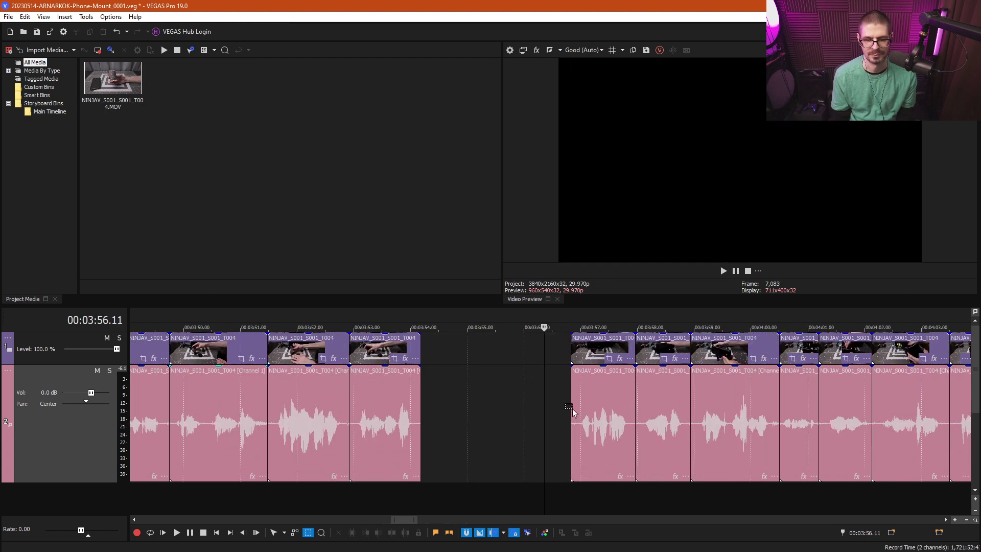
{"action": "left_click", "coordinate": [572, 411]}
{"action": "left_click_drag", "start_coordinate": [593, 396], "coordinate": [442, 409]}
{"action": "left_click", "coordinate": [419, 433]}
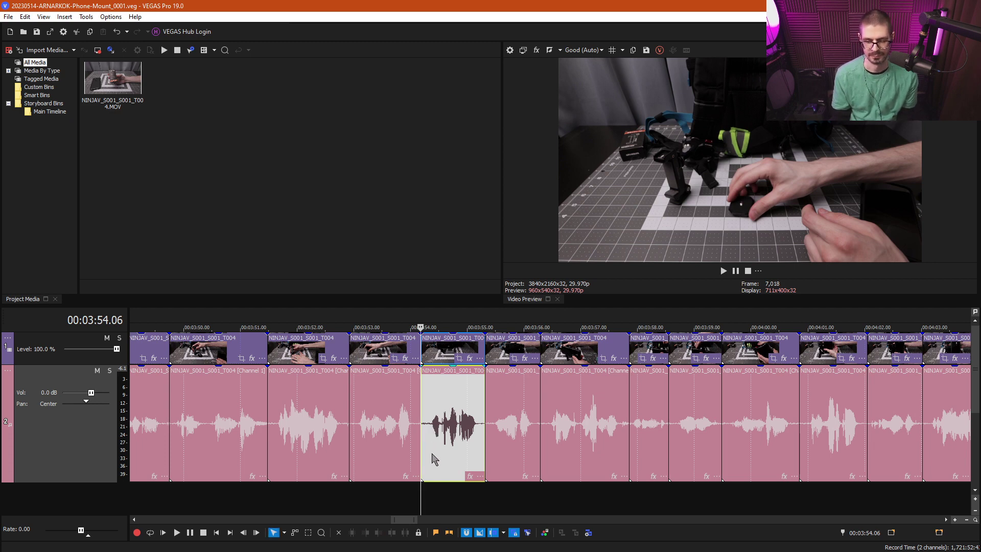
Step: Review playback from 00:03:54.06 and shift the clips after about 00:04:00 roughly 1.3 seconds later
{"action": "key", "text": "l"}
{"action": "scroll", "coordinate": [452, 441], "scroll_direction": "down", "scroll_amount": 2}
{"action": "key", "text": "l"}
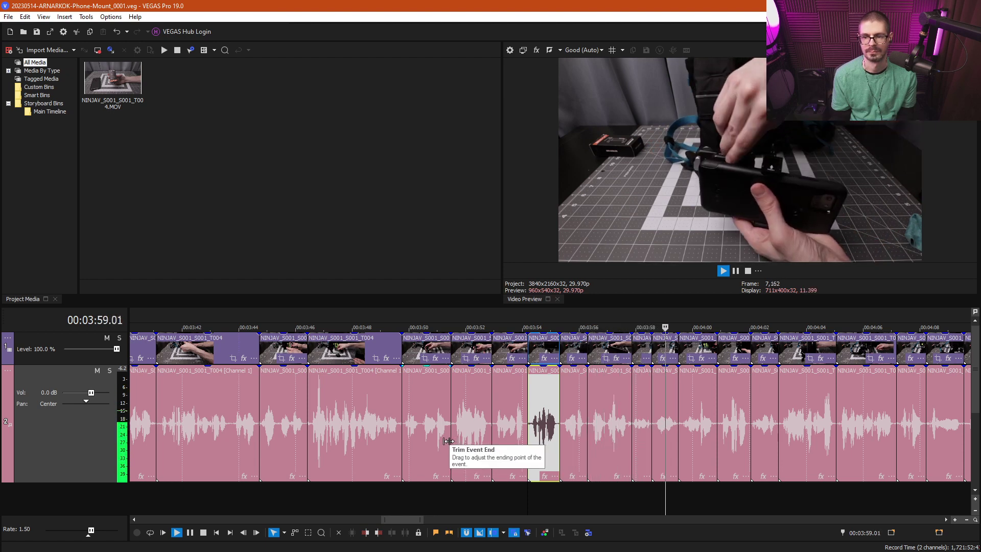
{"action": "key", "text": "k"}
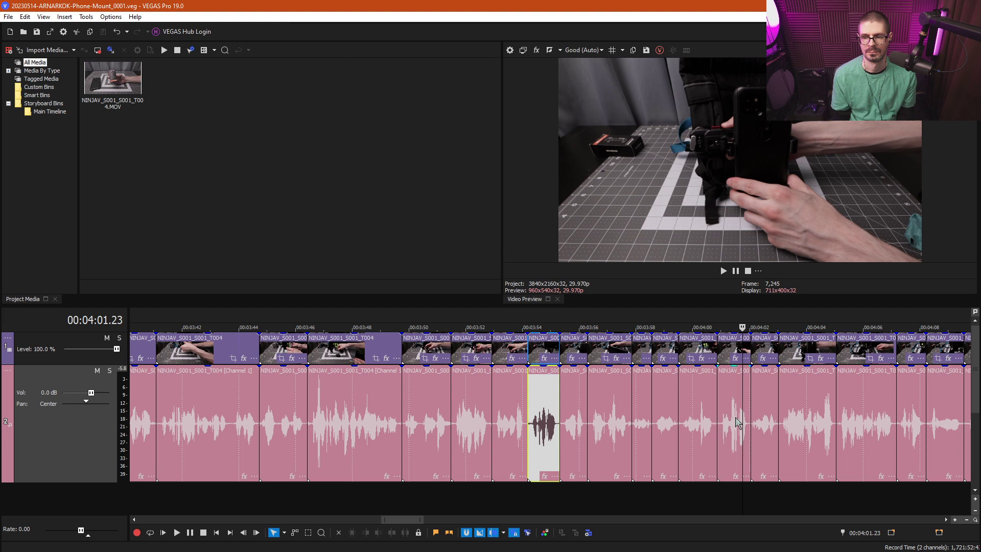
{"action": "left_click_drag", "start_coordinate": [747, 423], "coordinate": [784, 424]}
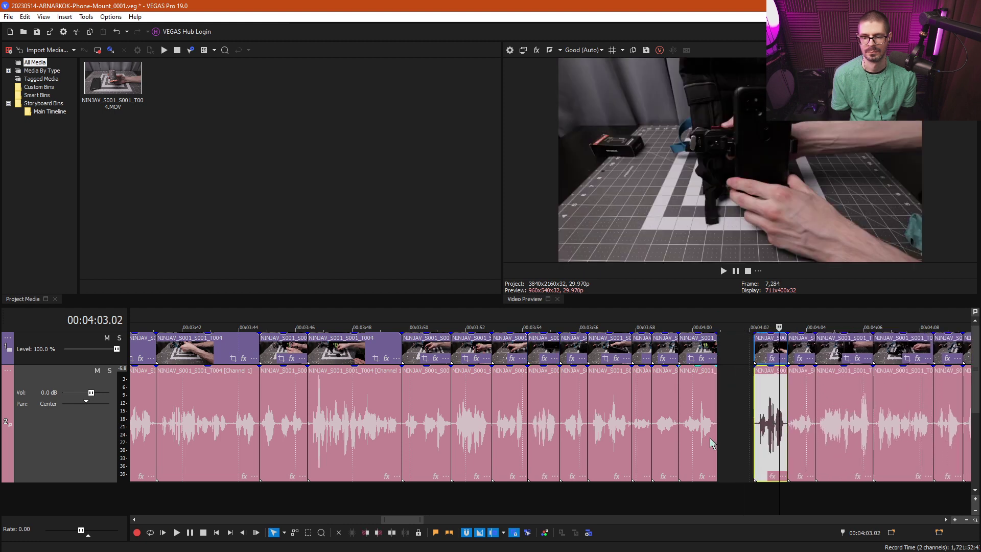
Step: Replay from about 00:03:51 and shift the clips after about 00:03:55 roughly 1.2 seconds later
{"action": "left_click", "coordinate": [454, 415]}
{"action": "key", "text": "l"}
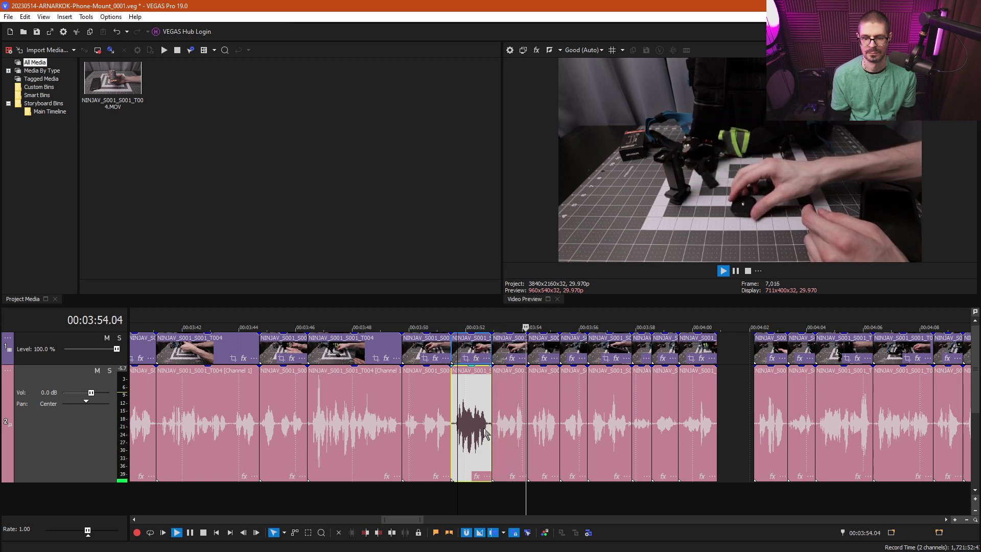
{"action": "left_click_drag", "start_coordinate": [580, 423], "coordinate": [615, 424]}
Step: Delete the five clips between the two gaps and close the remaining gap at about 00:03:55
{"action": "left_click_drag", "start_coordinate": [756, 498], "coordinate": [607, 333]}
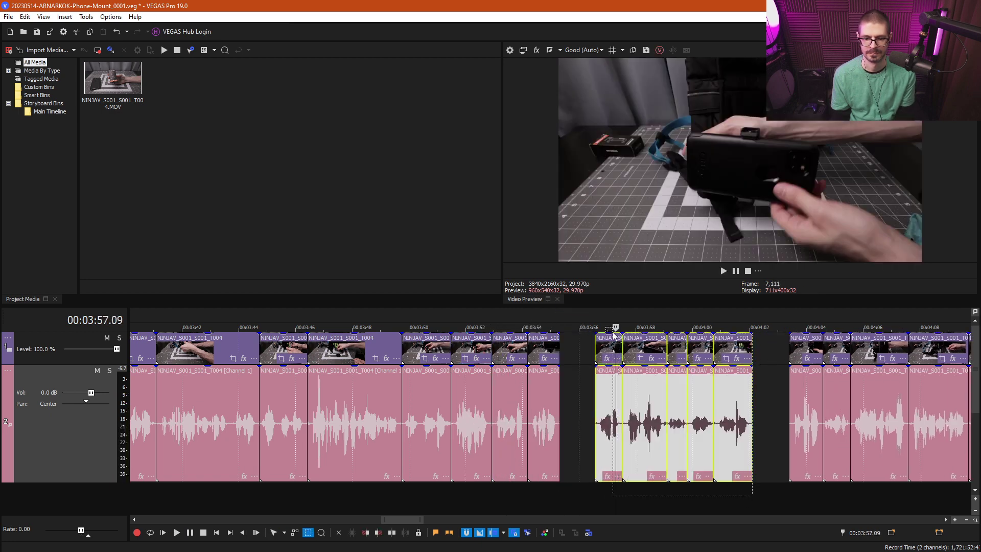
{"action": "key", "text": "Delete"}
{"action": "left_click_drag", "start_coordinate": [599, 426], "coordinate": [532, 413]}
{"action": "scroll", "coordinate": [577, 408], "scroll_direction": "up", "scroll_amount": 4}
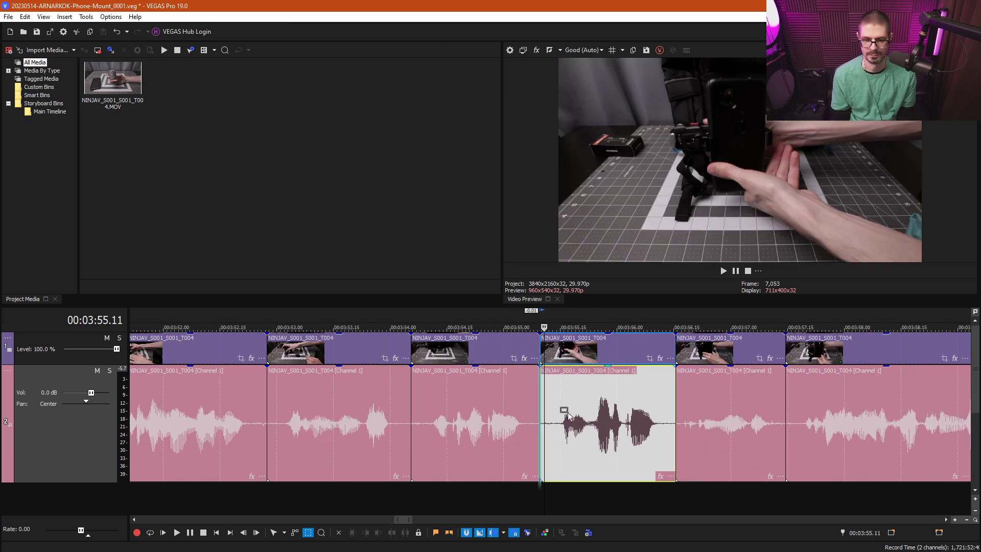
Step: Replay the cut from about 00:03:49 to 00:03:57.10
{"action": "left_click", "coordinate": [355, 418]}
{"action": "scroll", "coordinate": [356, 415], "scroll_direction": "down", "scroll_amount": 3}
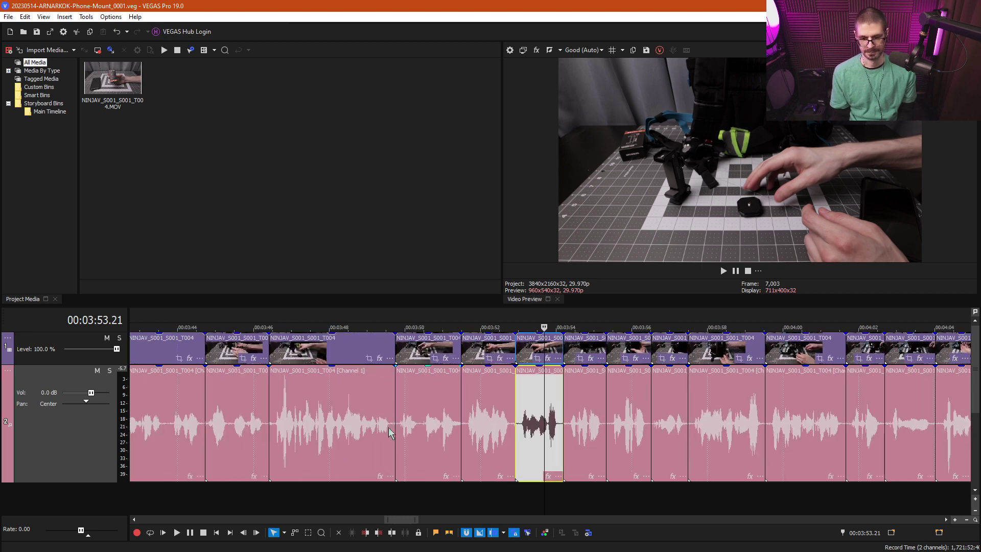
{"action": "left_click", "coordinate": [375, 424]}
{"action": "key", "text": "l"}
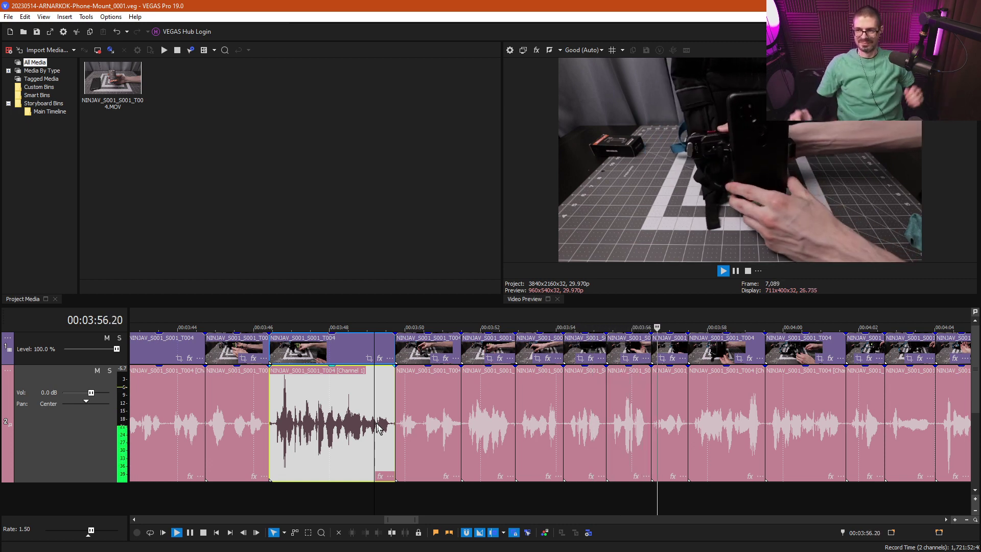
{"action": "key", "text": "k"}
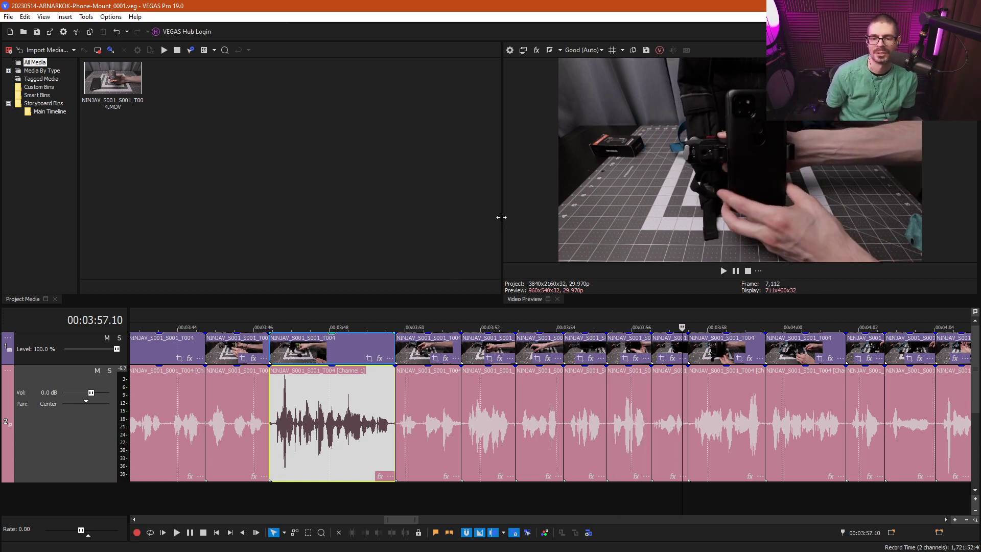
Step: Widen the video preview area by narrowing the project media area, and review playback from 00:03:45.21 to 00:04:02.00
{"action": "left_click_drag", "start_coordinate": [501, 217], "coordinate": [157, 218]}
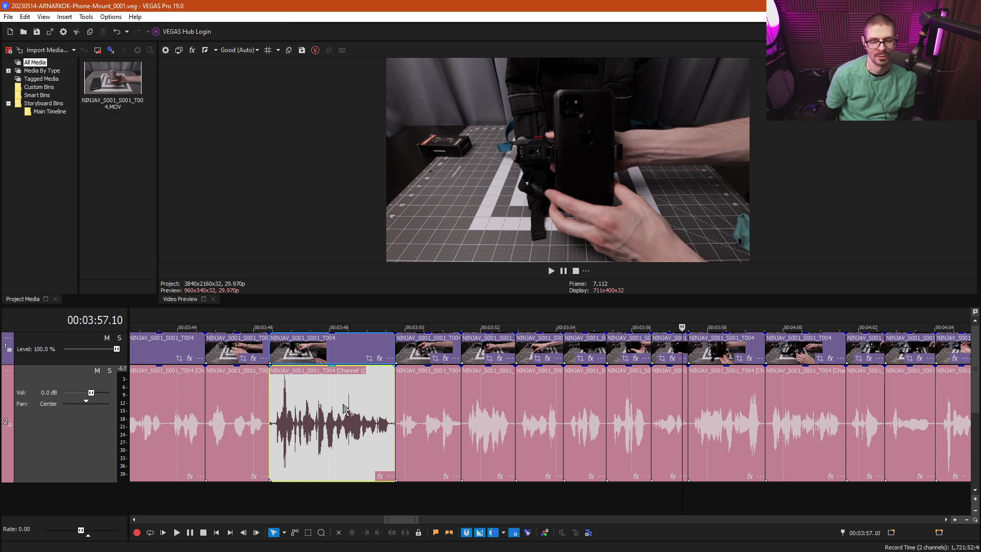
{"action": "left_click", "coordinate": [294, 400]}
{"action": "left_click", "coordinate": [244, 398]}
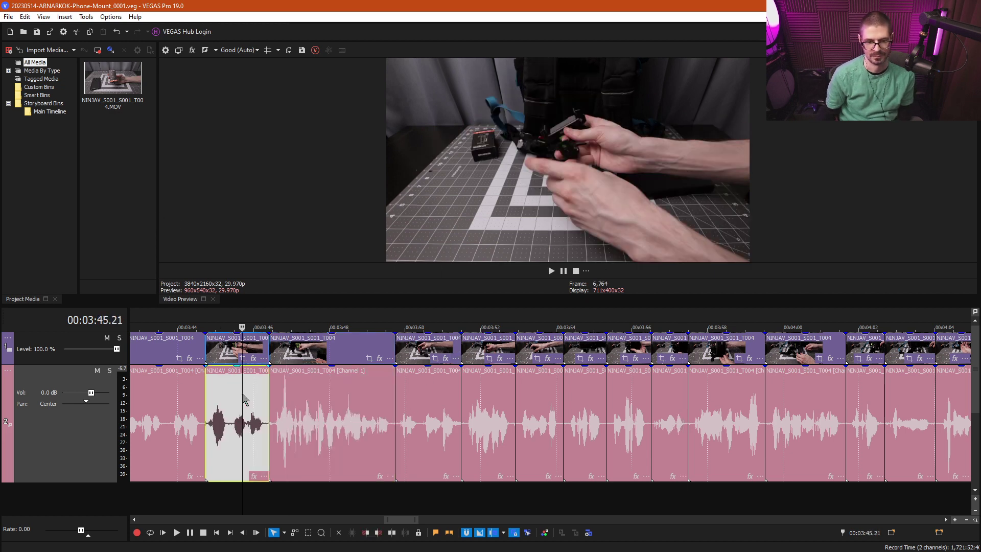
{"action": "key", "text": "l"}
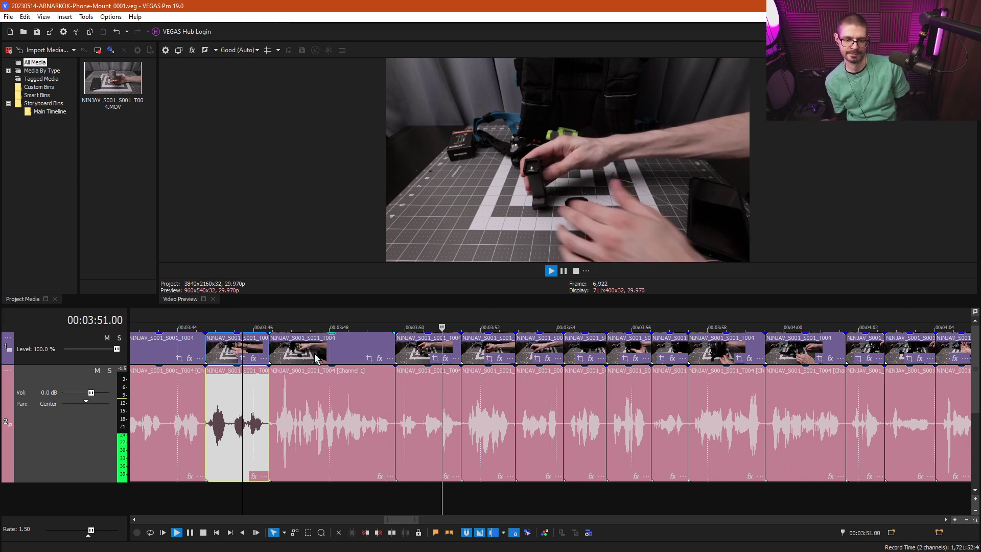
{"action": "scroll", "coordinate": [501, 404], "scroll_direction": "down", "scroll_amount": 2}
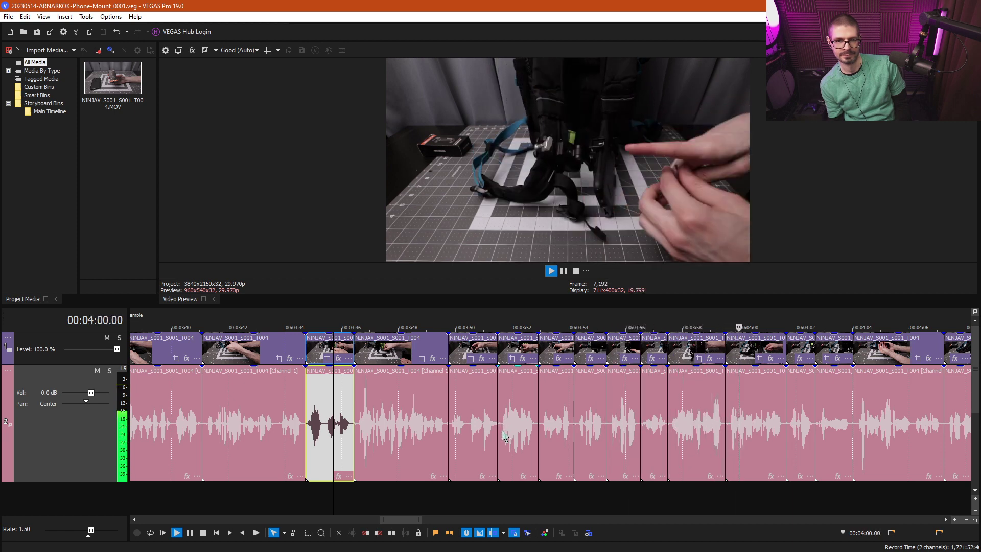
{"action": "key", "text": "k"}
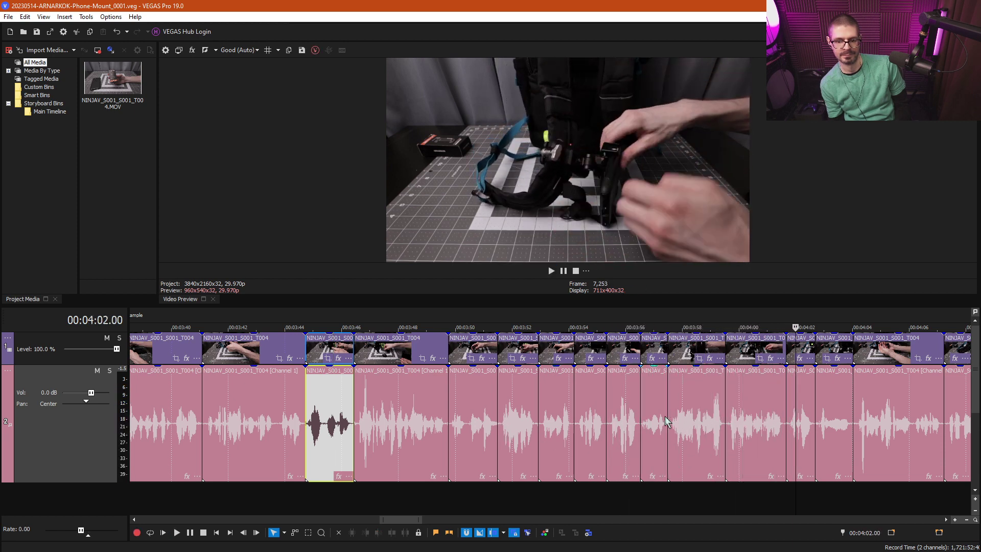
Step: Delete the roughly two-second clip starting at about 00:03:57 and close up the following clips
{"action": "left_click", "coordinate": [667, 422]}
{"action": "key", "text": "space"}
{"action": "scroll", "coordinate": [676, 435], "scroll_direction": "up", "scroll_amount": 2}
{"action": "left_click", "coordinate": [577, 438]}
{"action": "key", "text": "Delete"}
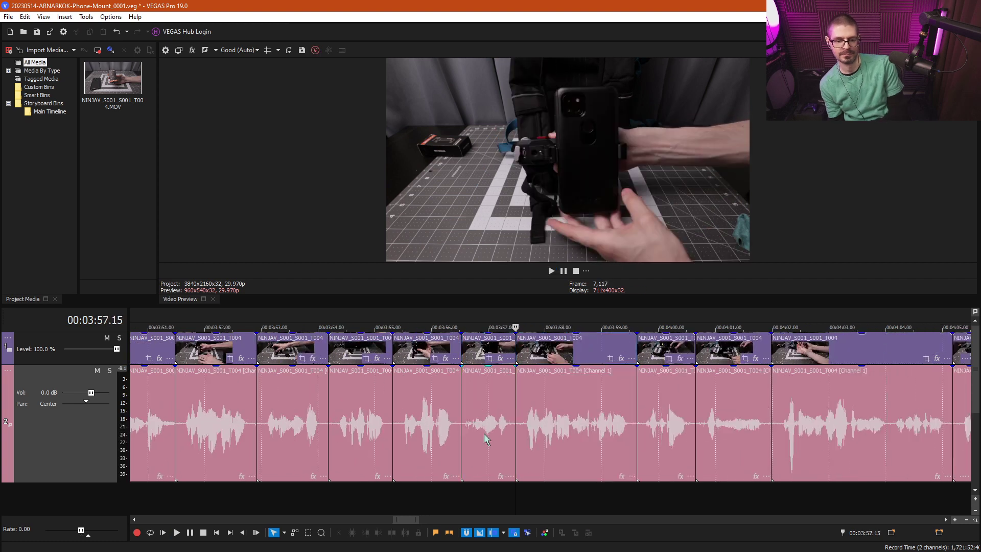
Step: Replay from about 00:03:56 and shift the clips from about 00:04:05 onward roughly 2.7 seconds later
{"action": "left_click", "coordinate": [464, 424]}
{"action": "key", "text": "space"}
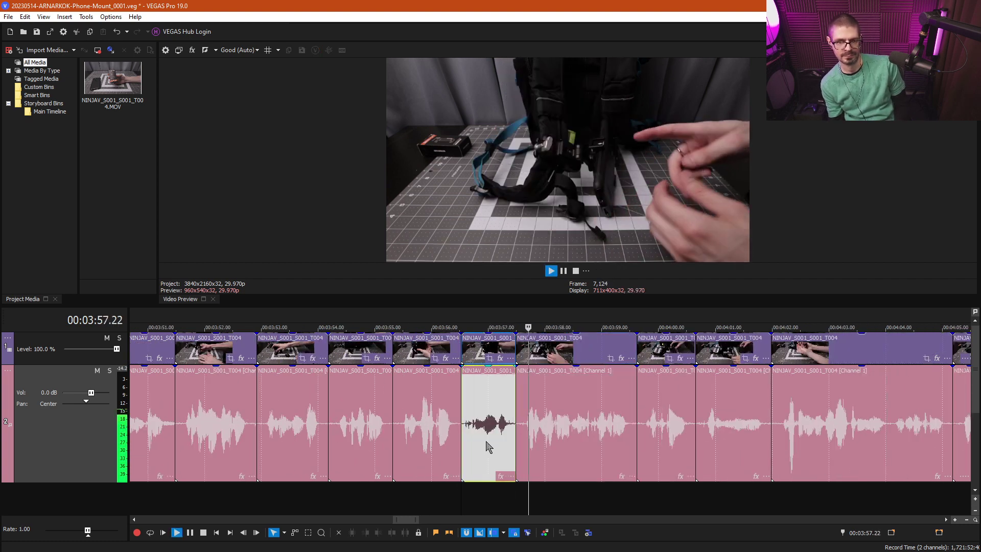
{"action": "key", "text": "l"}
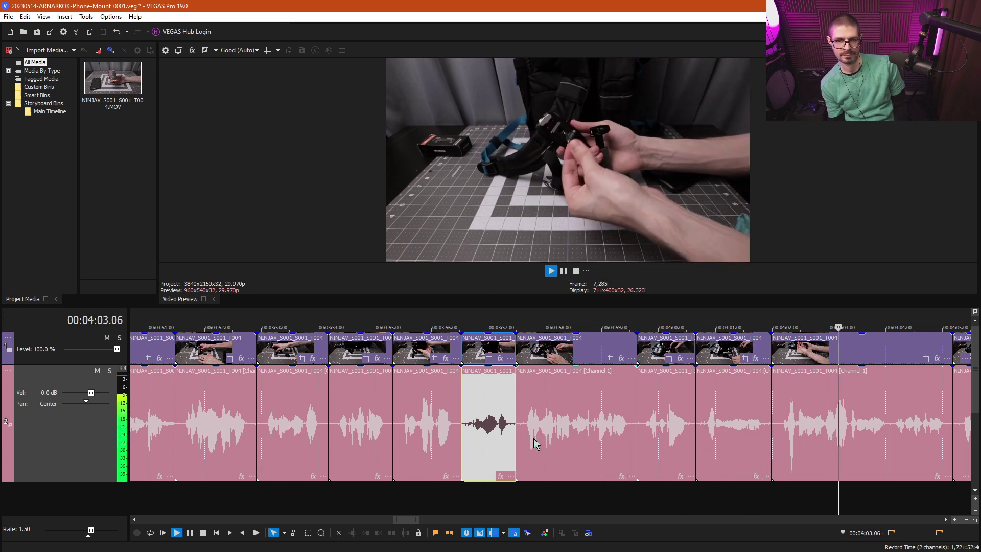
{"action": "scroll", "coordinate": [534, 437], "scroll_direction": "down", "scroll_amount": 2}
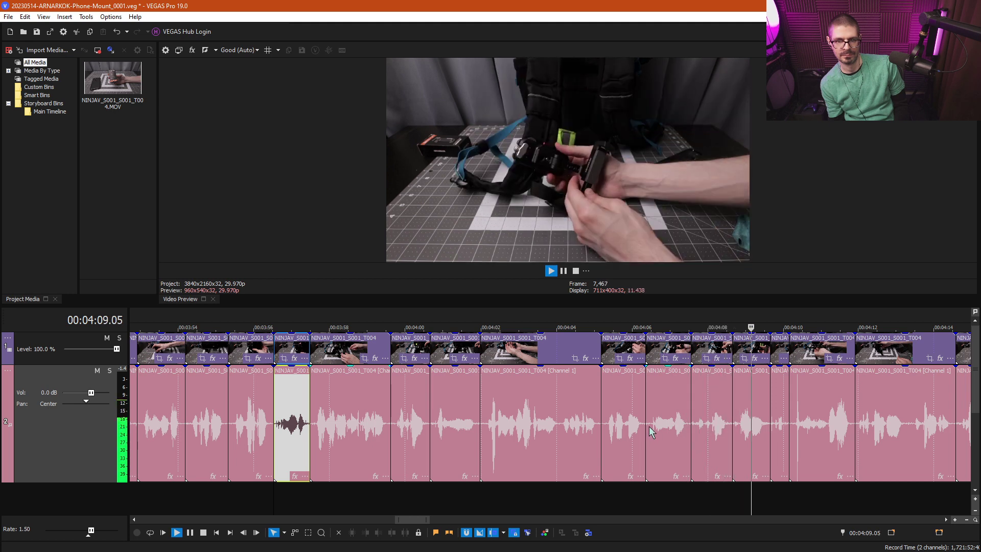
{"action": "key", "text": "k"}
{"action": "left_click", "coordinate": [611, 424]}
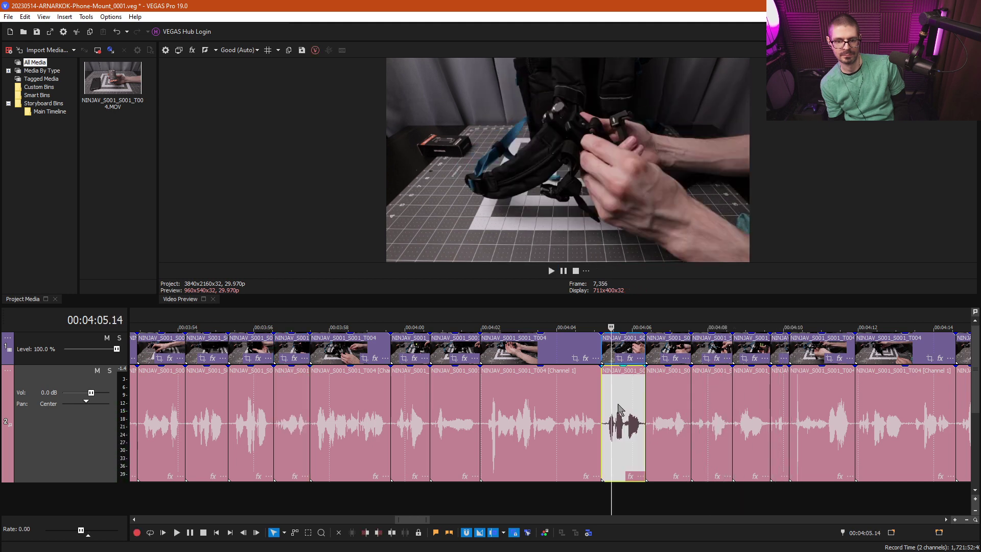
{"action": "left_click_drag", "start_coordinate": [618, 409], "coordinate": [718, 409]}
Step: Return the clip at about 00:04:05 to its place and shift the clips after about 00:04:06 roughly one second later
{"action": "left_click", "coordinate": [489, 394]}
{"action": "key", "text": "l"}
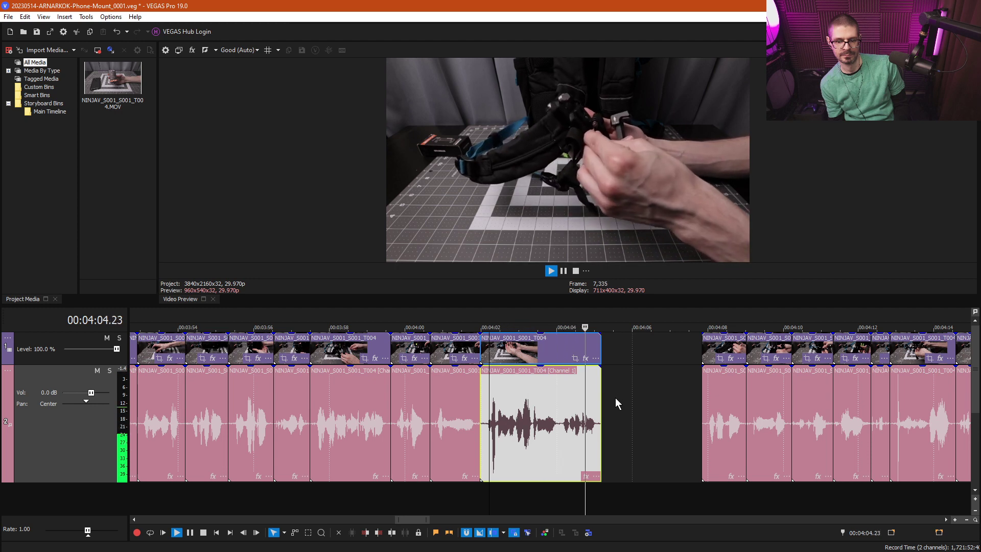
{"action": "key", "text": "k"}
{"action": "mouse_move", "coordinate": [707, 404]}
{"action": "left_mouse_down"}
{"action": "mouse_move", "coordinate": [593, 400]}
{"action": "mouse_move", "coordinate": [691, 409]}
{"action": "left_mouse_up"}
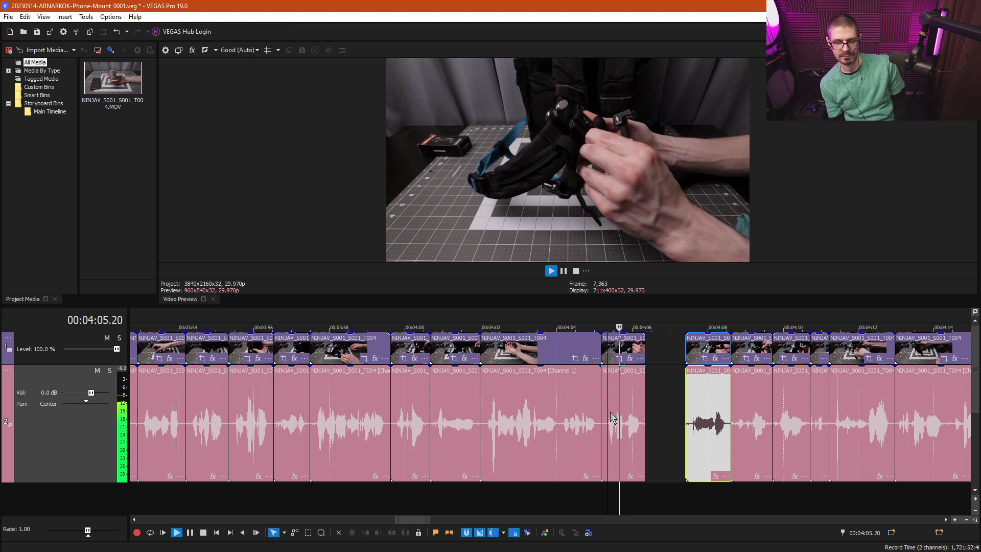
{"action": "key", "text": "k"}
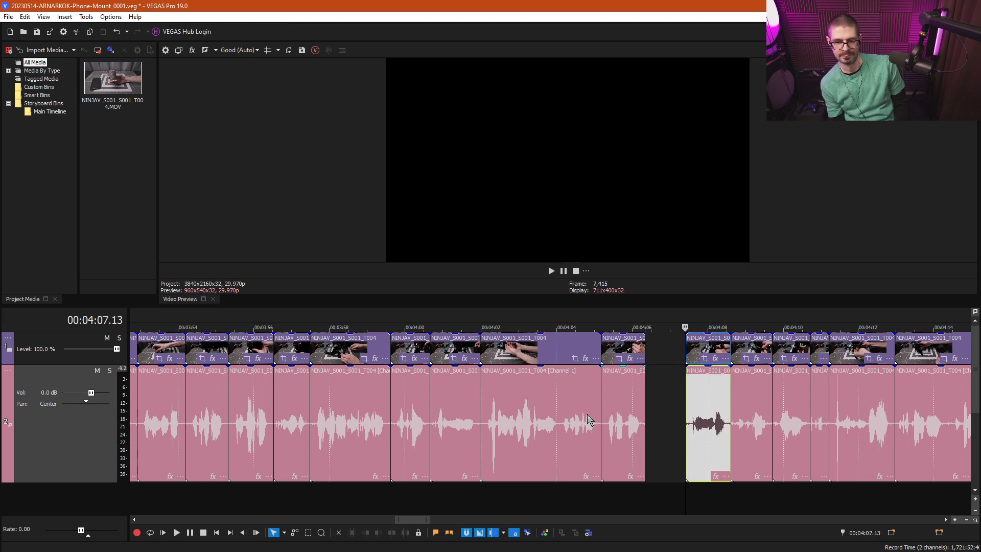
Step: Review playback from about 00:03:54 across the gap to about 00:04:22
{"action": "left_click", "coordinate": [210, 424]}
{"action": "key", "text": "l"}
{"action": "key", "text": "l"}
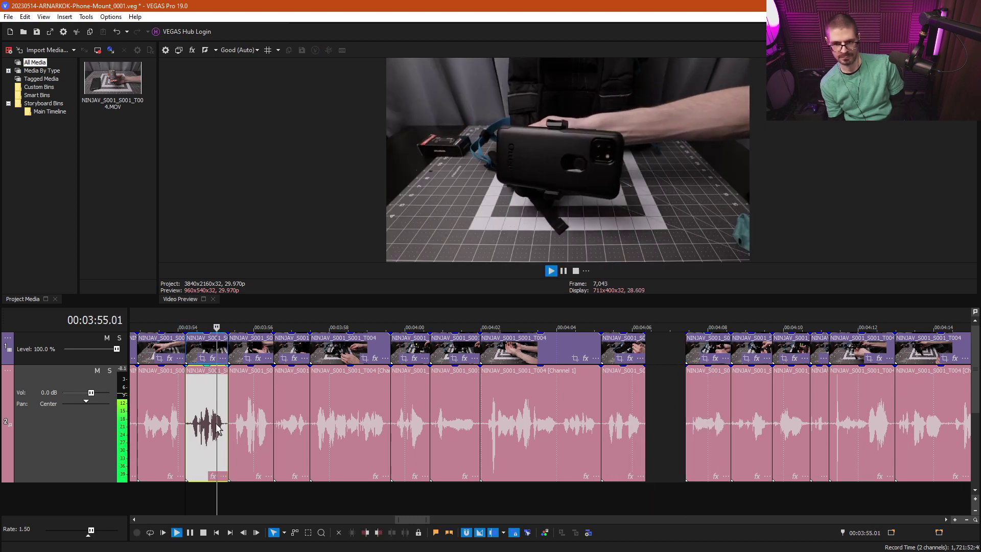
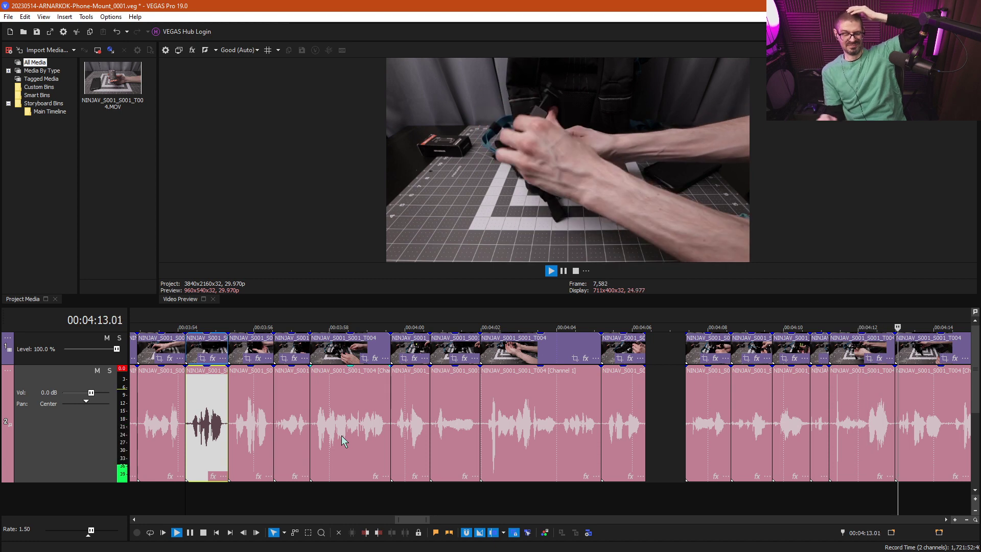
{"action": "scroll", "coordinate": [342, 436], "scroll_direction": "down", "scroll_amount": 5}
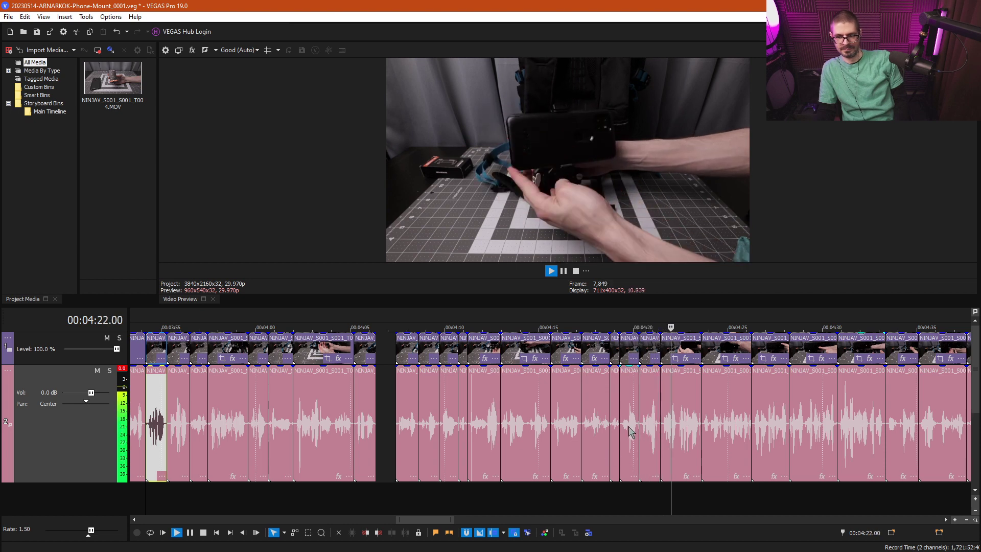
Step: Delete the clips between the gap and about 00:04:19, and close the gap at about 00:04:06
{"action": "key", "text": "space"}
{"action": "left_click", "coordinate": [627, 408]}
{"action": "key", "text": "d"}
{"action": "key", "text": "d"}
{"action": "left_click_drag", "start_coordinate": [626, 493], "coordinate": [394, 355]}
{"action": "key", "text": "Delete"}
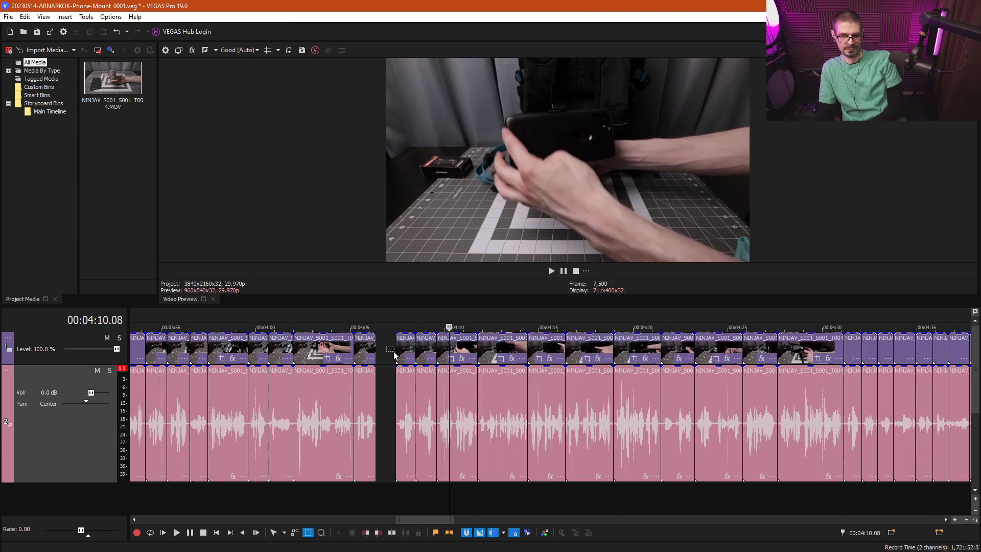
{"action": "left_click", "coordinate": [400, 395]}
{"action": "scroll", "coordinate": [400, 394], "scroll_direction": "up", "scroll_amount": 6}
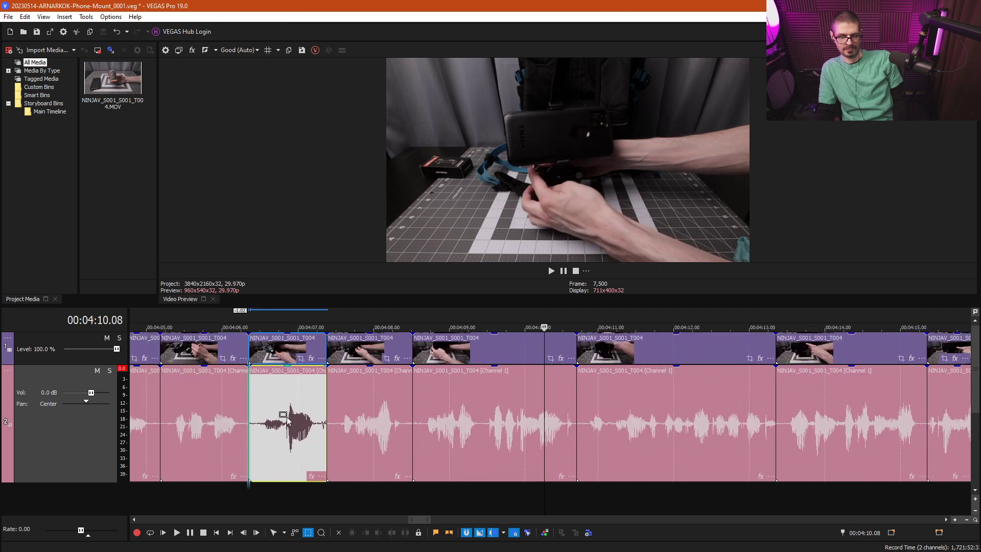
Step: Replay from about 00:04:05 and cut roughly half a second off the start of the clip beginning at 00:04:10.21
{"action": "left_click", "coordinate": [173, 409]}
{"action": "key", "text": "space"}
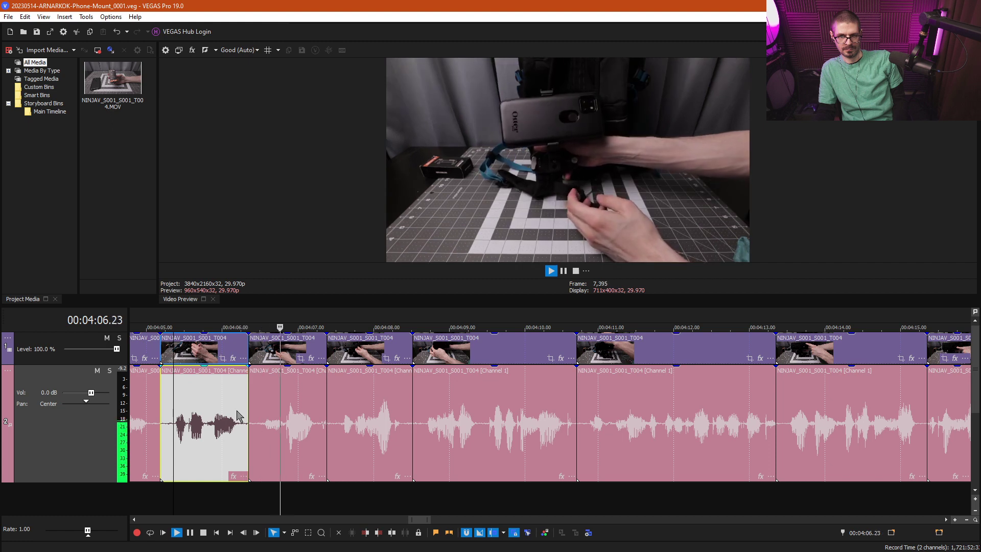
{"action": "scroll", "coordinate": [239, 415], "scroll_direction": "down", "scroll_amount": 5}
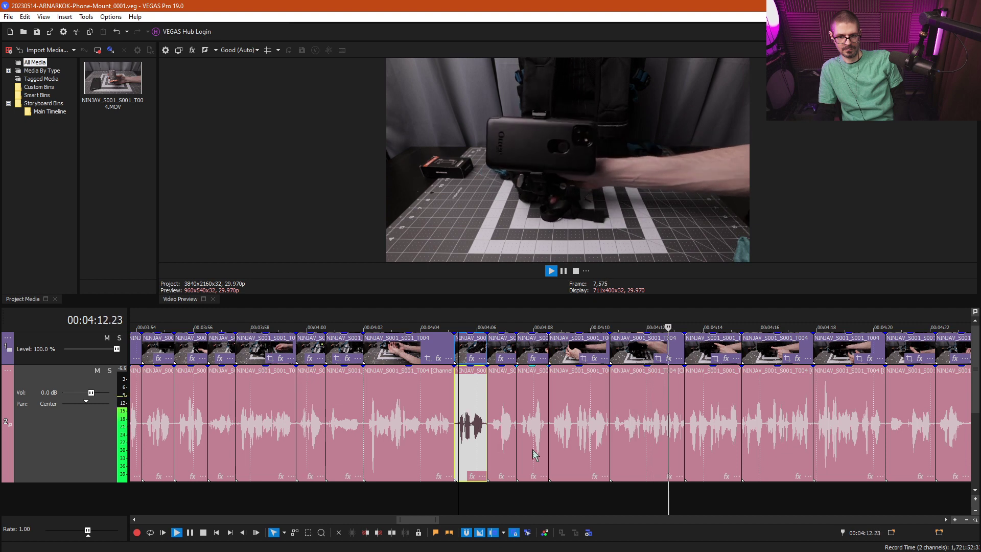
{"action": "left_click", "coordinate": [592, 415]}
{"action": "scroll", "coordinate": [605, 429], "scroll_direction": "up", "scroll_amount": 5}
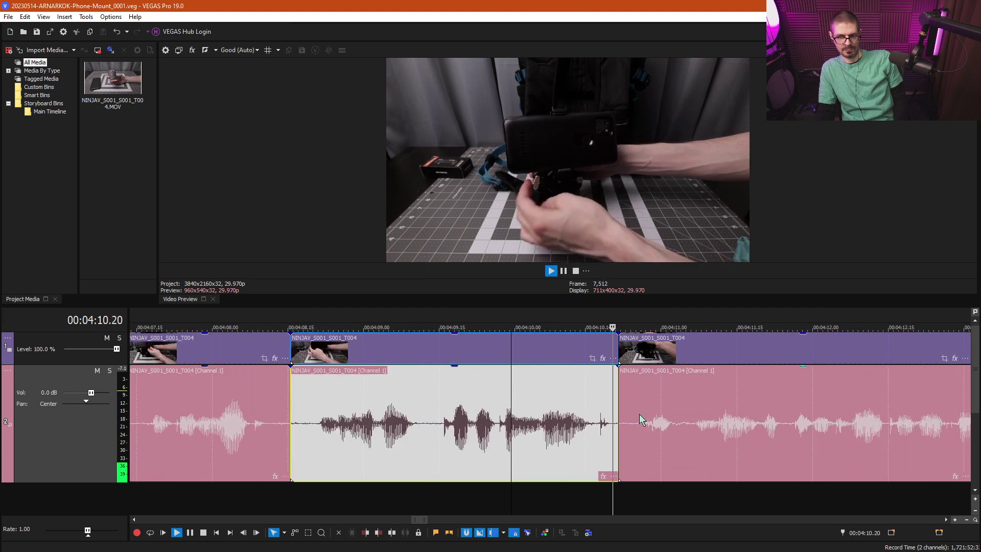
{"action": "left_click", "coordinate": [659, 428]}
{"action": "key", "text": "space"}
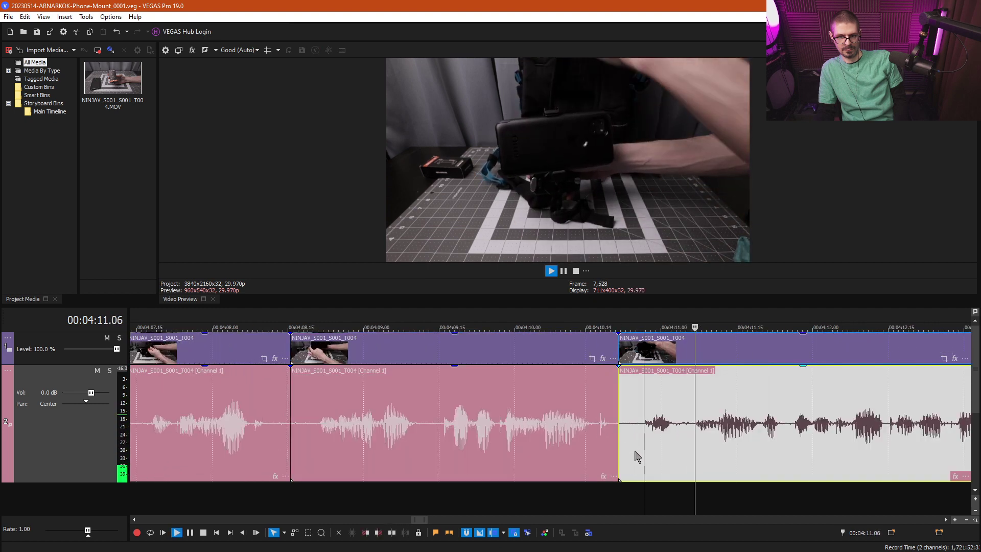
{"action": "key", "text": "s"}
{"action": "key", "text": "Delete"}
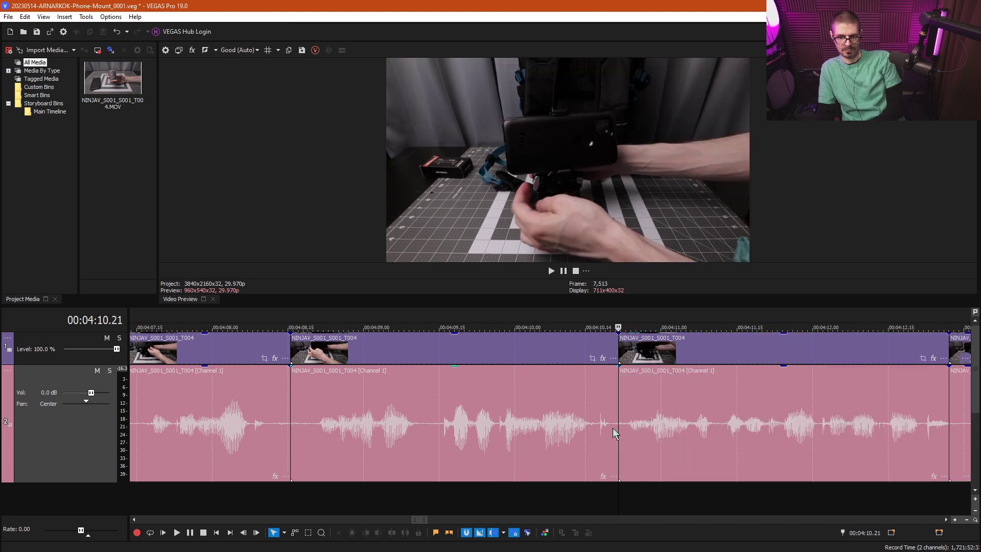
Step: Split the preceding clip at 00:04:10.17 and delete its short tail, closing up the following clips
{"action": "left_click", "coordinate": [597, 422]}
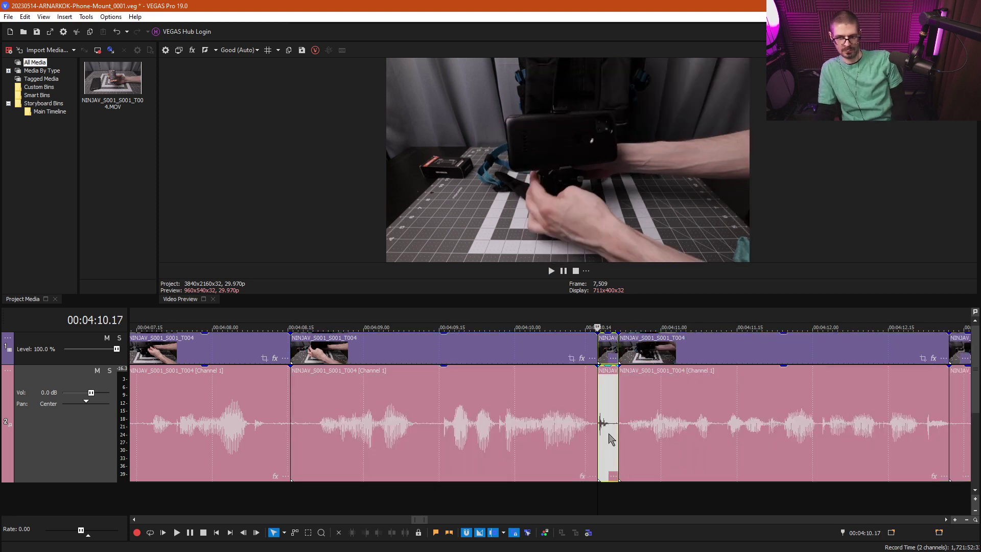
{"action": "scroll", "coordinate": [589, 432], "scroll_direction": "down", "scroll_amount": 5}
{"action": "scroll", "coordinate": [529, 442], "scroll_direction": "down", "scroll_amount": 2}
Step: Review playback from 00:04:08.03 to 00:04:34.02
{"action": "left_click", "coordinate": [475, 406]}
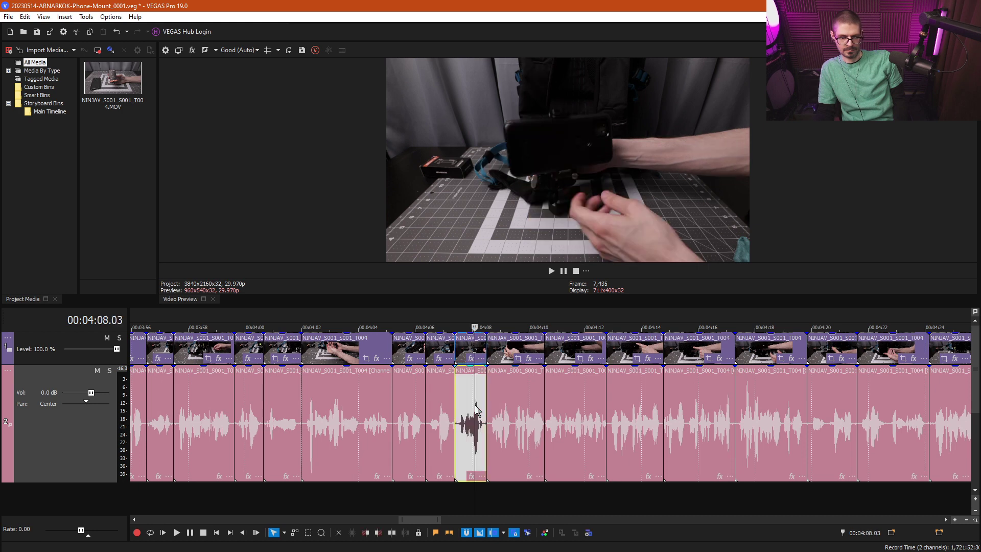
{"action": "key", "text": "space"}
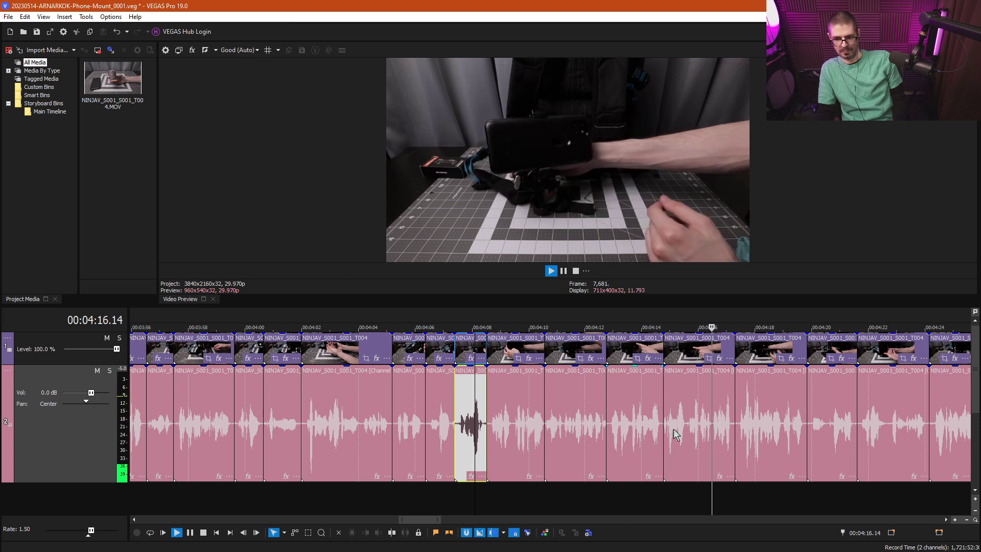
{"action": "scroll", "coordinate": [667, 428], "scroll_direction": "down", "scroll_amount": 2}
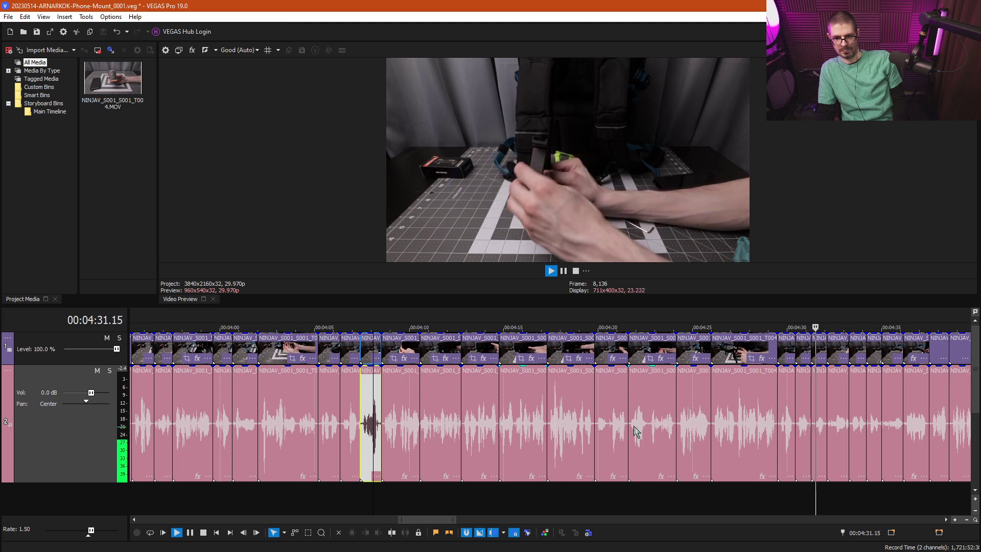
{"action": "scroll", "coordinate": [613, 425], "scroll_direction": "up", "scroll_amount": 2}
{"action": "key", "text": "Return"}
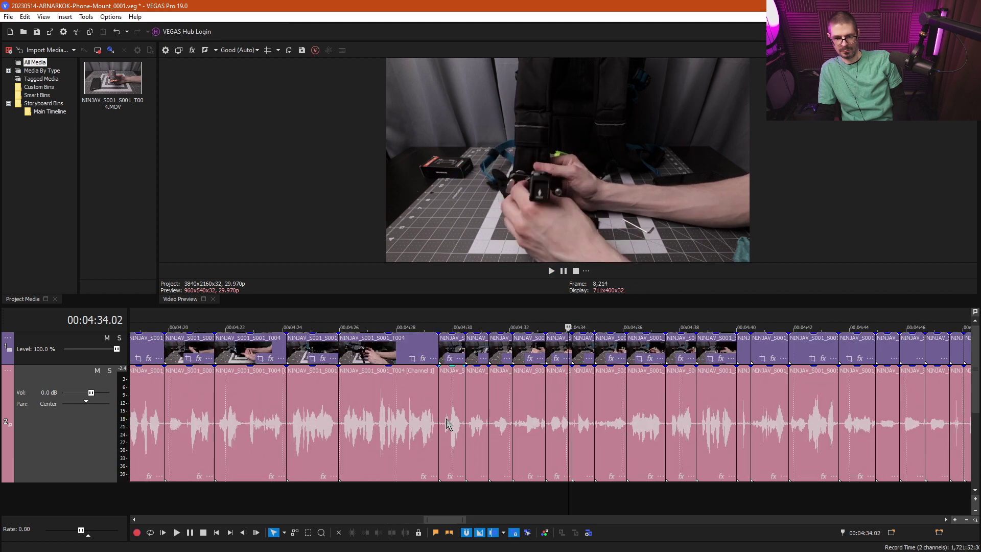
Step: Replay from about 00:04:30 and shift the clips after about 00:04:31 roughly 1.5 seconds later
{"action": "left_click", "coordinate": [446, 424]}
{"action": "scroll", "coordinate": [460, 426], "scroll_direction": "up", "scroll_amount": 2}
{"action": "key", "text": "space"}
{"action": "key", "text": "Return"}
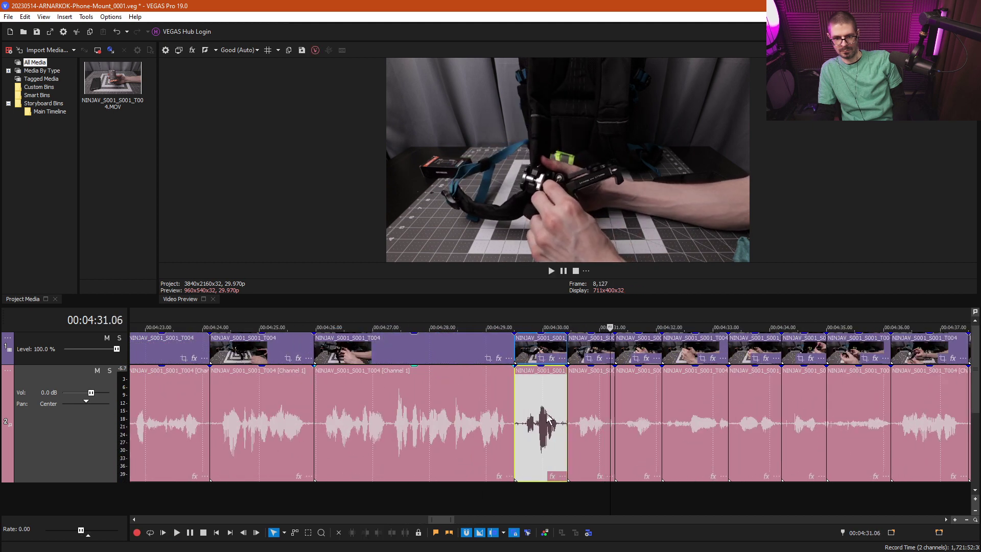
{"action": "left_click_drag", "start_coordinate": [635, 426], "coordinate": [720, 426]}
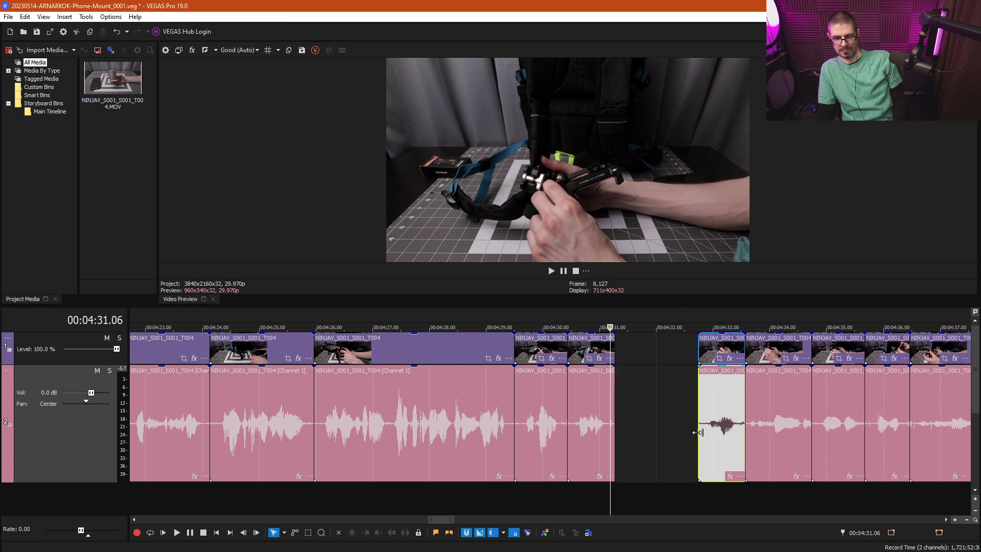
{"action": "left_click", "coordinate": [697, 432]}
Step: Review playback of the clips after the gap from about 00:04:37 to 00:04:44.23
{"action": "scroll", "coordinate": [675, 427], "scroll_direction": "down", "scroll_amount": 3}
{"action": "left_click", "coordinate": [634, 414]}
{"action": "key", "text": "space"}
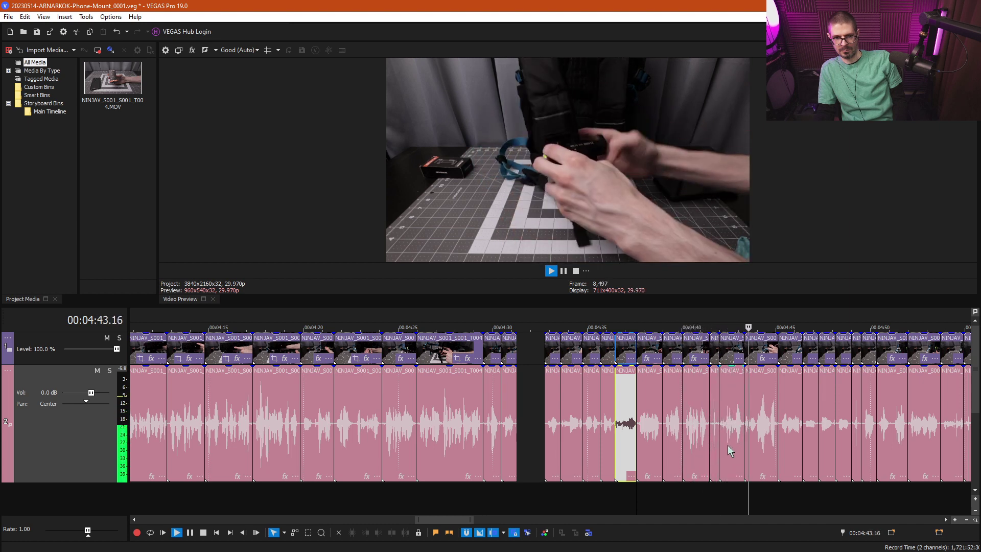
{"action": "key", "text": "Return"}
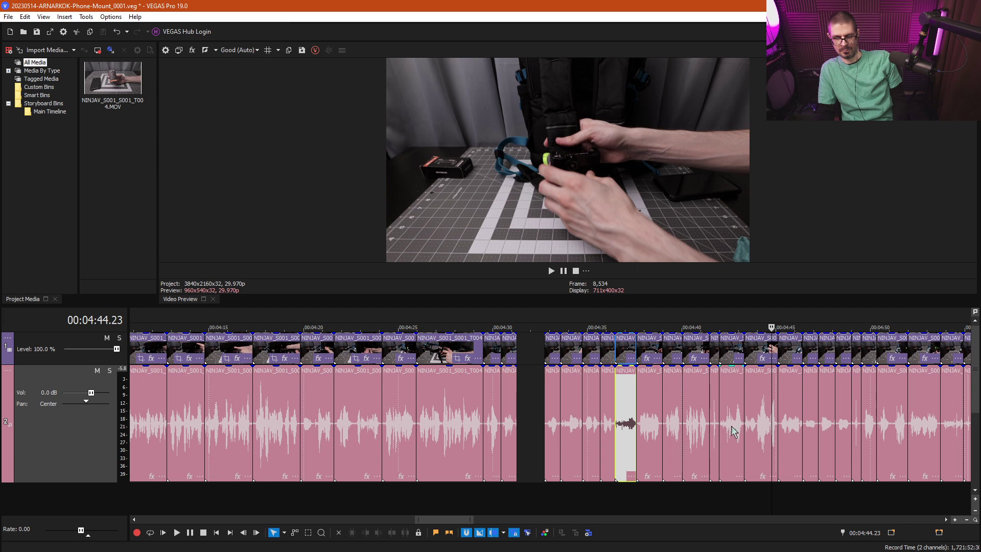
Step: Delete the clips between about 00:04:33 and 00:04:42 and move the remaining clips back to close the gap
{"action": "left_click_drag", "start_coordinate": [611, 363], "coordinate": [551, 361]}
{"action": "key", "text": "Delete"}
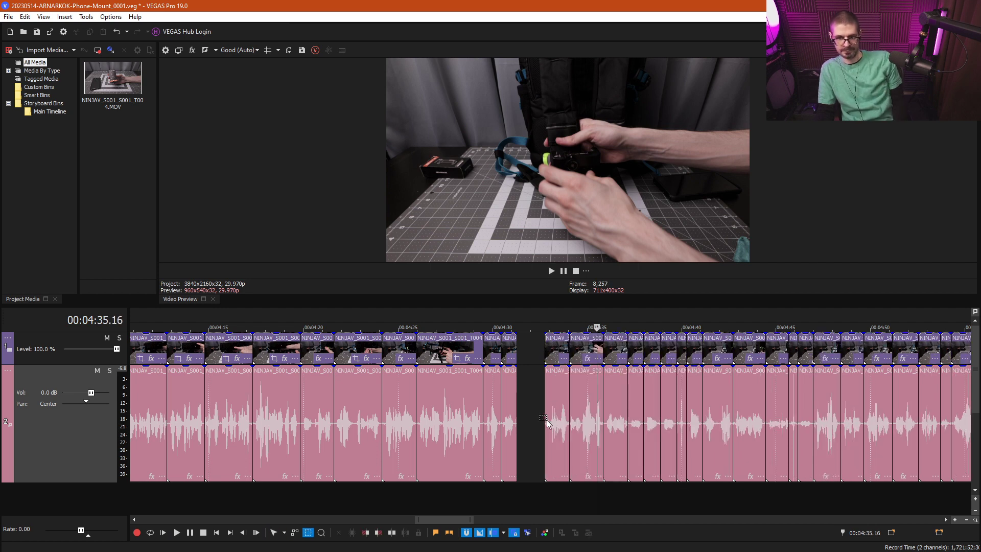
{"action": "left_click", "coordinate": [546, 420]}
{"action": "scroll", "coordinate": [580, 405], "scroll_direction": "up", "scroll_amount": 5}
{"action": "left_click", "coordinate": [604, 415]}
{"action": "left_click_drag", "start_coordinate": [631, 411], "coordinate": [464, 411]}
{"action": "left_click", "coordinate": [364, 450]}
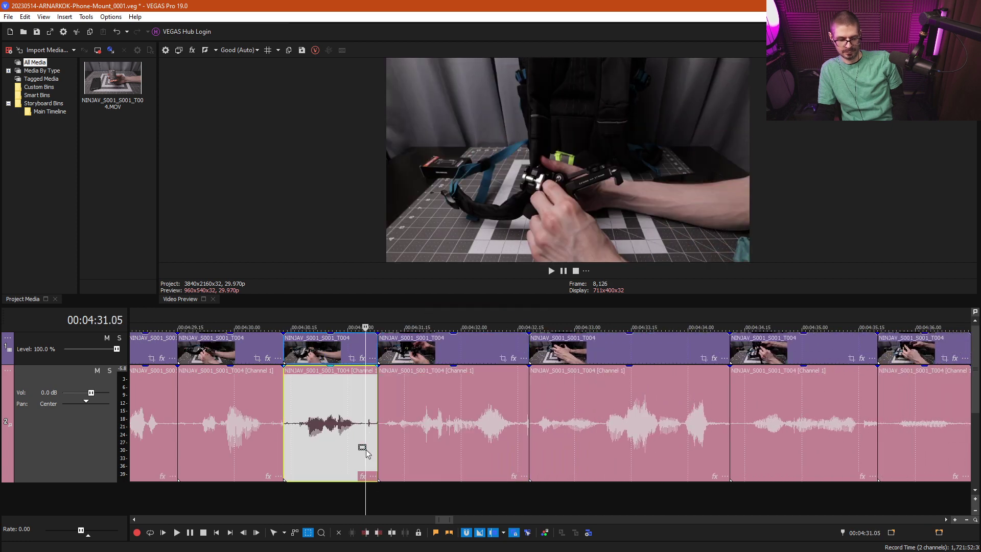
Step: Replay the join from 00:04:31.05 and shift the clips after it roughly 1.9 seconds later
{"action": "key", "text": "l"}
{"action": "scroll", "coordinate": [416, 458], "scroll_direction": "down", "scroll_amount": 4}
{"action": "key", "text": "l"}
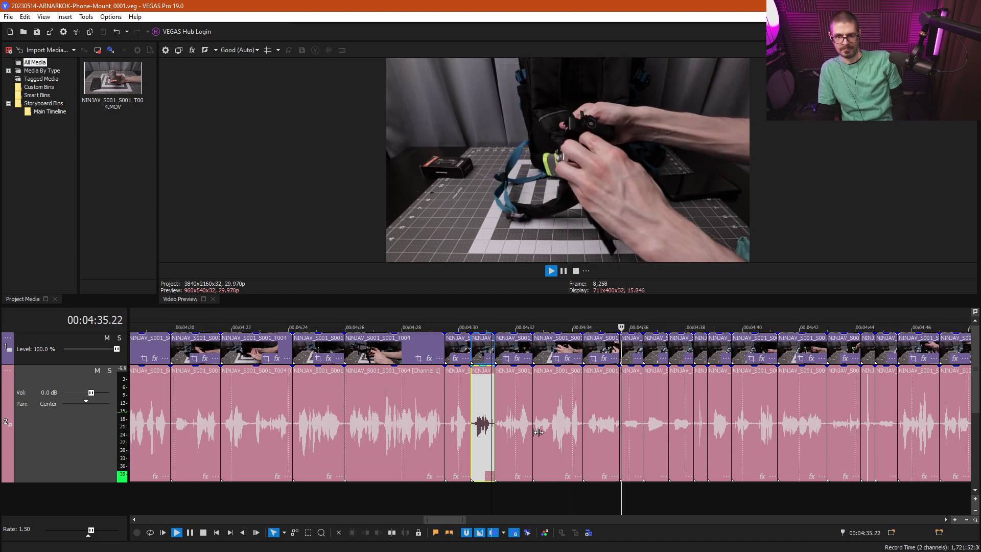
{"action": "left_click_drag", "start_coordinate": [507, 410], "coordinate": [560, 409]}
Step: Review playback from about 00:04:43 to 00:04:55.01
{"action": "left_click", "coordinate": [838, 411]}
{"action": "key", "text": "l"}
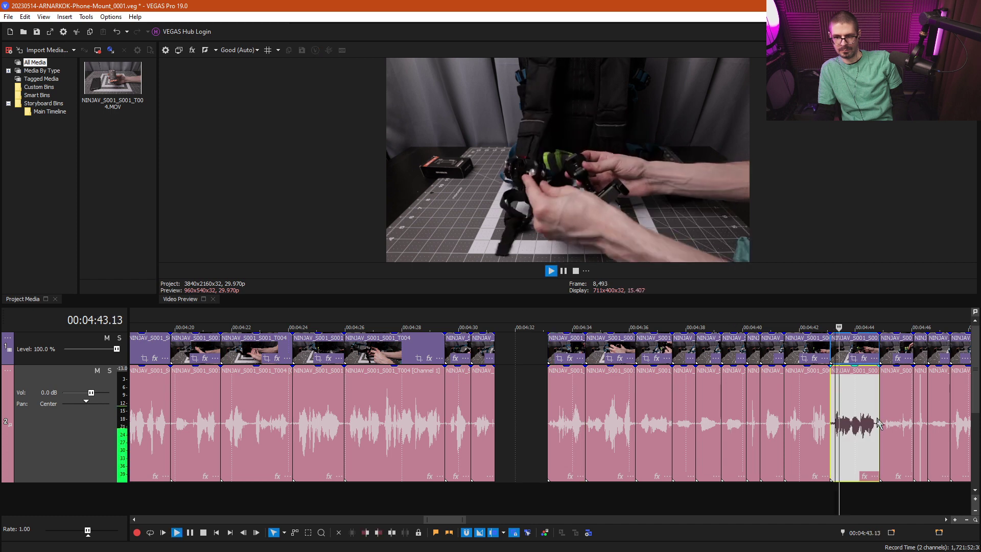
{"action": "scroll", "coordinate": [838, 424], "scroll_direction": "down", "scroll_amount": 2}
{"action": "scroll", "coordinate": [817, 434], "scroll_direction": "down", "scroll_amount": 4}
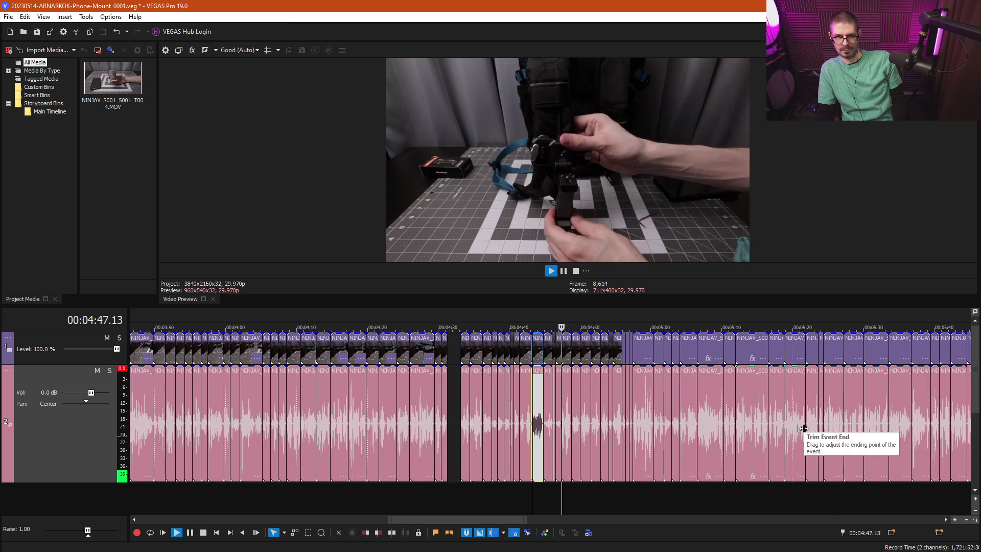
{"action": "scroll", "coordinate": [789, 431], "scroll_direction": "up", "scroll_amount": 3}
{"action": "scroll", "coordinate": [715, 429], "scroll_direction": "up", "scroll_amount": 1}
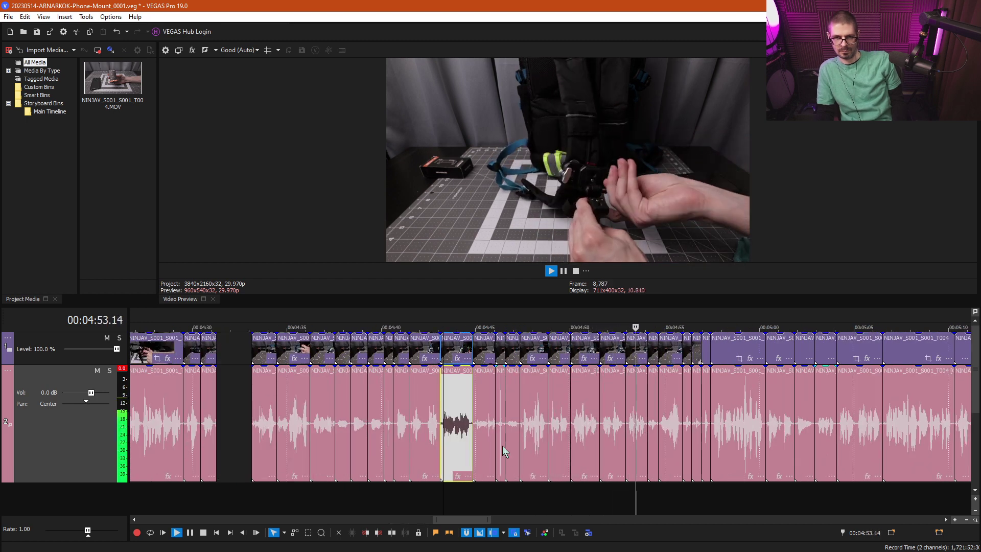
{"action": "key", "text": "Return"}
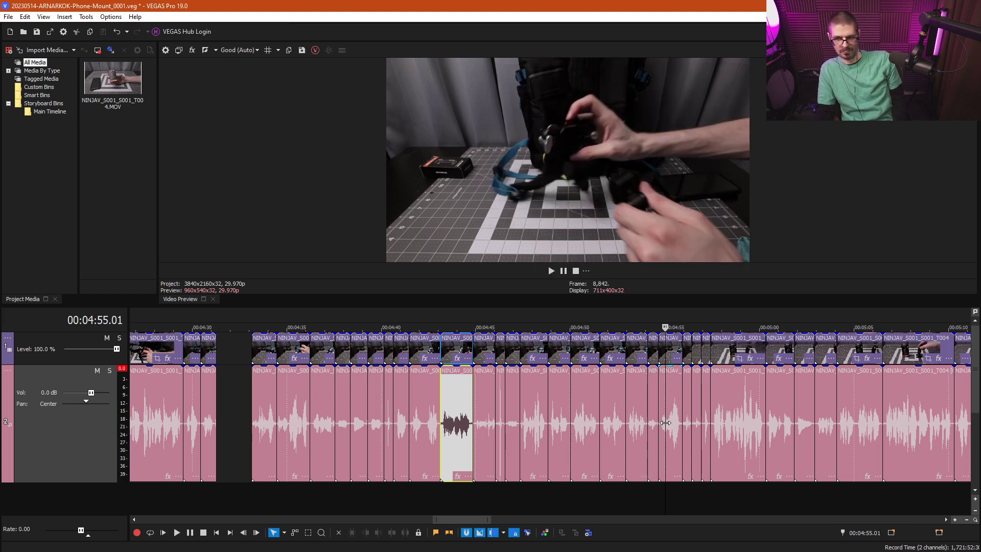
Step: Shift the clips starting near 00:04:54.7 roughly 1.9 seconds later and replay the clip at about 00:04:47
{"action": "left_click_drag", "start_coordinate": [673, 384], "coordinate": [706, 384]}
{"action": "left_click", "coordinate": [542, 427]}
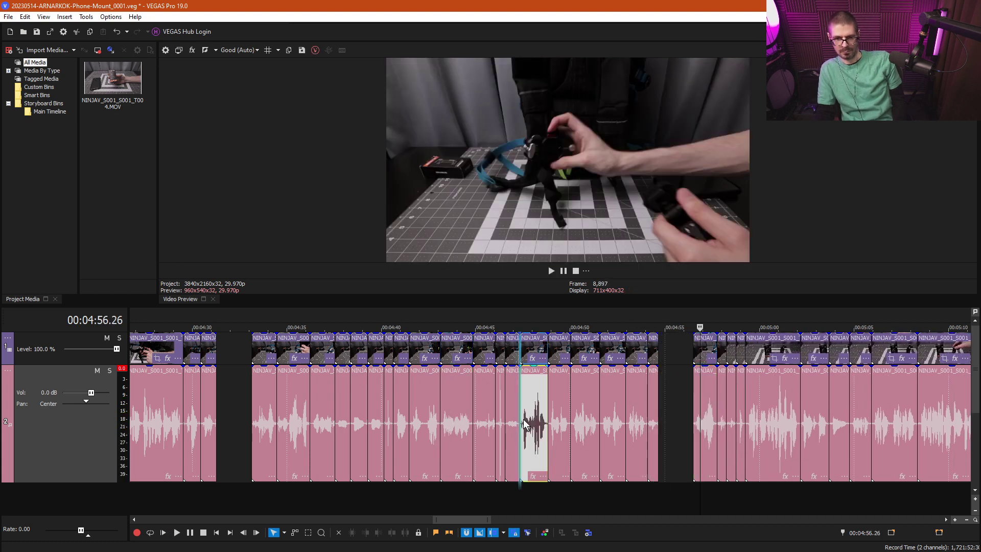
{"action": "key", "text": "space"}
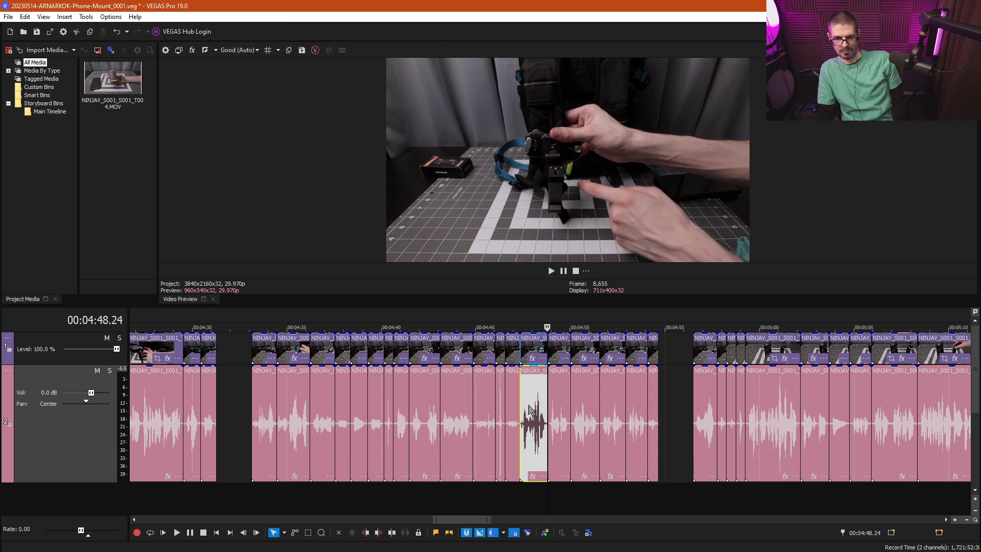
Step: Shift the clips from about 00:04:47 roughly 2.2 seconds later and delete the preceding group back to the earlier gap
{"action": "left_click_drag", "start_coordinate": [530, 409], "coordinate": [567, 427]}
{"action": "left_click_drag", "start_coordinate": [532, 495], "coordinate": [240, 339]}
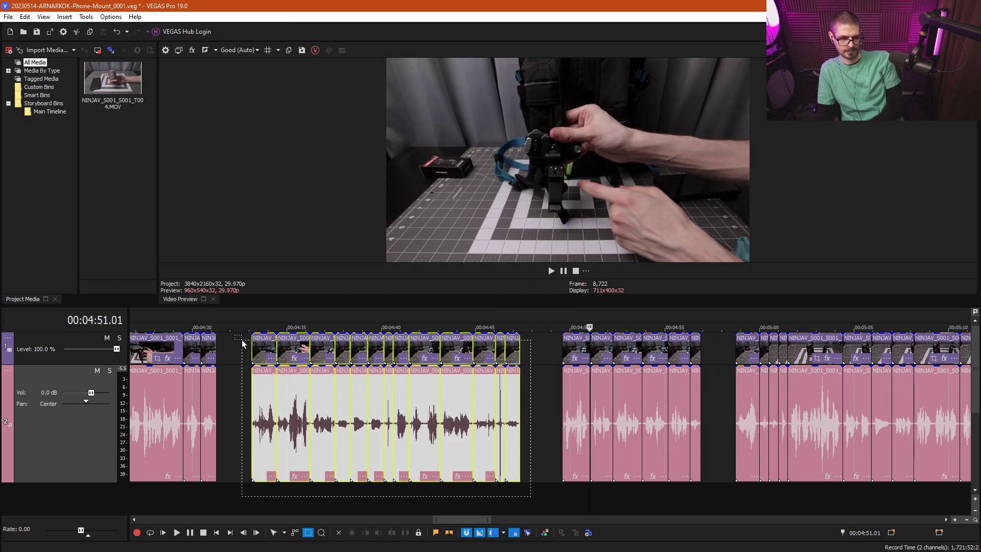
{"action": "key", "text": "Delete"}
Step: Review playback from about 00:04:14 to the gap near 00:04:31
{"action": "scroll", "coordinate": [259, 434], "scroll_direction": "down", "scroll_amount": 2}
{"action": "scroll", "coordinate": [345, 415], "scroll_direction": "down", "scroll_amount": 2}
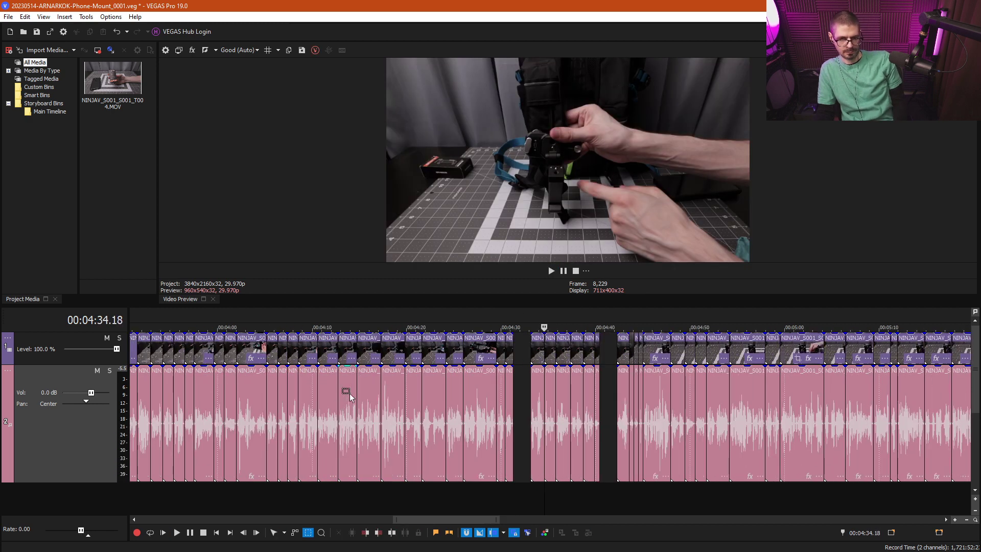
{"action": "left_click", "coordinate": [349, 396]}
{"action": "key", "text": "space"}
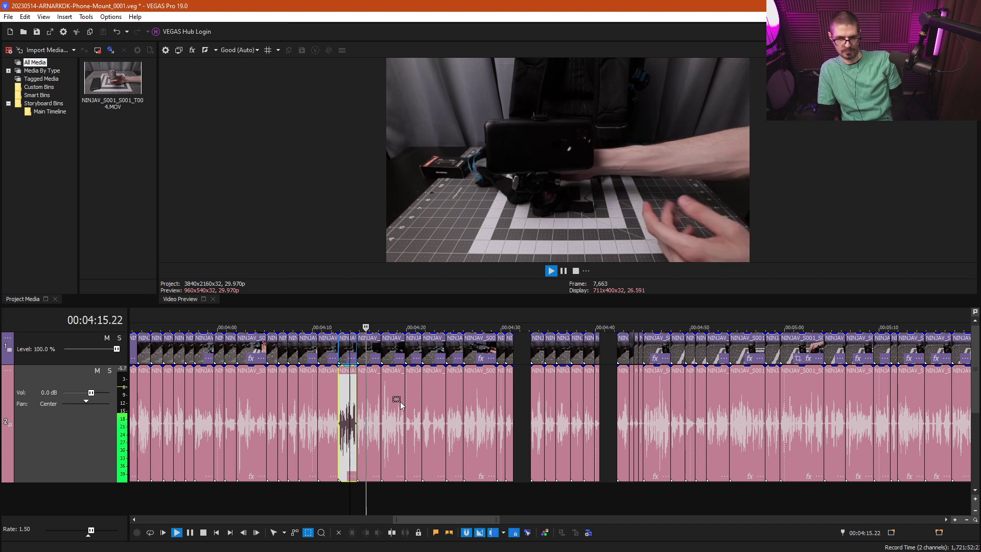
{"action": "scroll", "coordinate": [400, 405], "scroll_direction": "up", "scroll_amount": 4}
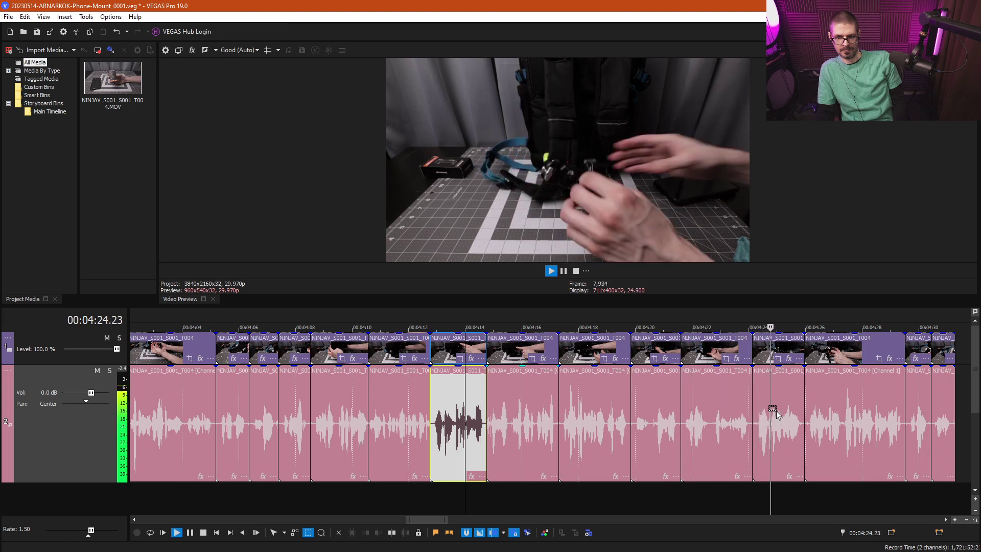
{"action": "left_click", "coordinate": [772, 394]}
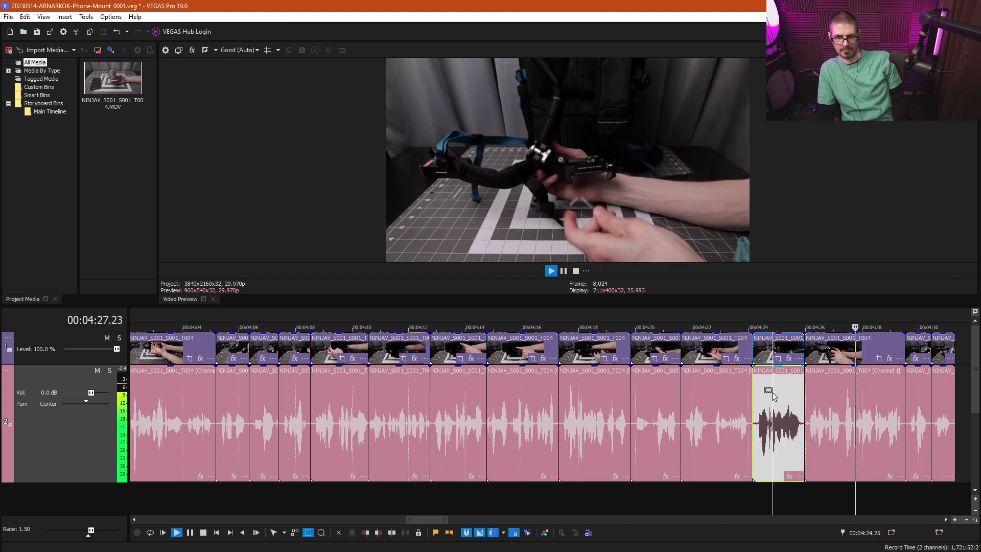
{"action": "scroll", "coordinate": [761, 395], "scroll_direction": "down", "scroll_amount": 2}
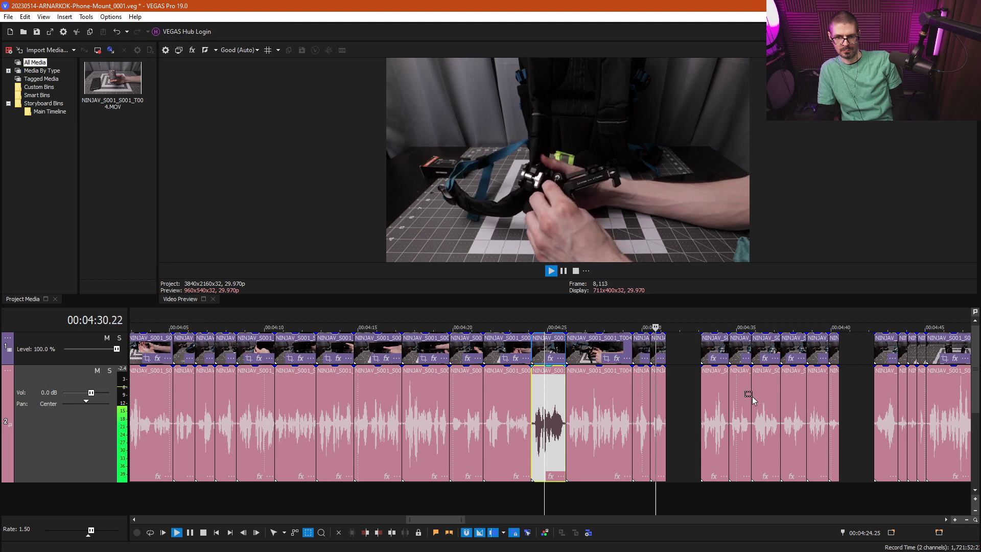
{"action": "left_click", "coordinate": [675, 432]}
Step: Split off and delete the tail of the clip ending near 00:04:31 and the next clip's head up to 00:04:31.08, closing the gap
{"action": "scroll", "coordinate": [675, 432], "scroll_direction": "up", "scroll_amount": 3}
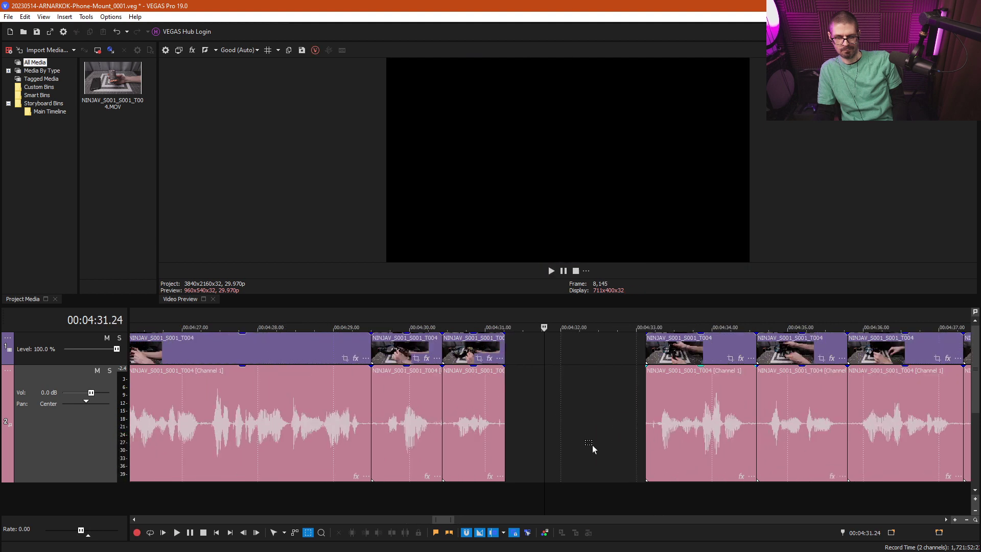
{"action": "left_click", "coordinate": [496, 425]}
{"action": "key", "text": "s"}
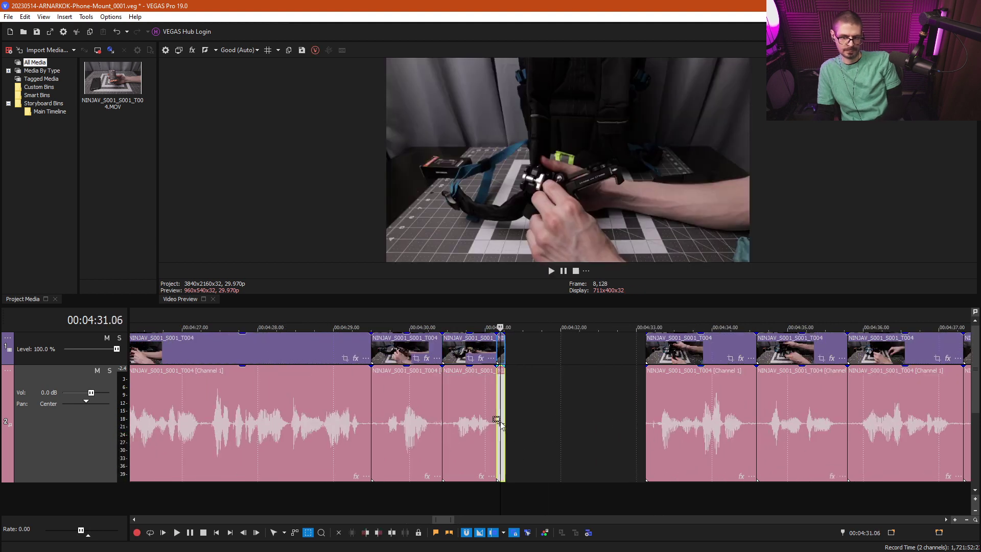
{"action": "key", "text": "Delete"}
{"action": "left_click", "coordinate": [505, 427]}
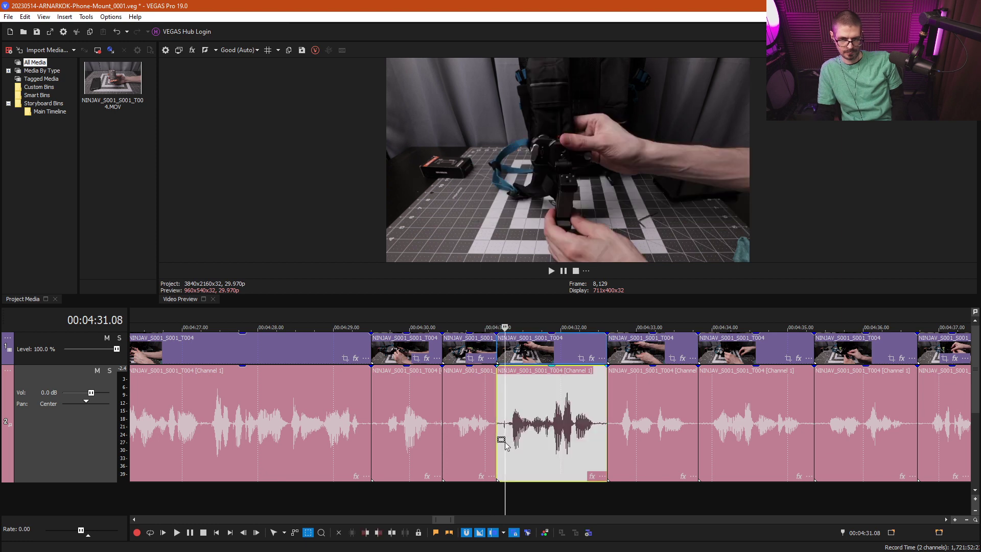
{"action": "key", "text": "s"}
{"action": "key", "text": "Delete"}
Step: Review the new join by playing from 00:04:30.19 to the gap at 00:04:39.09
{"action": "left_click", "coordinate": [457, 440]}
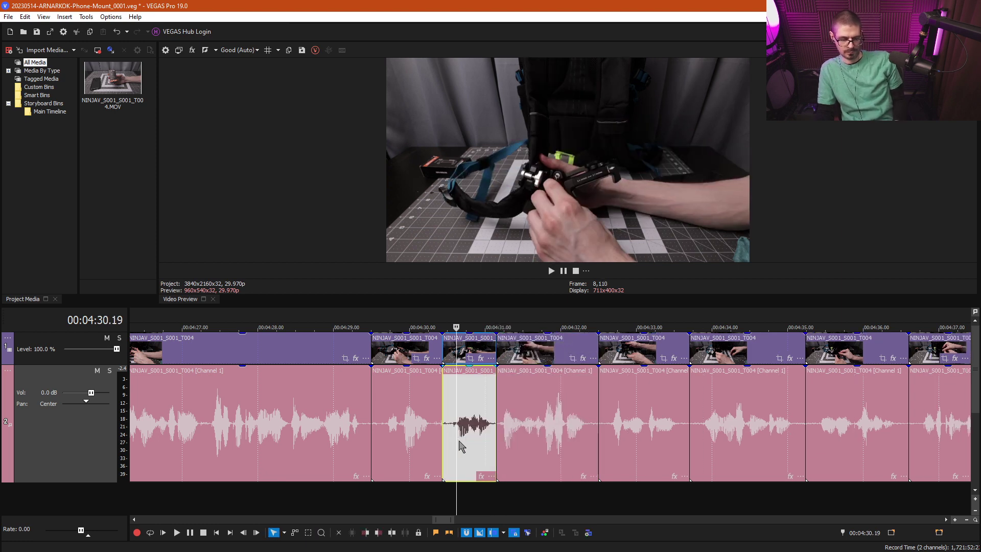
{"action": "key", "text": "space"}
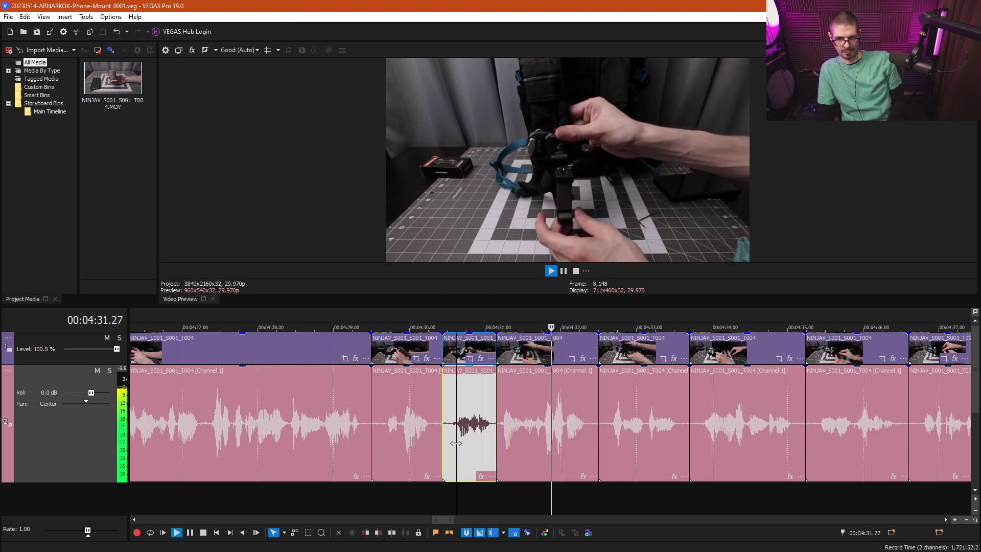
{"action": "key", "text": "l"}
{"action": "scroll", "coordinate": [507, 429], "scroll_direction": "down", "scroll_amount": 3}
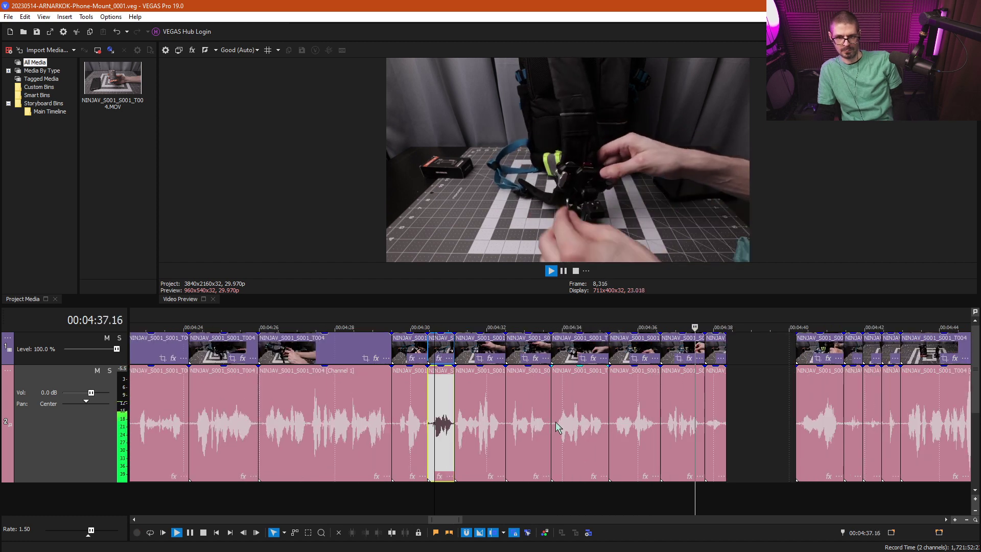
{"action": "key", "text": "k"}
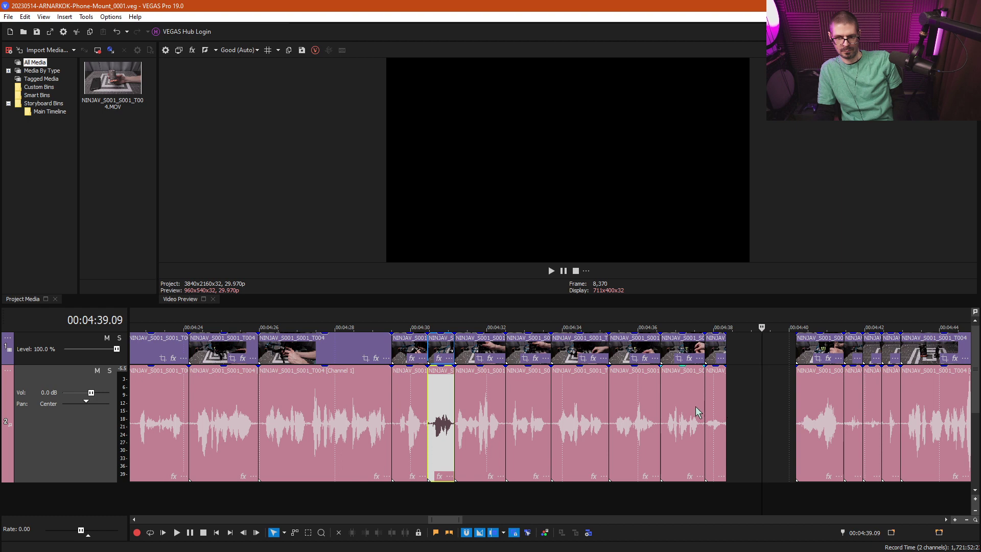
Step: Delete the short clip starting near 00:04:37.23 and shift the following clips to leave a gap of about 1 second
{"action": "left_click", "coordinate": [698, 411]}
{"action": "left_click", "coordinate": [716, 419]}
{"action": "key", "text": "Delete"}
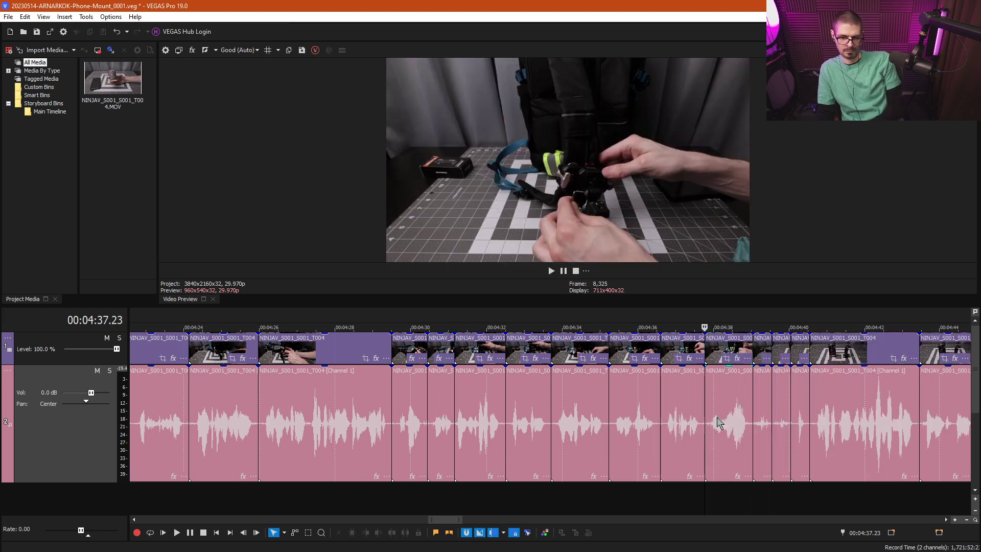
{"action": "left_click_drag", "start_coordinate": [710, 419], "coordinate": [753, 413]}
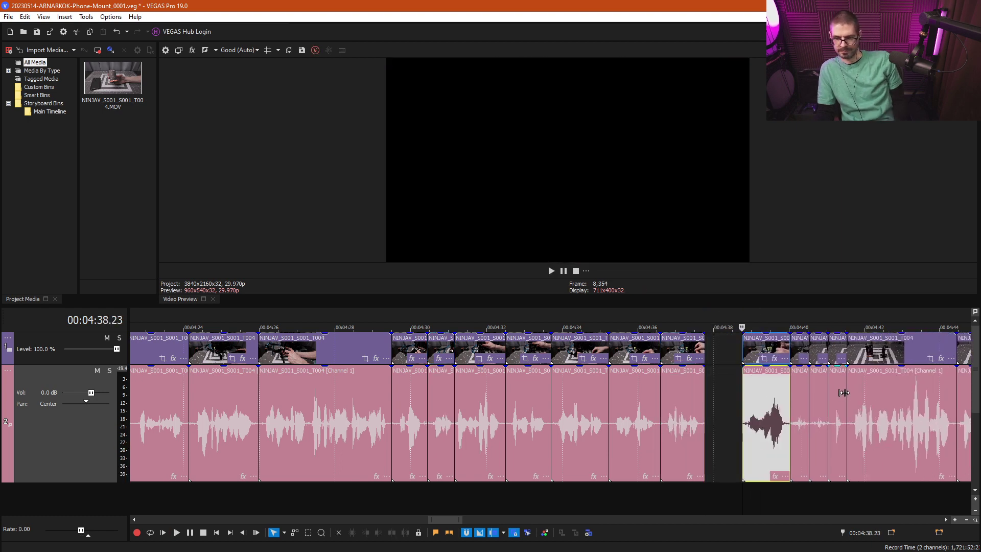
Step: Review playback of the long clip after the gap from about 00:04:42 to 00:04:44.04
{"action": "left_click", "coordinate": [852, 414]}
{"action": "key", "text": "l"}
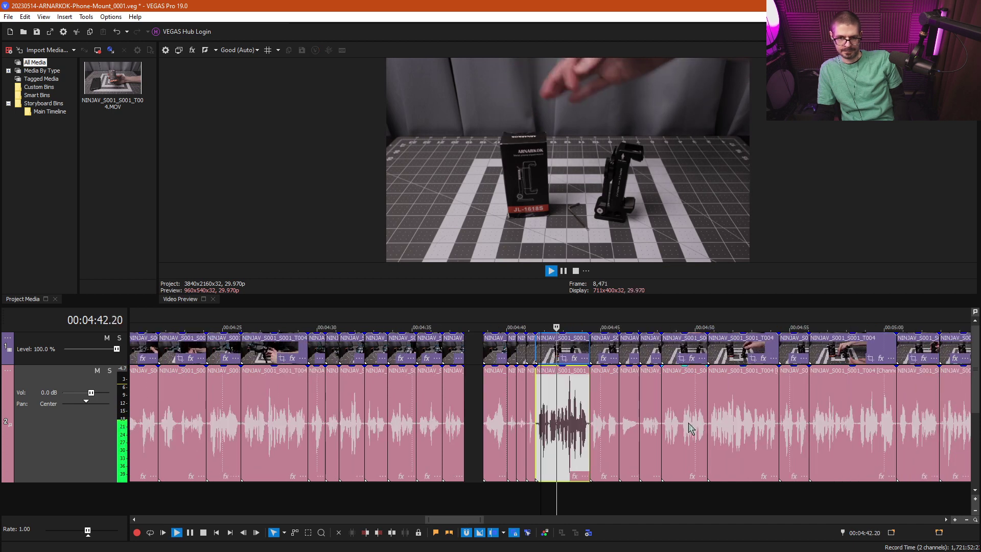
{"action": "scroll", "coordinate": [687, 423], "scroll_direction": "down", "scroll_amount": 5}
{"action": "key", "text": "k"}
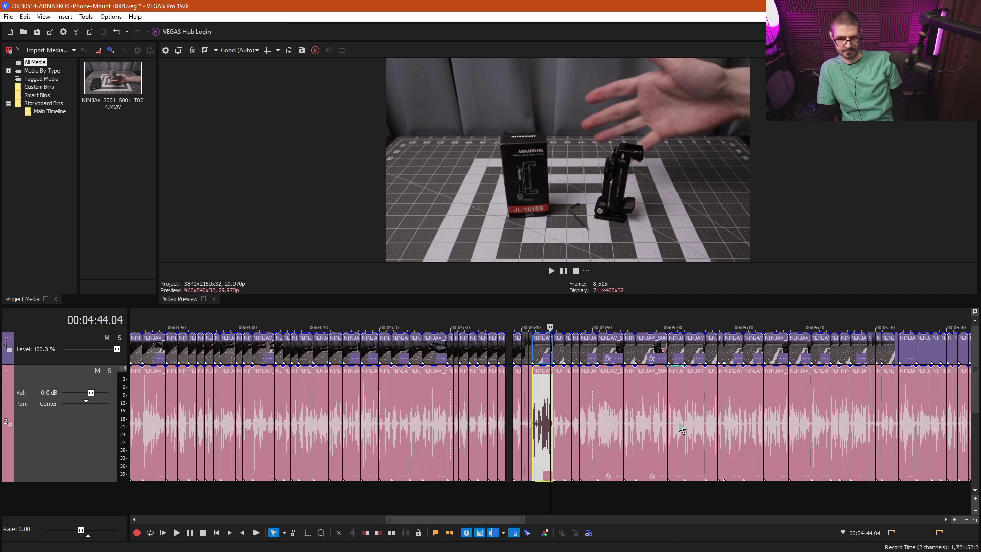
Step: Make a time selection about 7.8 seconds long starting near 00:05:21
{"action": "left_click", "coordinate": [598, 407]}
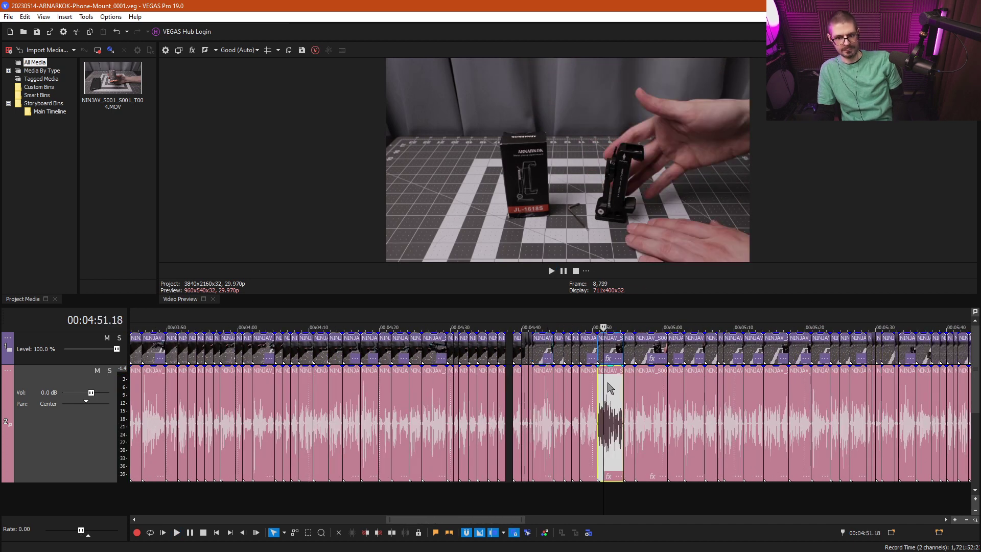
{"action": "left_click_drag", "start_coordinate": [601, 381], "coordinate": [807, 374]}
{"action": "scroll", "coordinate": [807, 374], "scroll_direction": "down", "scroll_amount": 3}
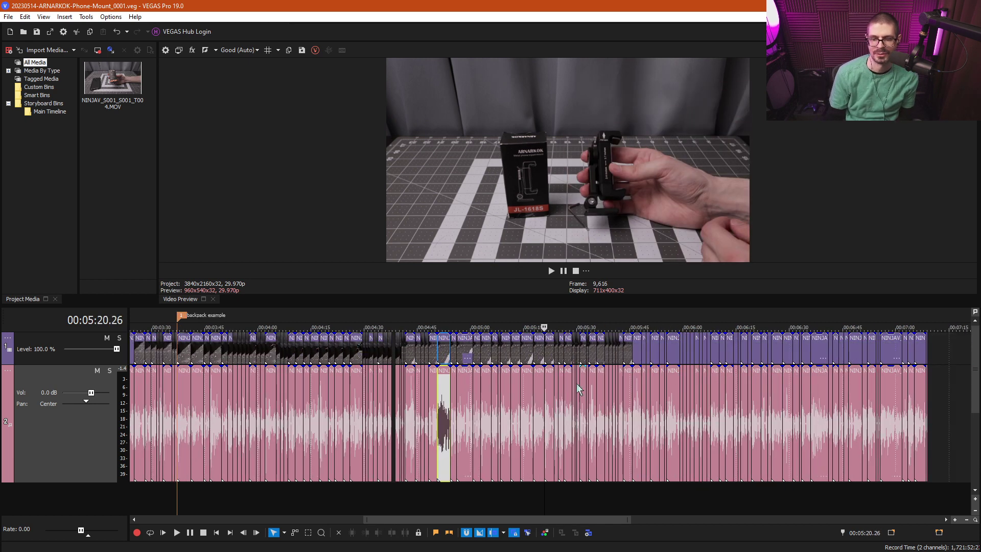
{"action": "left_click_drag", "start_coordinate": [546, 494], "coordinate": [567, 486]}
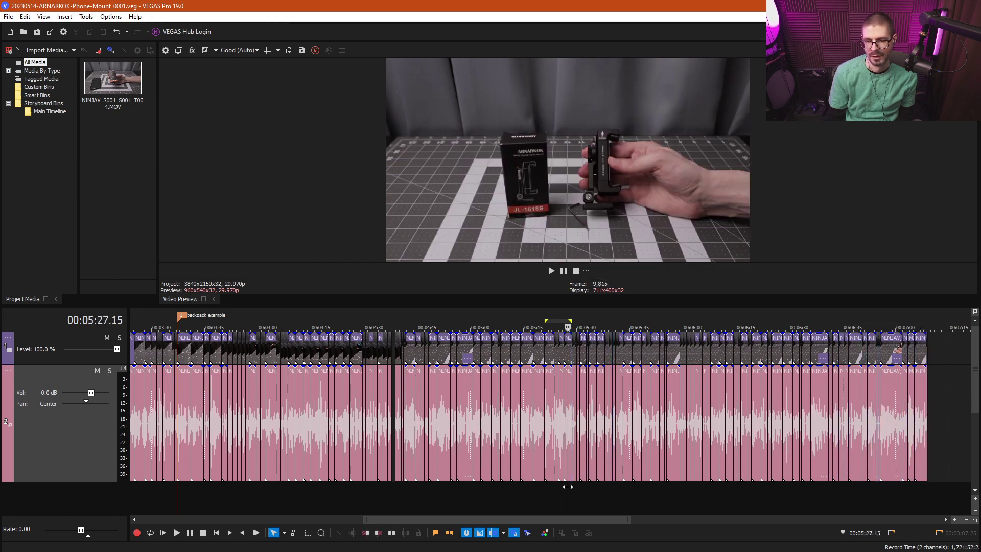
{"action": "scroll", "coordinate": [488, 431], "scroll_direction": "up", "scroll_amount": 3}
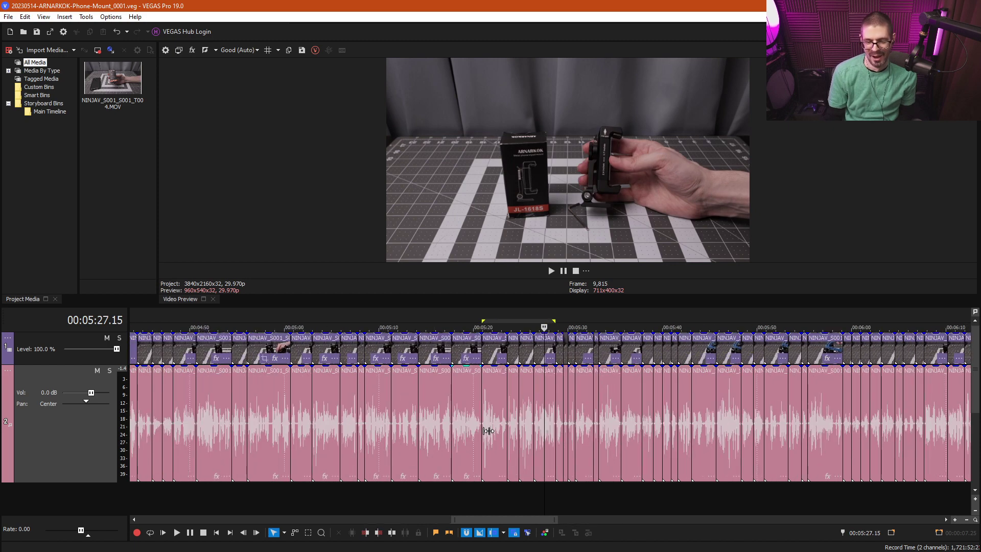
{"action": "scroll", "coordinate": [397, 411], "scroll_direction": "down", "scroll_amount": 1}
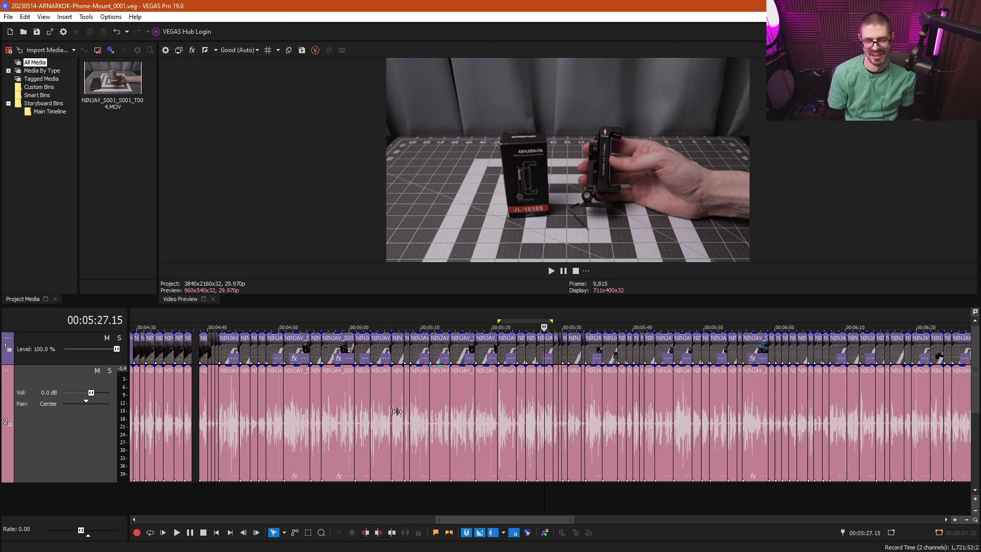
Step: Review playback from about 00:04:42 to 00:04:51.10 and switch to the Envelope edit tool
{"action": "left_click", "coordinate": [315, 396]}
{"action": "scroll", "coordinate": [436, 414], "scroll_direction": "up", "scroll_amount": 3}
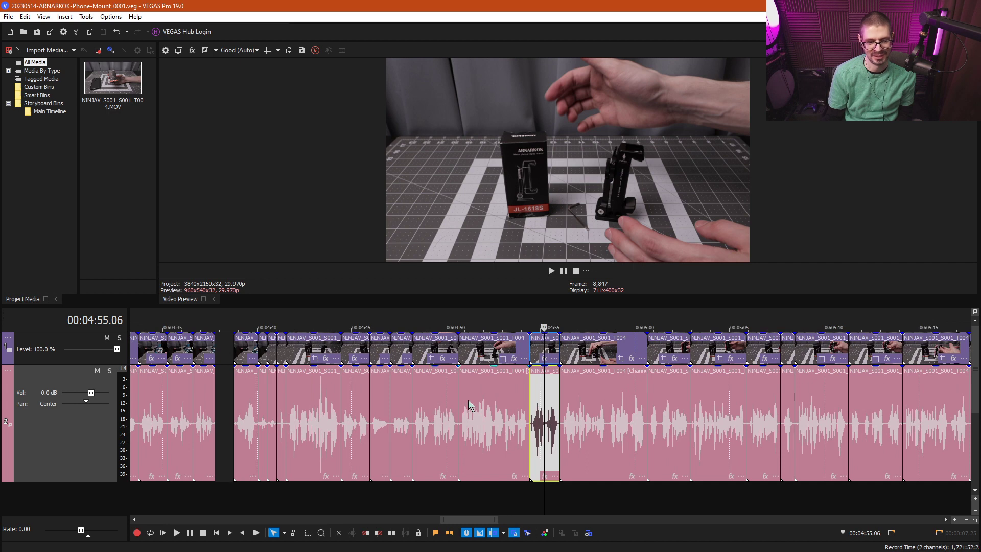
{"action": "left_click", "coordinate": [467, 405]}
{"action": "left_click", "coordinate": [459, 400]}
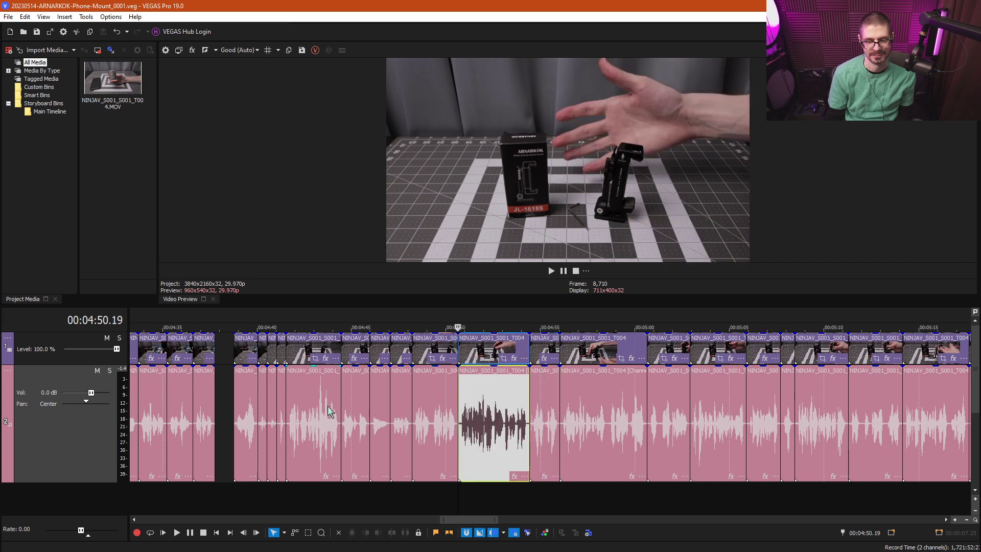
{"action": "left_click", "coordinate": [294, 416]}
{"action": "key", "text": "l"}
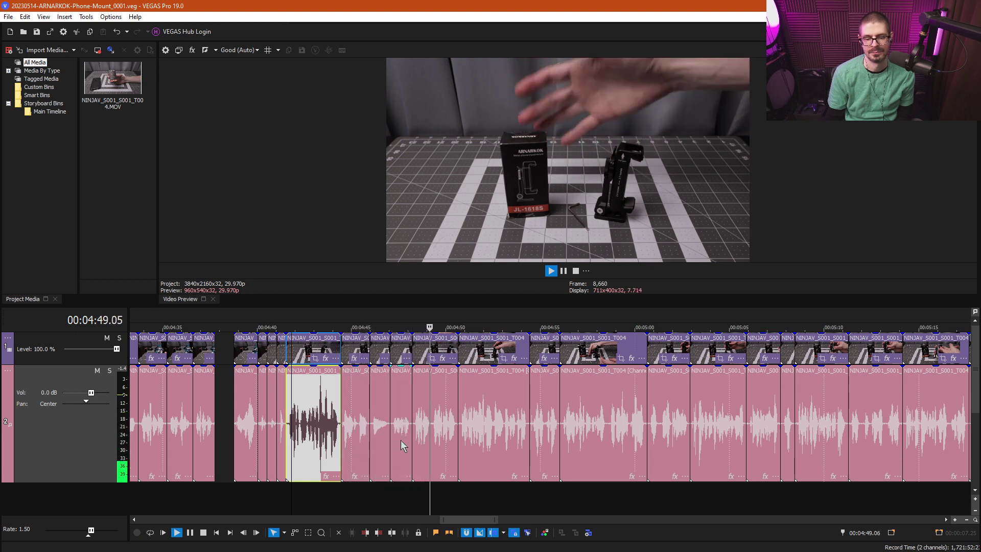
{"action": "key", "text": "k"}
{"action": "key", "text": "ctrl+d"}
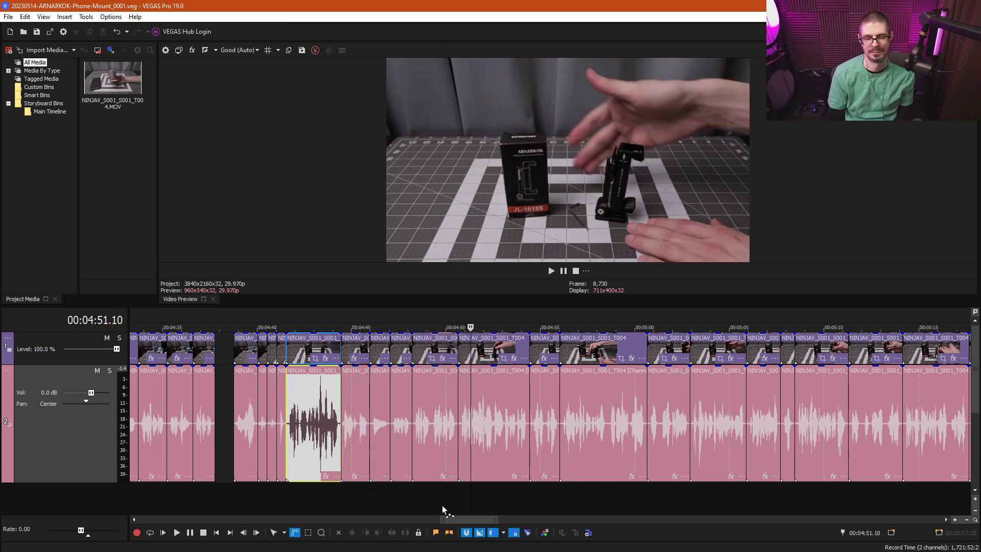
Step: Delete the clips between about 00:04:39 and 00:04:50, and shift the following clips to start at 00:04:41.27
{"action": "left_click_drag", "start_coordinate": [288, 359], "coordinate": [240, 361]}
{"action": "key", "text": "Delete"}
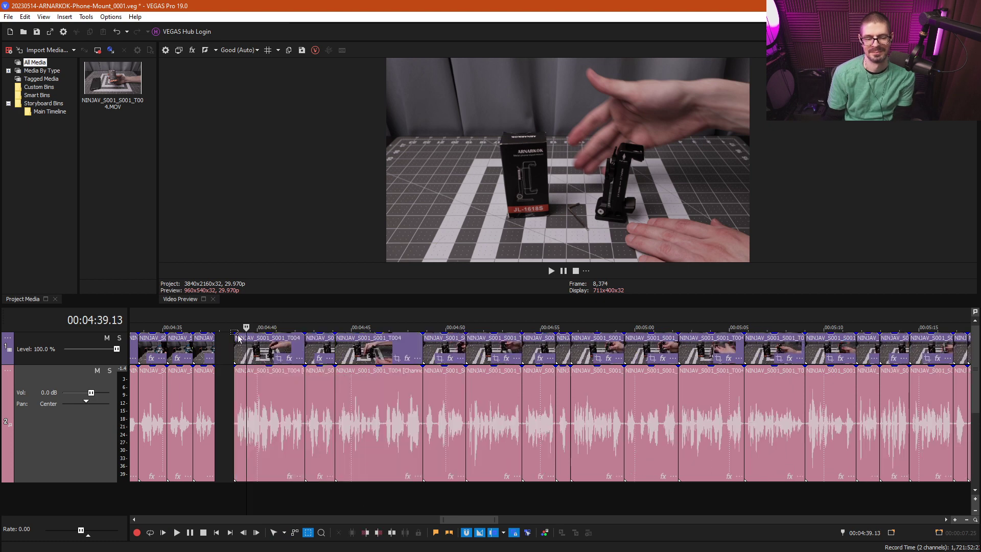
{"action": "left_click", "coordinate": [274, 408]}
{"action": "left_click_drag", "start_coordinate": [273, 409], "coordinate": [302, 417]}
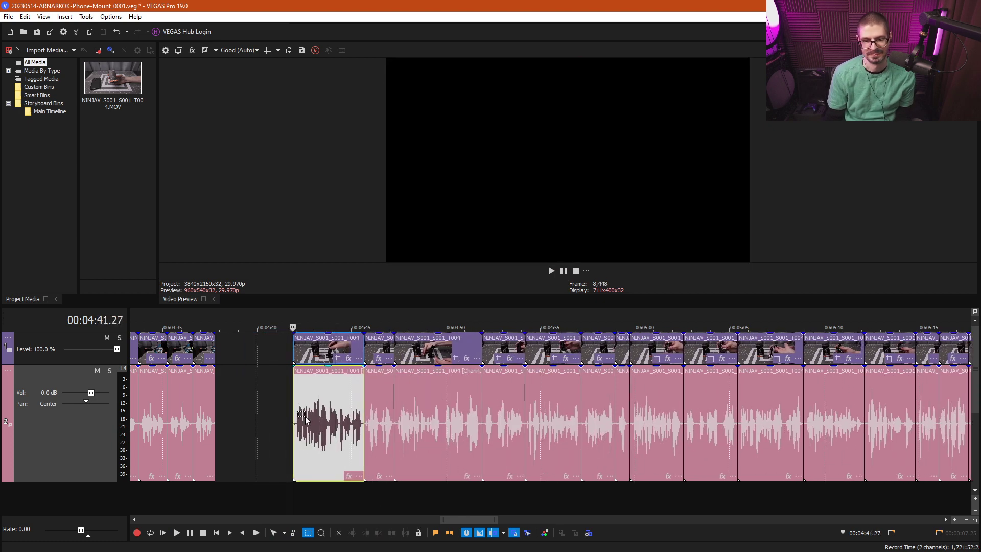
Step: Review playback at 1.5x speed from 00:04:41.27 to about 00:05:18
{"action": "key", "text": "l"}
{"action": "key", "text": "l"}
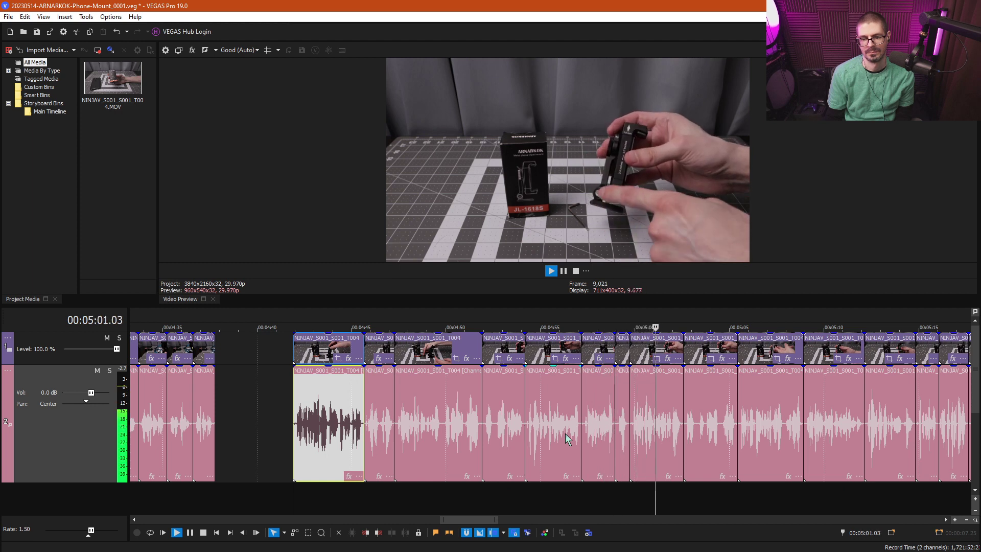
{"action": "scroll", "coordinate": [692, 436], "scroll_direction": "down", "scroll_amount": 2}
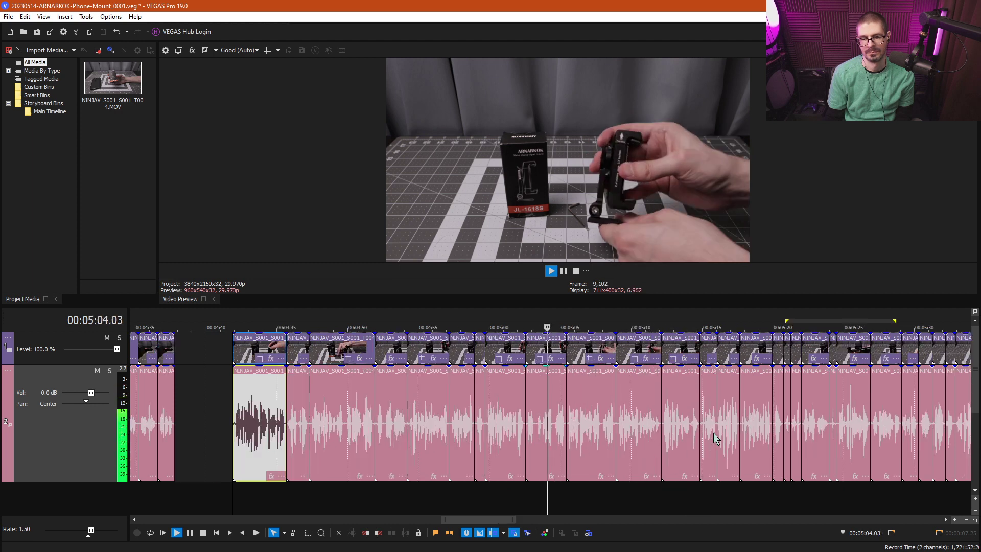
{"action": "scroll", "coordinate": [682, 435], "scroll_direction": "up", "scroll_amount": 5}
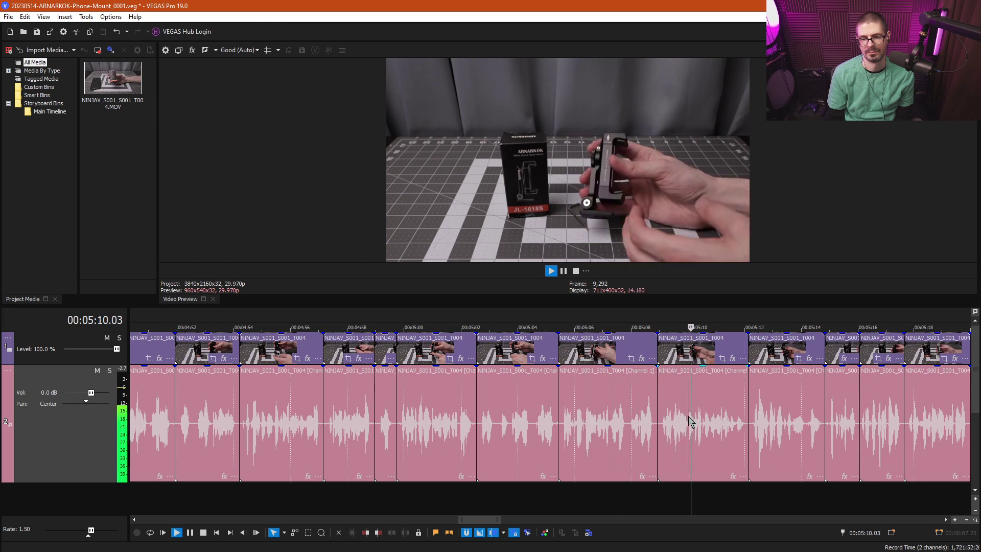
{"action": "scroll", "coordinate": [710, 417], "scroll_direction": "down", "scroll_amount": 3}
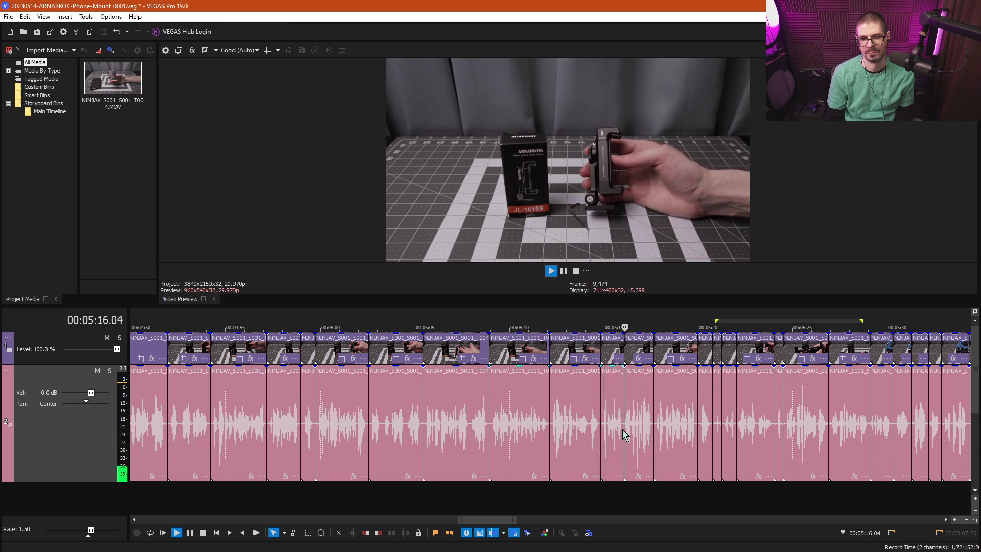
{"action": "left_click", "coordinate": [660, 424]}
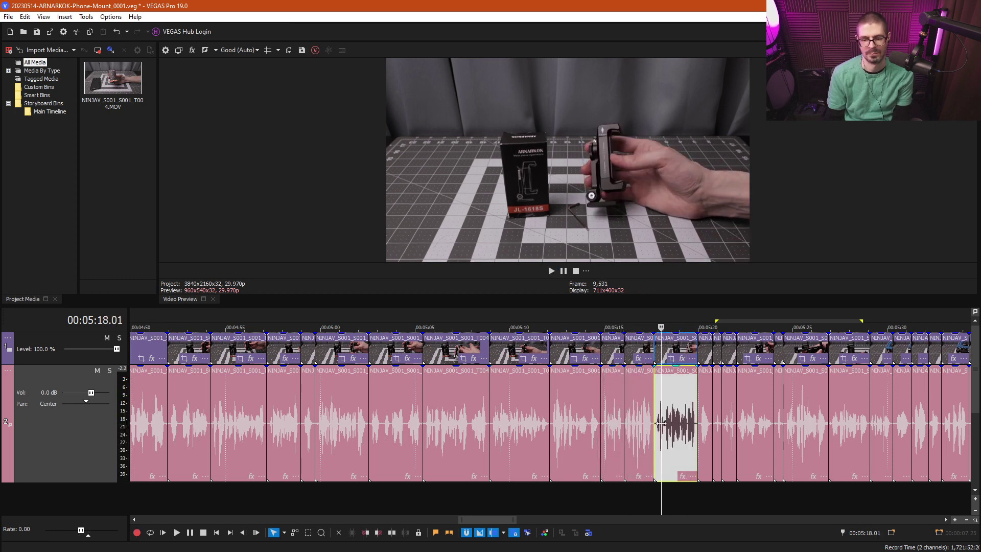
Step: Review playback from about 00:05:17.20 to 00:05:20.15 and shift the clips after about 00:05:20.20 to open a gap of about 4 seconds
{"action": "left_click", "coordinate": [654, 430]}
{"action": "key", "text": "space"}
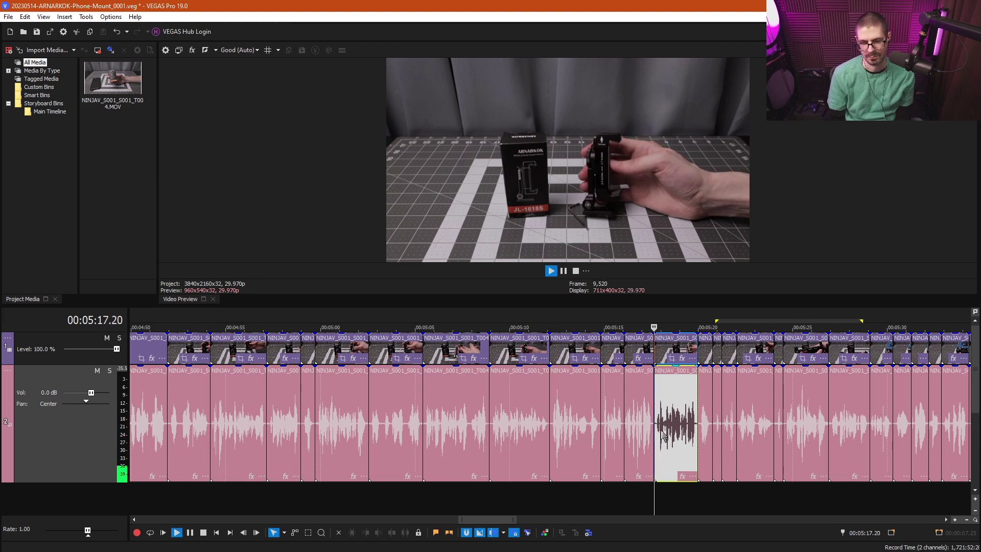
{"action": "scroll", "coordinate": [673, 438], "scroll_direction": "up", "scroll_amount": 3}
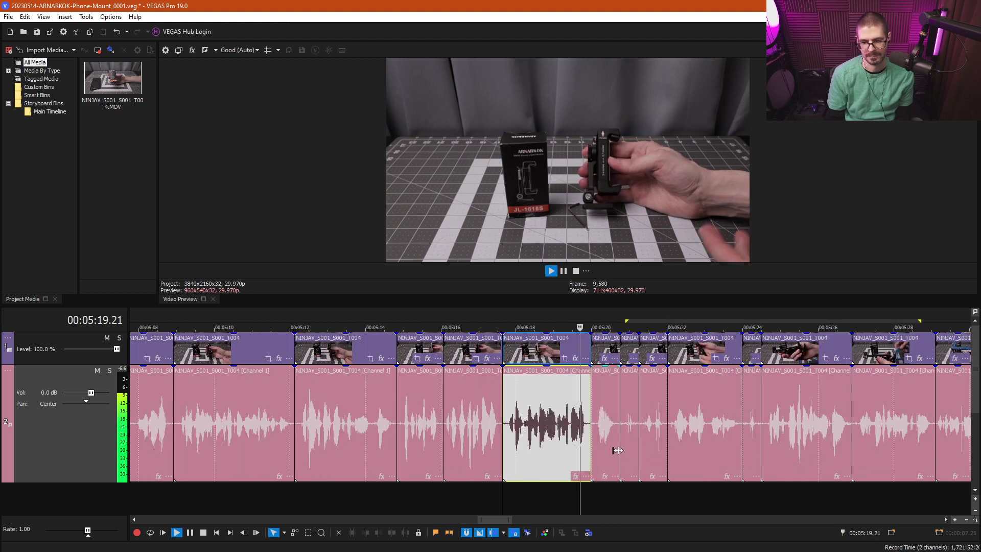
{"action": "key", "text": "Return"}
{"action": "left_click_drag", "start_coordinate": [632, 428], "coordinate": [779, 428]}
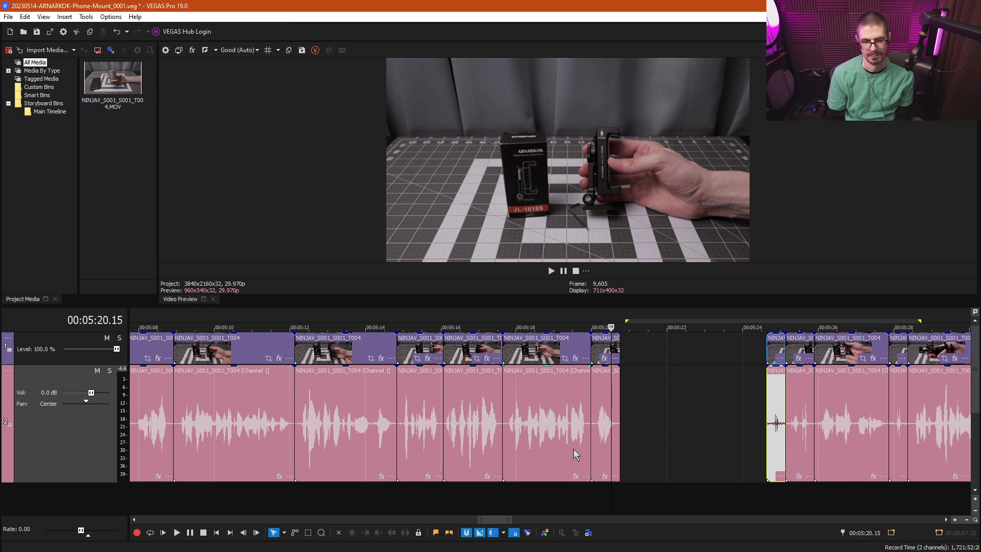
Step: Delete the clip starting near 00:05:17.19 and review the tightened cut up to the gap at about 00:05:18.15
{"action": "left_click", "coordinate": [441, 423]}
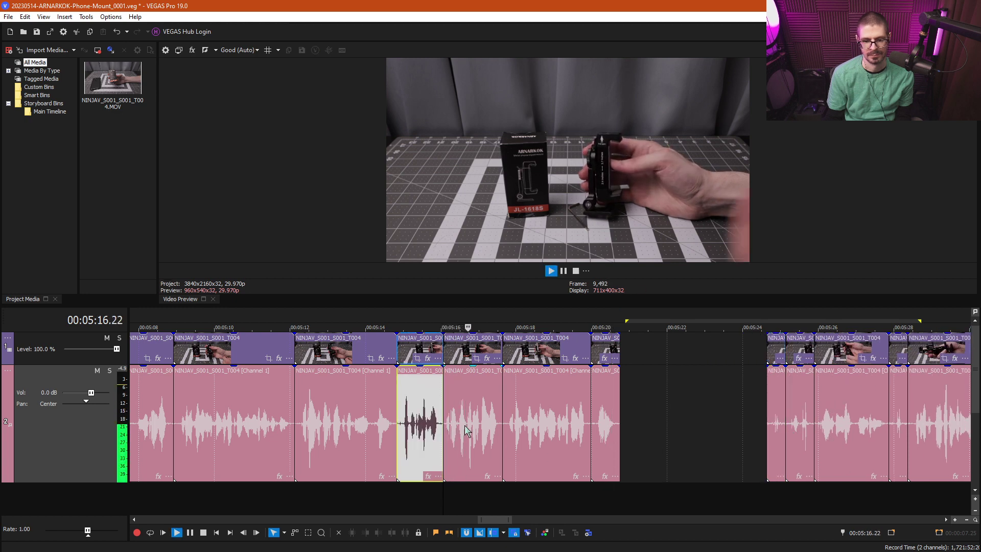
{"action": "key", "text": "s"}
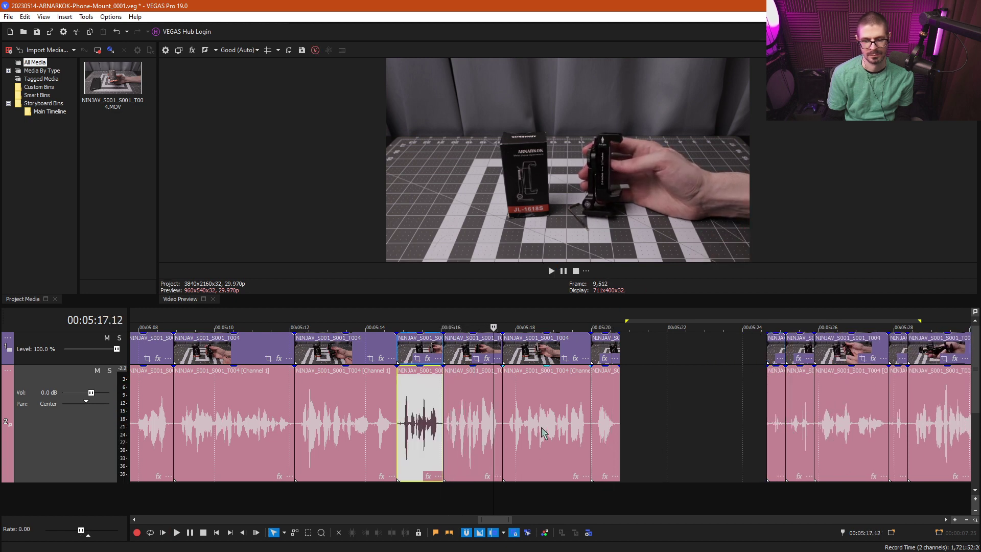
{"action": "left_click", "coordinate": [521, 432]}
{"action": "key", "text": "Delete"}
{"action": "left_click", "coordinate": [440, 434]}
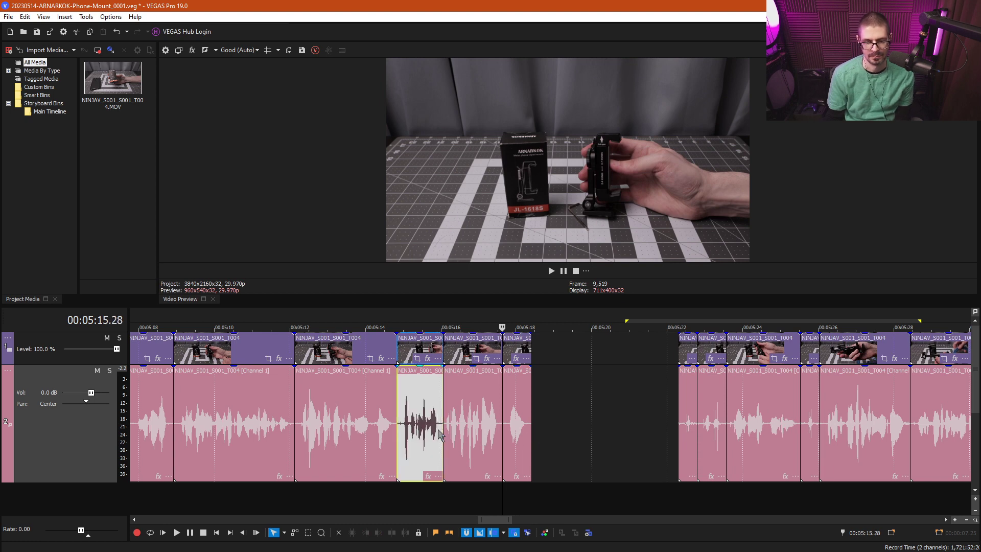
{"action": "key", "text": "space"}
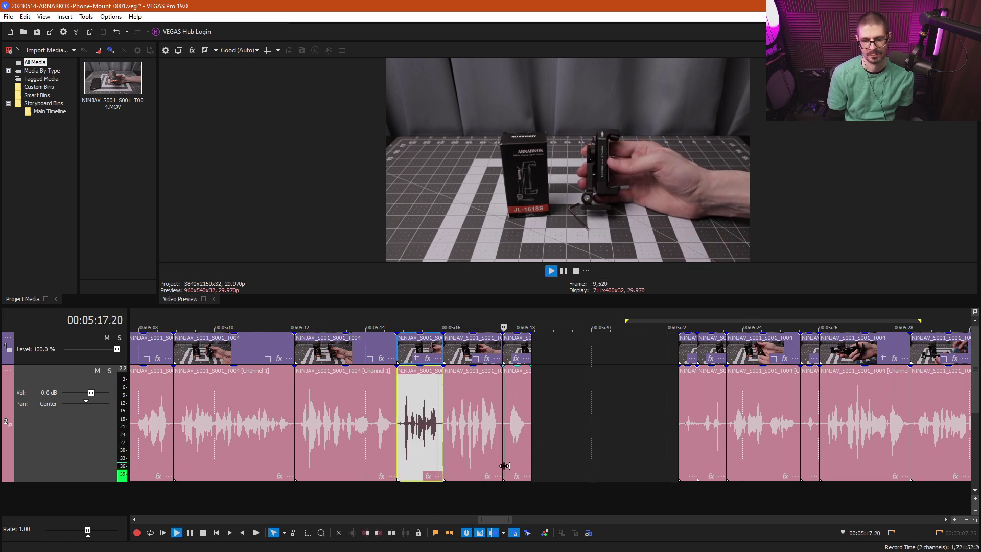
{"action": "left_click", "coordinate": [535, 403]}
{"action": "scroll", "coordinate": [483, 438], "scroll_direction": "down", "scroll_amount": 5}
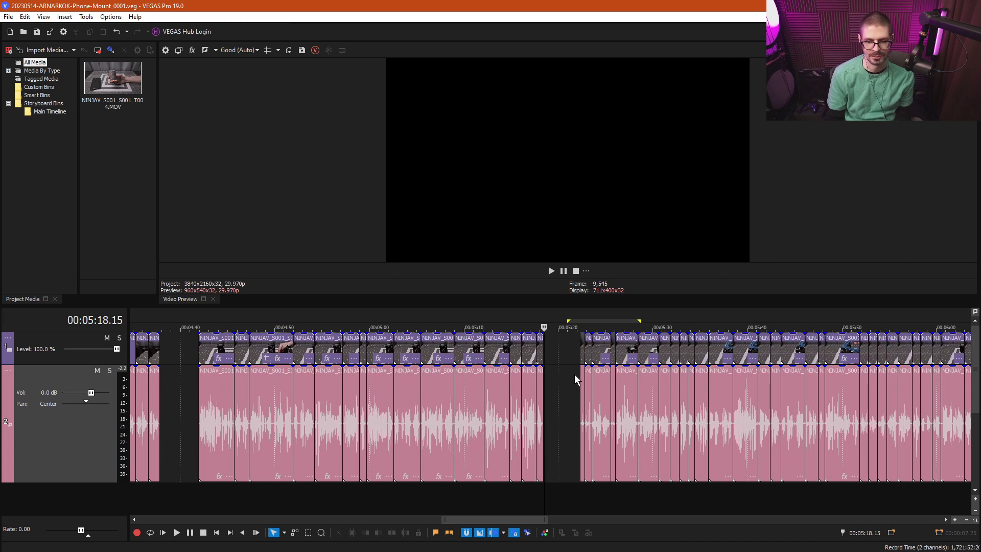
Step: Review playback from 00:05:23.29 to 00:05:28.06 and delete the first four clips after the gap, between about 00:05:22 and 00:05:26
{"action": "left_click", "coordinate": [584, 358]}
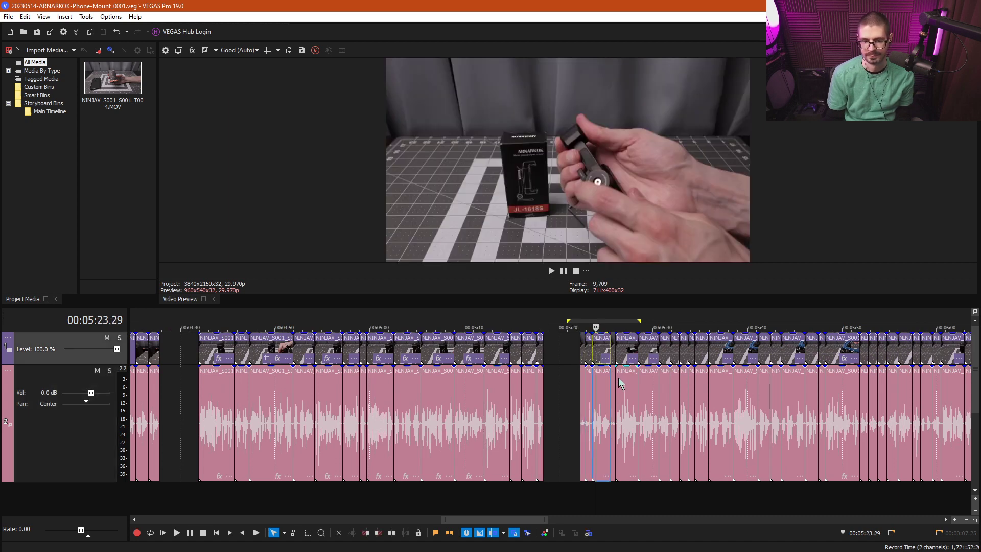
{"action": "key", "text": "space"}
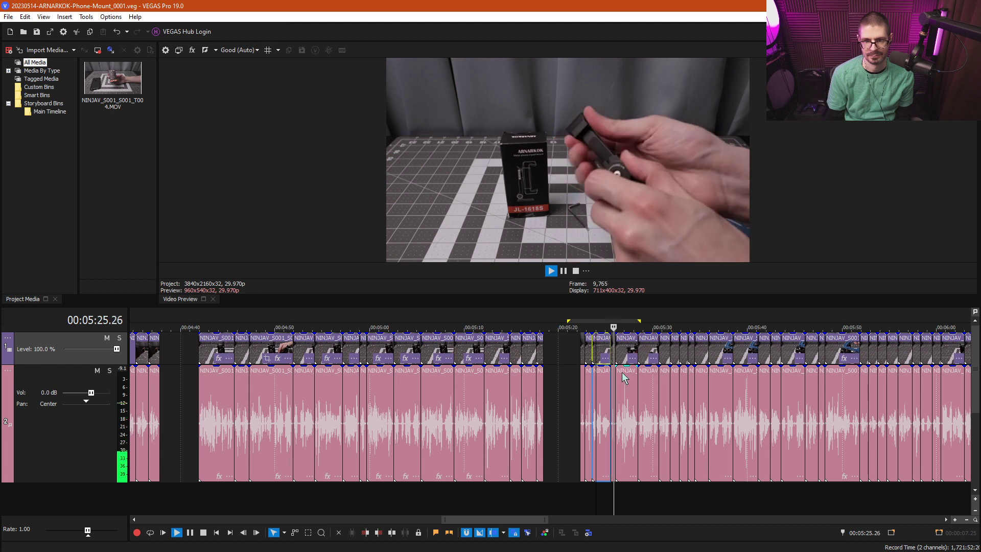
{"action": "scroll", "coordinate": [580, 382], "scroll_direction": "up", "scroll_amount": 3}
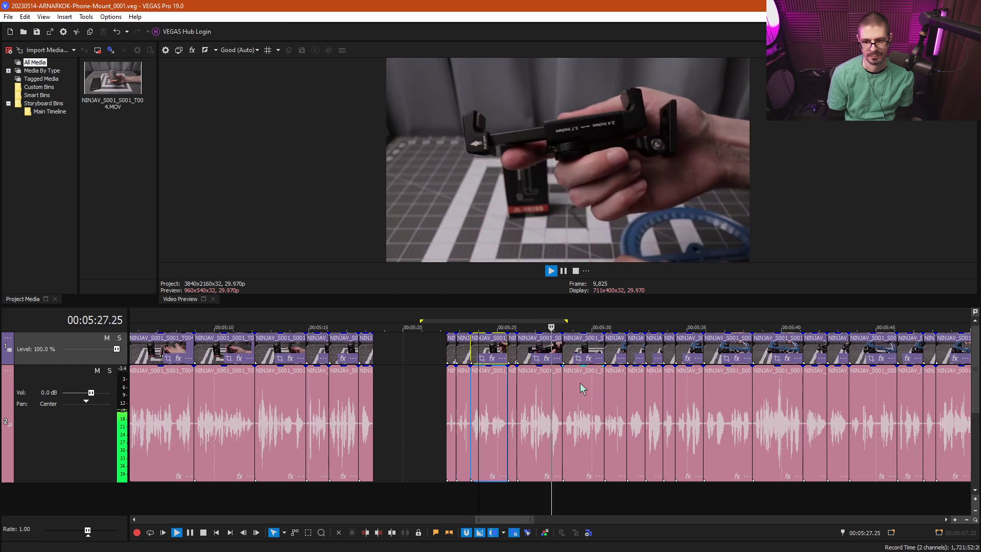
{"action": "key", "text": "Return"}
{"action": "left_click_drag", "start_coordinate": [516, 497], "coordinate": [449, 357]}
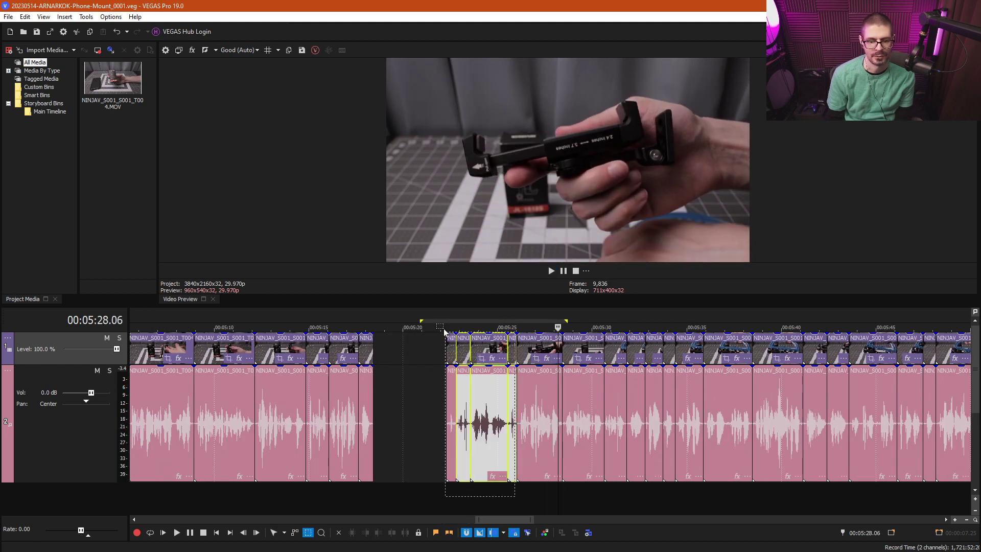
{"action": "key", "text": "Delete"}
Step: Review playback at 1.5x speed from the first clip after the gap to 00:05:37.15
{"action": "left_click", "coordinate": [452, 360]}
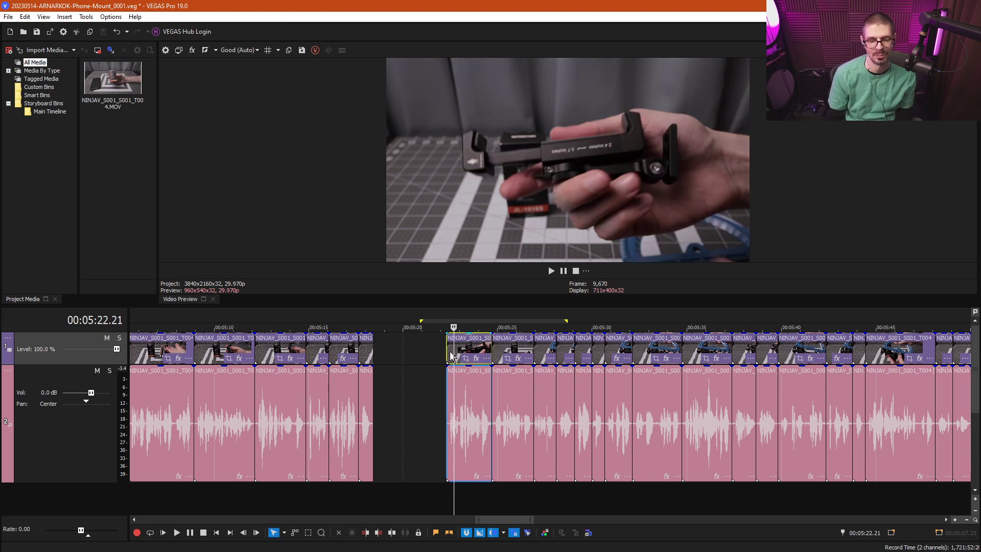
{"action": "left_click", "coordinate": [447, 352]}
{"action": "key", "text": "l"}
{"action": "key", "text": "l"}
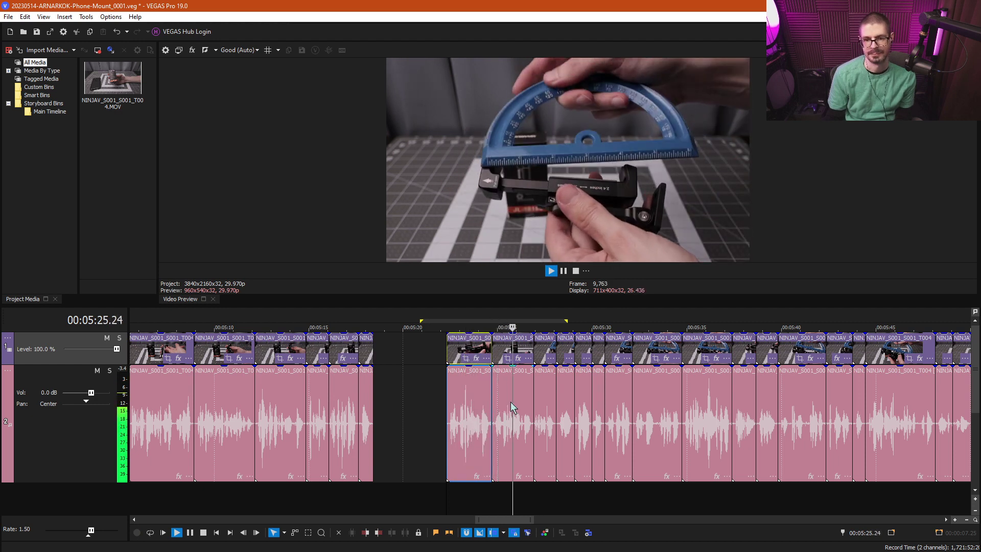
{"action": "scroll", "coordinate": [508, 411], "scroll_direction": "up", "scroll_amount": 2}
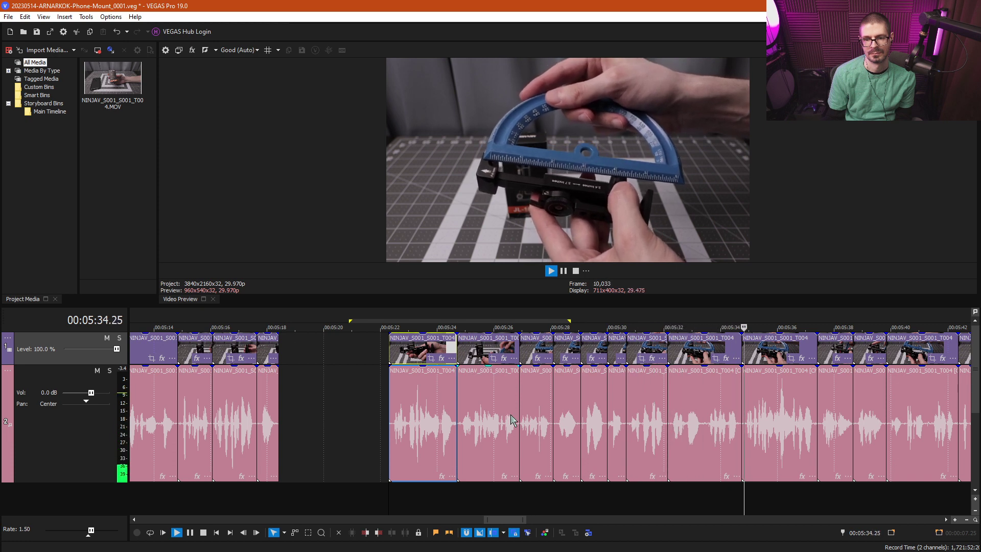
{"action": "key", "text": "k"}
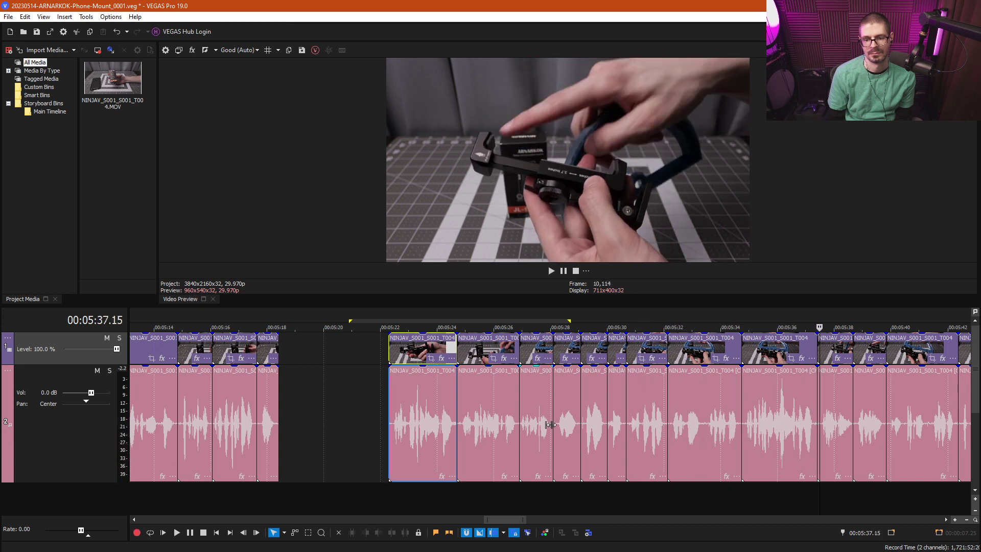
Step: Replay the clips around 00:05:27 and delete the first clip after the gap, near 00:05:22.09
{"action": "left_click", "coordinate": [524, 422]}
{"action": "key", "text": "l"}
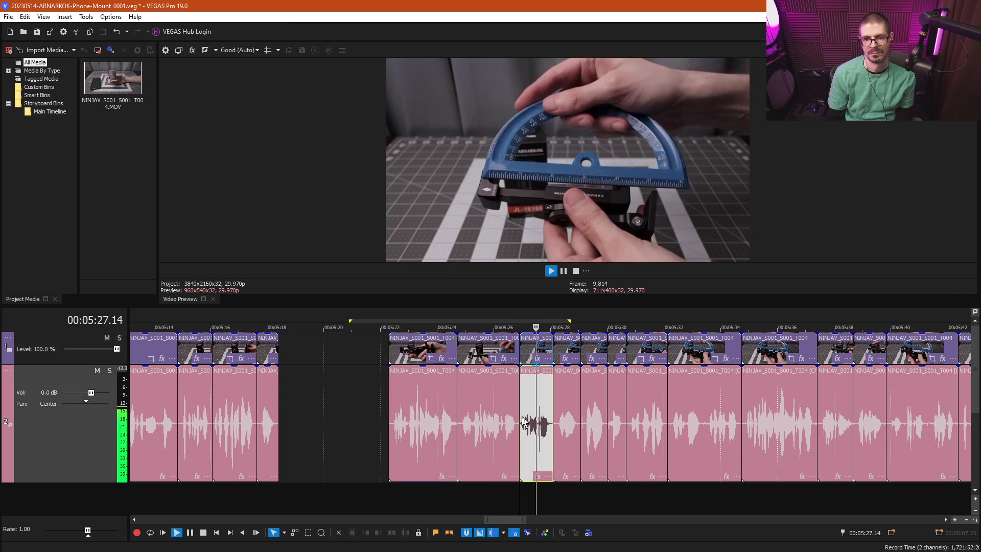
{"action": "key", "text": "k"}
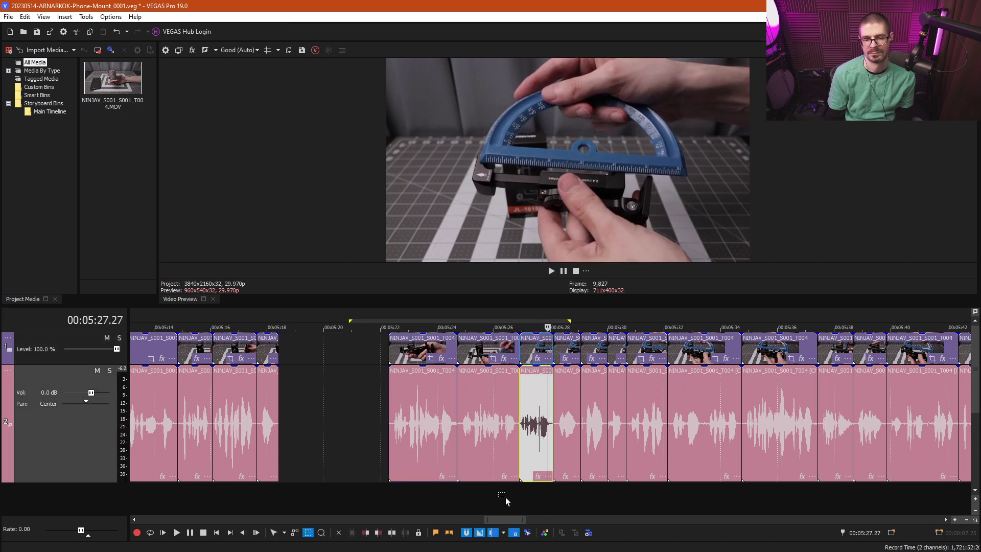
{"action": "left_click_drag", "start_coordinate": [399, 339], "coordinate": [399, 337]}
{"action": "left_click", "coordinate": [470, 462]}
{"action": "key", "text": "l"}
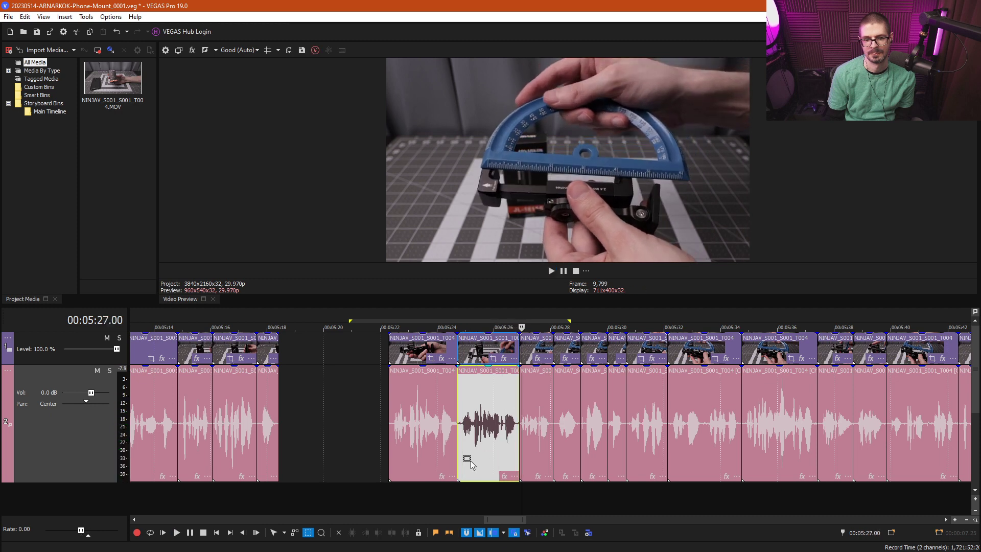
{"action": "key", "text": "ctrl+z"}
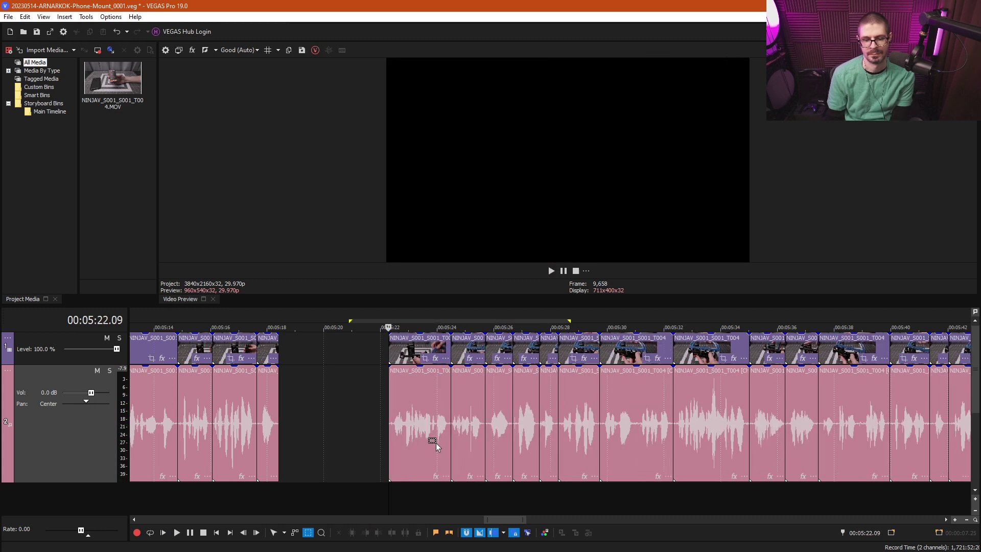
Step: Review playback of the clips after the gap from about 00:05:22.09 to 00:05:39.29
{"action": "left_click", "coordinate": [390, 425]}
{"action": "key", "text": "l"}
{"action": "key", "text": "l"}
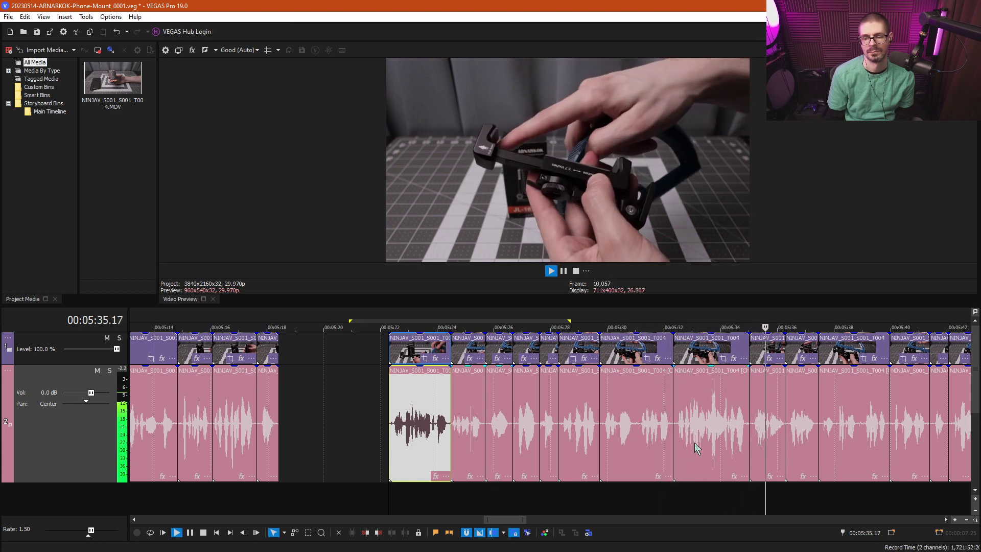
{"action": "left_click", "coordinate": [772, 424]}
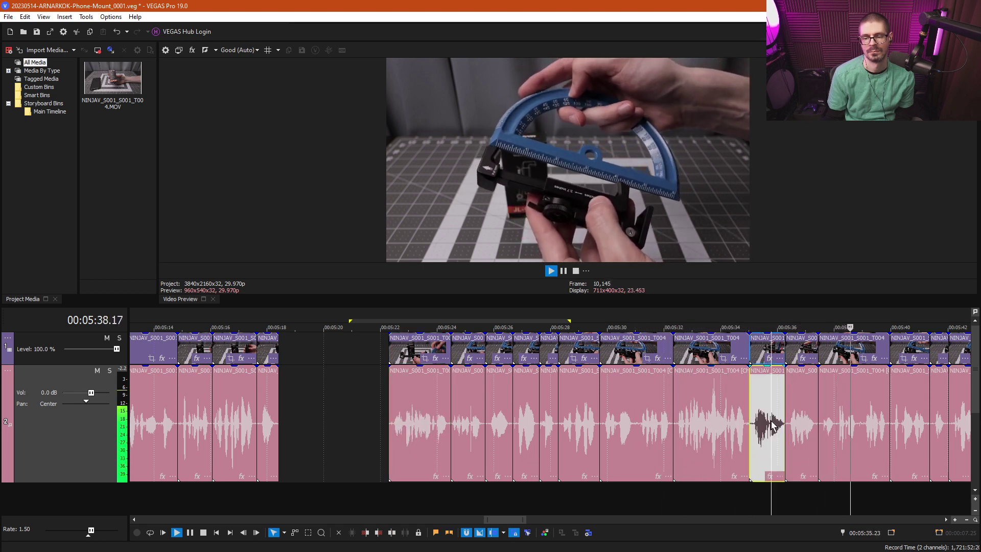
{"action": "key", "text": "space"}
{"action": "left_click_drag", "start_coordinate": [772, 424], "coordinate": [766, 412]}
{"action": "key", "text": "space"}
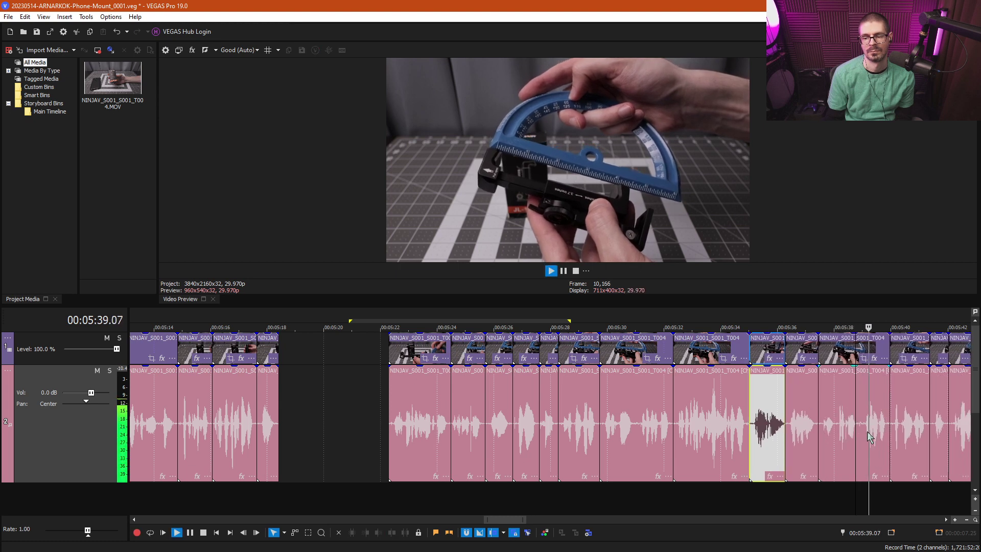
Step: Separate the clips following 00:05:39.29 and delete all clips between 00:05:22.09 and 00:05:39.29
{"action": "left_click_drag", "start_coordinate": [890, 428], "coordinate": [904, 418]}
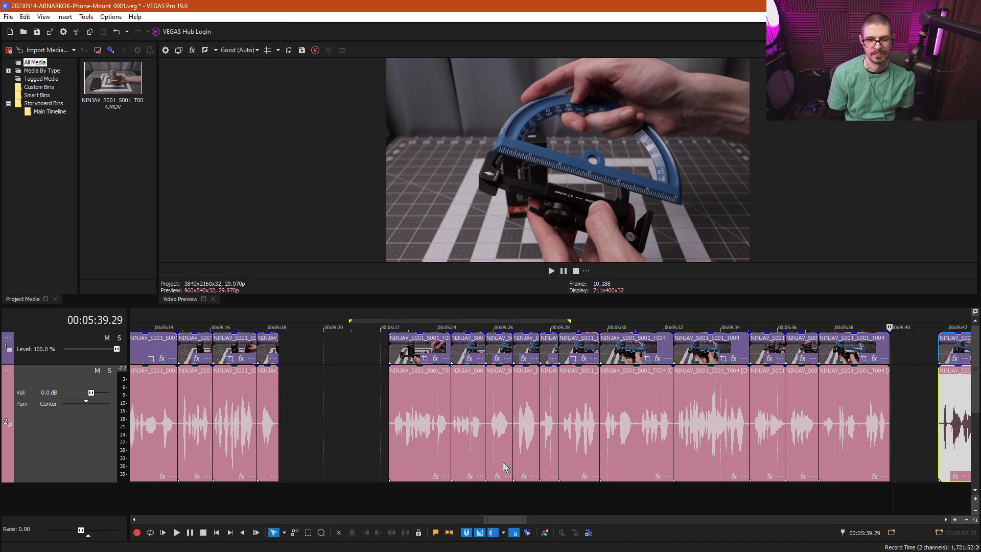
{"action": "left_click", "coordinate": [921, 492]}
{"action": "key", "text": "d"}
{"action": "left_click_drag", "start_coordinate": [904, 495], "coordinate": [391, 337]}
{"action": "key", "text": "ctrl+x"}
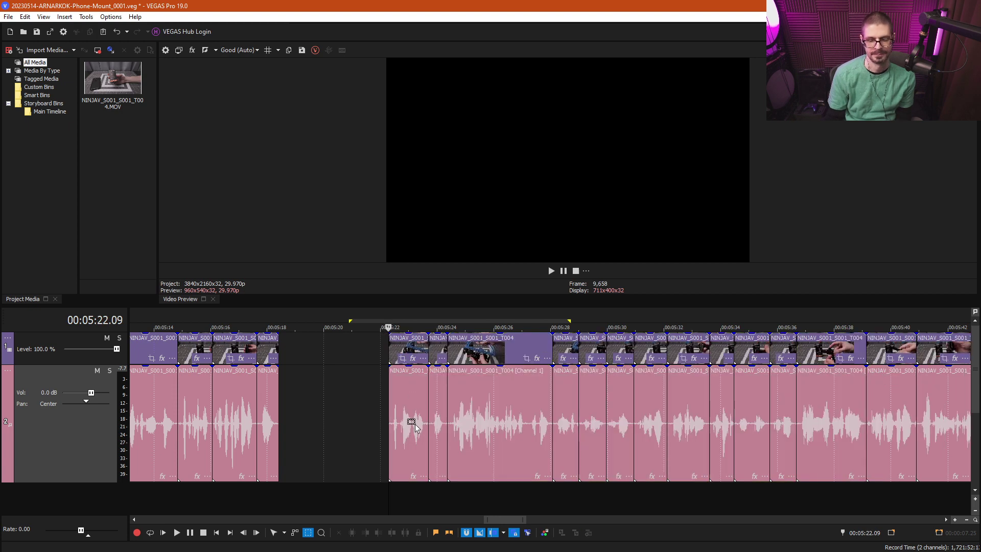
Step: Return to the opening section of the timeline and play the clips following the gap at about 00:00:23
{"action": "scroll", "coordinate": [411, 424], "scroll_direction": "down", "scroll_amount": 6}
{"action": "left_click", "coordinate": [187, 399]}
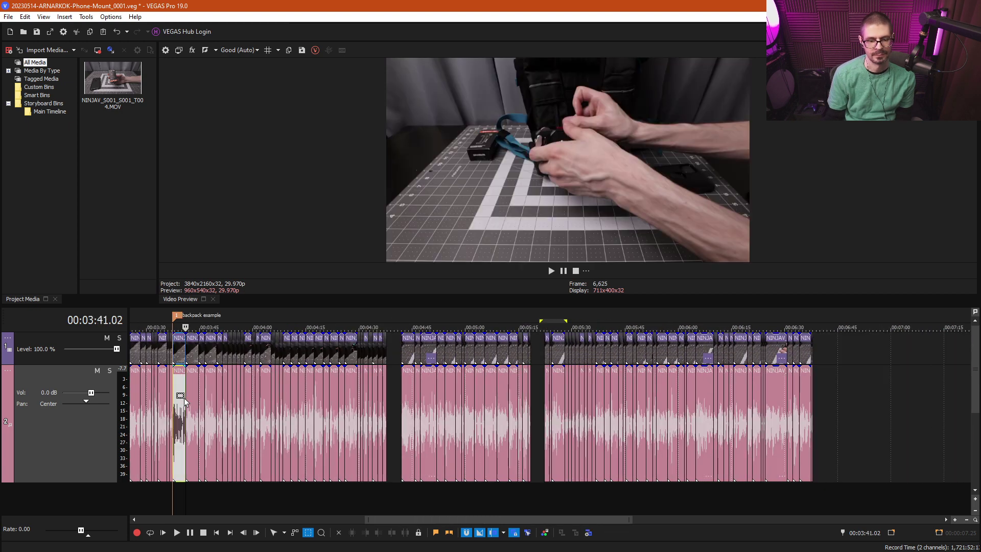
{"action": "scroll", "coordinate": [260, 399], "scroll_direction": "up", "scroll_amount": 4}
{"action": "left_click", "coordinate": [301, 384]}
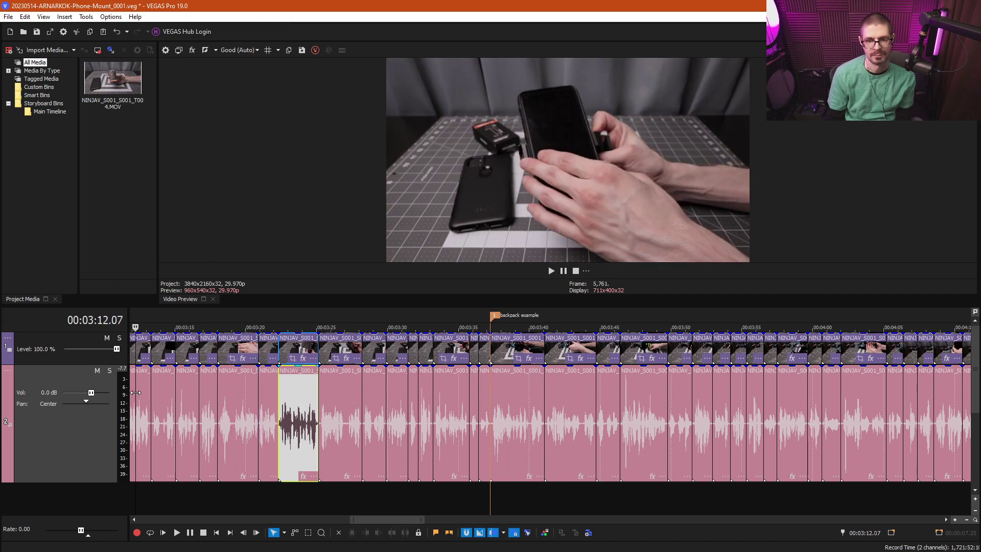
{"action": "left_click", "coordinate": [321, 394]}
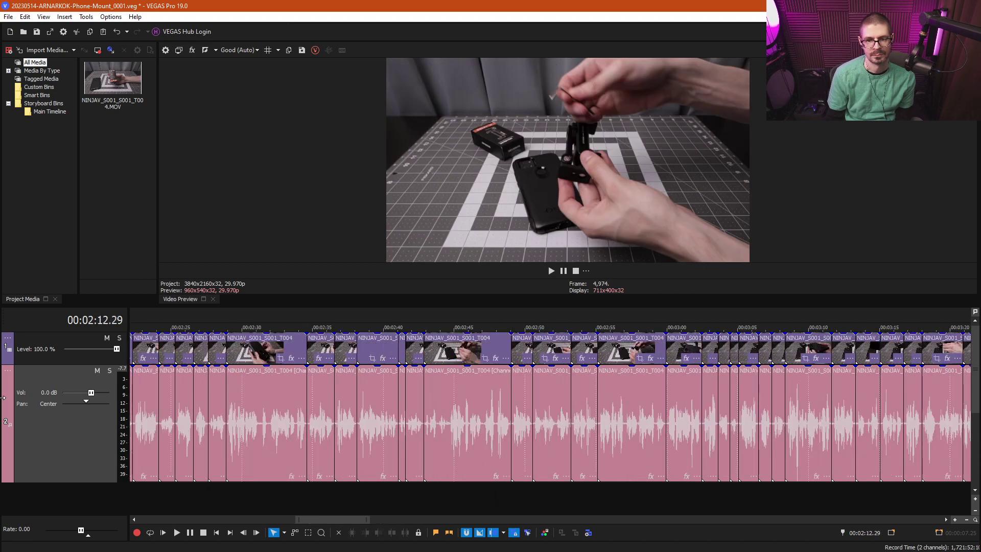
{"action": "key", "text": "l"}
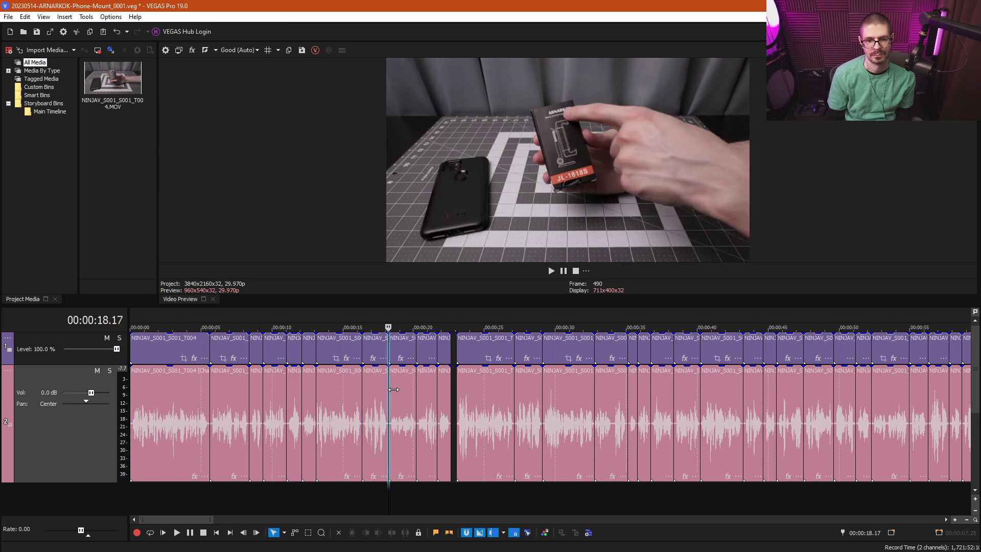
{"action": "mouse_move", "coordinate": [446, 390]}
{"action": "left_mouse_down"}
{"action": "mouse_move", "coordinate": [525, 388]}
{"action": "mouse_move", "coordinate": [438, 386]}
{"action": "mouse_move", "coordinate": [454, 383]}
{"action": "left_mouse_up"}
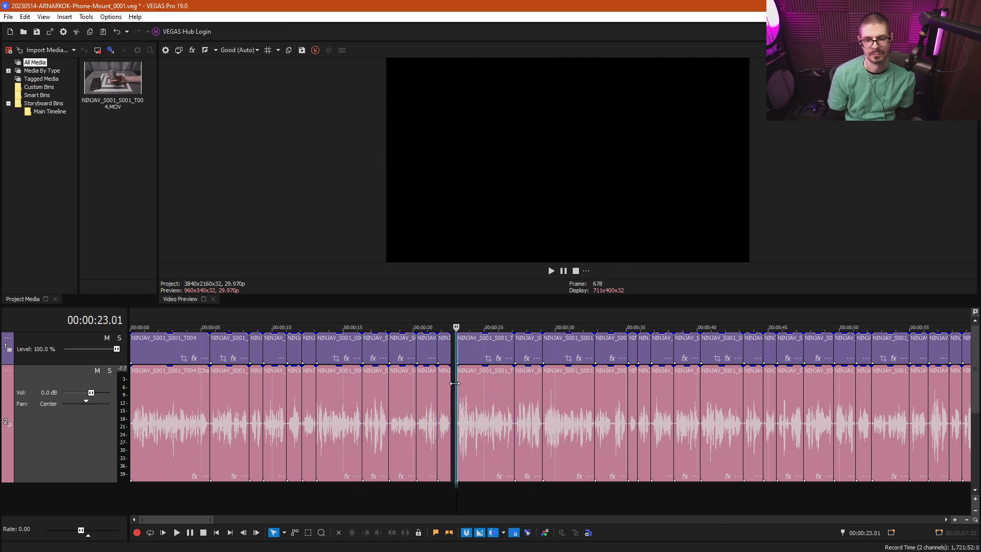
{"action": "key", "text": "l"}
{"action": "scroll", "coordinate": [484, 388], "scroll_direction": "up", "scroll_amount": 5}
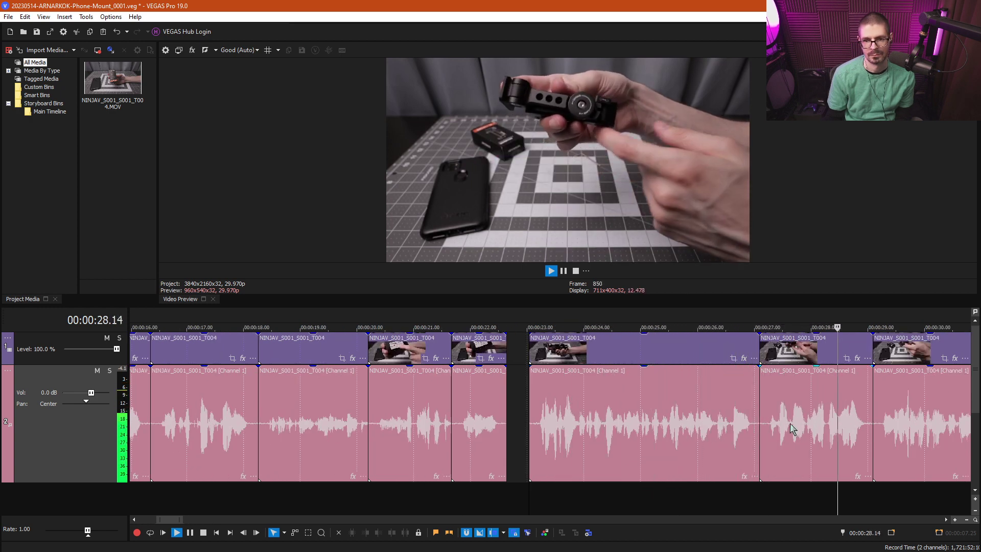
{"action": "key", "text": "k"}
Step: Close the gap at about 00:00:22.19 by moving all following clips back against the preceding clip
{"action": "left_click", "coordinate": [756, 348]}
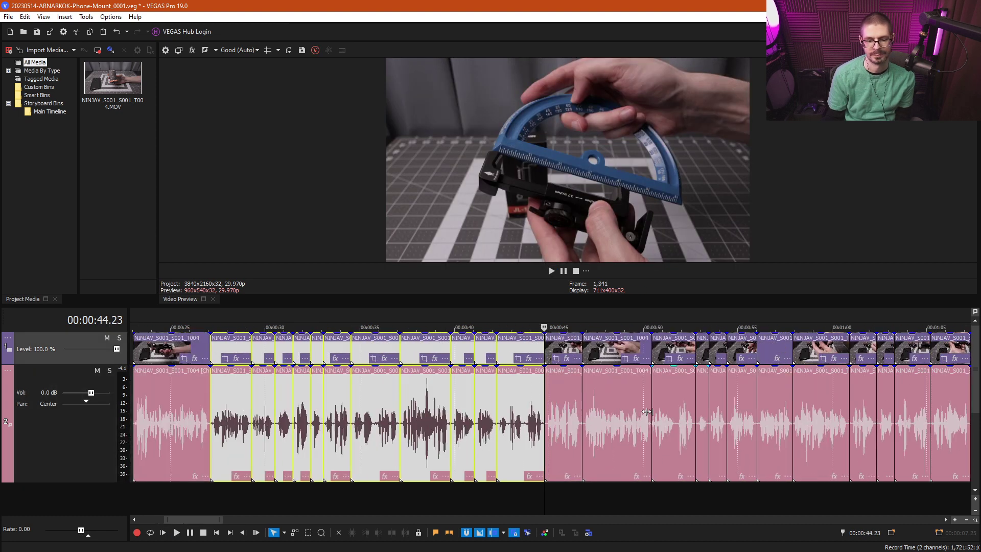
{"action": "left_click", "coordinate": [307, 435], "text": "ctrl"}
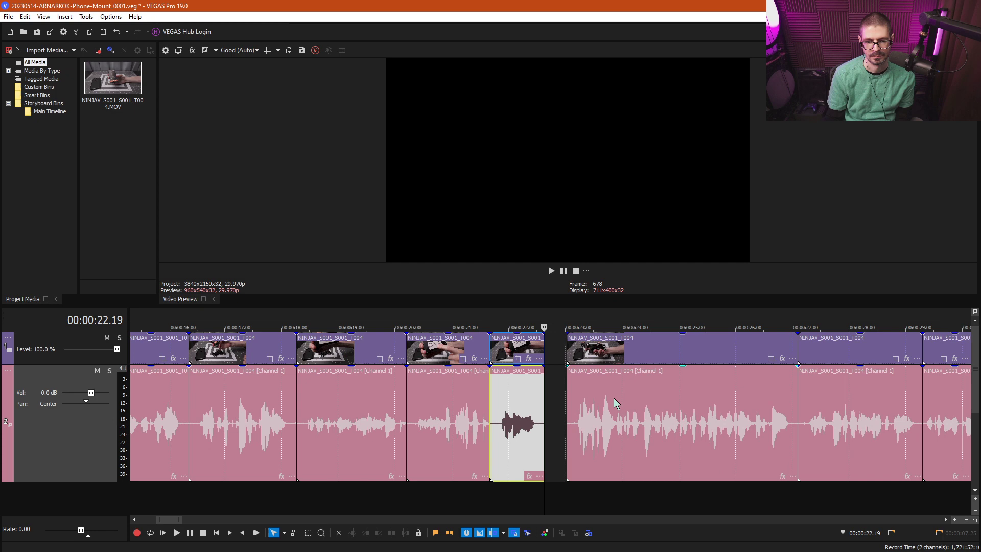
{"action": "left_click_drag", "start_coordinate": [614, 398], "coordinate": [552, 432]}
{"action": "scroll", "coordinate": [565, 429], "scroll_direction": "up", "scroll_amount": 8}
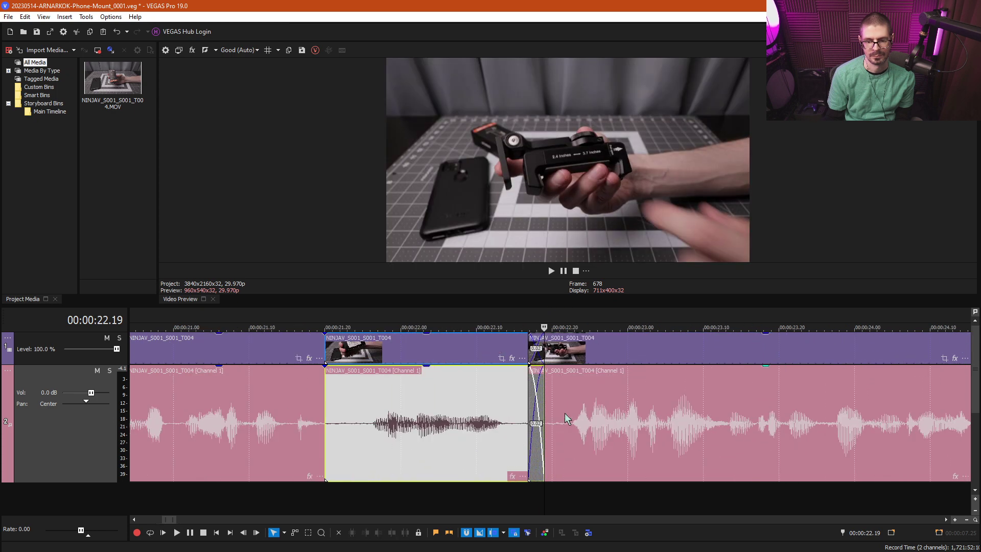
{"action": "left_click", "coordinate": [565, 413]}
Step: Split the clips at 00:00:22.22 and 00:00:22.15, and ripple-delete the silent portion between the splits
{"action": "left_click", "coordinate": [570, 434]}
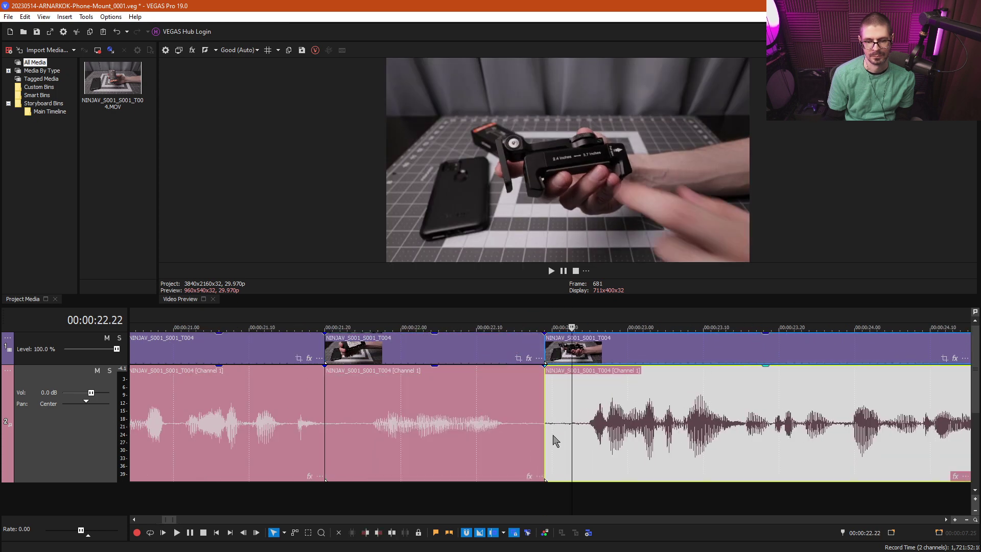
{"action": "key", "text": "s"}
{"action": "left_click", "coordinate": [519, 432]}
{"action": "key", "text": "s"}
{"action": "key", "text": "Delete"}
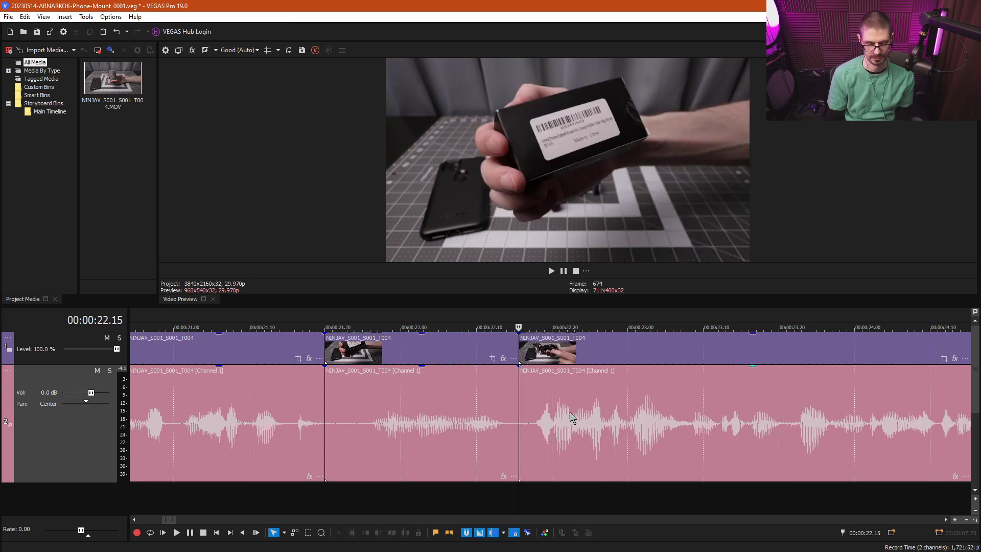
Step: Add a marker named "specs" at 00:00:22.15
{"action": "scroll", "coordinate": [569, 412], "scroll_direction": "down", "scroll_amount": 10}
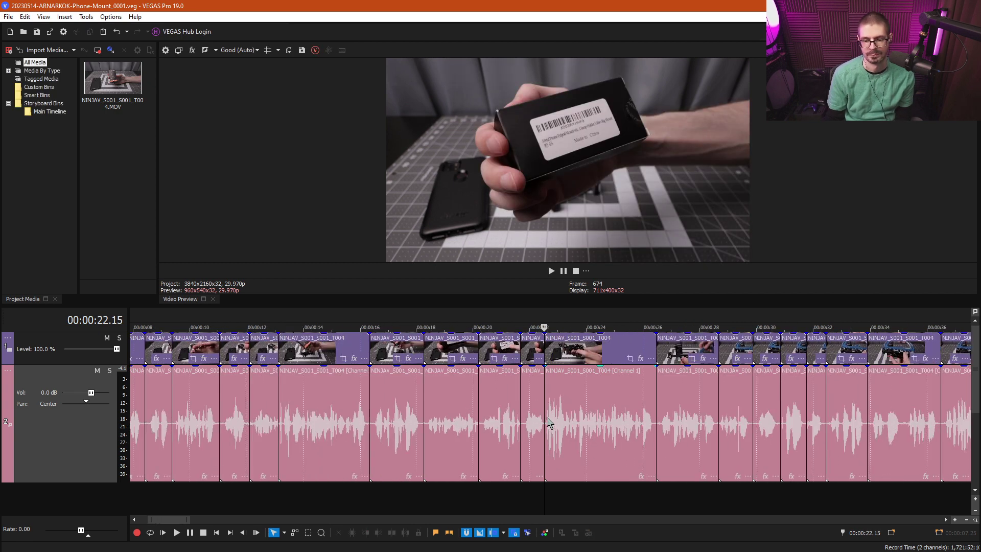
{"action": "type", "text": "mspecs"}
{"action": "key", "text": "Return"}
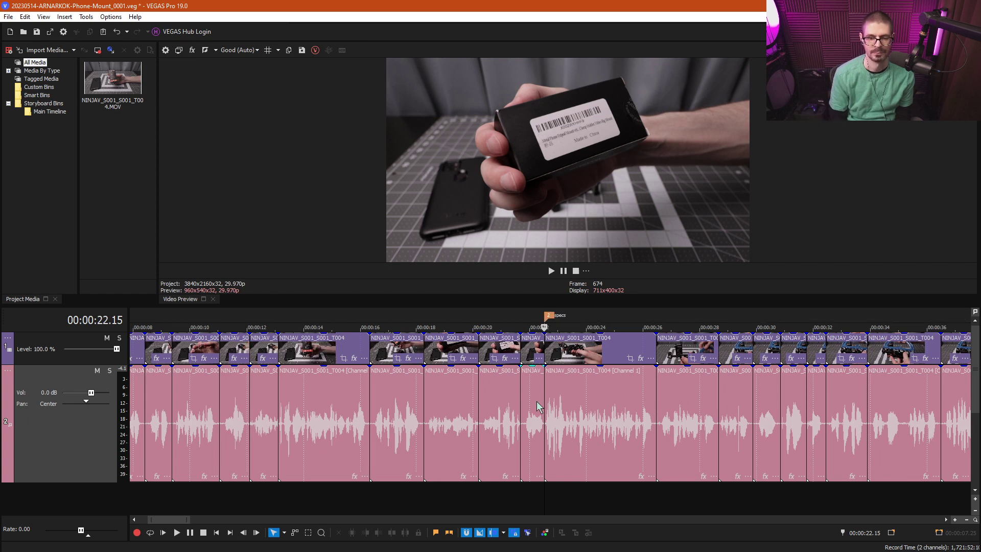
Step: Play excerpts of the last clip block, from about 00:05:41 and from about 00:05:54, to judge its content
{"action": "scroll", "coordinate": [666, 395], "scroll_direction": "down", "scroll_amount": 15}
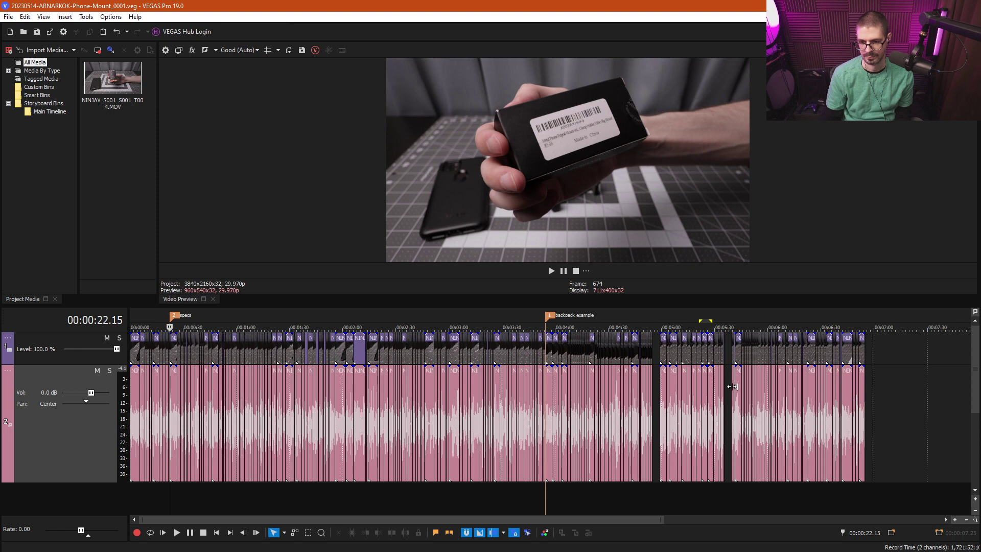
{"action": "left_click", "coordinate": [731, 387]}
{"action": "scroll", "coordinate": [728, 403], "scroll_direction": "up", "scroll_amount": 18}
{"action": "left_click", "coordinate": [678, 400]}
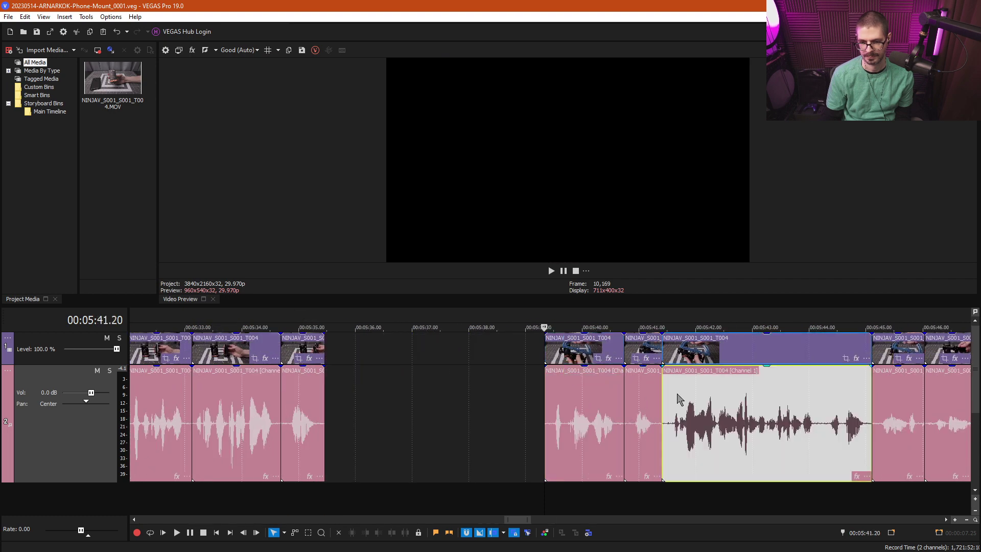
{"action": "key", "text": "space"}
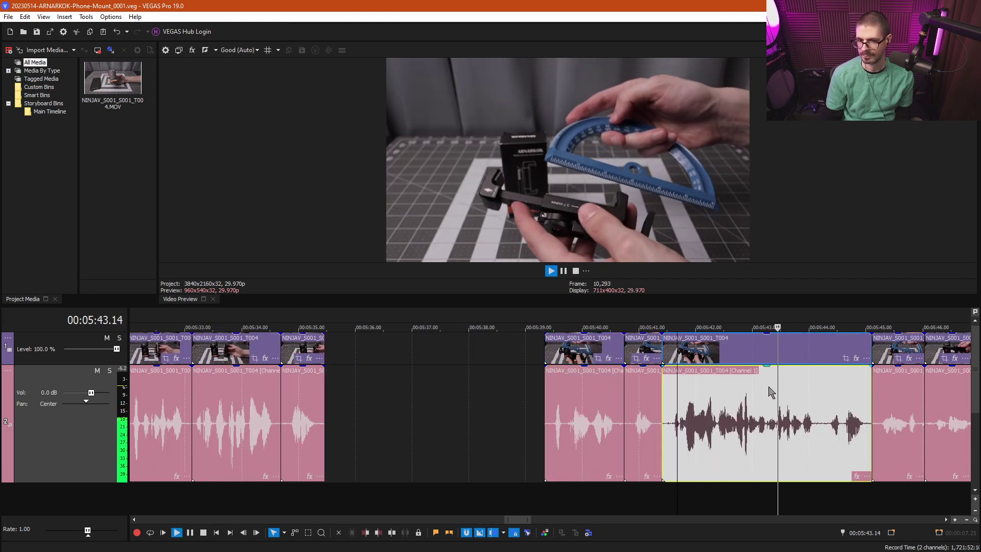
{"action": "scroll", "coordinate": [761, 394], "scroll_direction": "down", "scroll_amount": 10}
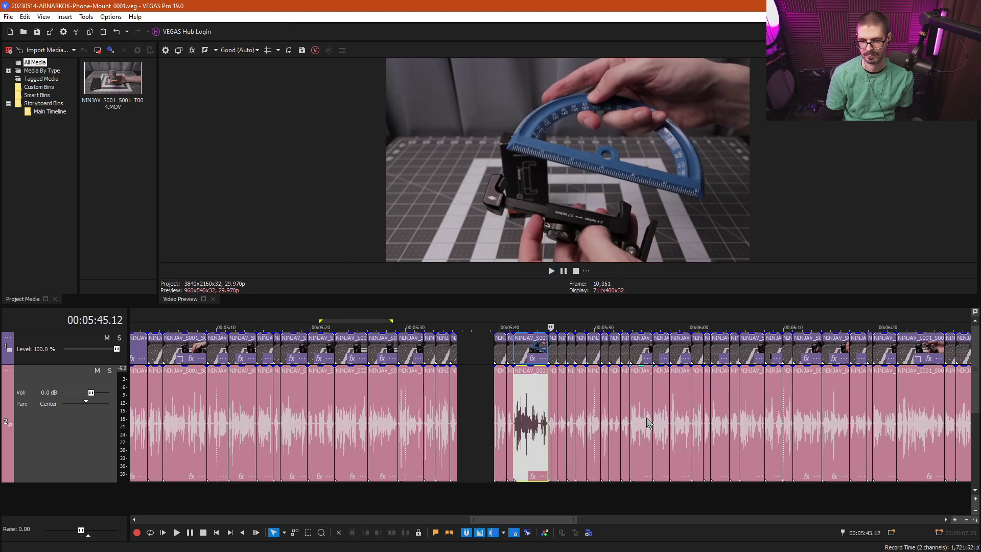
{"action": "left_click", "coordinate": [639, 411]}
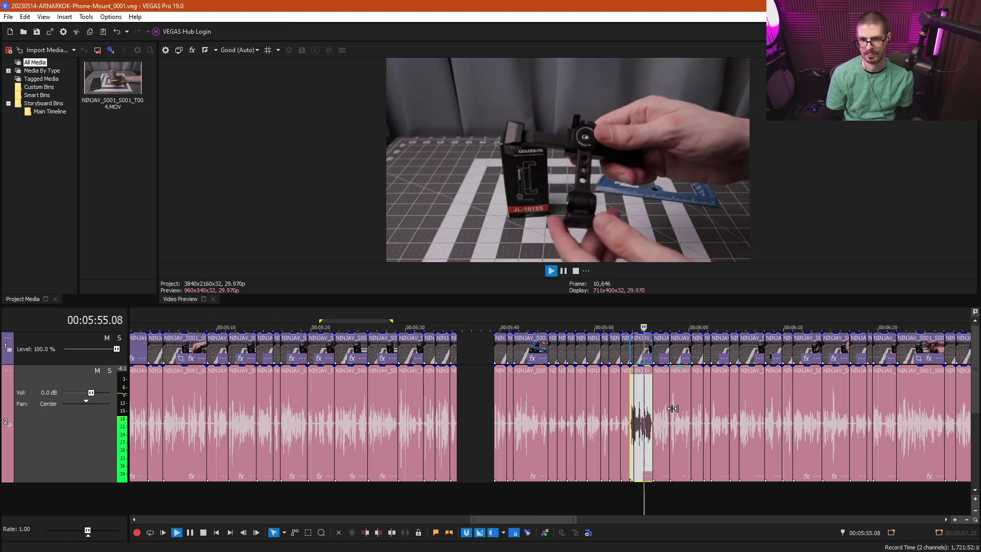
{"action": "scroll", "coordinate": [673, 408], "scroll_direction": "up", "scroll_amount": 5}
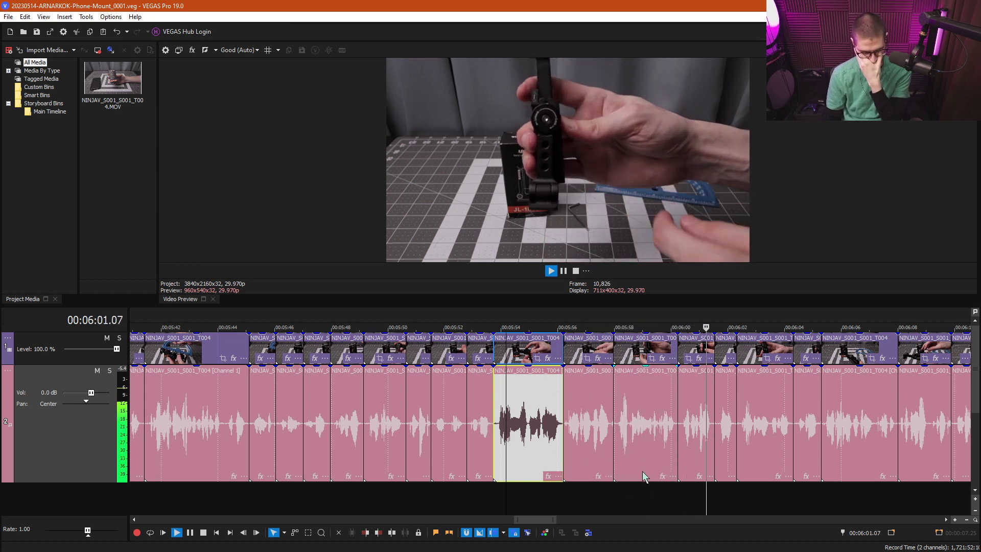
{"action": "scroll", "coordinate": [688, 452], "scroll_direction": "down", "scroll_amount": 4}
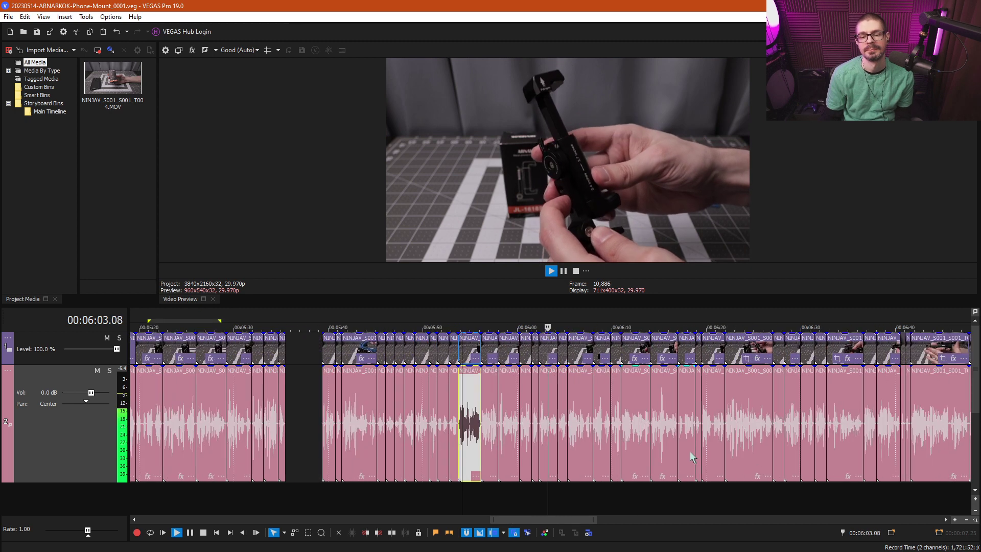
Step: Play excerpts of the last block's final clips from about 00:06:21 and 00:06:41 up to 00:06:49.18, partly at 1.5x speed
{"action": "left_click", "coordinate": [727, 404]}
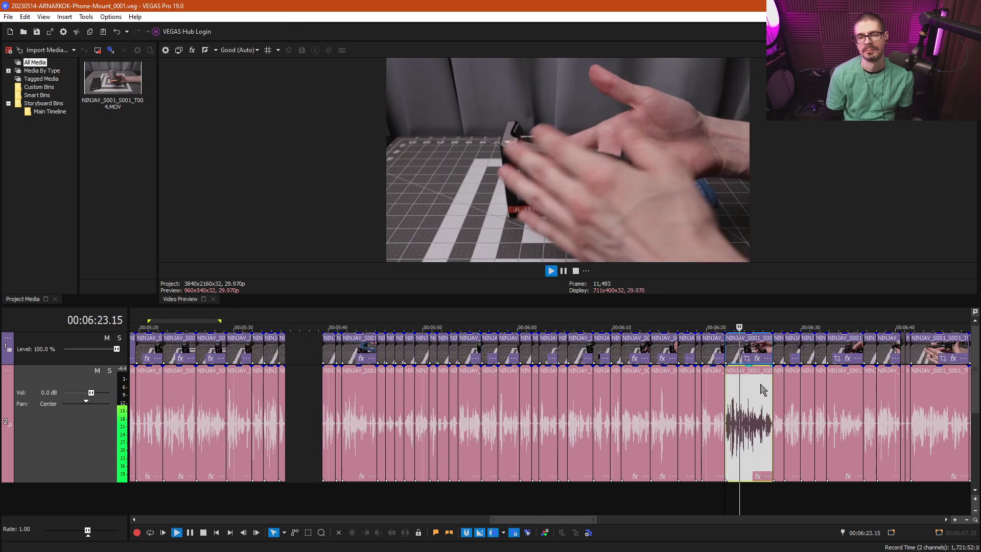
{"action": "scroll", "coordinate": [829, 393], "scroll_direction": "down", "scroll_amount": 3}
{"action": "scroll", "coordinate": [829, 393], "scroll_direction": "up", "scroll_amount": 3}
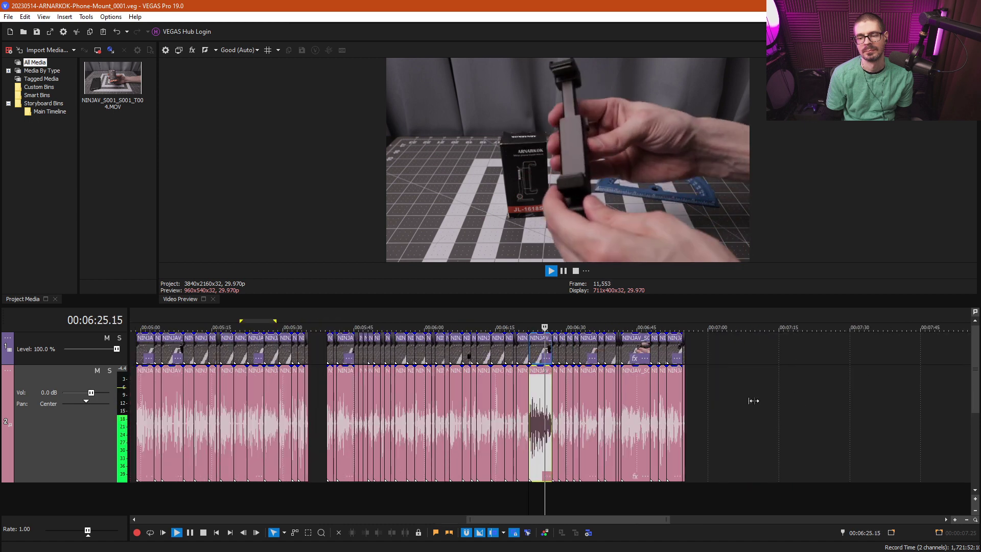
{"action": "left_click", "coordinate": [727, 415]}
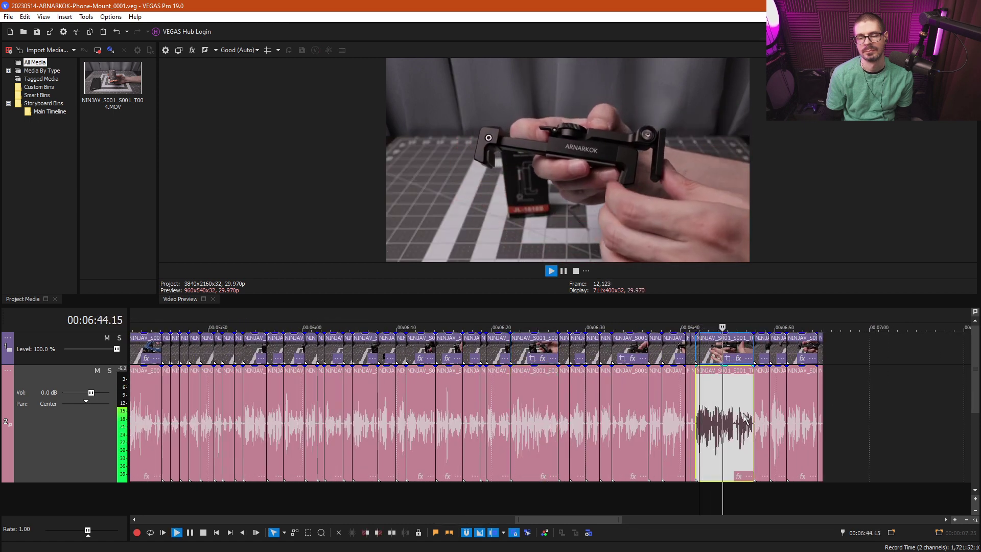
{"action": "scroll", "coordinate": [831, 437], "scroll_direction": "up", "scroll_amount": 3}
{"action": "key", "text": "l"}
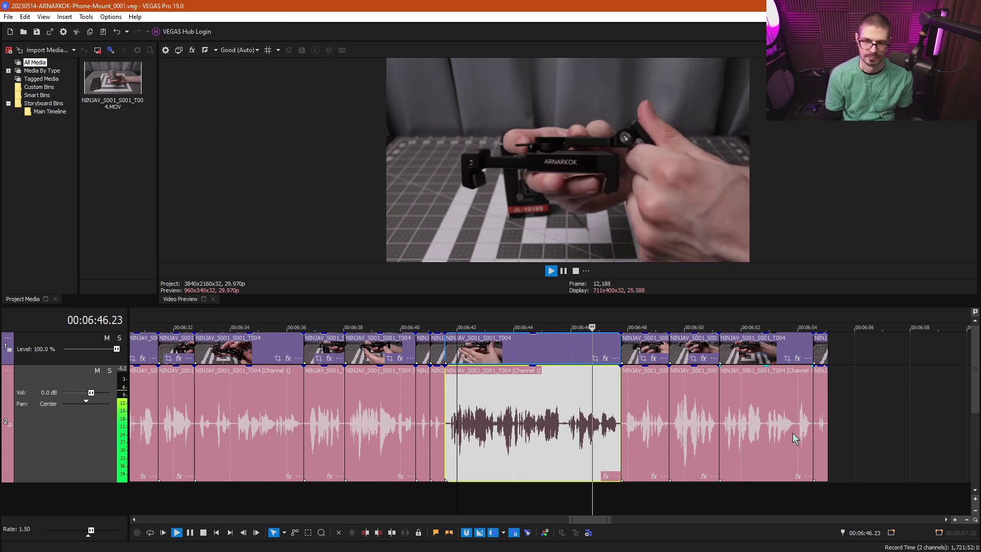
{"action": "key", "text": "k"}
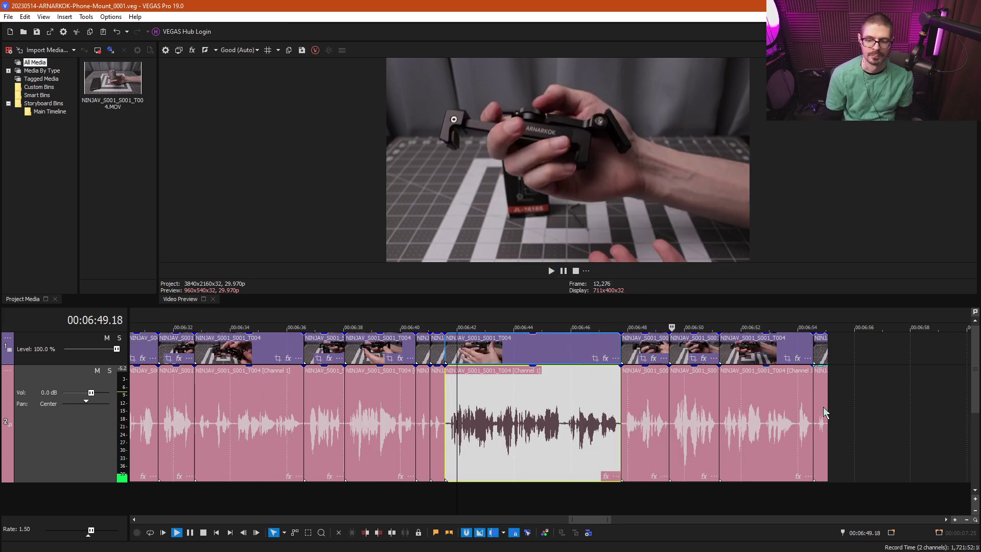
Step: Delete the entire last block of clips from 00:05:39.10 to the end of the timeline
{"action": "scroll", "coordinate": [823, 407], "scroll_direction": "down", "scroll_amount": 6}
{"action": "left_click_drag", "start_coordinate": [462, 484], "coordinate": [299, 331]}
{"action": "left_click", "coordinate": [296, 327]}
{"action": "key", "text": "Delete"}
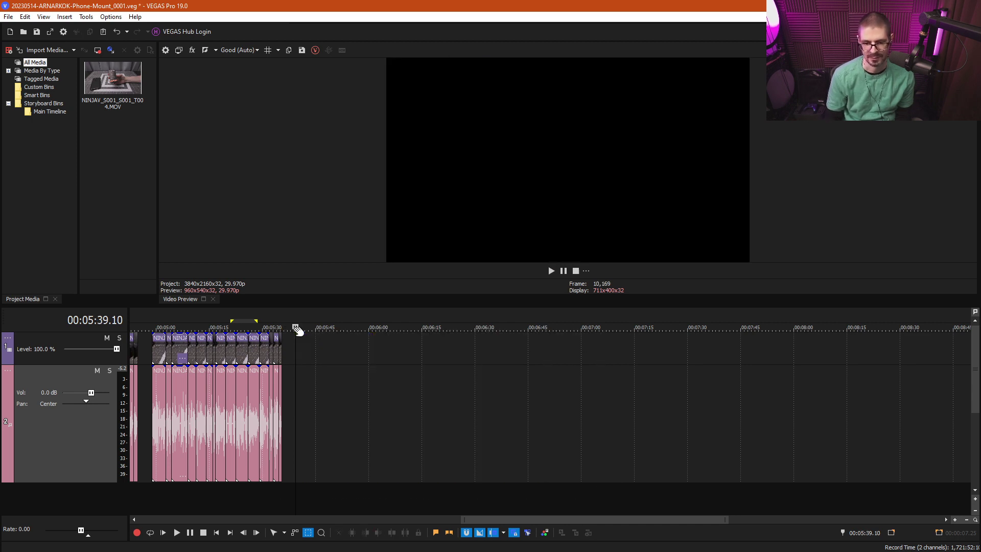
Step: Close the gap between about 00:04:54 and 00:04:59 by moving the remaining last block against the preceding clips
{"action": "left_click", "coordinate": [156, 422]}
{"action": "scroll", "coordinate": [204, 422], "scroll_direction": "up", "scroll_amount": 5}
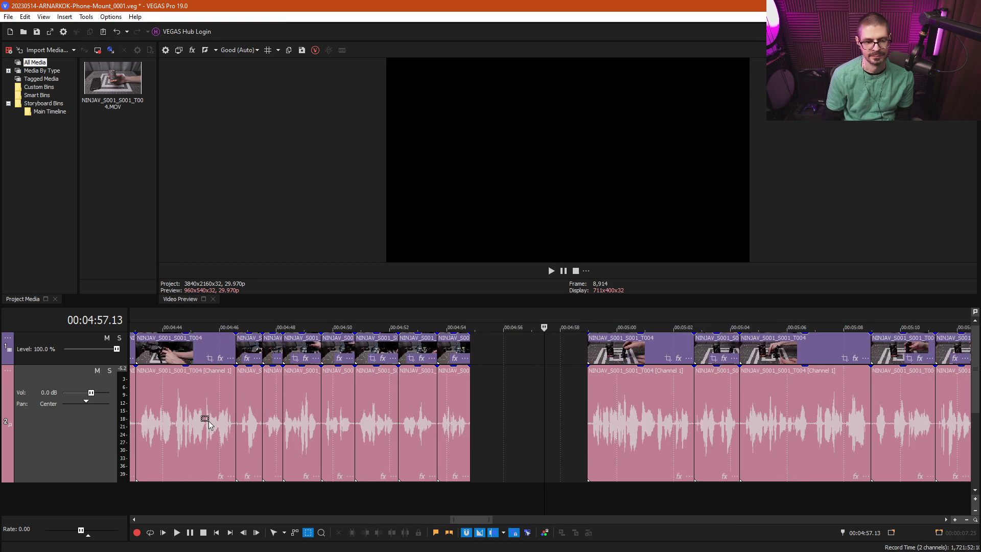
{"action": "left_click", "coordinate": [598, 356]}
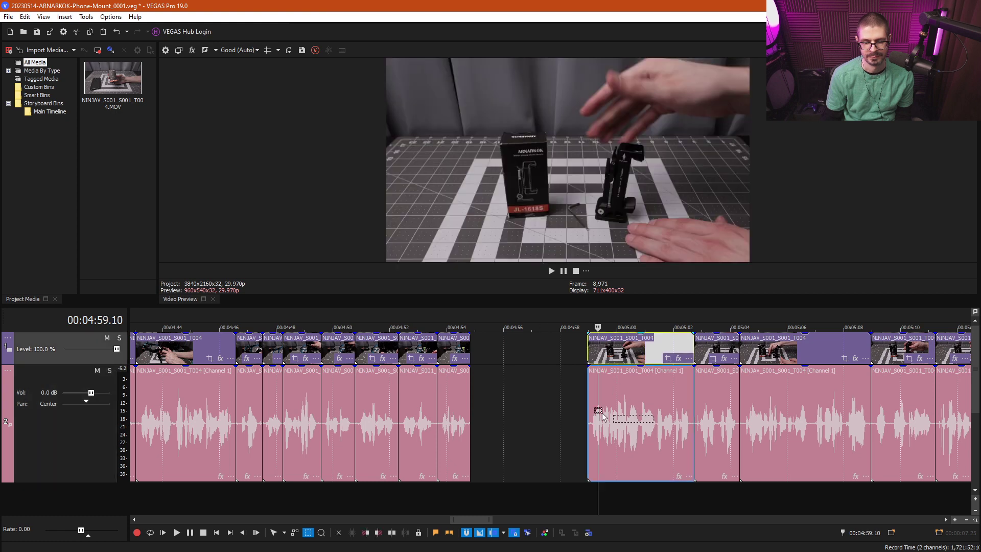
{"action": "left_click_drag", "start_coordinate": [600, 415], "coordinate": [521, 406]}
Step: Place the playback cursor at 00:02:19.23 and switch from the Selection tool back to the Normal Edit tool
{"action": "scroll", "coordinate": [399, 450], "scroll_direction": "down", "scroll_amount": 10}
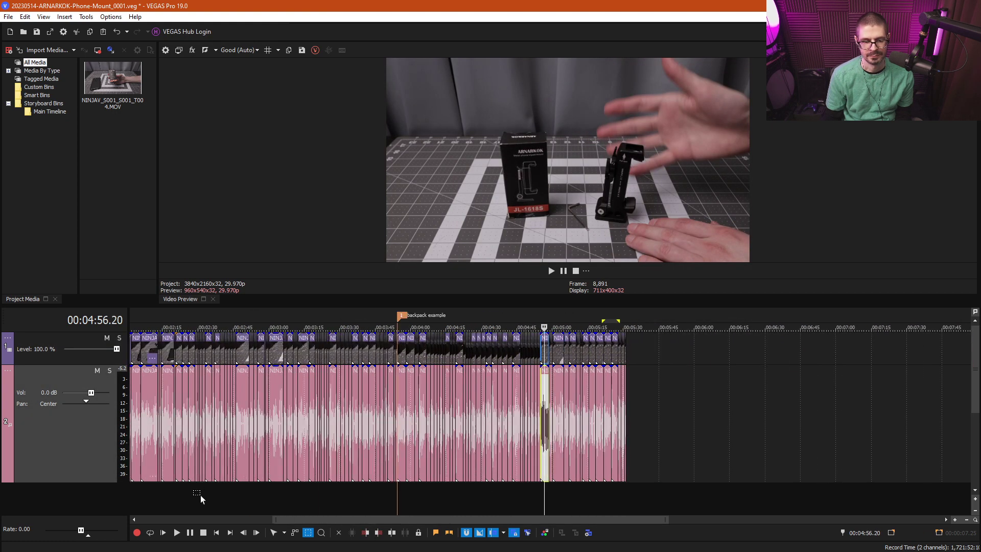
{"action": "left_click", "coordinate": [186, 508]}
{"action": "left_click", "coordinate": [171, 506]}
{"action": "key", "text": "ctrl+d"}
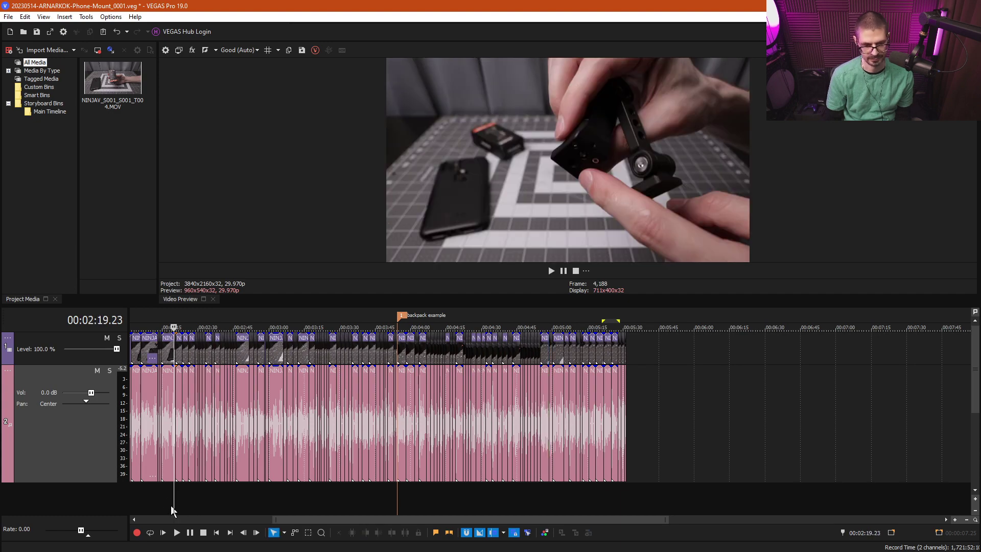
{"action": "scroll", "coordinate": [169, 504], "scroll_direction": "up", "scroll_amount": 10}
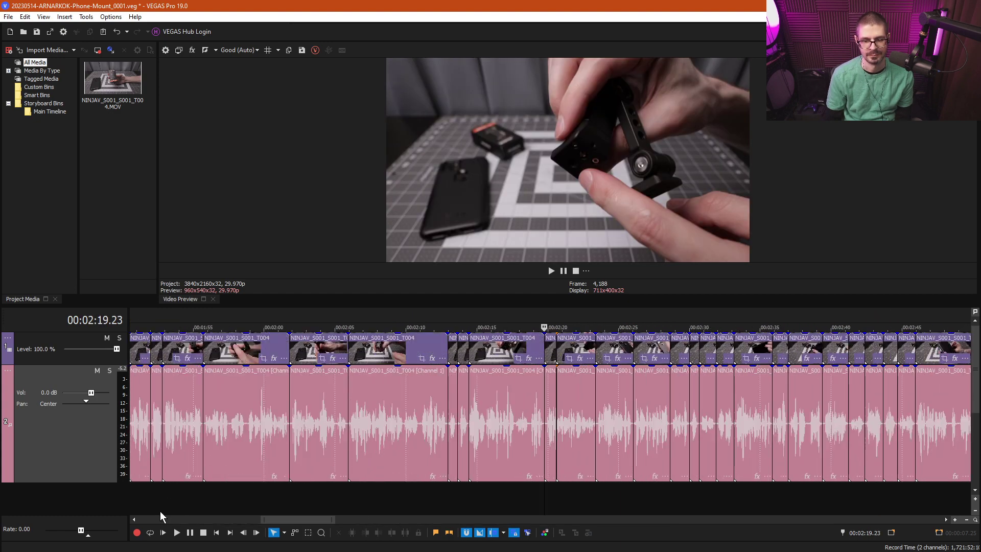
{"action": "scroll", "coordinate": [160, 511], "scroll_direction": "up", "scroll_amount": 3}
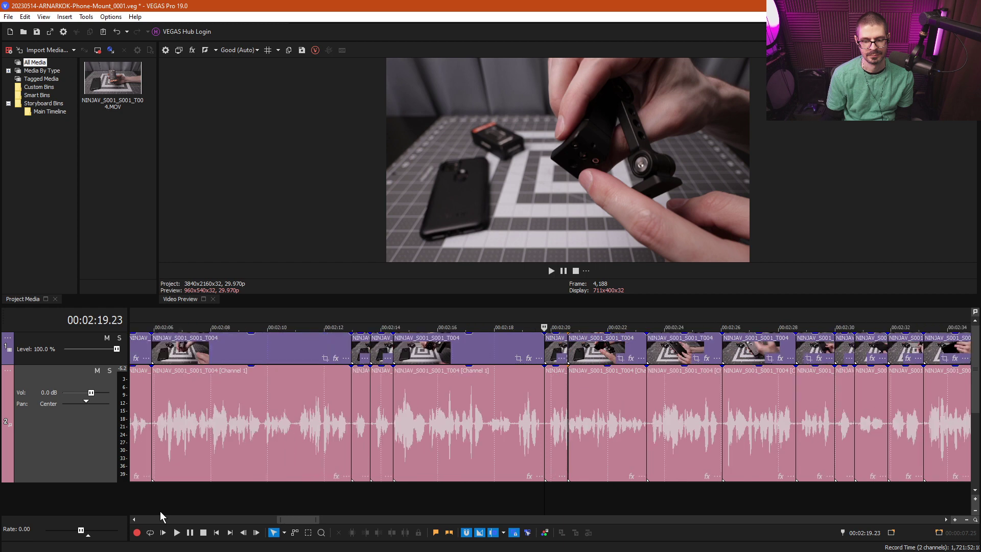
{"action": "scroll", "coordinate": [160, 511], "scroll_direction": "down", "scroll_amount": 13}
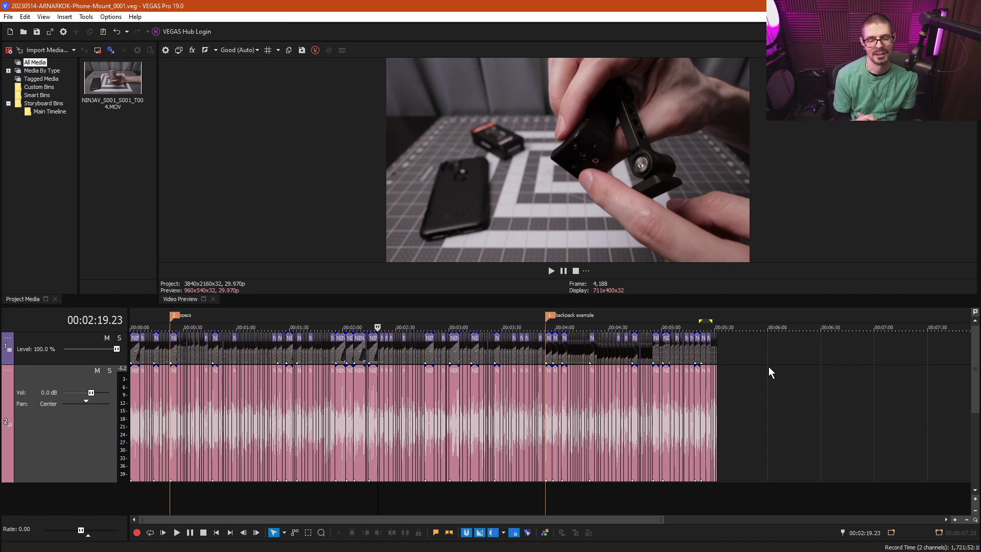
{"action": "scroll", "coordinate": [147, 444], "scroll_direction": "up", "scroll_amount": 13}
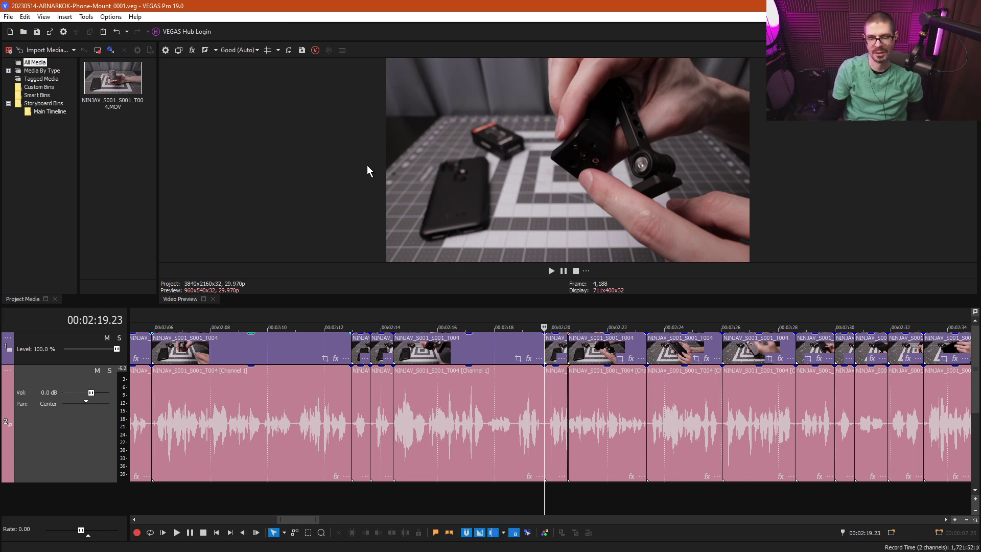
{"action": "scroll", "coordinate": [406, 400], "scroll_direction": "down", "scroll_amount": 15}
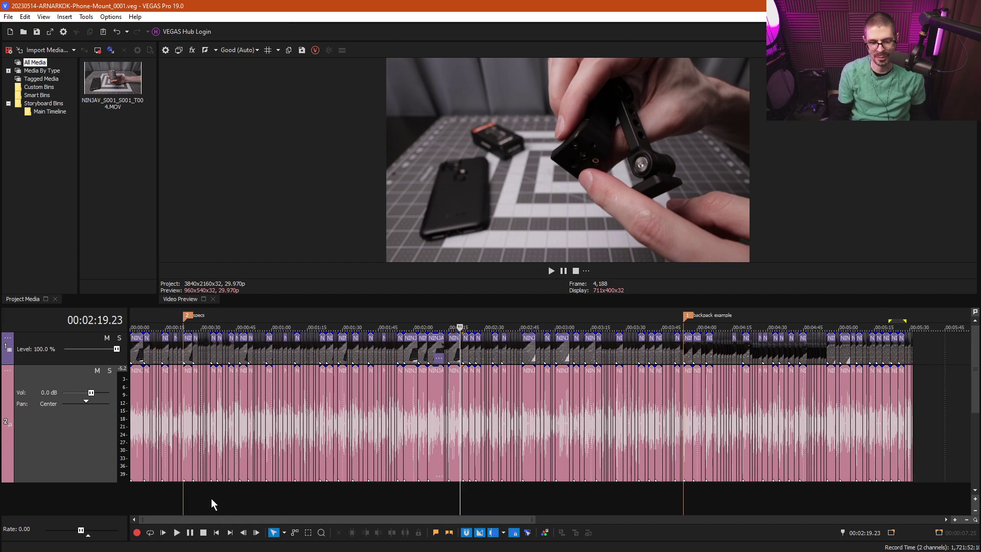
{"action": "left_click", "coordinate": [183, 487]}
{"action": "scroll", "coordinate": [284, 522], "scroll_direction": "down", "scroll_amount": 3}
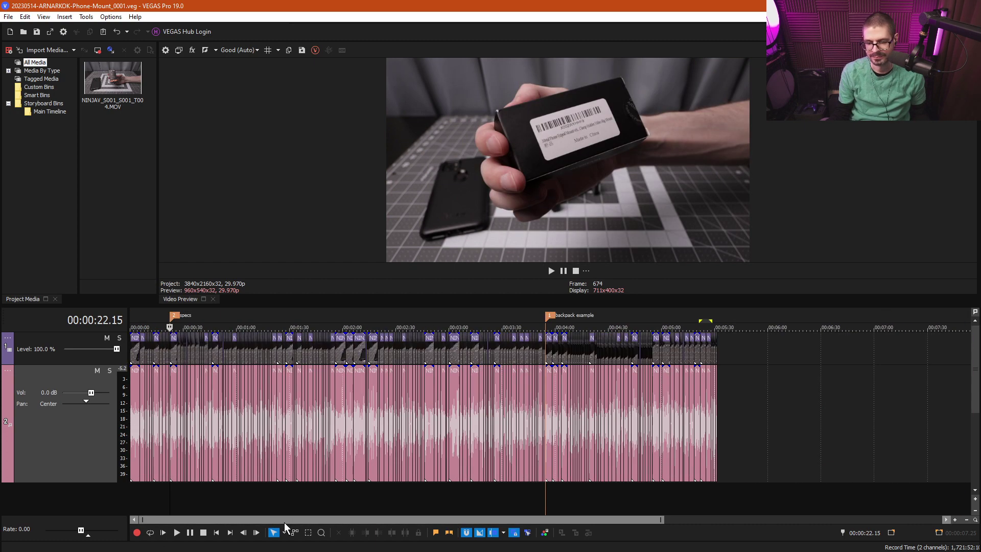
{"action": "left_click", "coordinate": [717, 399]}
{"action": "left_click", "coordinate": [755, 362]}
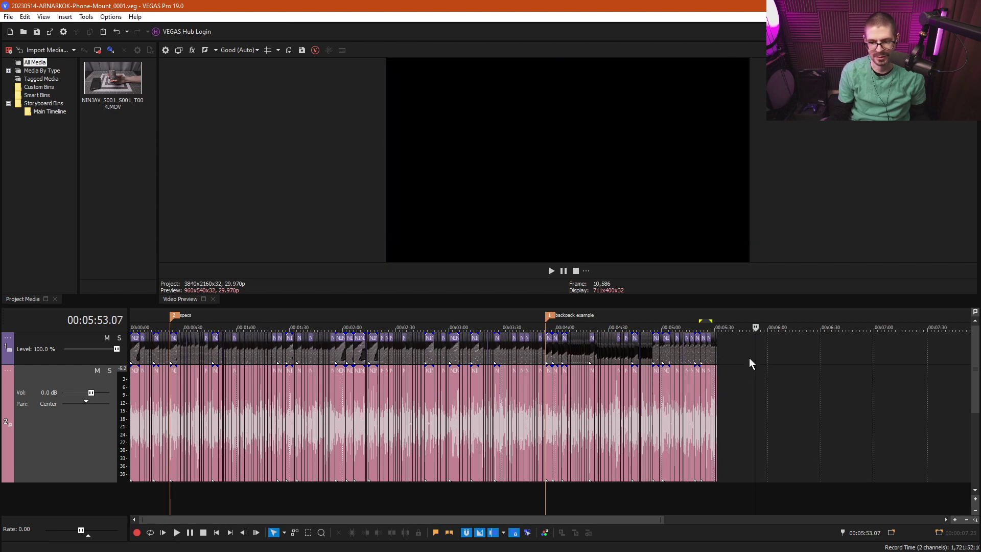
{"action": "left_click", "coordinate": [768, 357]}
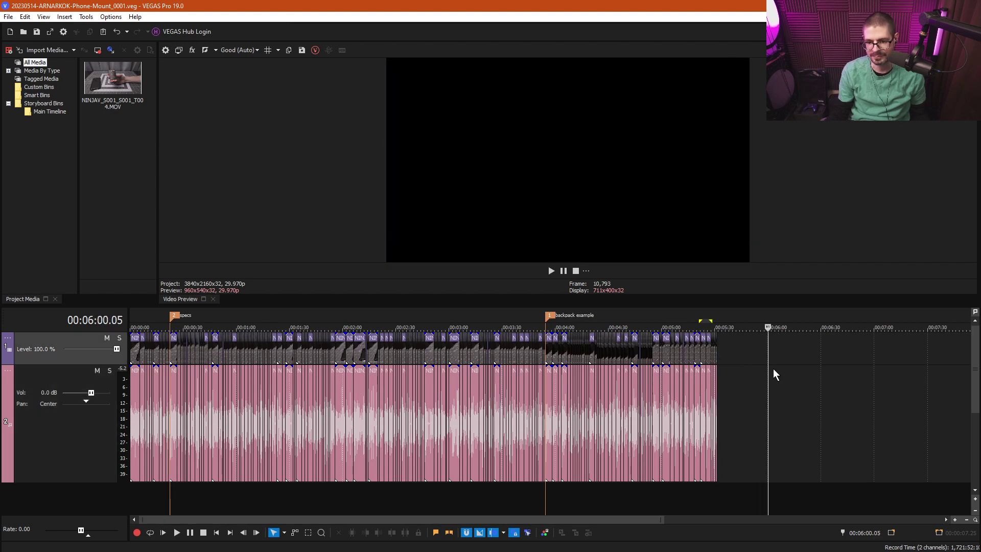